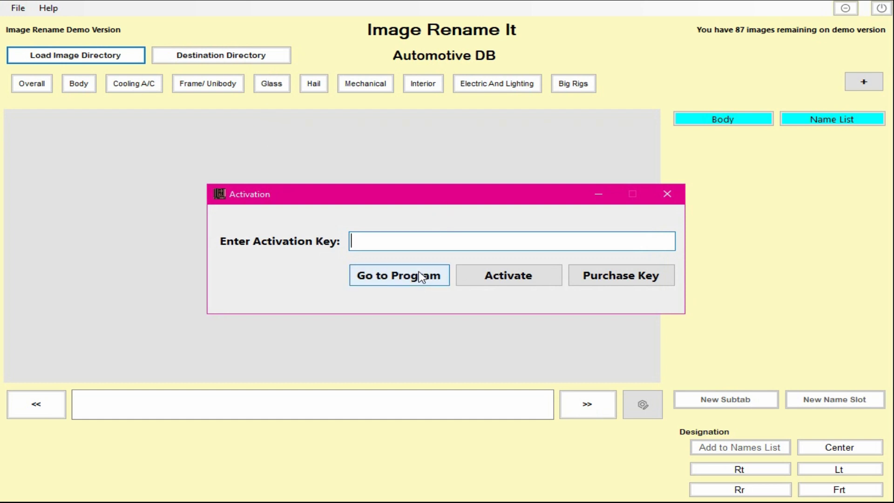
# Continue into the program without entering an activation key.
pyautogui.click(396, 280)
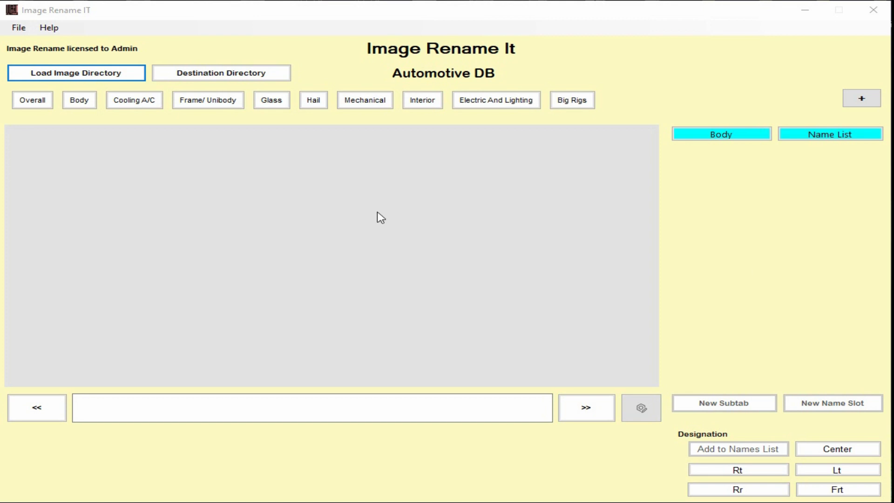
pyautogui.click(40, 103)
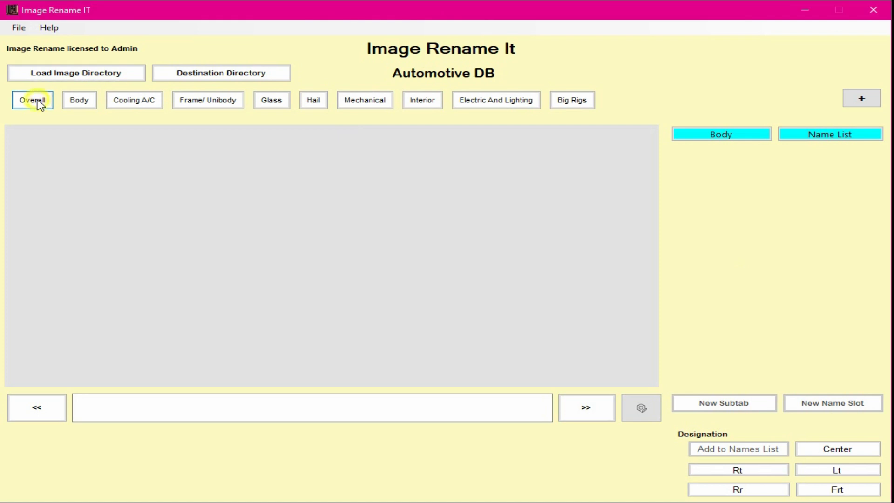
pyautogui.click(83, 102)
pyautogui.click(124, 101)
pyautogui.click(201, 100)
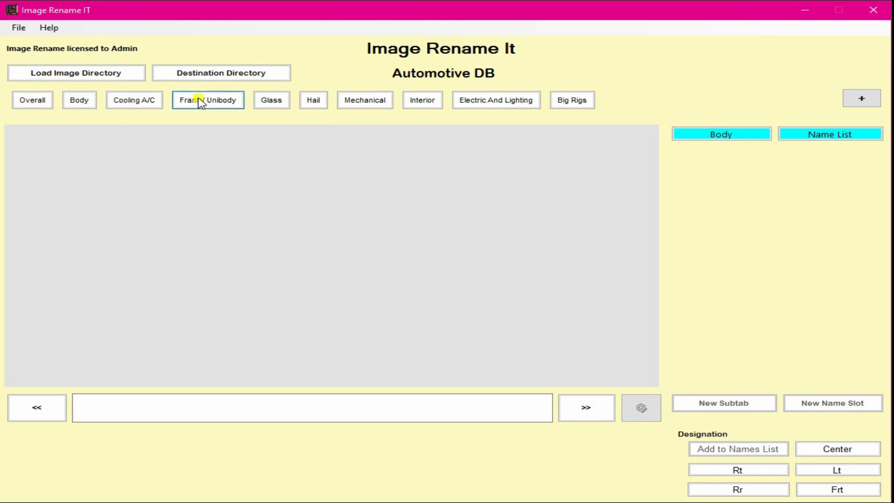
pyautogui.click(274, 101)
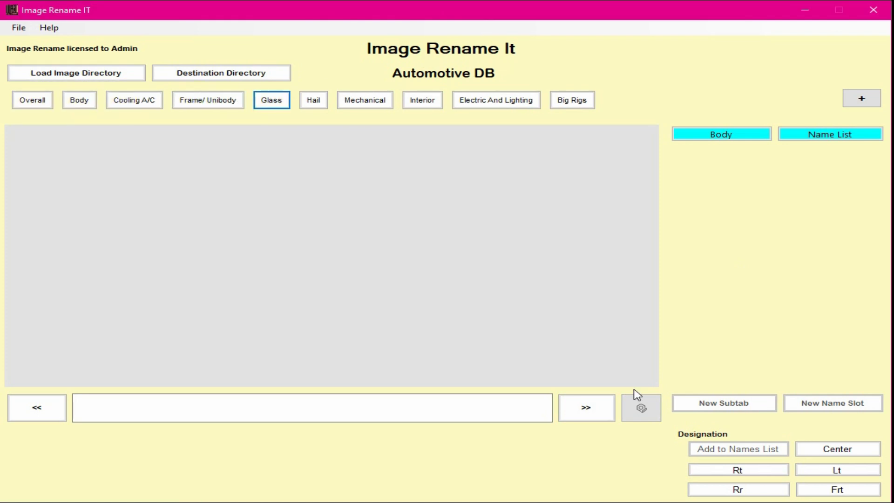
pyautogui.click(709, 403)
pyautogui.click(809, 403)
pyautogui.click(841, 450)
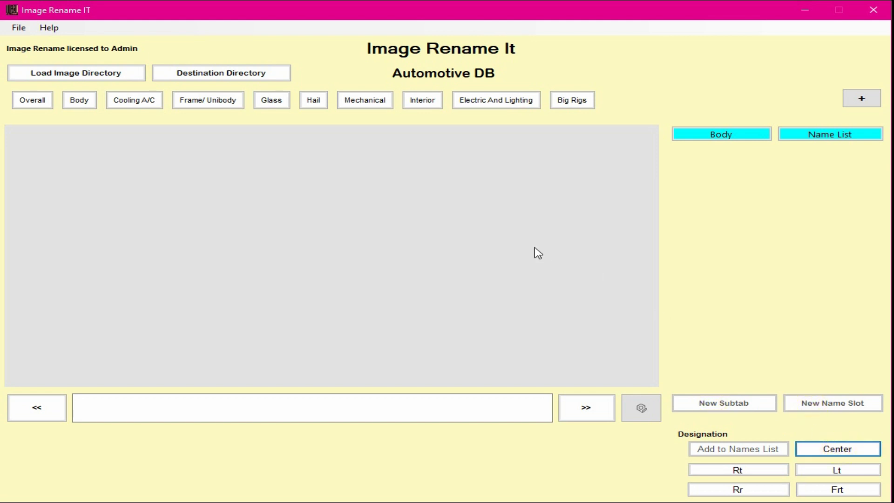
# Load the "Video Walkthru Images" folder as the image directory.
pyautogui.click(70, 74)
pyautogui.scroll(-4, 625, 346)
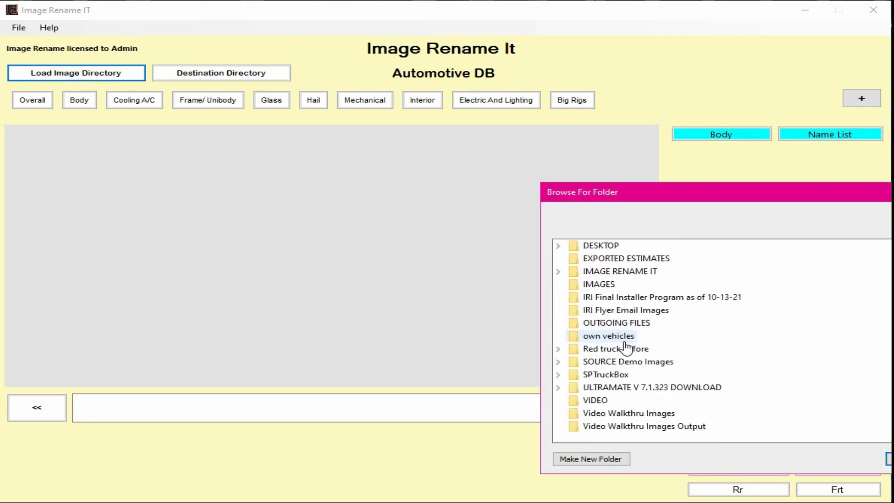
pyautogui.click(584, 415)
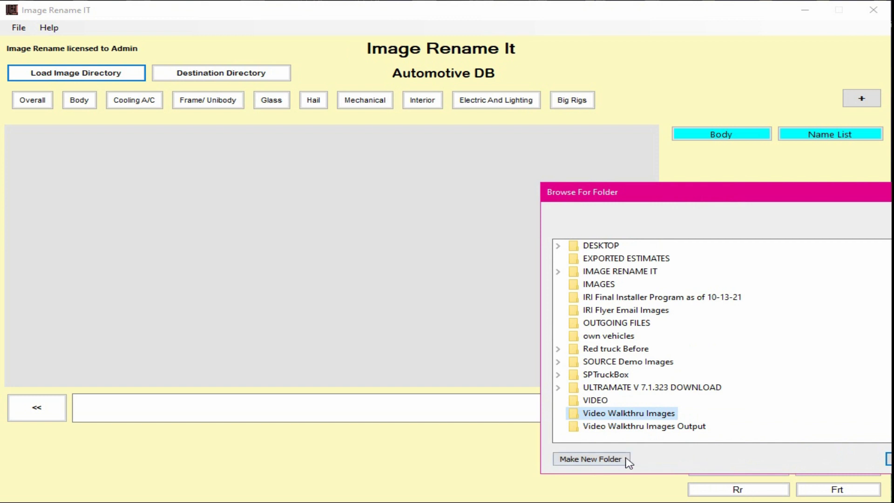
pyautogui.moveTo(808, 200); pyautogui.dragTo(420, 156)
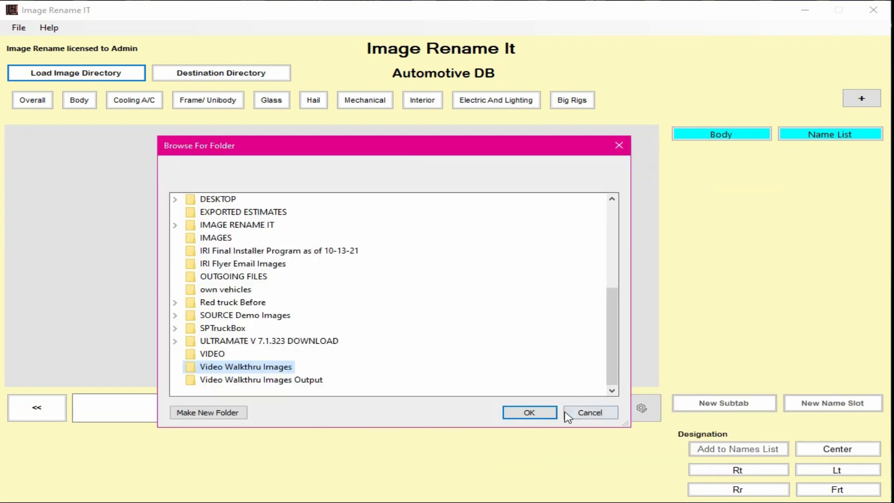
pyautogui.click(527, 412)
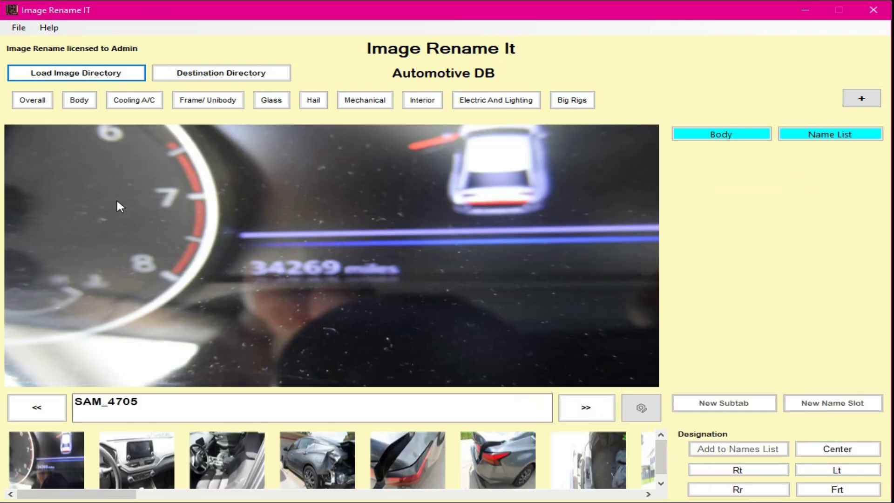
# Examine the subtabs of the Overall, Body, Cooling A/C, Frame/Unibody, Glass and Mechanical categories.
pyautogui.click(37, 101)
pyautogui.click(40, 102)
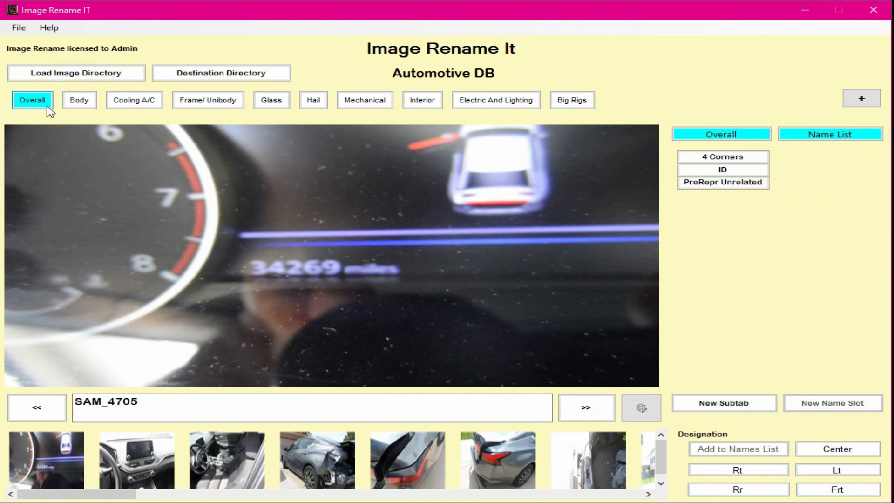
pyautogui.click(70, 102)
pyautogui.click(142, 100)
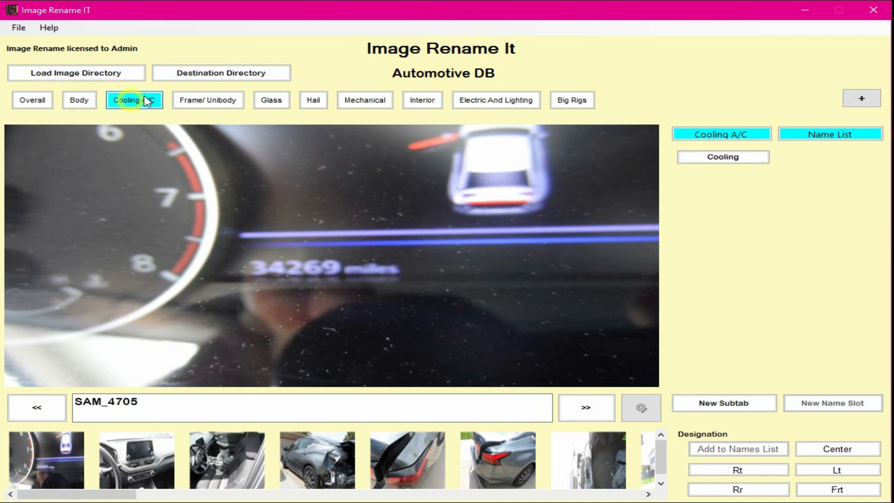
pyautogui.click(215, 100)
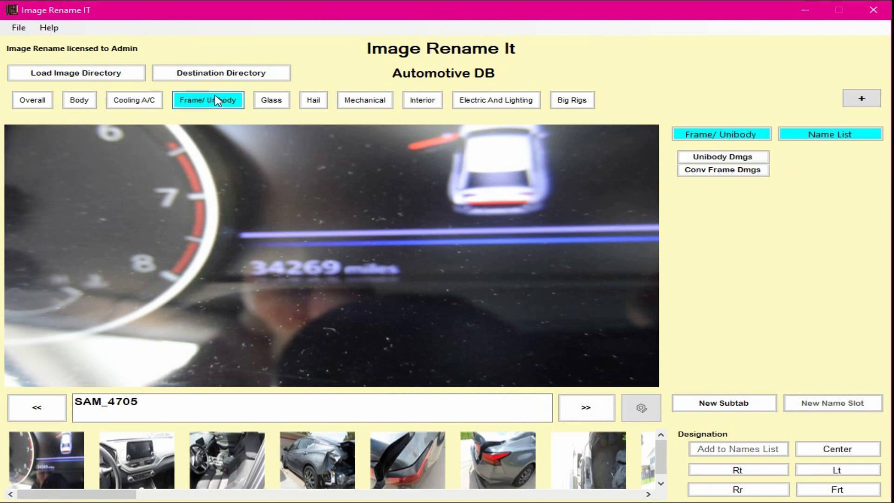
pyautogui.click(271, 101)
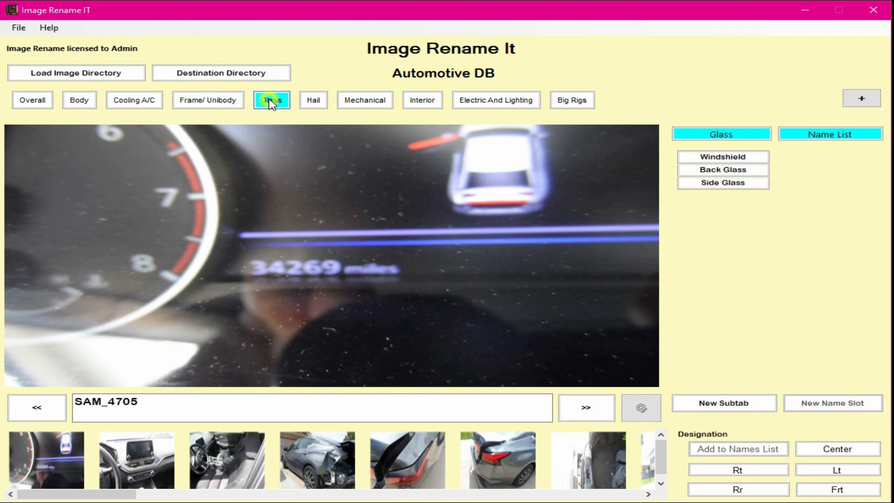
pyautogui.click(361, 104)
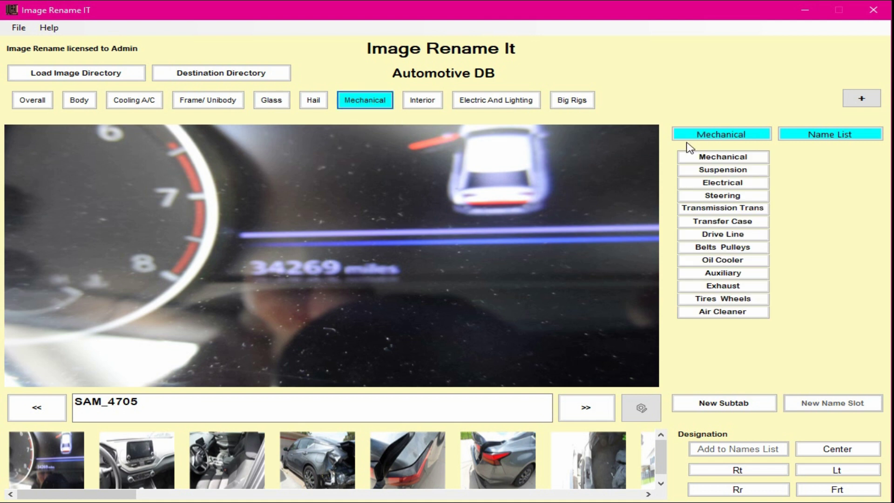
# Examine the subtab lists of the Interior and Electric And Lighting categories.
pyautogui.click(757, 136)
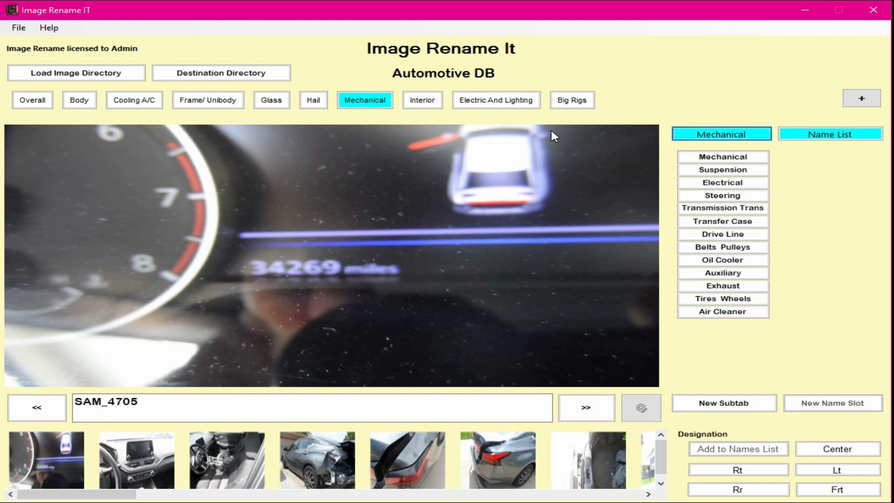
pyautogui.click(423, 102)
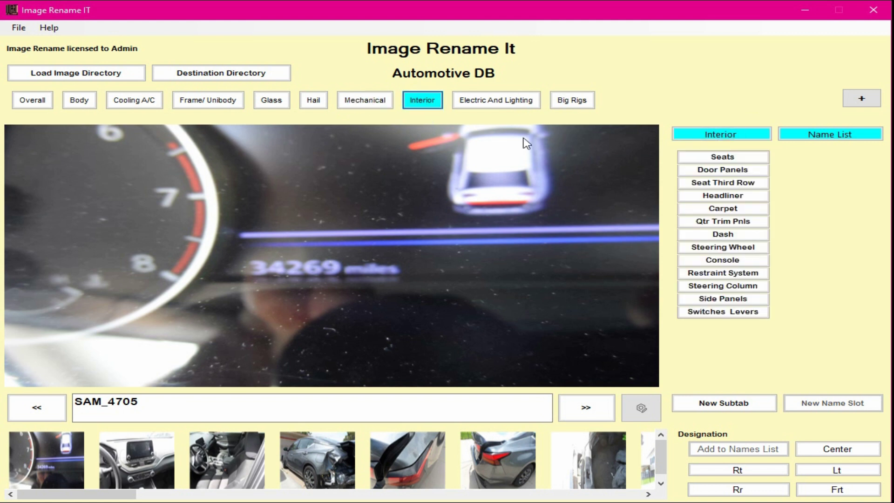
pyautogui.click(753, 135)
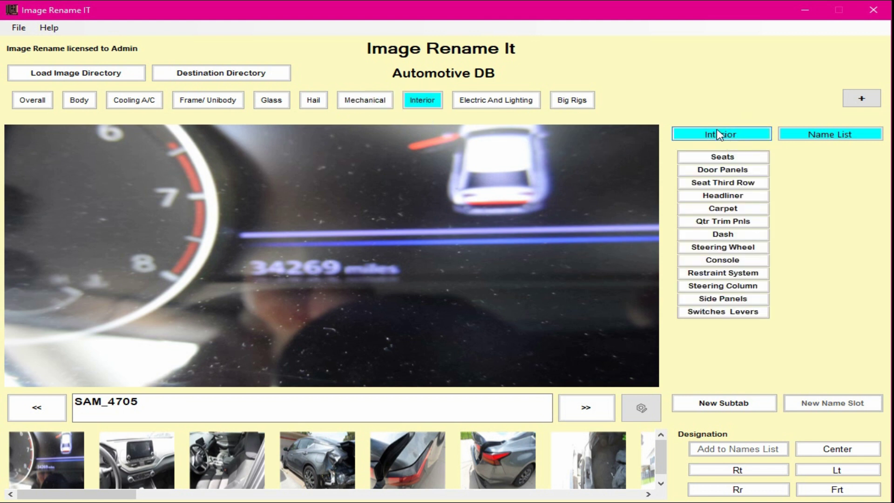
pyautogui.click(481, 102)
pyautogui.click(681, 137)
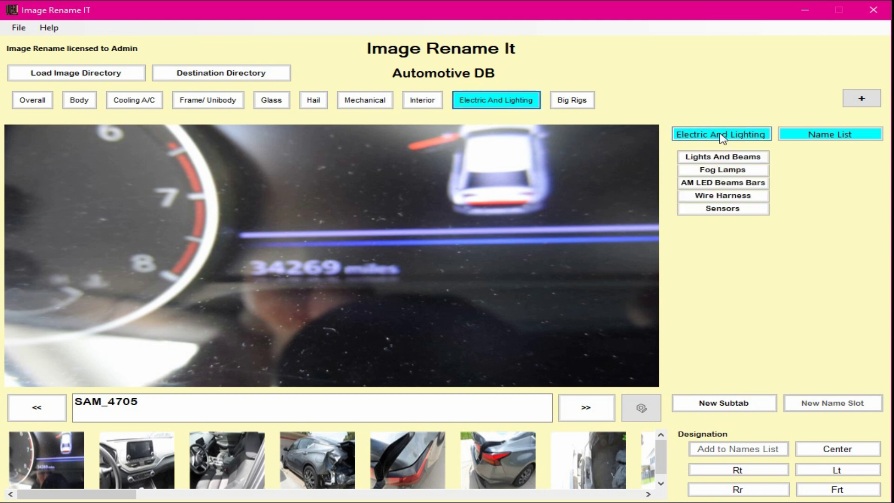
pyautogui.click(844, 138)
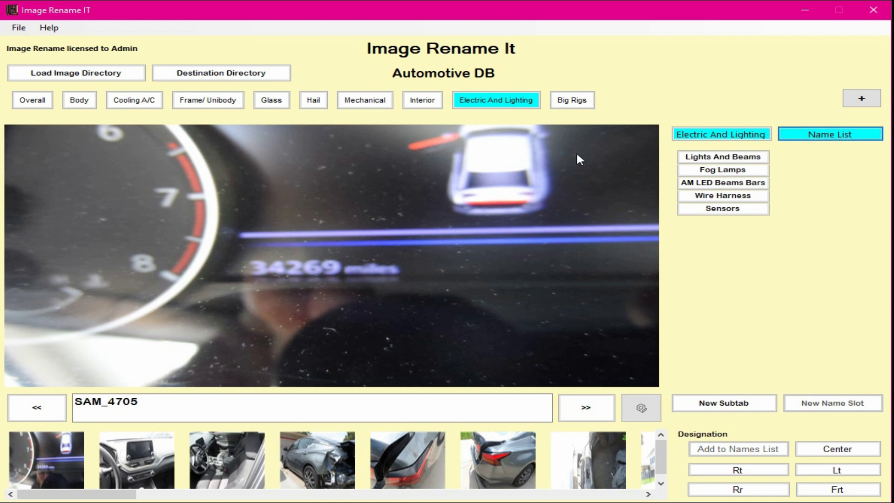
# Bring up the Frt Bmpr subtab of the Body category and look through its name list.
pyautogui.click(31, 102)
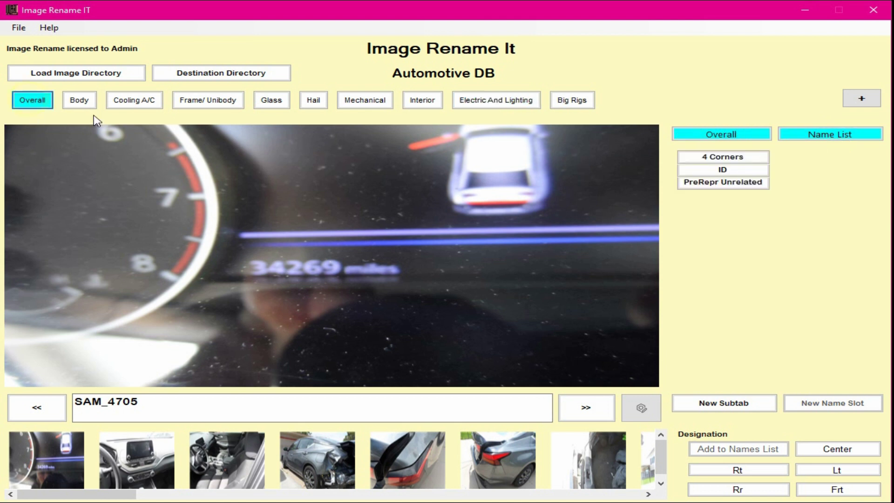
pyautogui.click(86, 100)
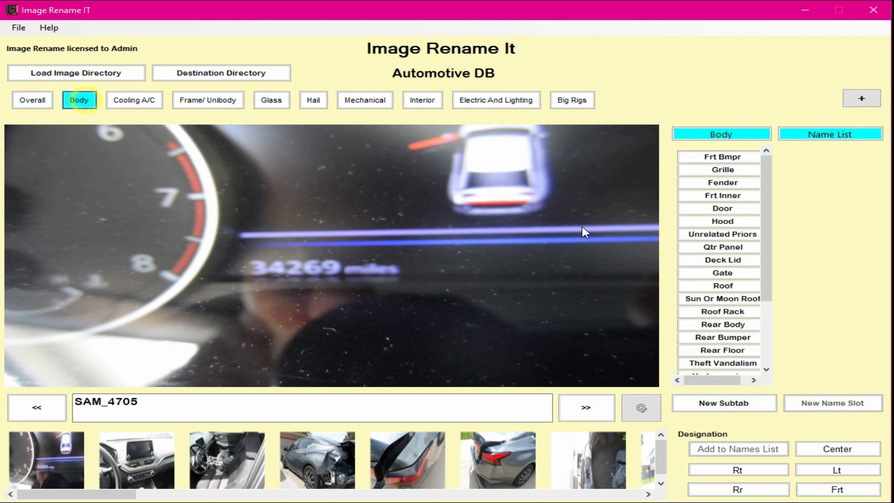
pyautogui.click(706, 158)
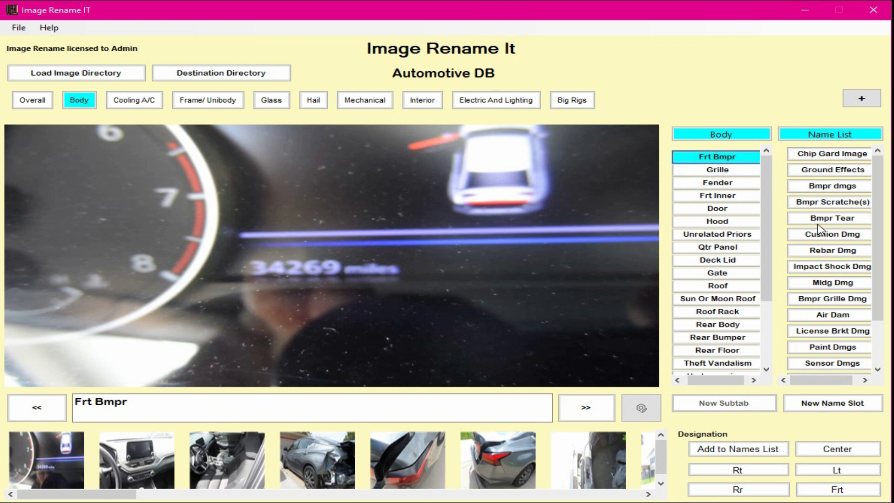
pyautogui.scroll(-2, 842, 173)
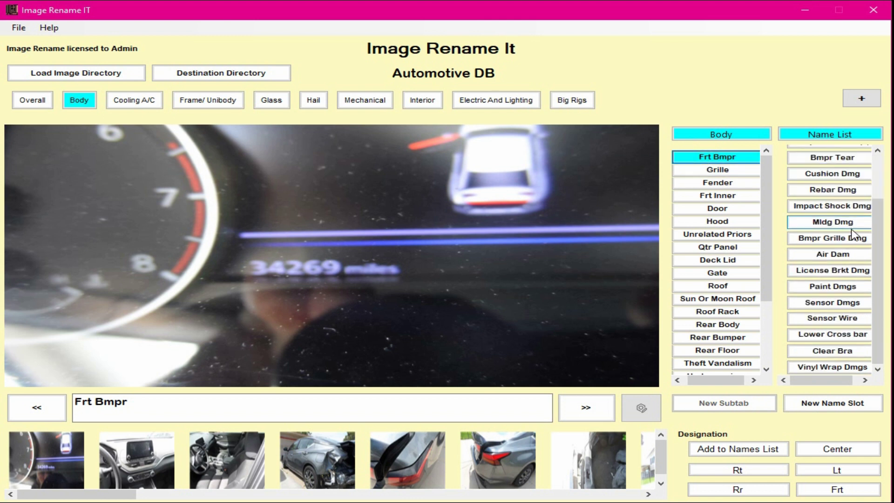
pyautogui.scroll(1, 852, 233)
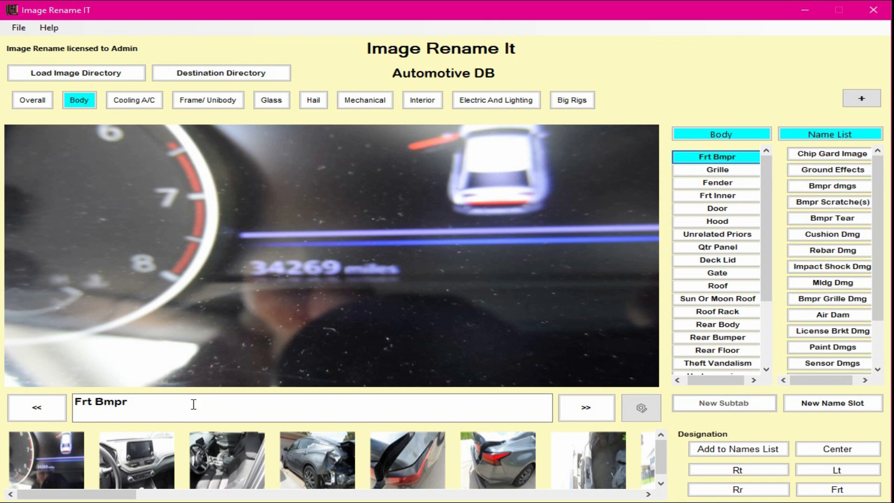
# Preview the first five images one by one from their thumbnails and return to the first image.
pyautogui.click(22, 478)
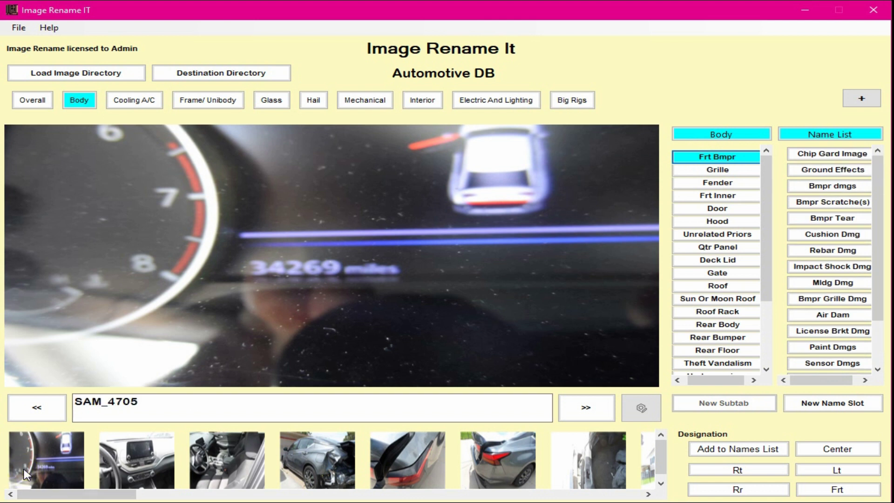
pyautogui.click(106, 404)
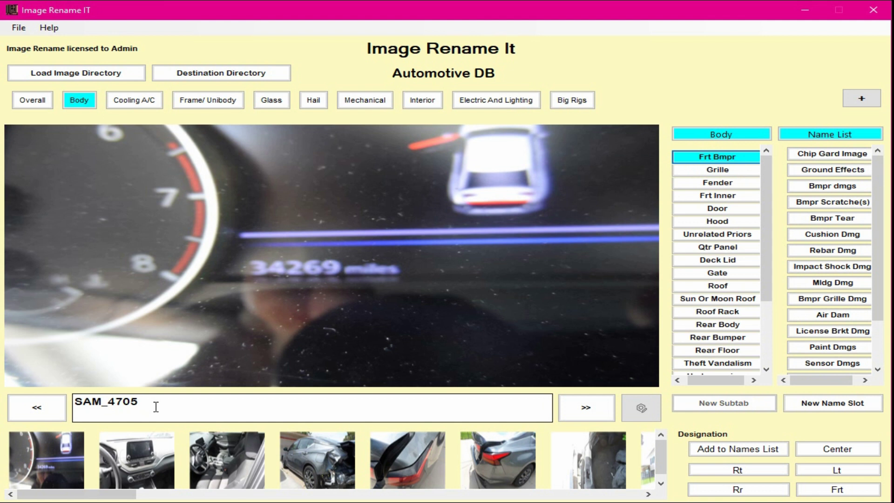
pyautogui.click(162, 445)
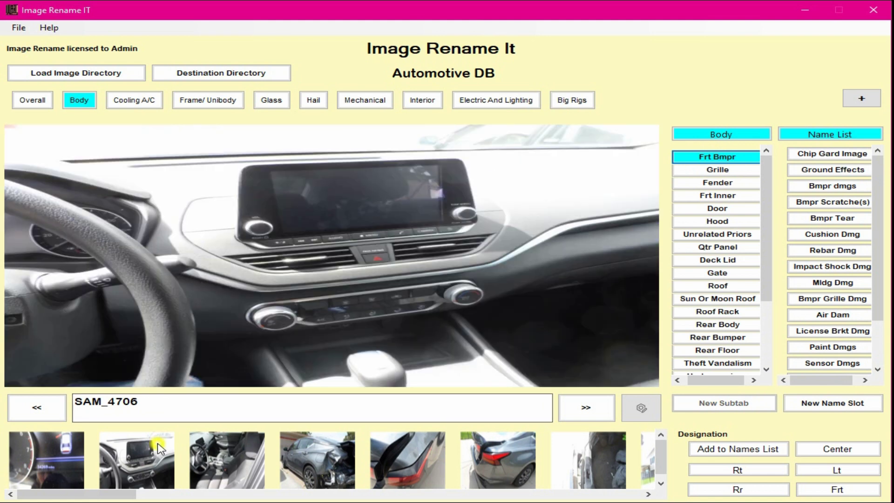
pyautogui.click(214, 457)
pyautogui.click(306, 456)
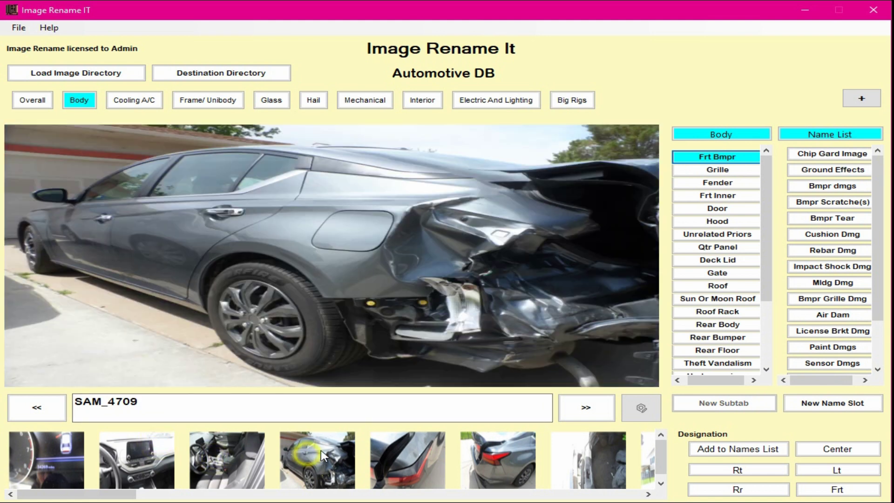
pyautogui.click(399, 451)
pyautogui.click(60, 457)
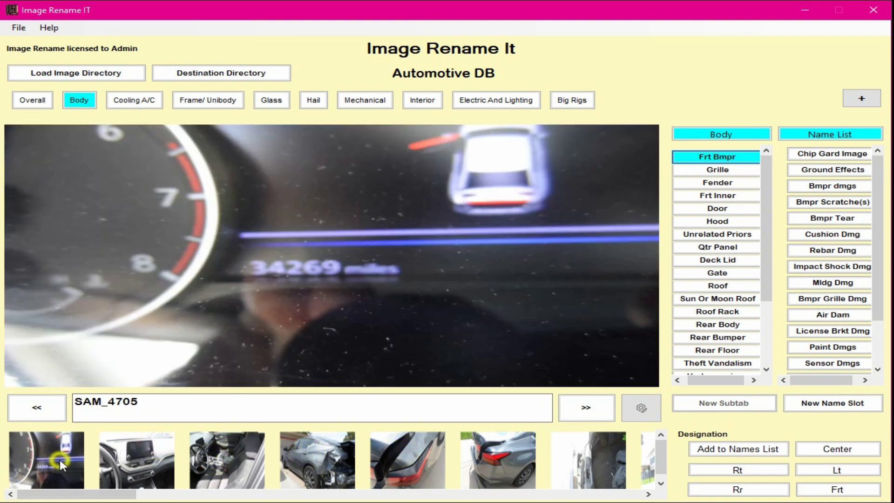
# Advance two images with the image navigation and go back to the first one.
pyautogui.click(588, 410)
pyautogui.click(587, 410)
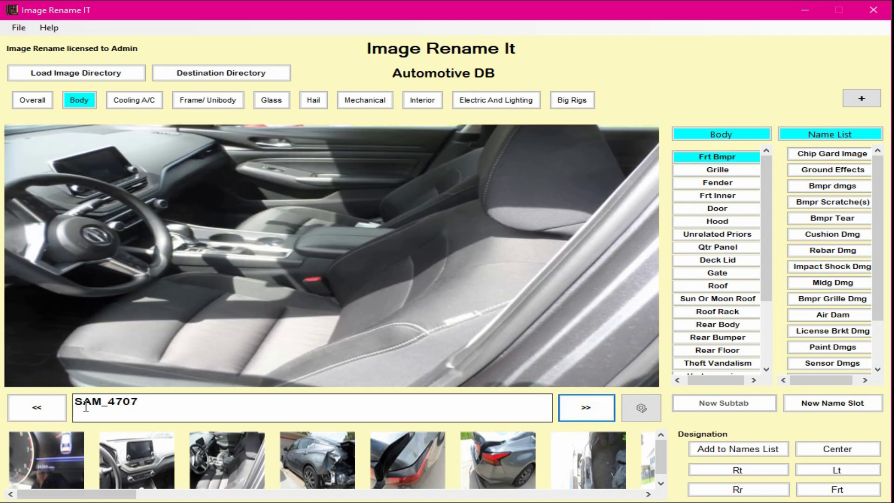
pyautogui.click(36, 408)
pyautogui.click(36, 409)
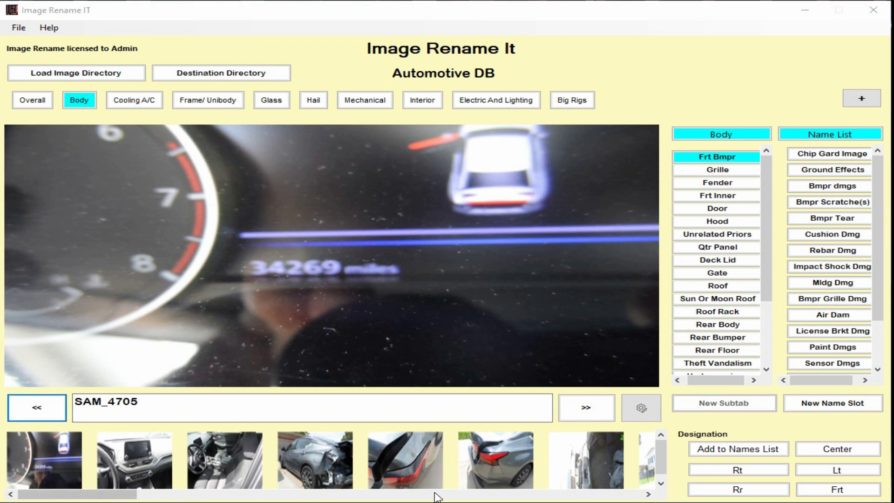
# Look through the thumbnails to the end of the set and return to the first image, SAM_4705.
pyautogui.click(395, 494)
pyautogui.click(412, 496)
pyautogui.click(458, 497)
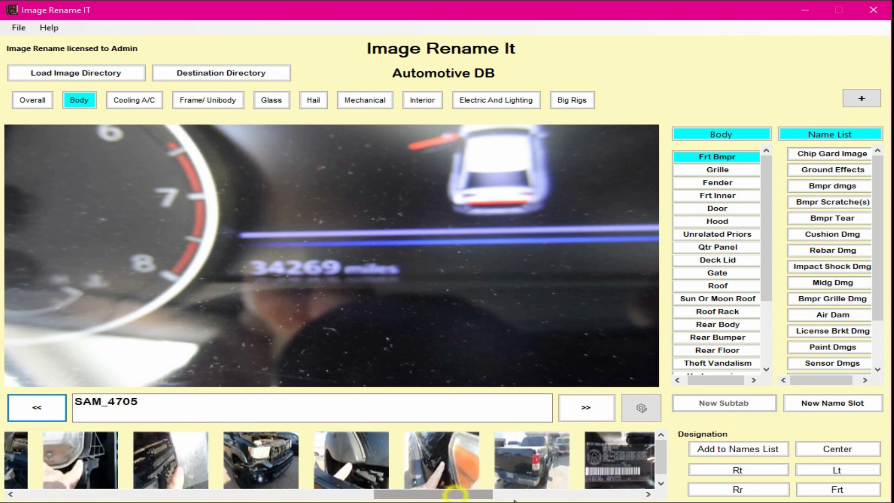
pyautogui.click(601, 493)
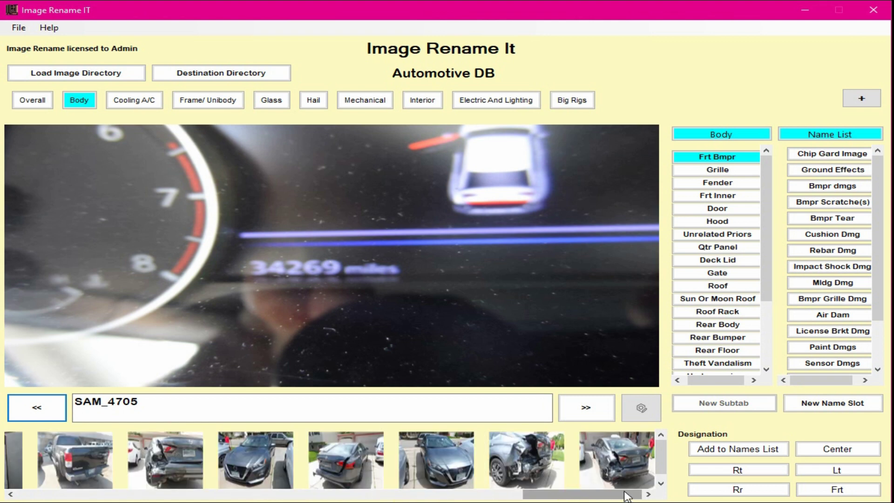
pyautogui.moveTo(621, 493); pyautogui.dragTo(55, 490)
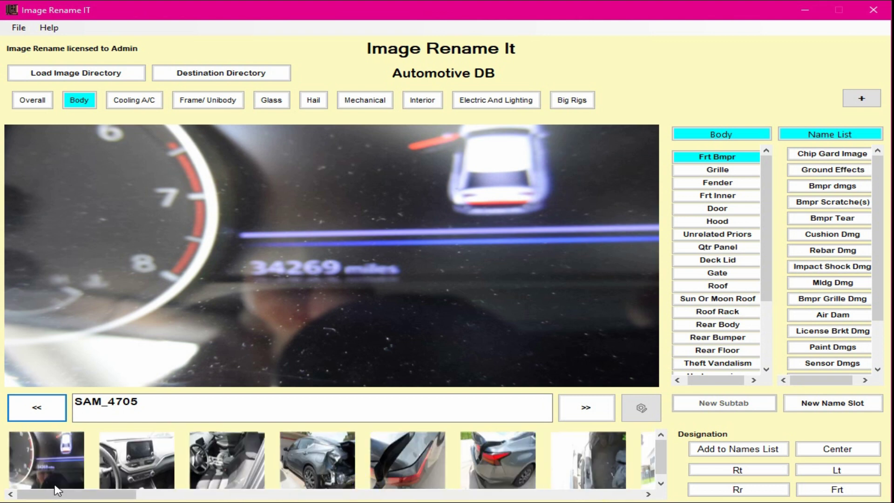
pyautogui.click(131, 453)
pyautogui.click(53, 456)
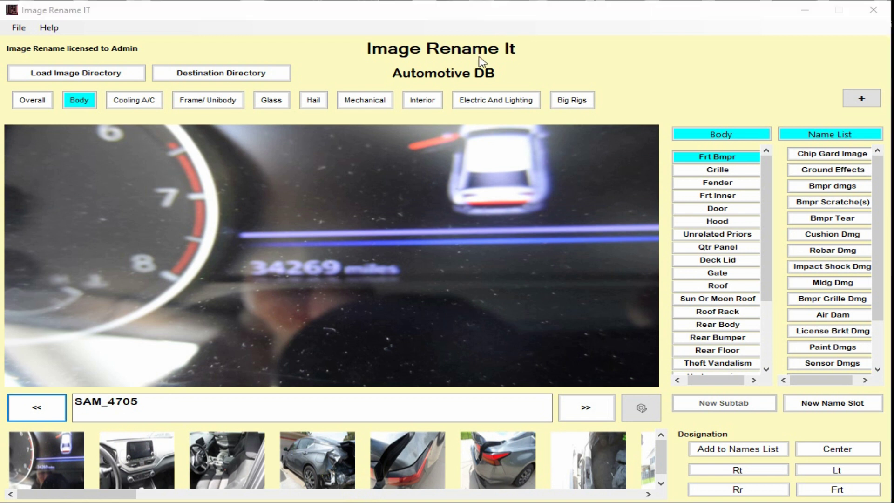
# Look through the name lists of the Overall category's 4 Corners, ID and PreRepr Unrelated subtabs, ending back on 4 Corners.
pyautogui.click(38, 104)
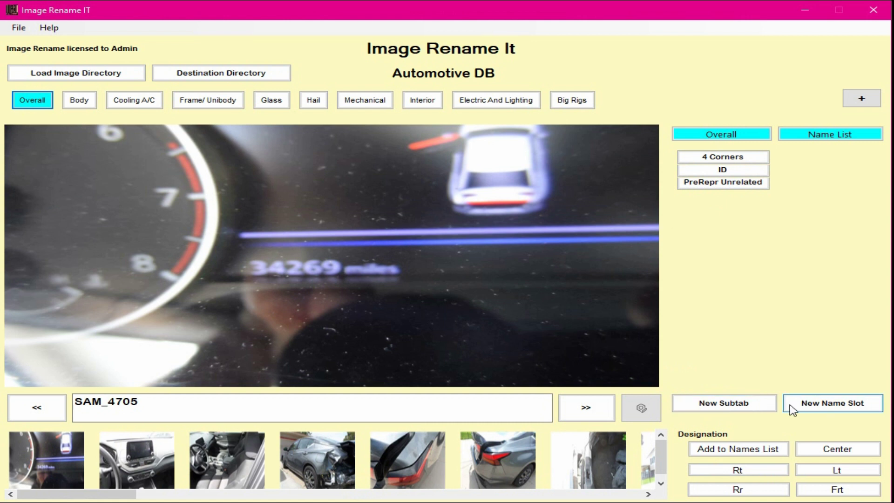
pyautogui.click(711, 158)
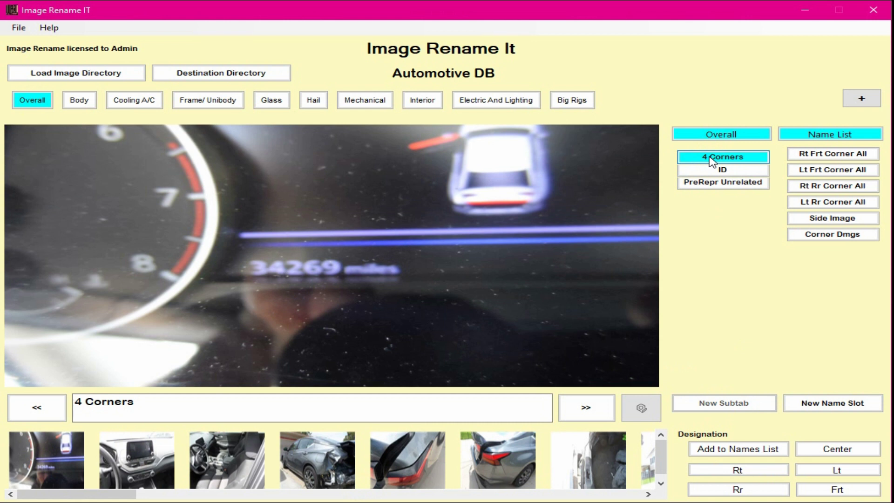
pyautogui.click(720, 171)
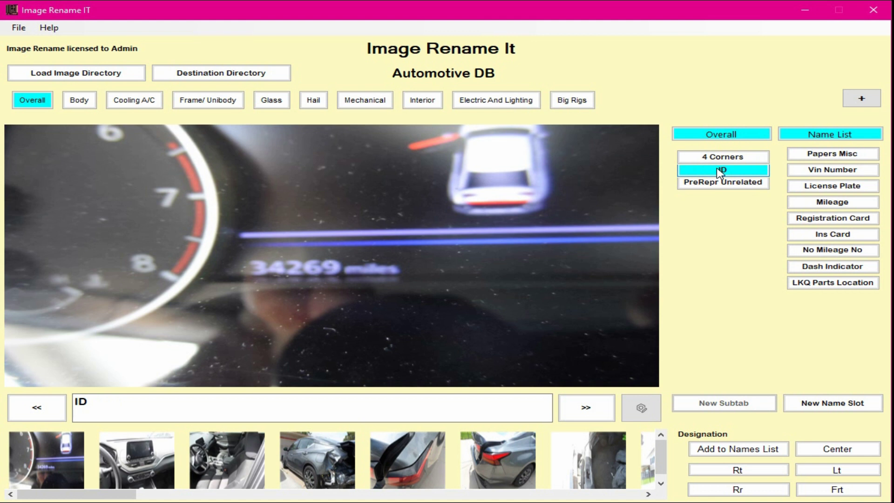
pyautogui.click(721, 184)
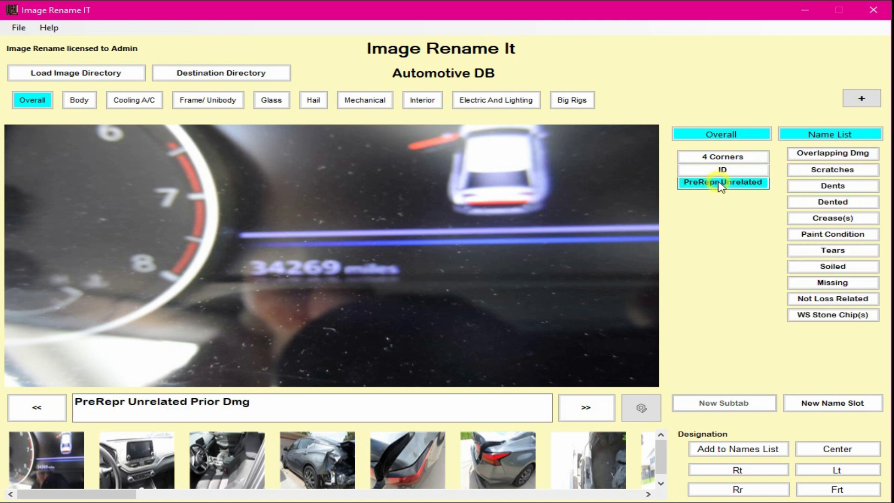
pyautogui.click(714, 159)
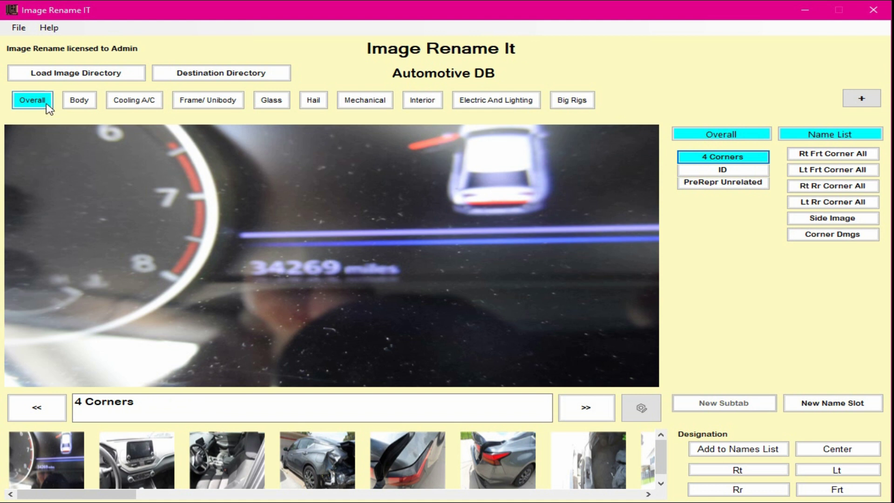
pyautogui.click(745, 172)
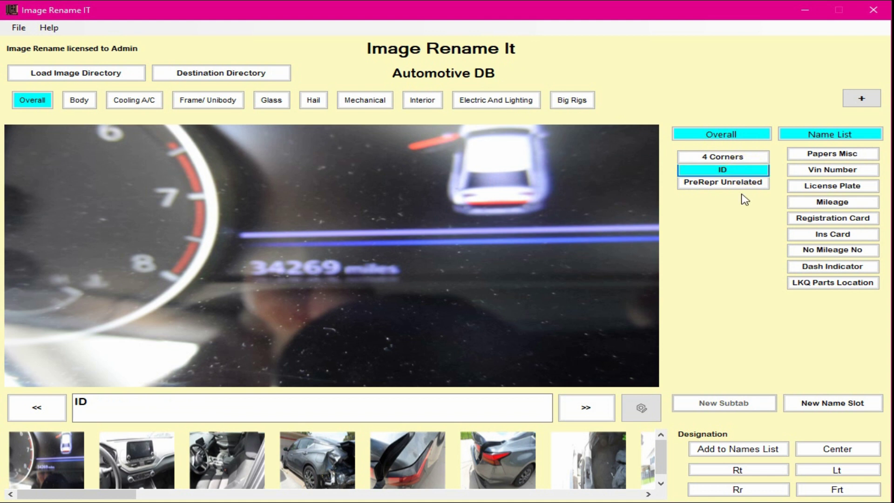
pyautogui.click(737, 182)
pyautogui.click(735, 156)
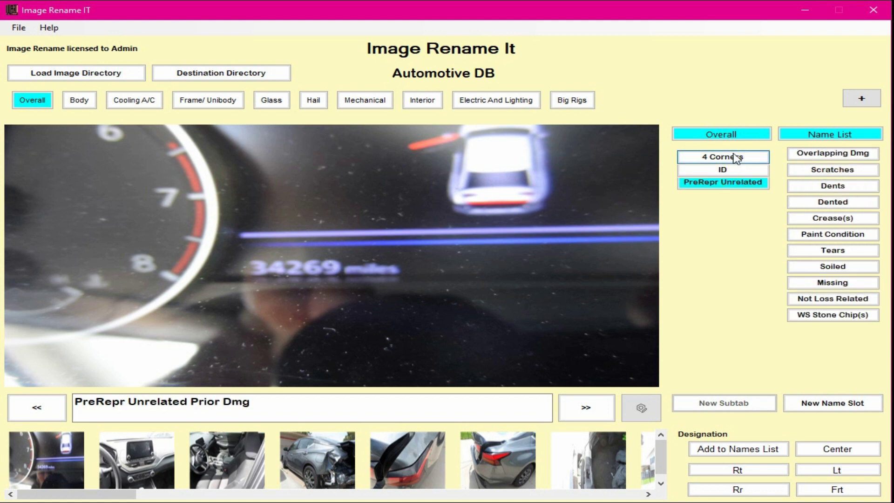
# Browse the Body category's name lists from Frt Bmpr through Unrelated Priors and return to Frt Bmpr.
pyautogui.click(79, 101)
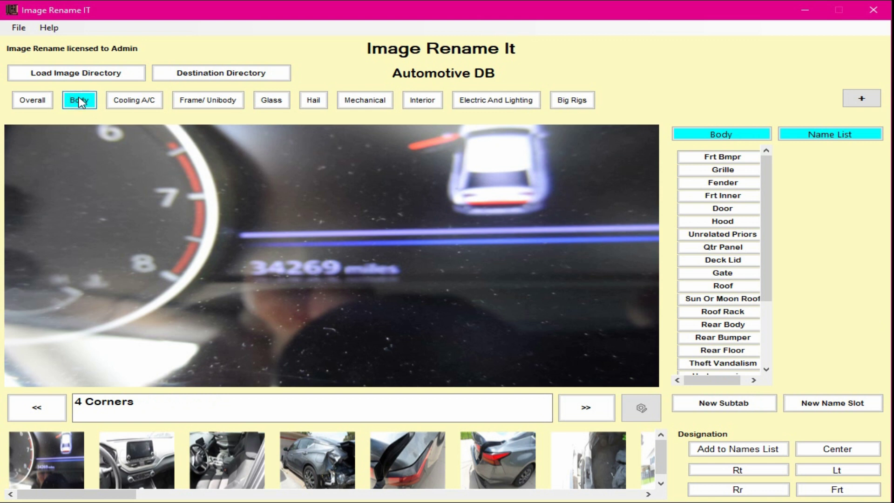
pyautogui.click(689, 158)
pyautogui.click(730, 171)
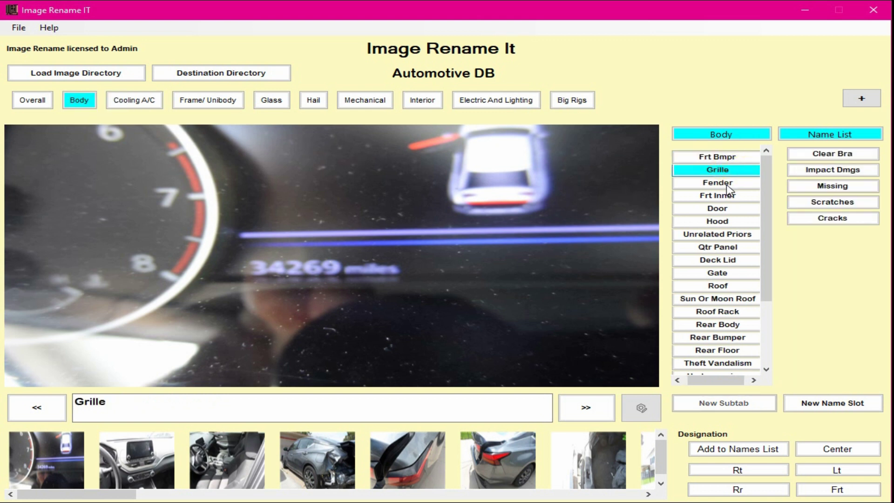
pyautogui.click(728, 183)
pyautogui.click(734, 197)
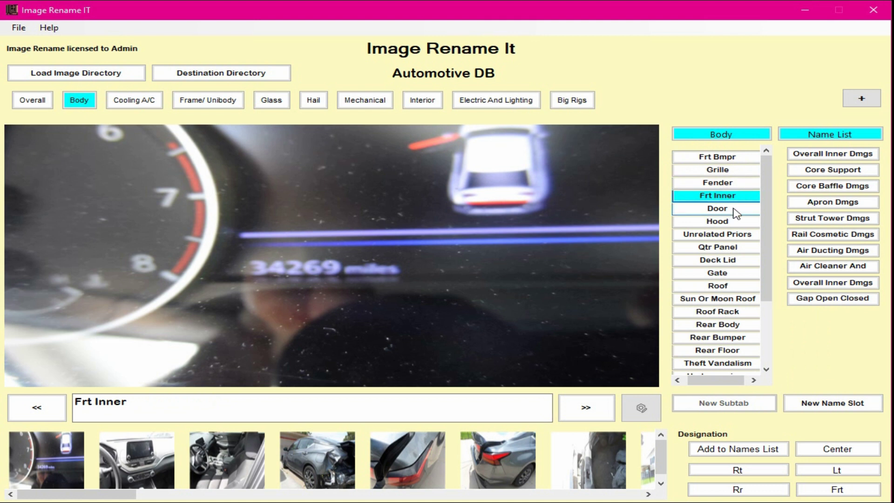
pyautogui.click(733, 209)
pyautogui.click(717, 221)
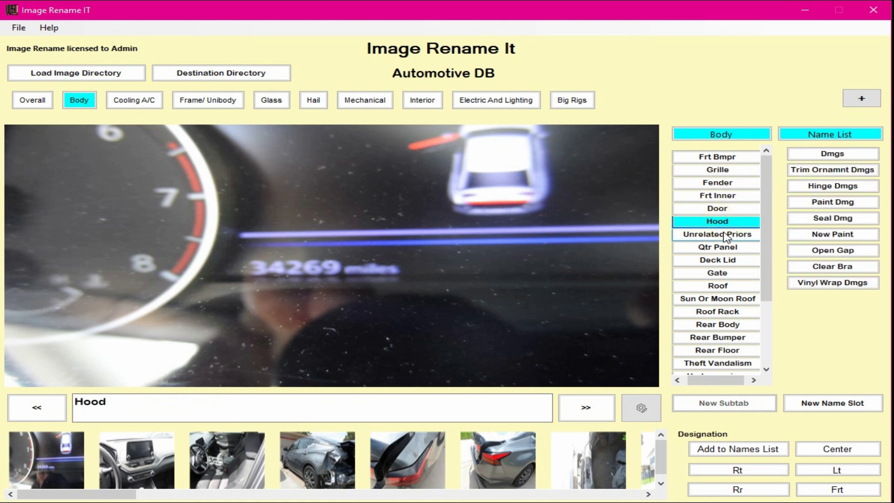
pyautogui.click(722, 236)
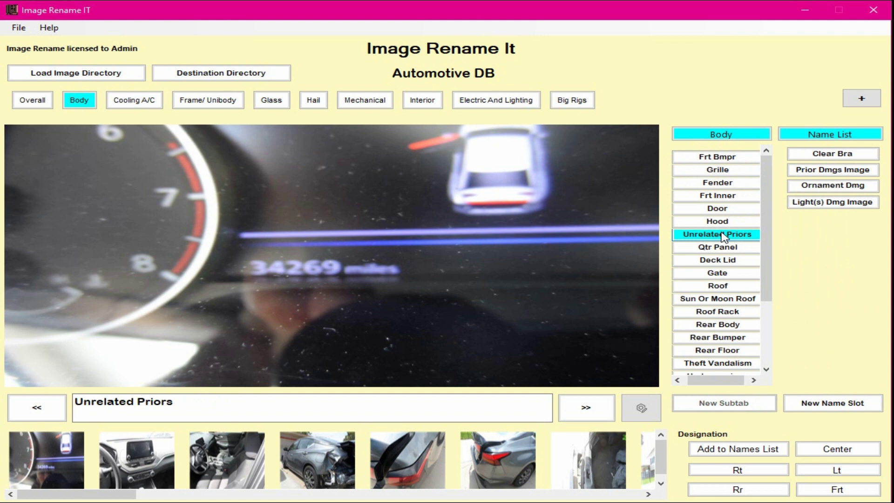
pyautogui.click(720, 159)
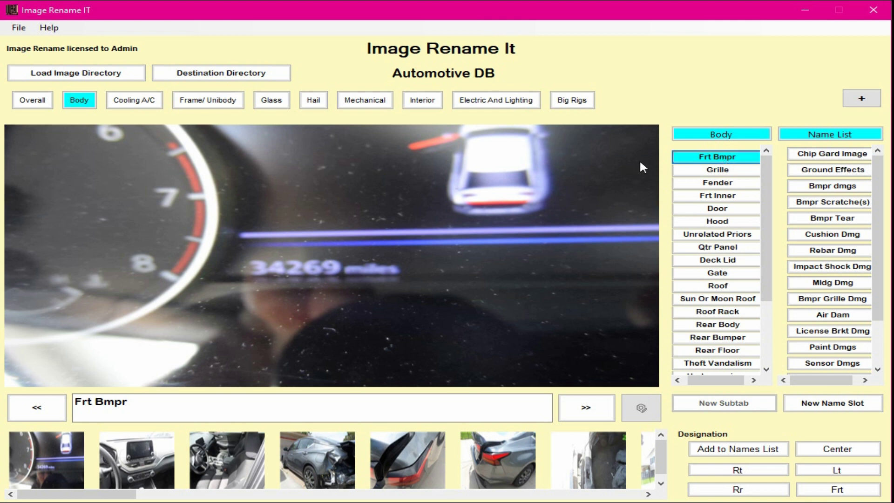
# View the Cooling name list in the Cooling A/C category and the subtabs of the Frame/ Unibody category.
pyautogui.click(135, 102)
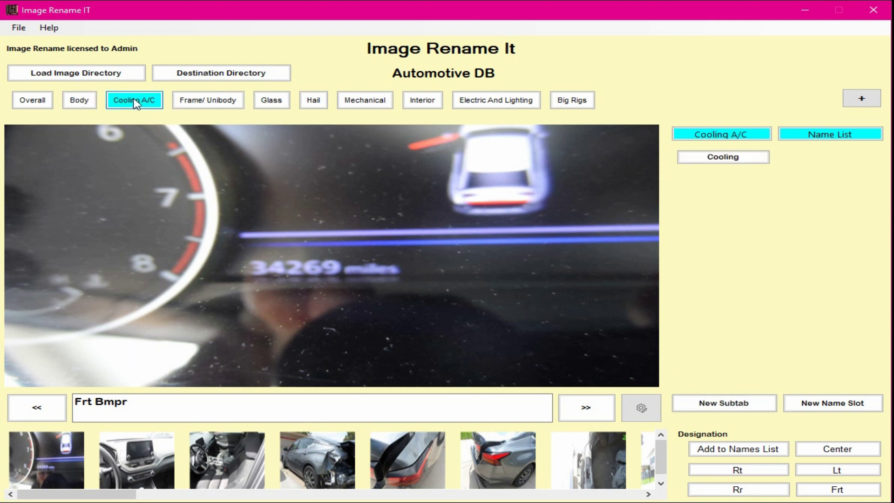
pyautogui.click(709, 159)
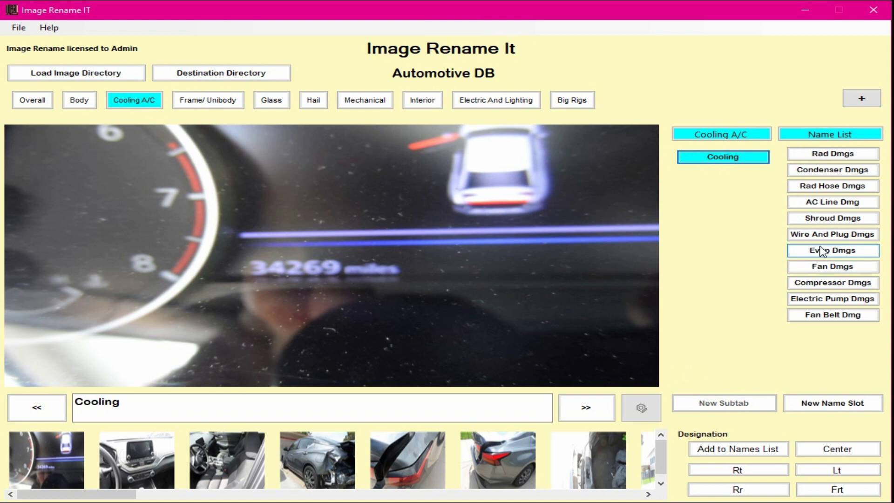
pyautogui.click(205, 102)
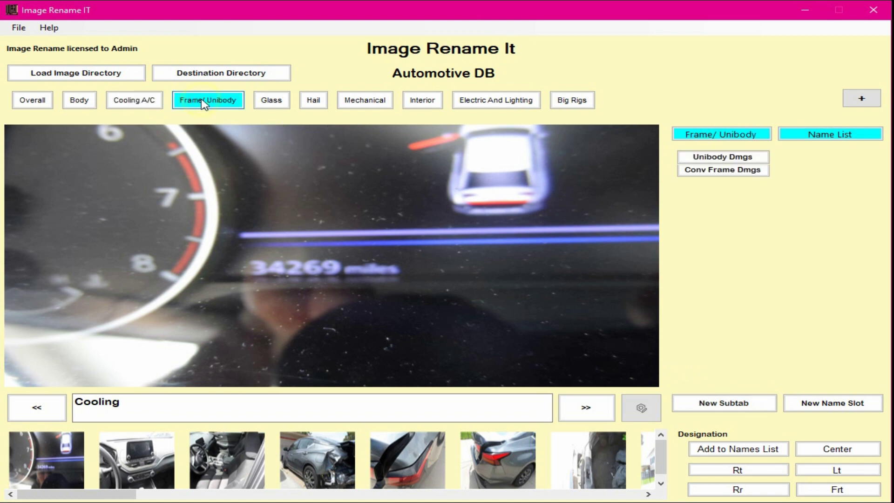
# Examine the Mechanical category's name lists, including Tires Wheels, Mechanical, Electrical, Suspension, Transfer Case, Transmission Trans, Auxiliary and Exhaust.
pyautogui.click(365, 103)
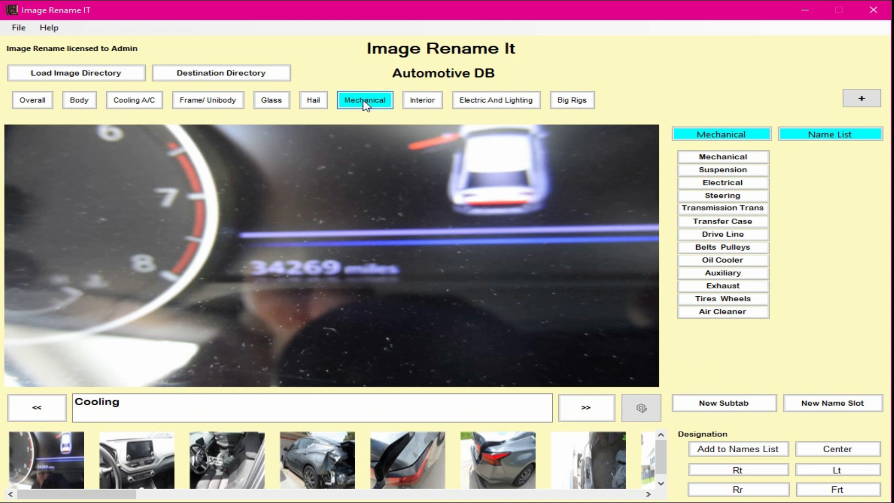
pyautogui.click(696, 301)
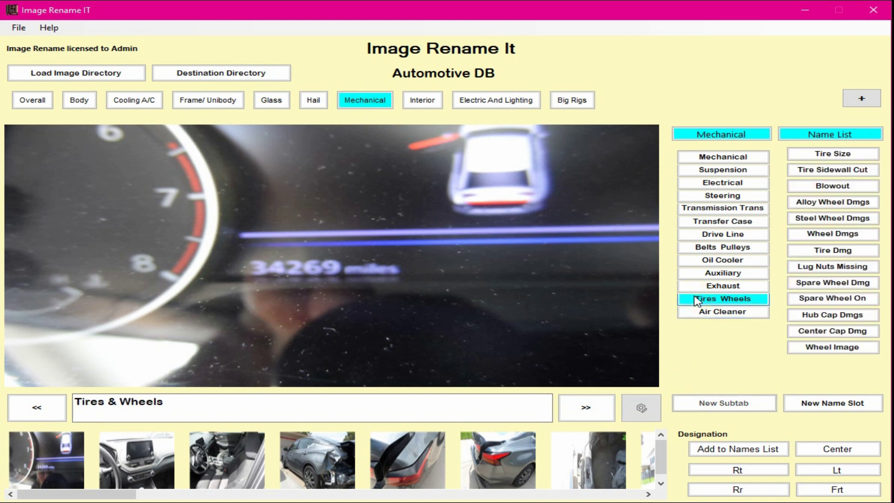
pyautogui.click(708, 157)
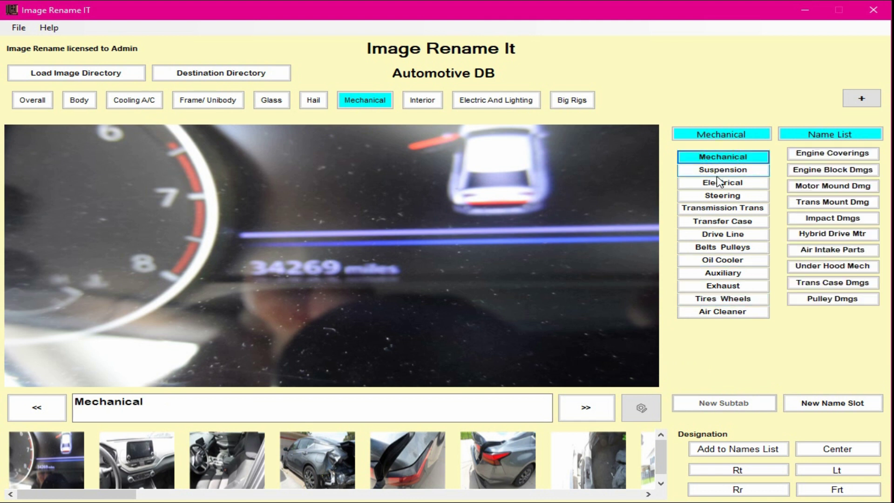
pyautogui.click(719, 182)
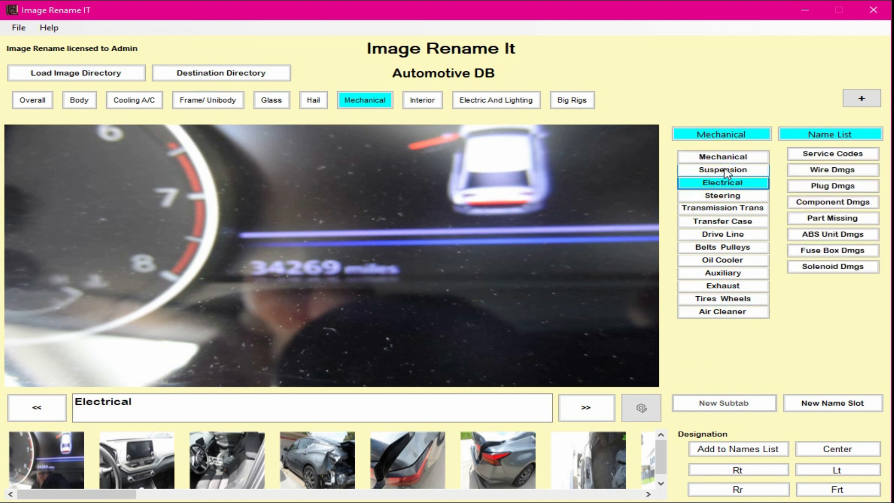
pyautogui.click(724, 172)
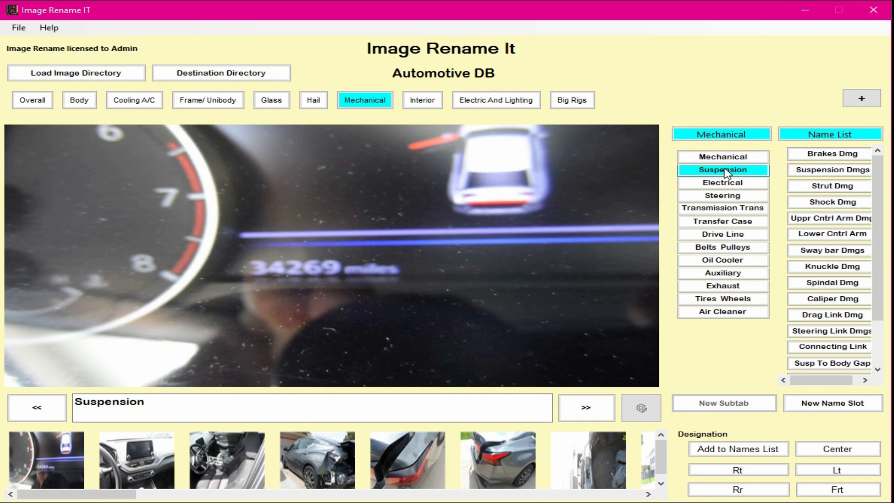
pyautogui.click(717, 222)
pyautogui.click(711, 211)
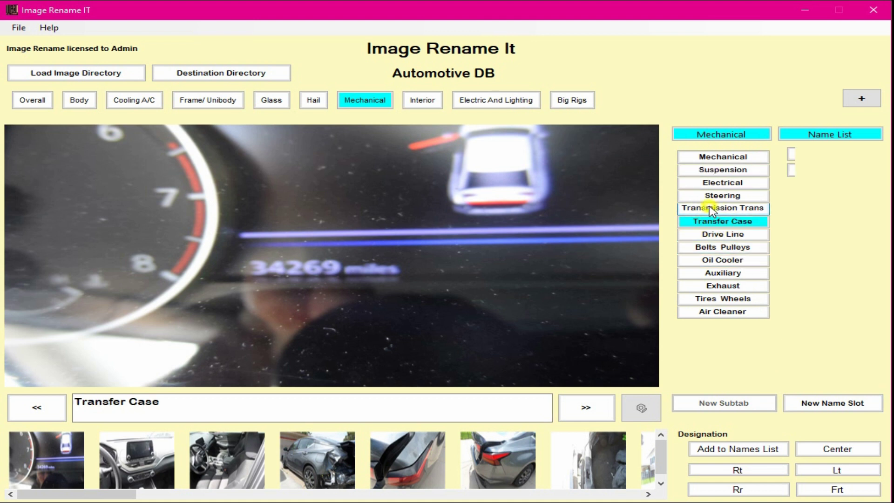
pyautogui.click(721, 275)
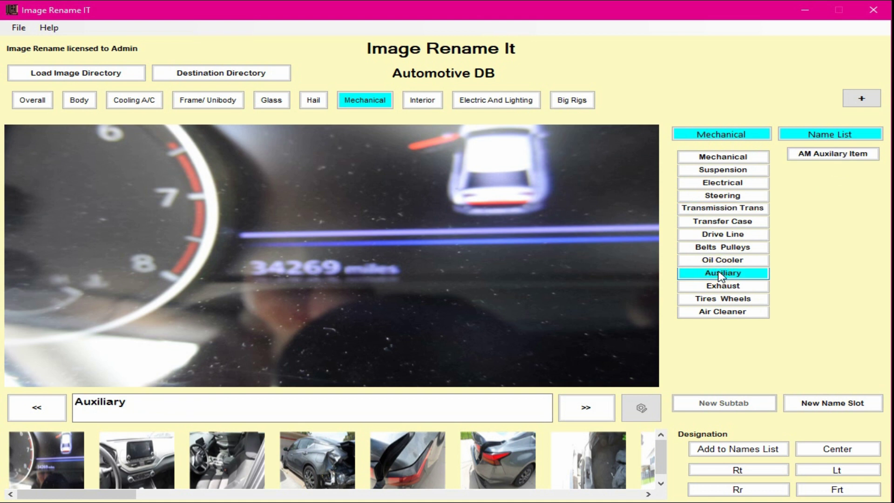
pyautogui.click(723, 286)
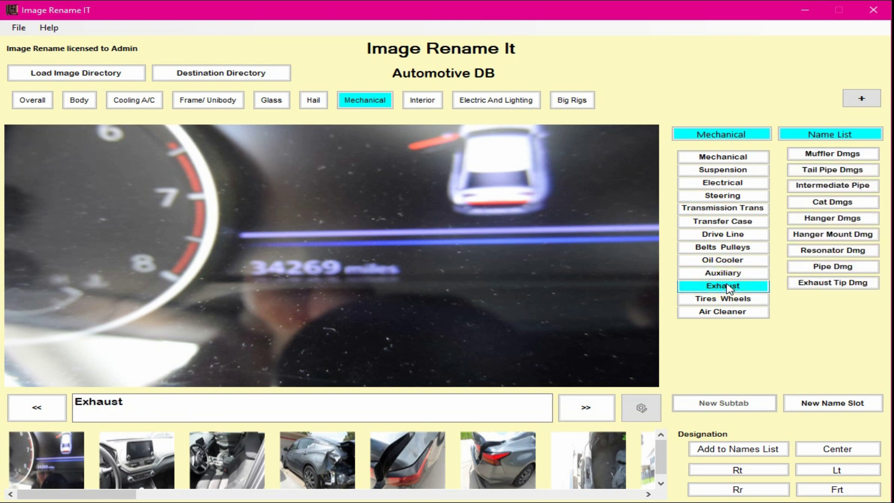
# Check the Seats, Door Panels and Dash name lists in the Interior category.
pyautogui.click(422, 101)
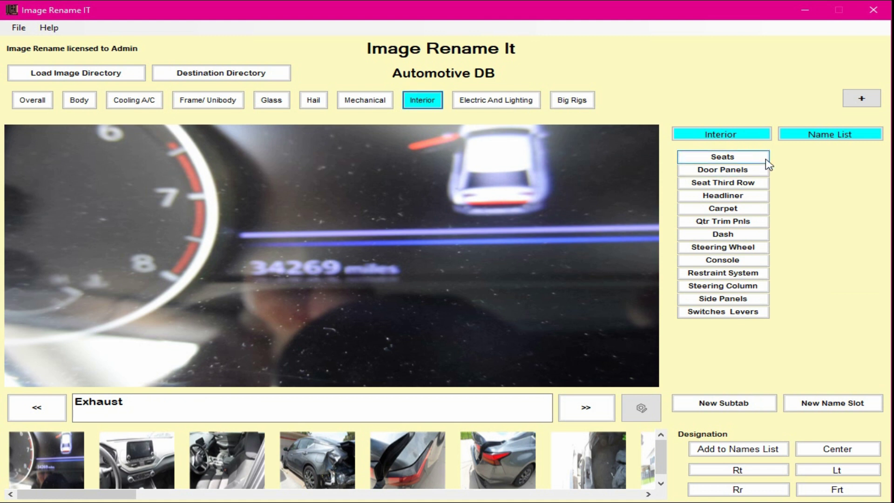
pyautogui.click(740, 158)
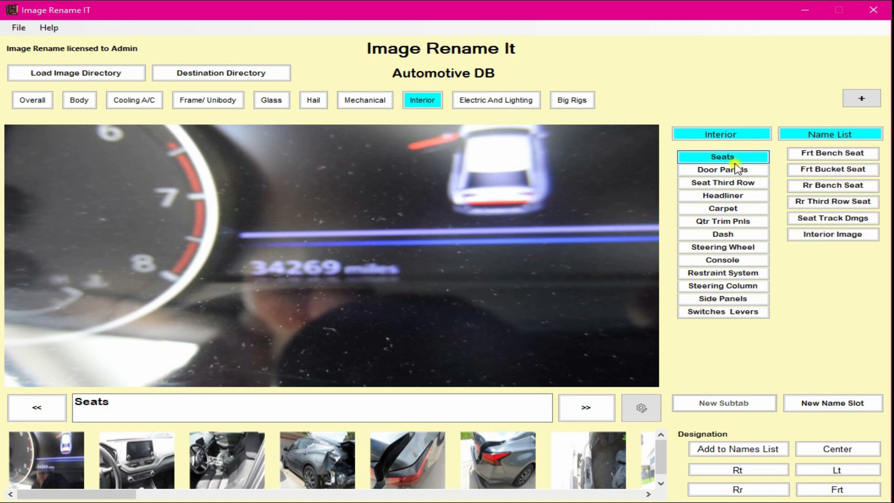
pyautogui.click(734, 170)
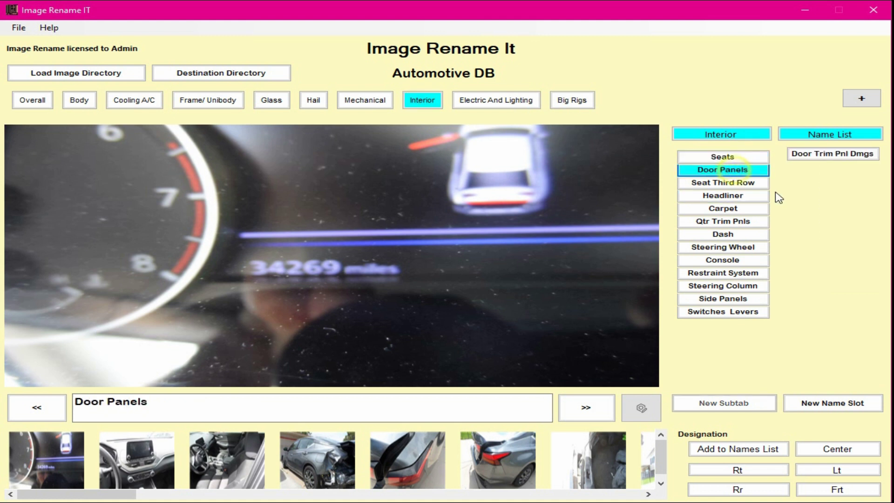
pyautogui.click(735, 236)
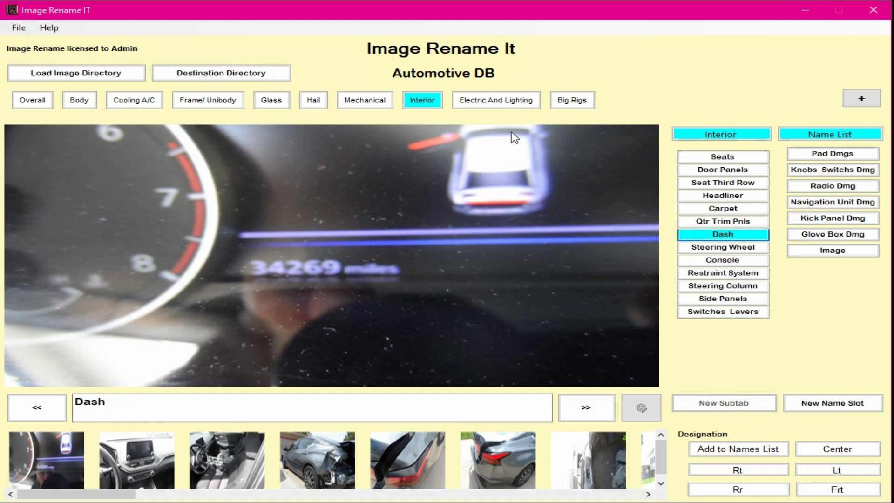
# Review the Lights And Beams, Fog Lamps, Wire Harness and Sensors name lists in the Electric And Lighting category.
pyautogui.click(481, 101)
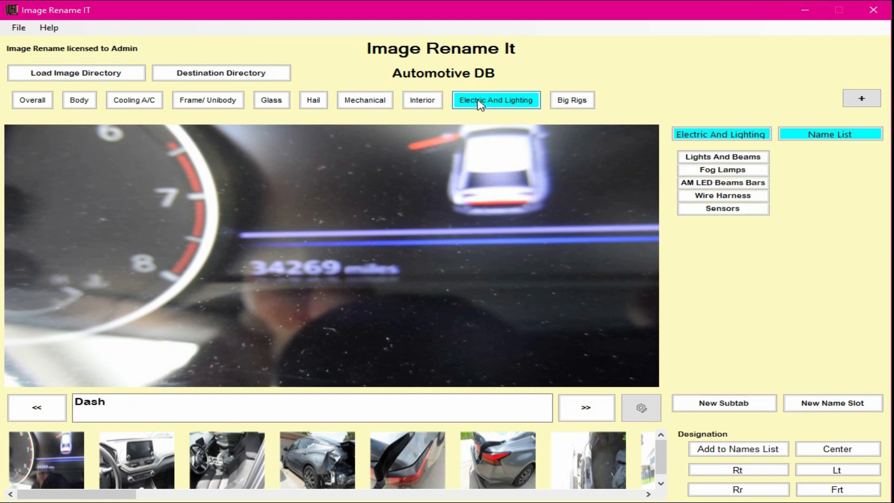
pyautogui.click(719, 161)
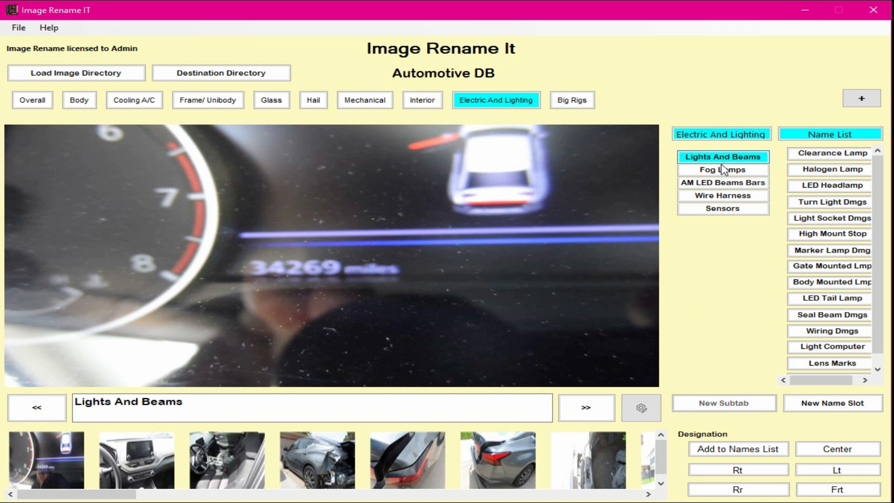
pyautogui.click(737, 172)
pyautogui.click(739, 199)
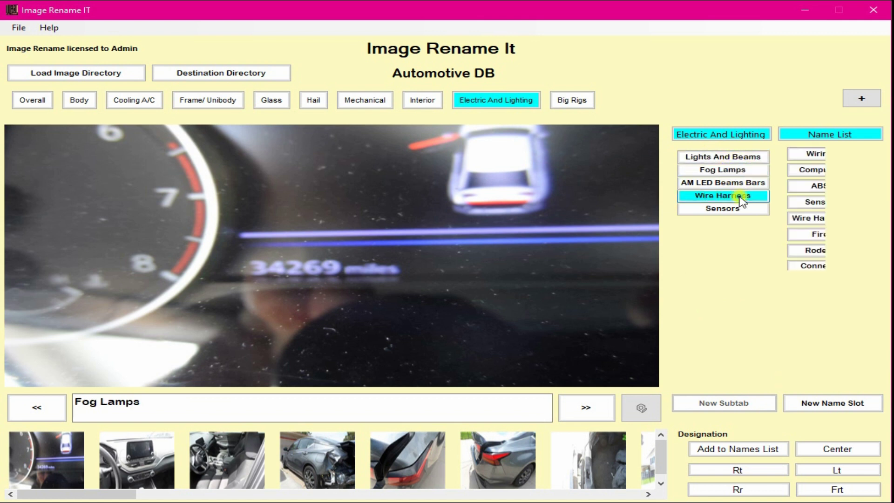
pyautogui.click(739, 208)
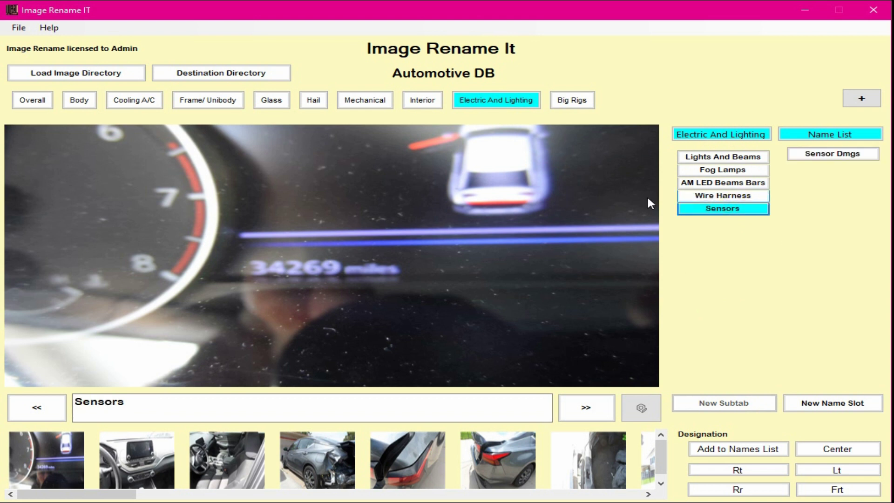
# Return to the Body category's Frt Bmpr subtab and view its name list through to the last entry.
pyautogui.click(80, 96)
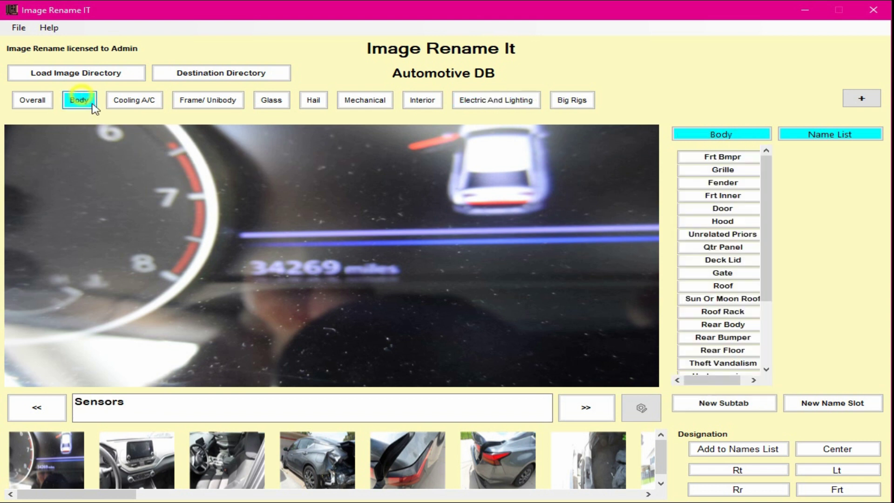
pyautogui.click(710, 158)
pyautogui.scroll(-1, 844, 235)
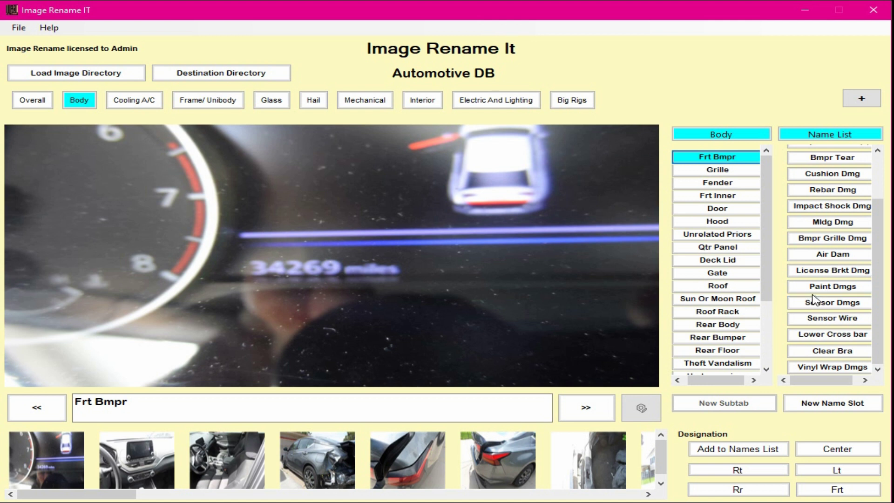
# Review the Wheels, Frame, Cab, Suspension, Tire and Trailer Semi name lists in the Big Rigs category.
pyautogui.click(572, 103)
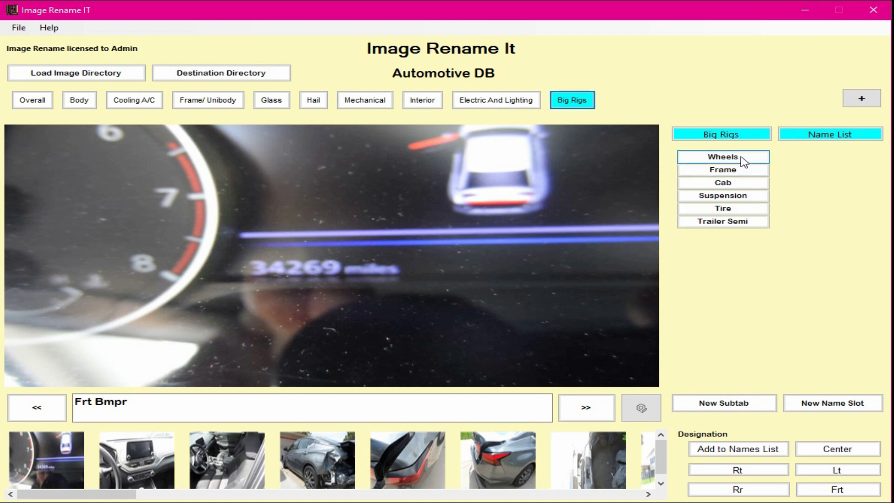
pyautogui.click(726, 158)
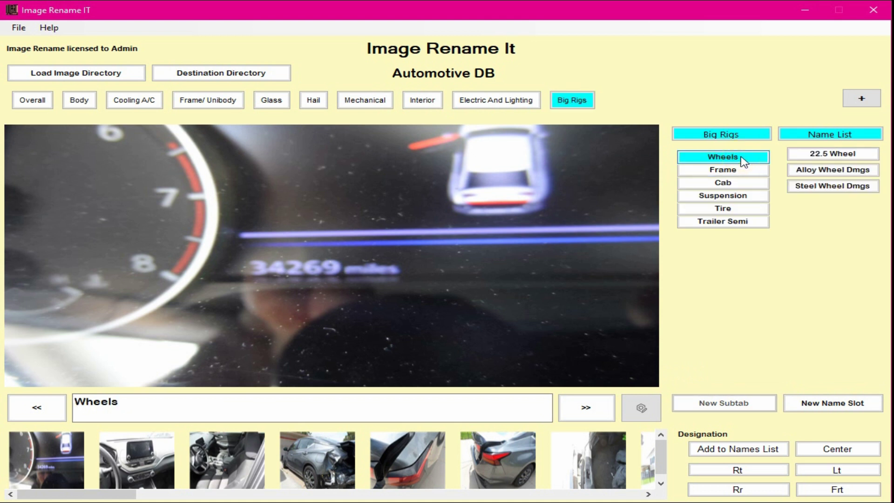
pyautogui.click(728, 170)
pyautogui.click(723, 182)
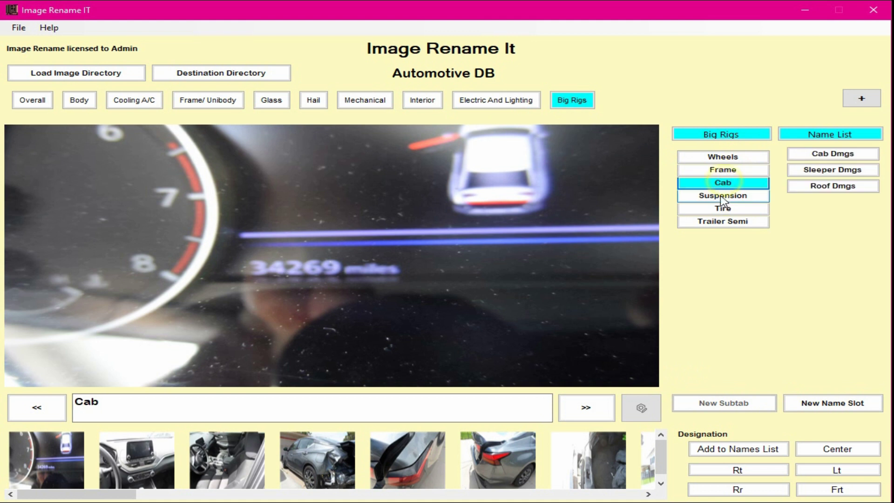
pyautogui.click(723, 196)
pyautogui.click(722, 208)
pyautogui.click(714, 222)
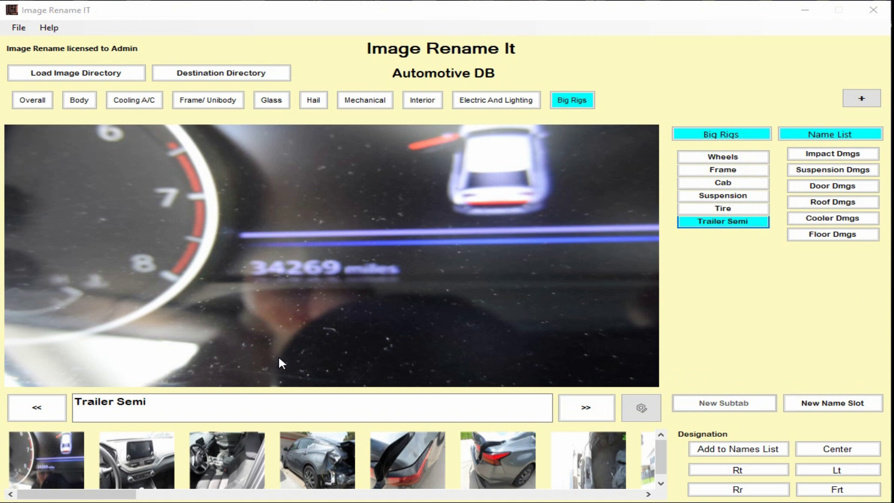
# Reselect the odometer photo and fill its file name with the Wheels subtab name from Big Rigs.
pyautogui.click(724, 158)
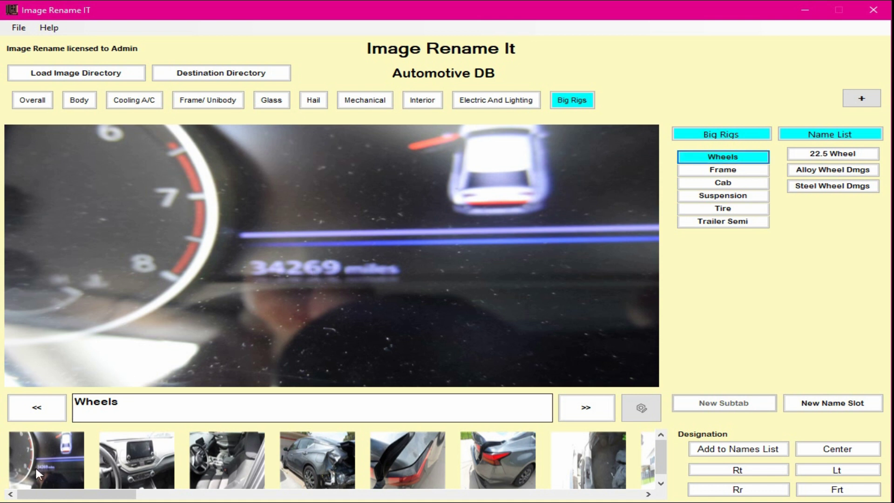
pyautogui.click(40, 449)
pyautogui.click(80, 402)
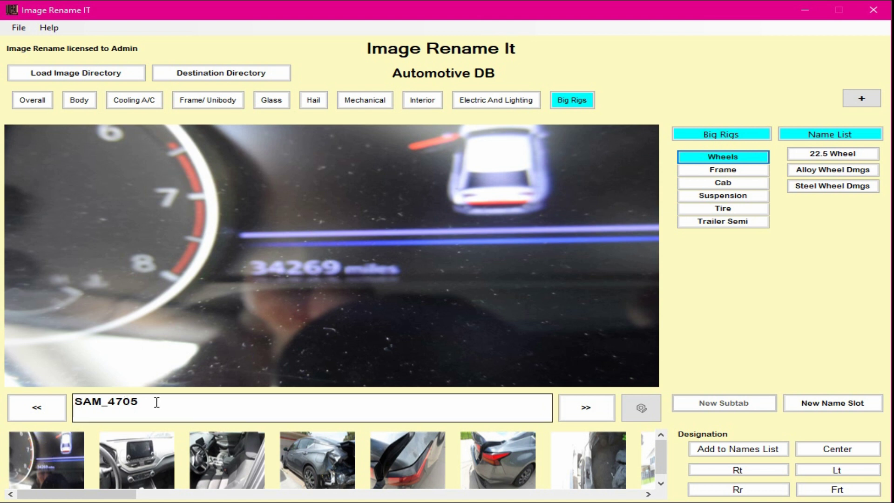
pyautogui.click(727, 157)
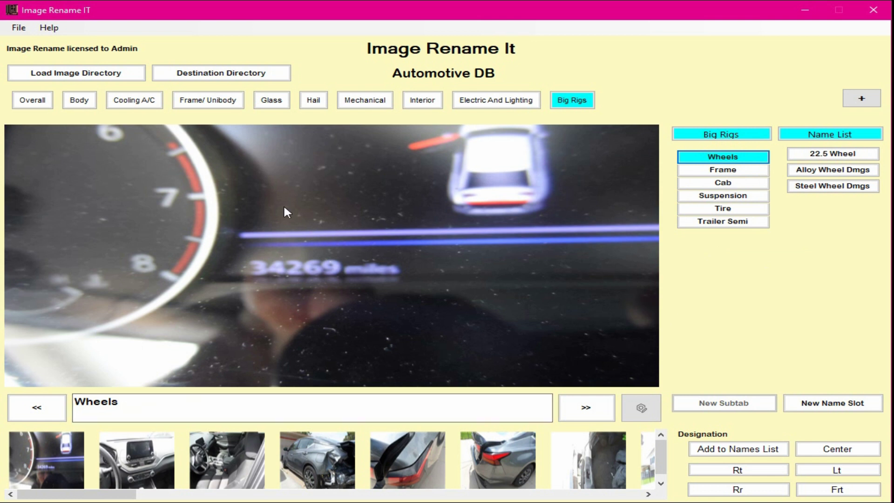
# Reload the Video Walkthru Images folder as the image directory.
pyautogui.click(119, 73)
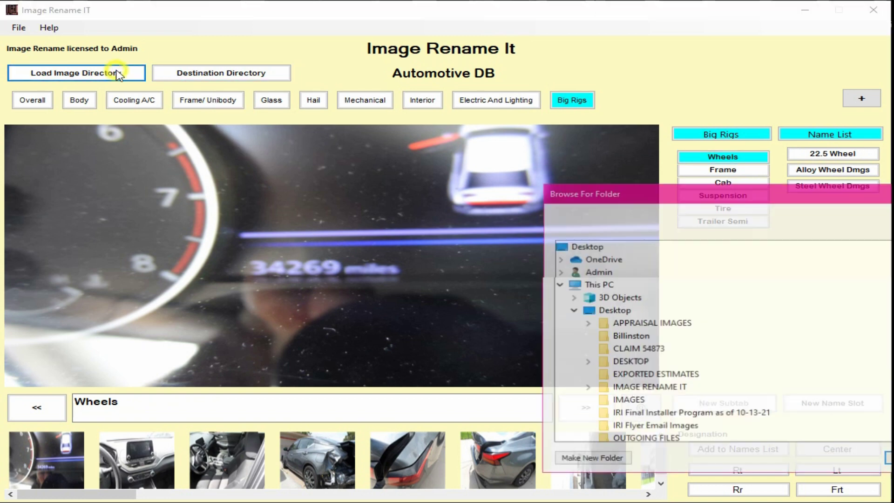
pyautogui.scroll(-5, 675, 373)
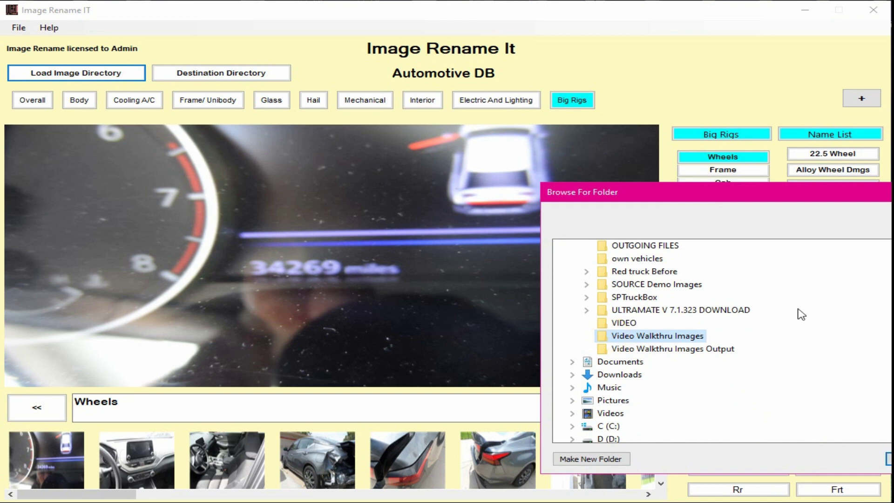
pyautogui.moveTo(823, 188); pyautogui.dragTo(542, 186)
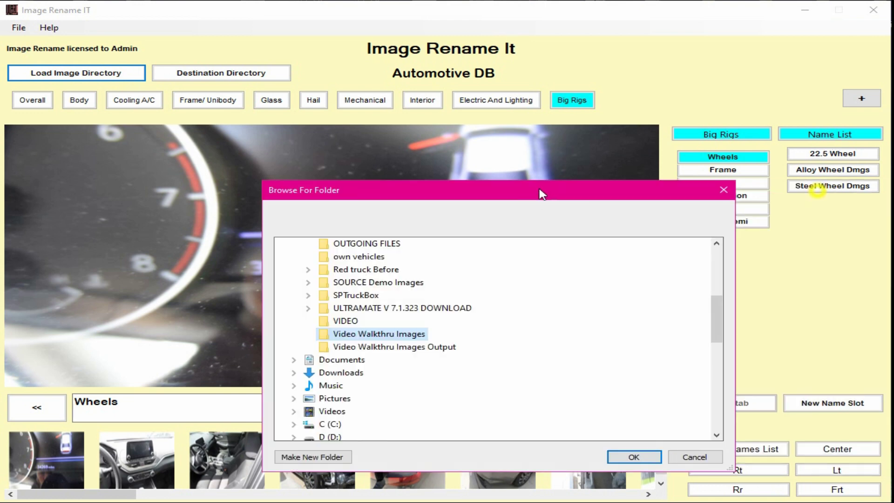
pyautogui.click(630, 457)
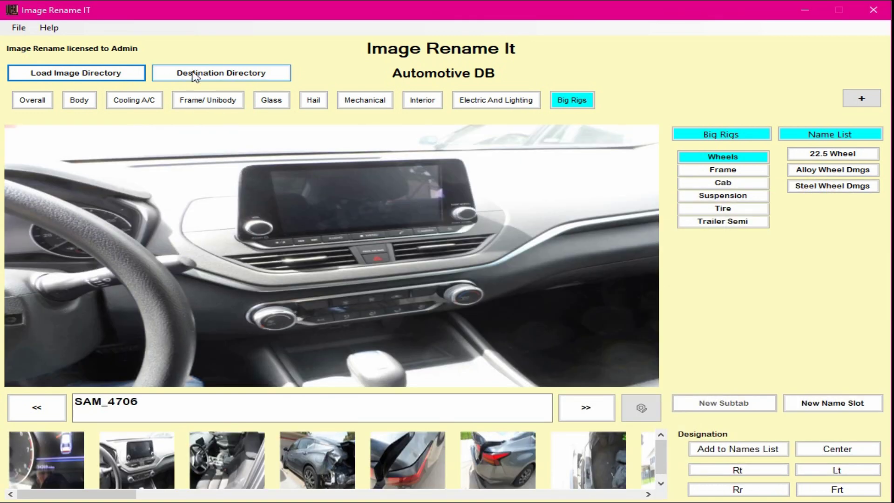
# Set the destination directory to the Video Walkthru Images Output folder on the desktop.
pyautogui.click(192, 73)
pyautogui.moveTo(712, 191); pyautogui.dragTo(377, 115)
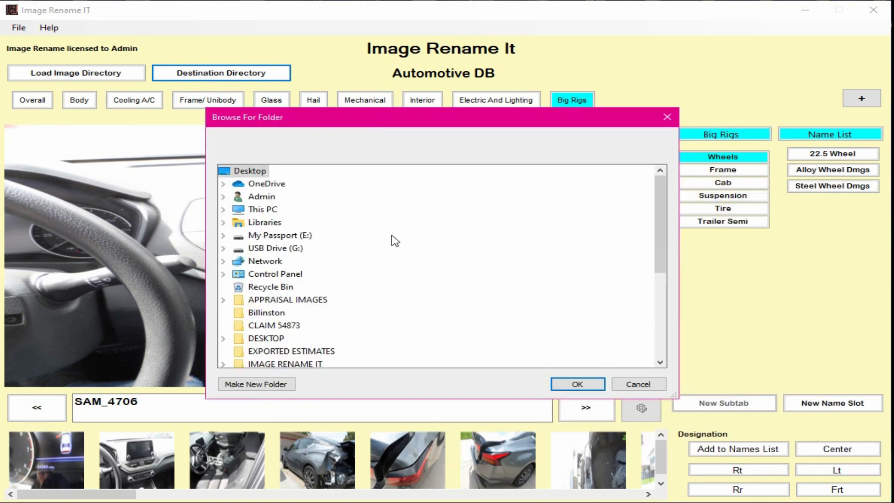
pyautogui.scroll(-4, 381, 249)
pyautogui.scroll(-1, 381, 249)
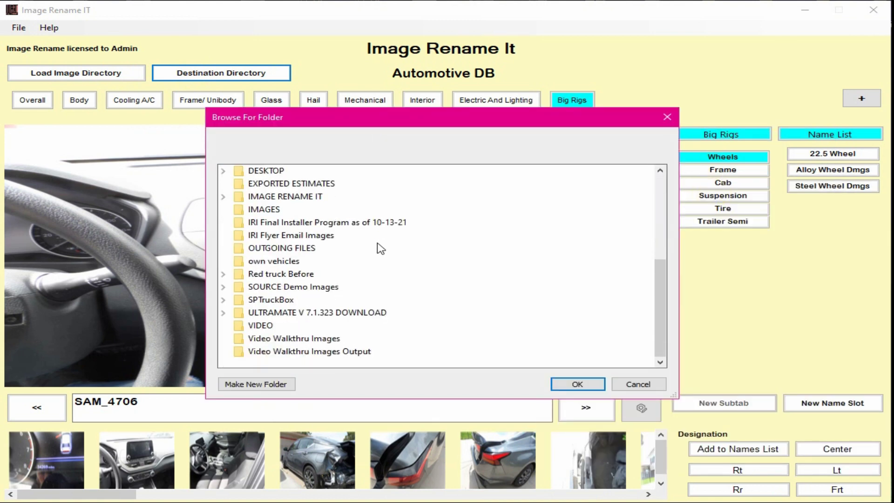
pyautogui.click(254, 352)
pyautogui.click(564, 386)
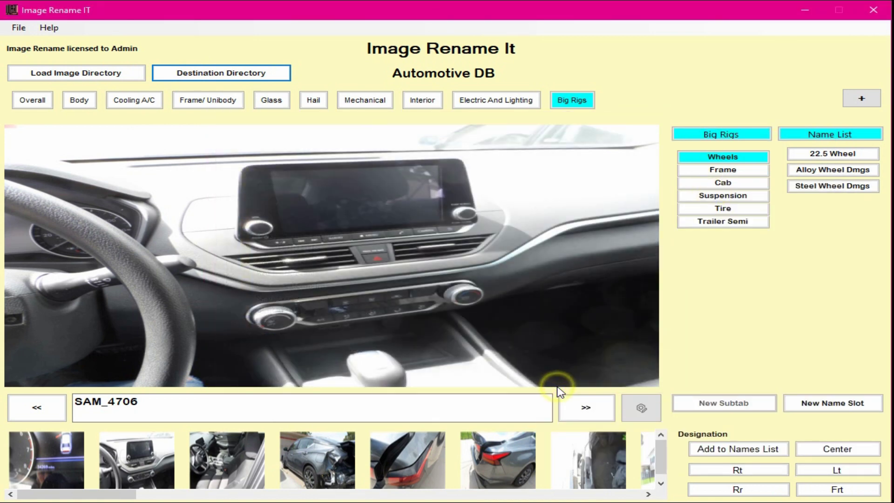
# Open the odometer photo SAM_4705 for editing and enlarge the Edit window to show the mileage reading.
pyautogui.click(56, 474)
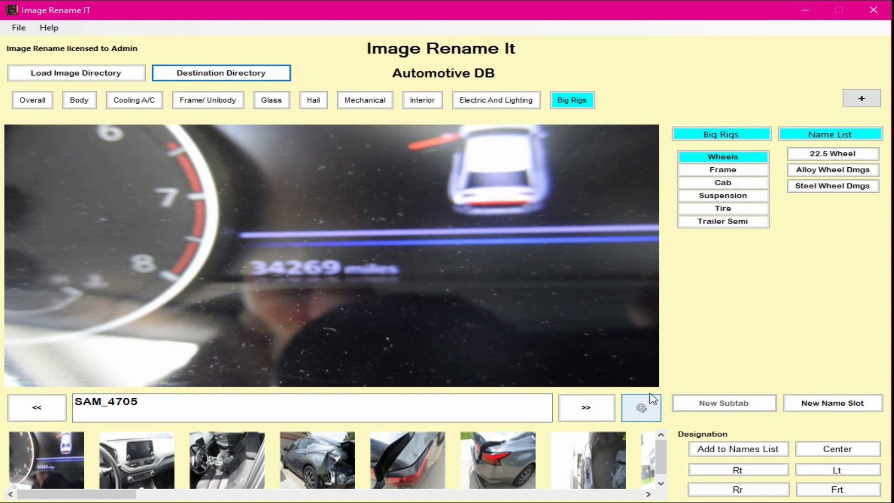
pyautogui.click(670, 386)
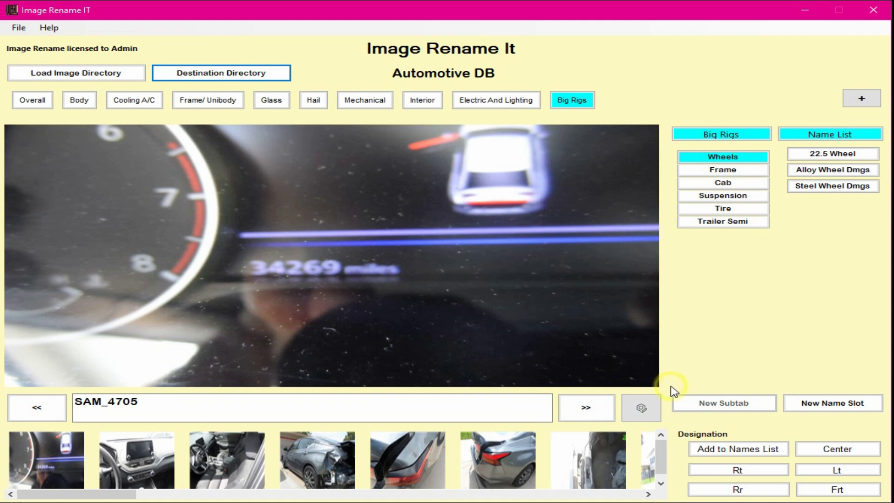
pyautogui.click(643, 409)
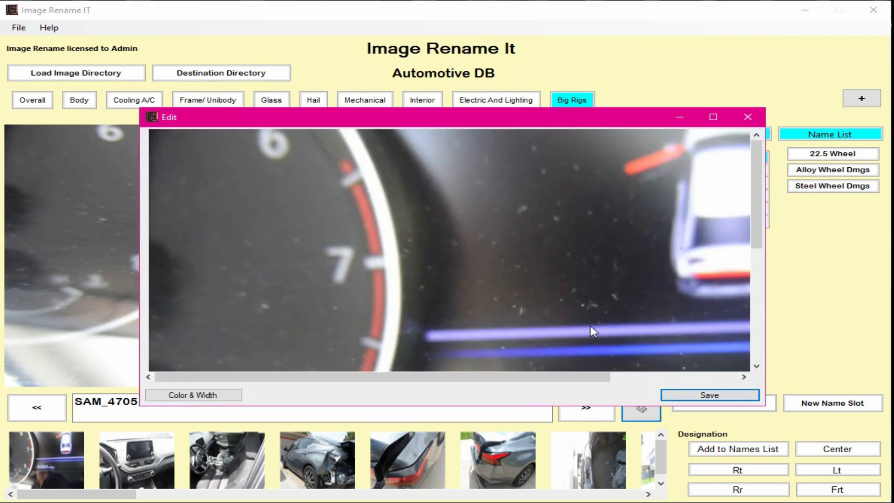
pyautogui.moveTo(560, 123); pyautogui.dragTo(450, 42)
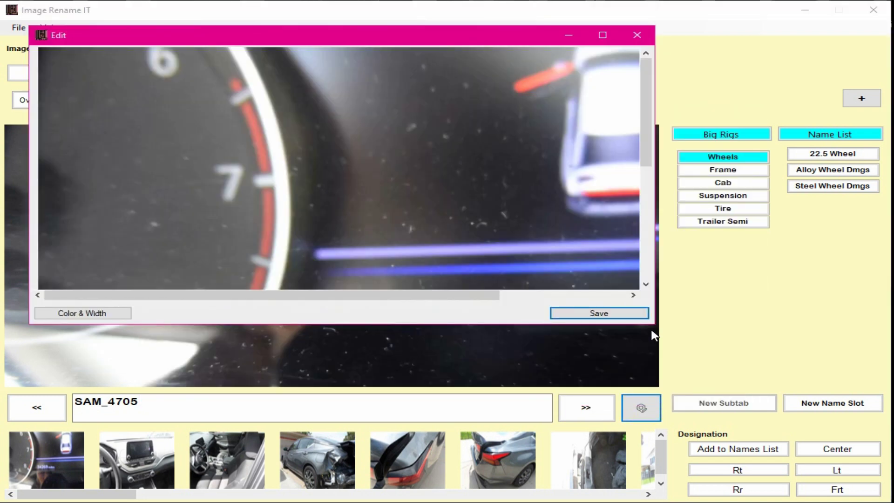
pyautogui.moveTo(650, 328); pyautogui.dragTo(866, 477)
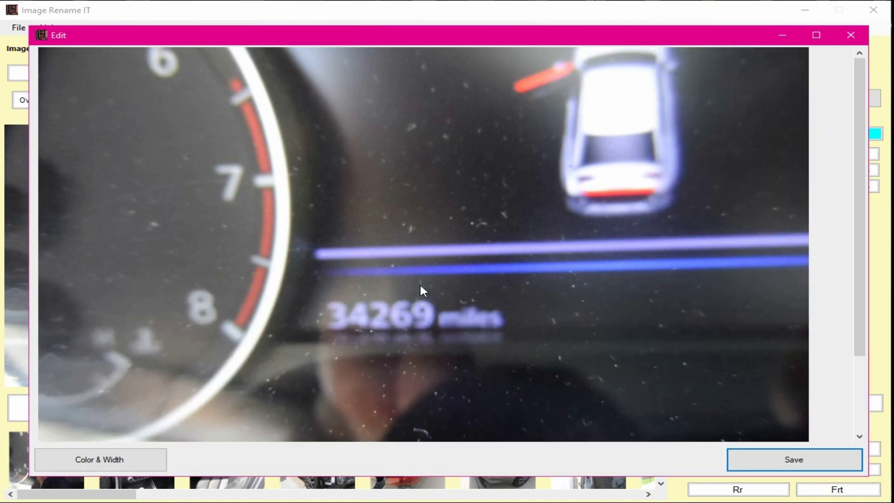
pyautogui.scroll(-3, 419, 286)
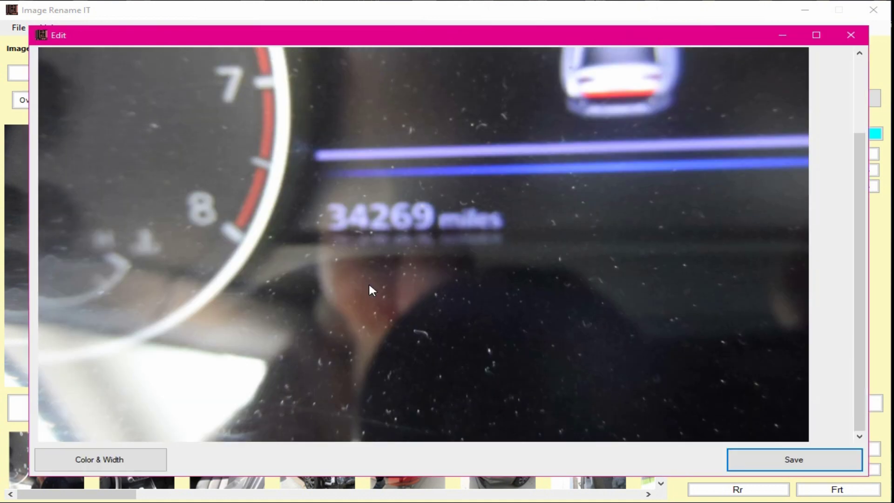
# Set the annotation color to light yellow and the line width to 2(1/4) pt.
pyautogui.click(156, 460)
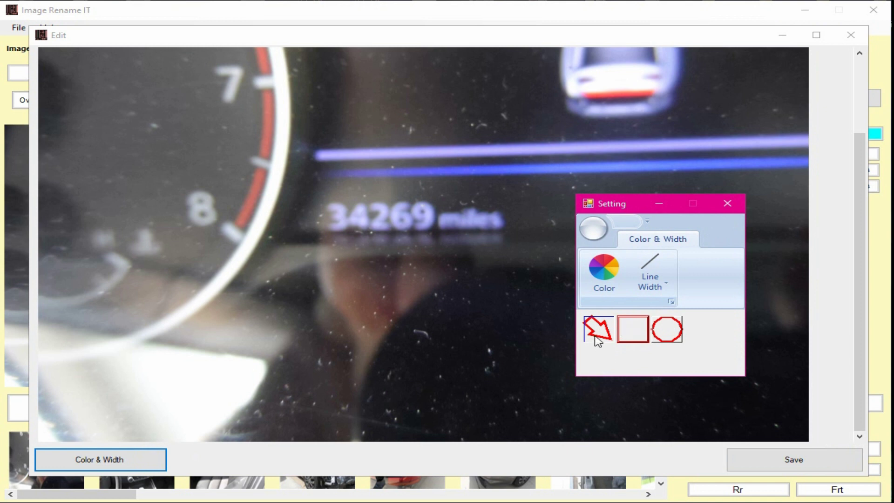
pyautogui.click(611, 279)
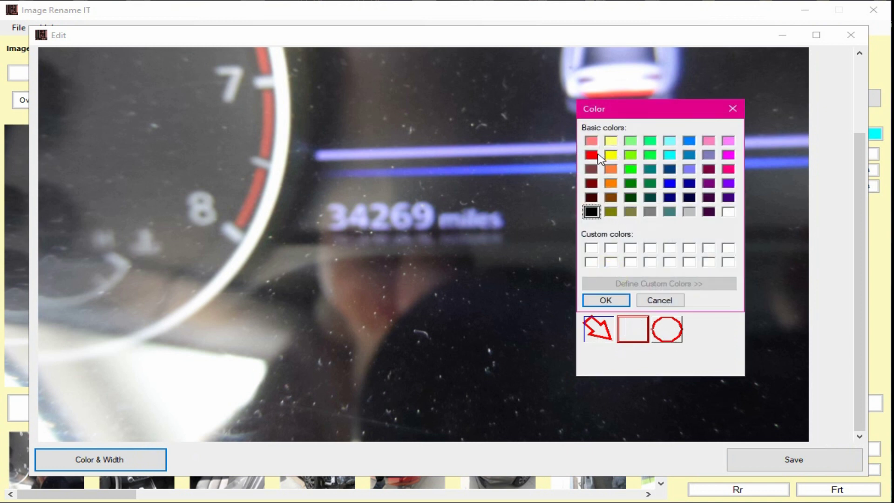
pyautogui.click(592, 156)
pyautogui.click(610, 141)
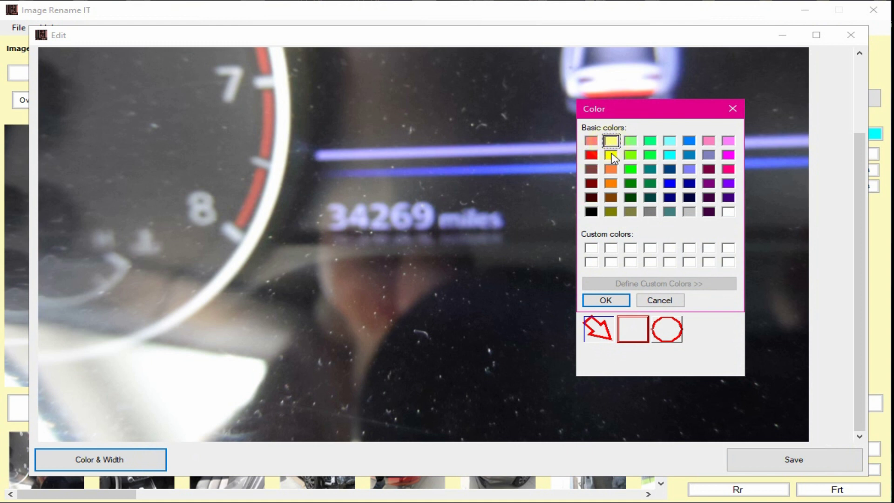
pyautogui.click(614, 301)
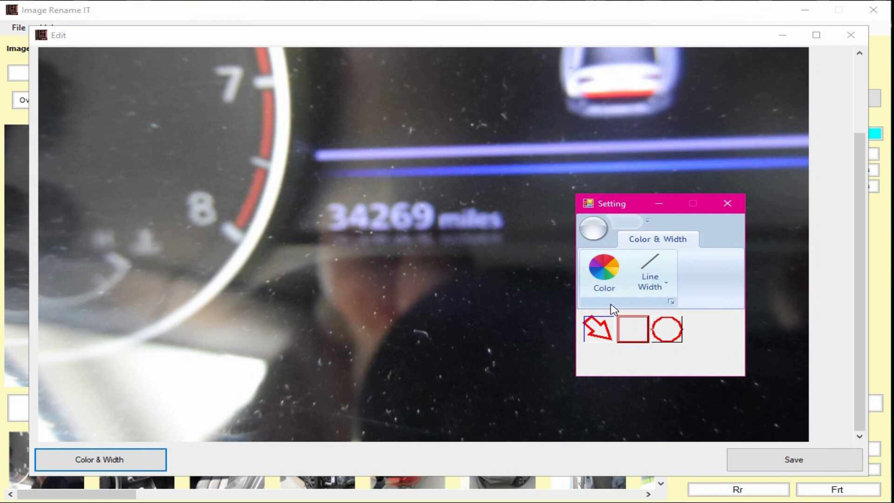
pyautogui.click(660, 283)
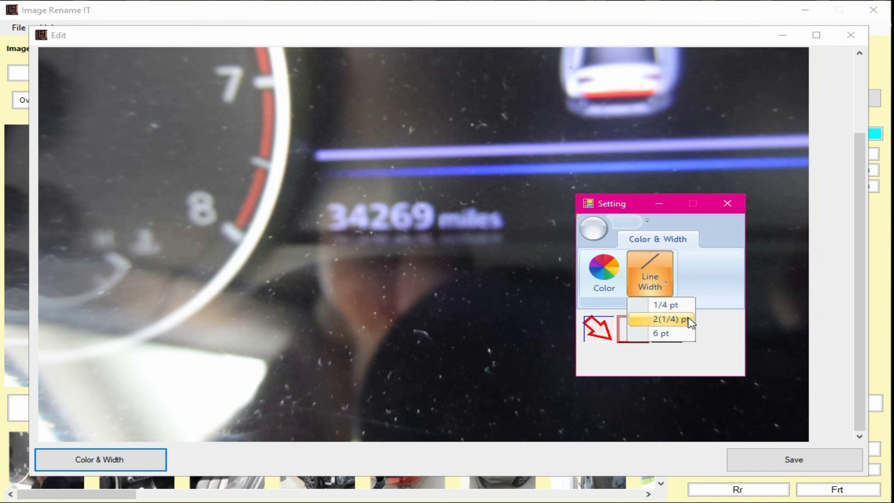
pyautogui.click(660, 320)
# Try the rectangle and circle shapes, choose the arrow shape, and bring the Edit window back to the front.
pyautogui.click(602, 329)
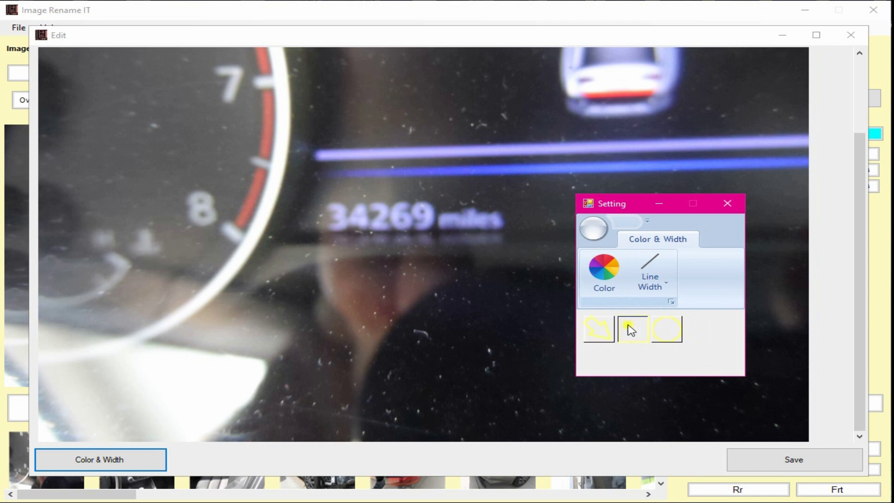
pyautogui.click(675, 339)
pyautogui.click(600, 333)
pyautogui.moveTo(624, 208); pyautogui.dragTo(613, 105)
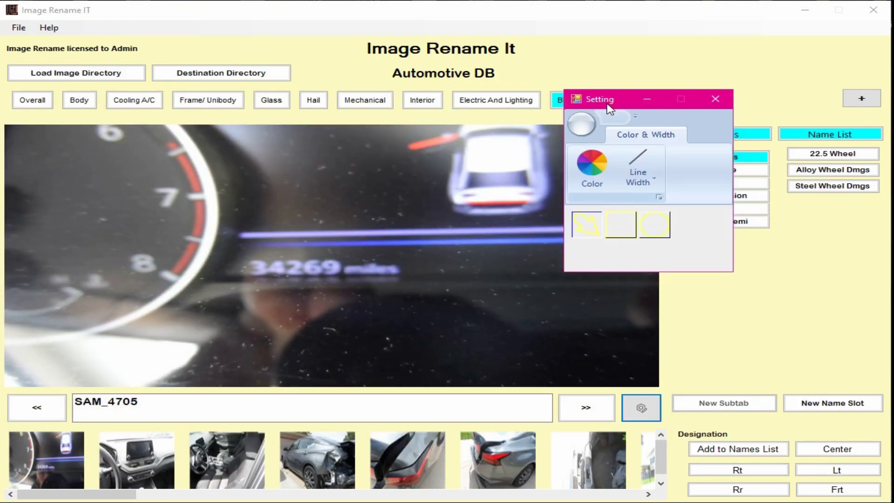
pyautogui.moveTo(2, 224)
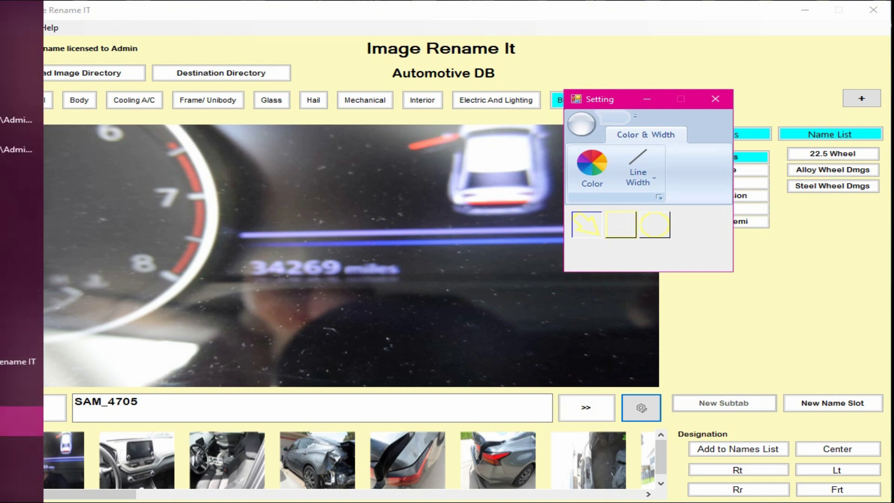
pyautogui.click(22, 420)
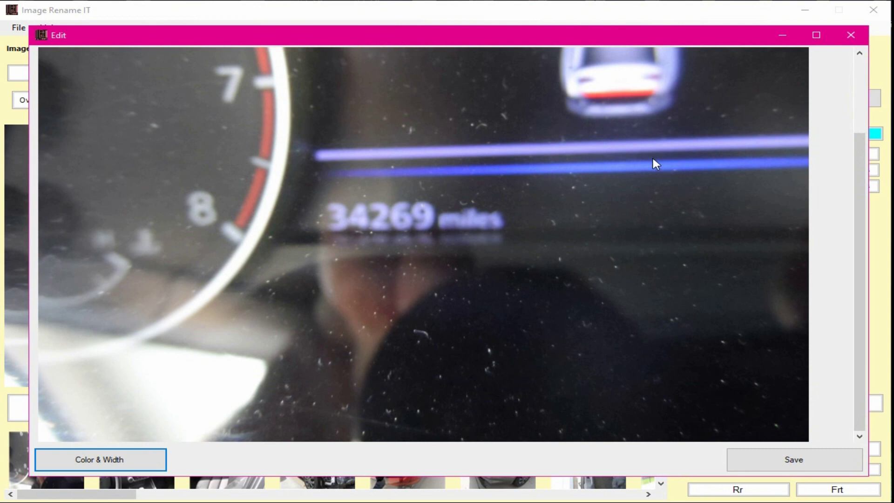
# Draw an arrow on the odometer photo from below the mileage reading up past the word miles.
pyautogui.click(440, 263)
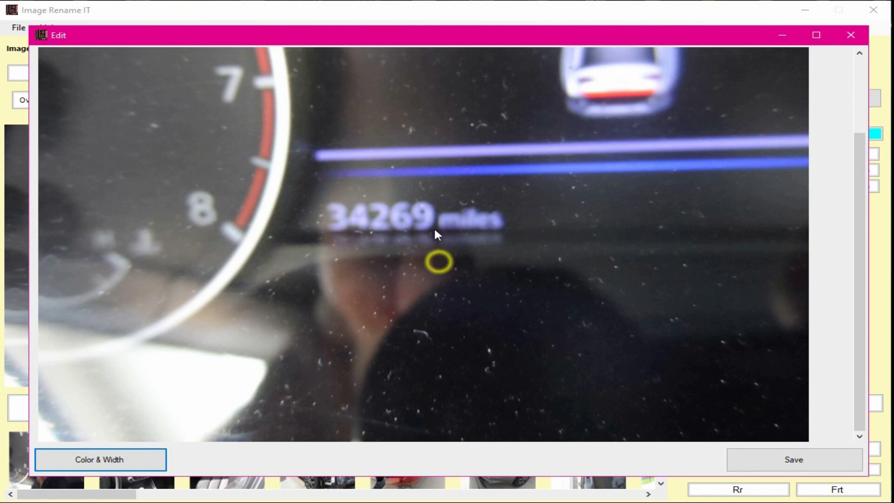
pyautogui.click(401, 161)
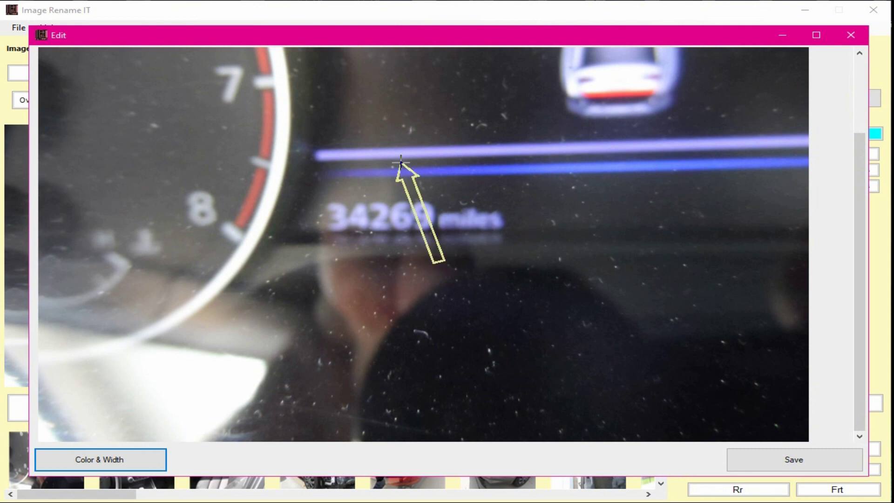
pyautogui.click(409, 190)
pyautogui.click(565, 199)
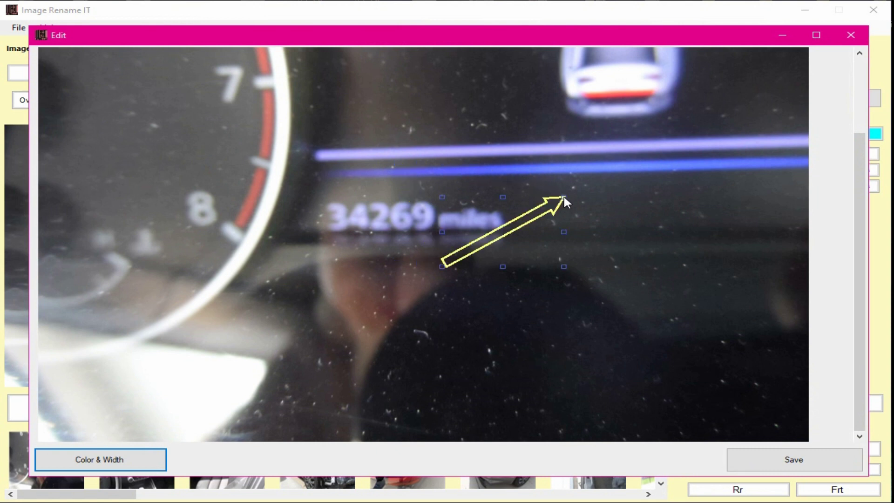
# Move the arrow so that its tip sits just below the first digit of the mileage reading.
pyautogui.click(562, 198)
pyautogui.click(556, 201)
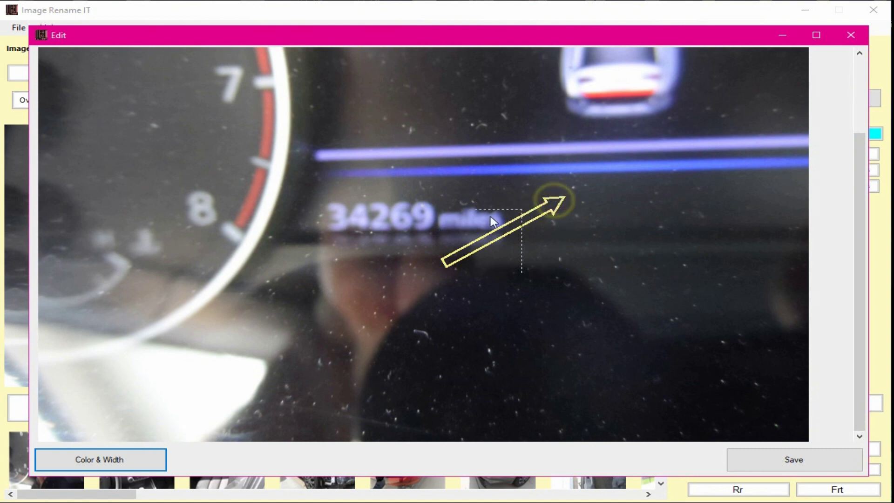
pyautogui.click(322, 272)
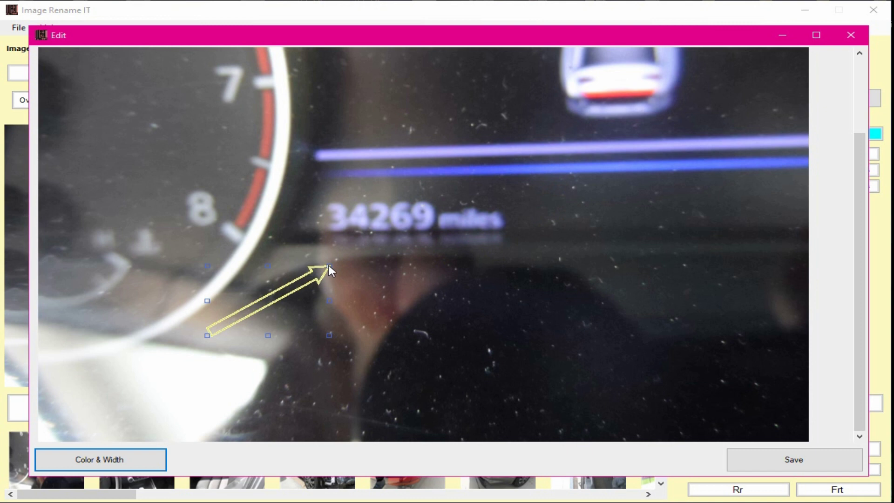
pyautogui.click(329, 265)
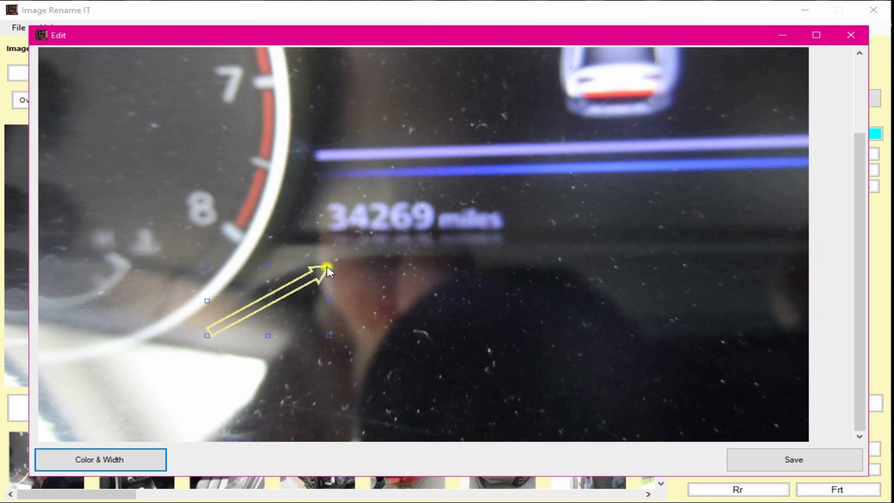
# Lower the arrow's tip to flatten its slope below the mileage reading, and set the annotation color to bright green.
pyautogui.click(348, 290)
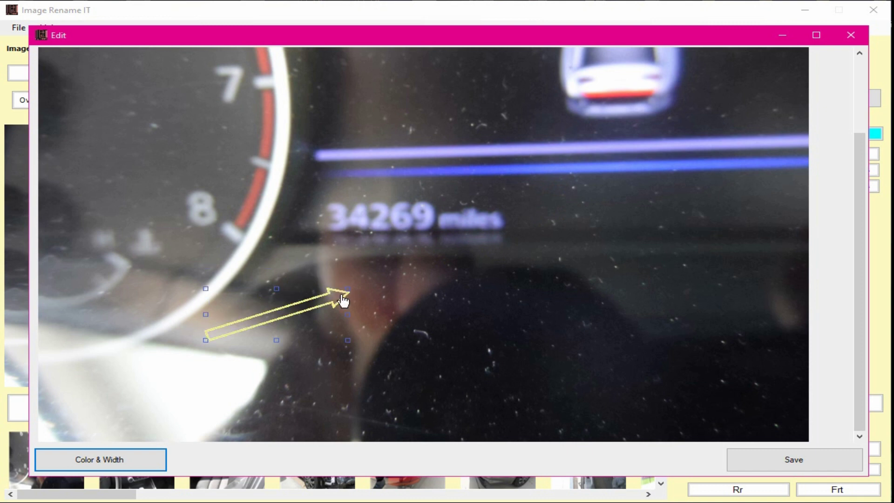
pyautogui.click(129, 461)
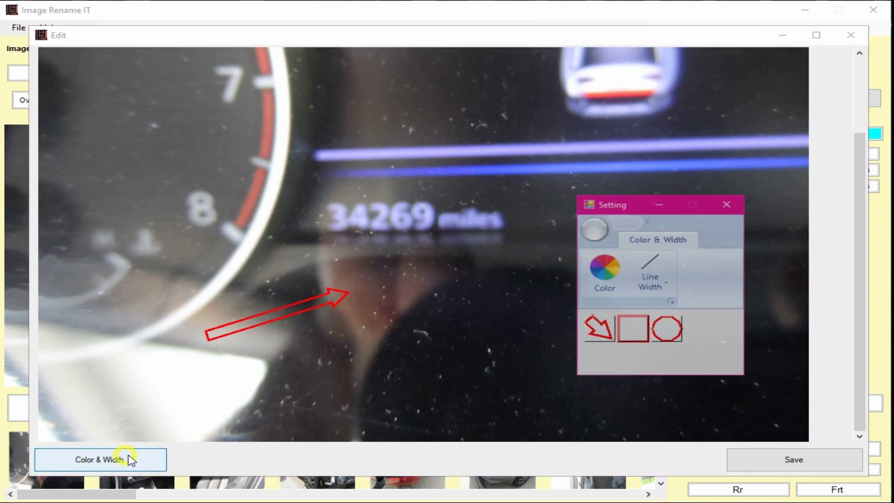
pyautogui.click(603, 282)
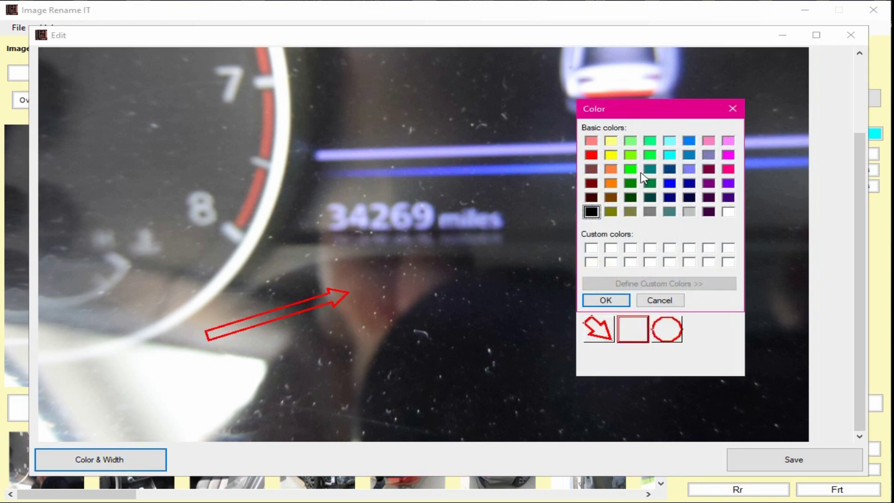
pyautogui.click(630, 169)
pyautogui.click(604, 300)
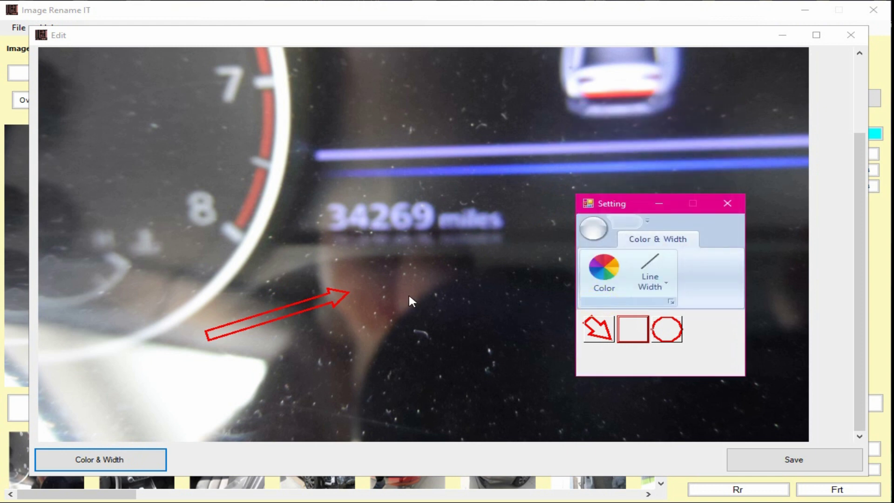
pyautogui.click(409, 296)
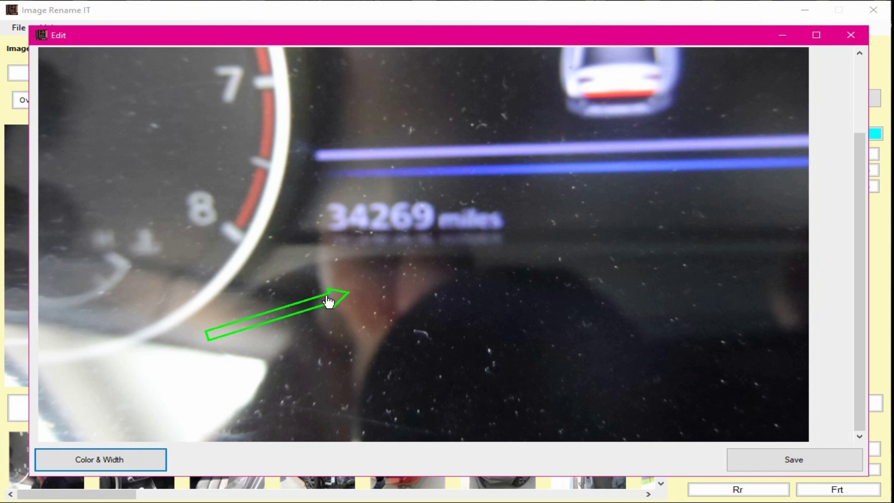
# Bring up the Setting windows left open for color and width, and close them all.
pyautogui.click(123, 460)
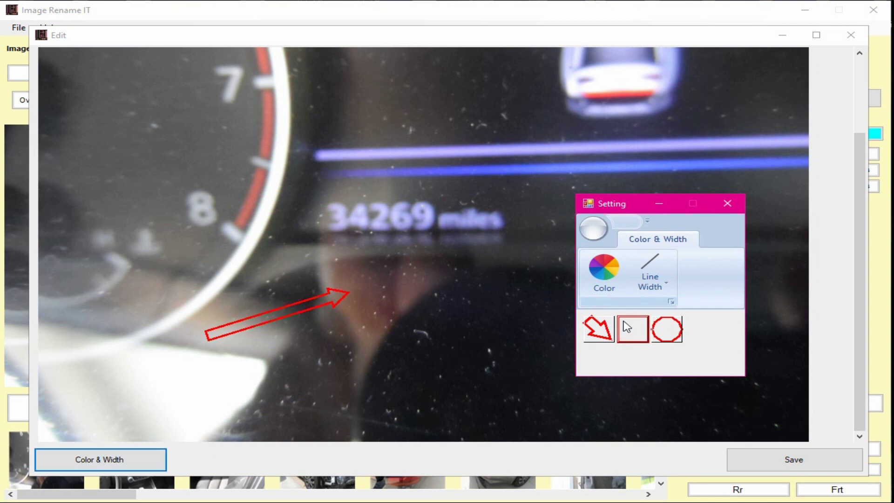
pyautogui.moveTo(19, 391)
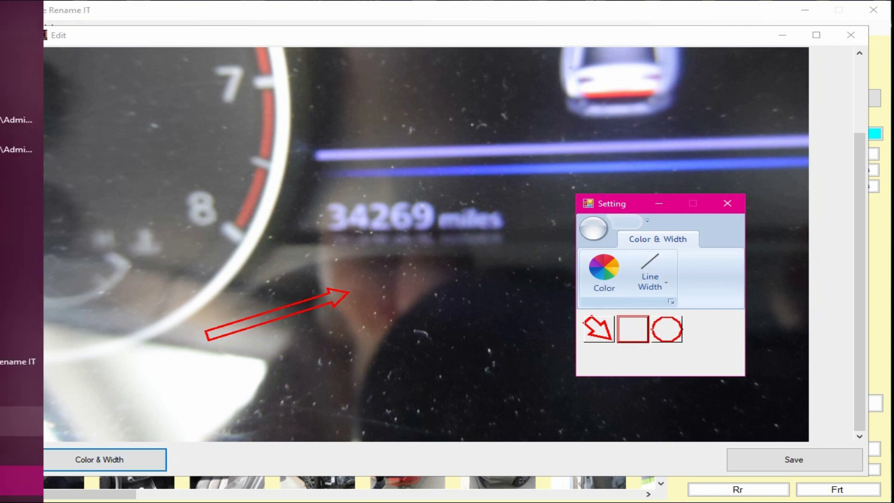
pyautogui.click(21, 421)
pyautogui.click(21, 450)
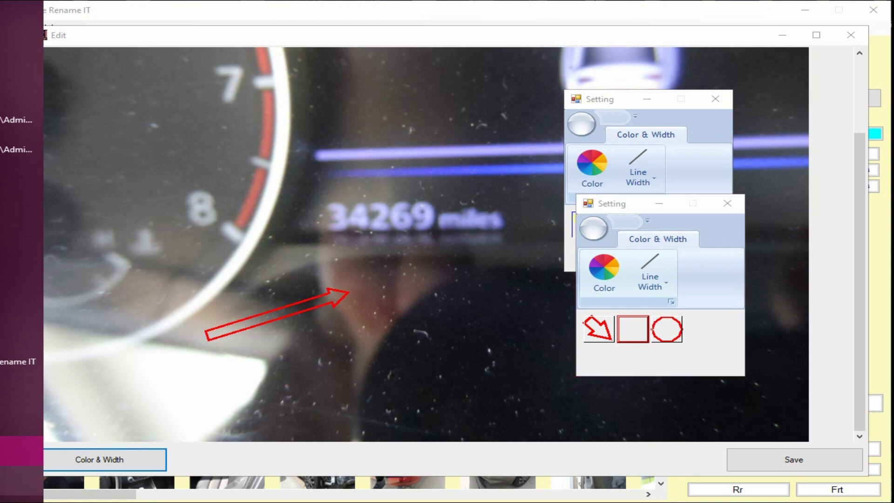
pyautogui.click(704, 204)
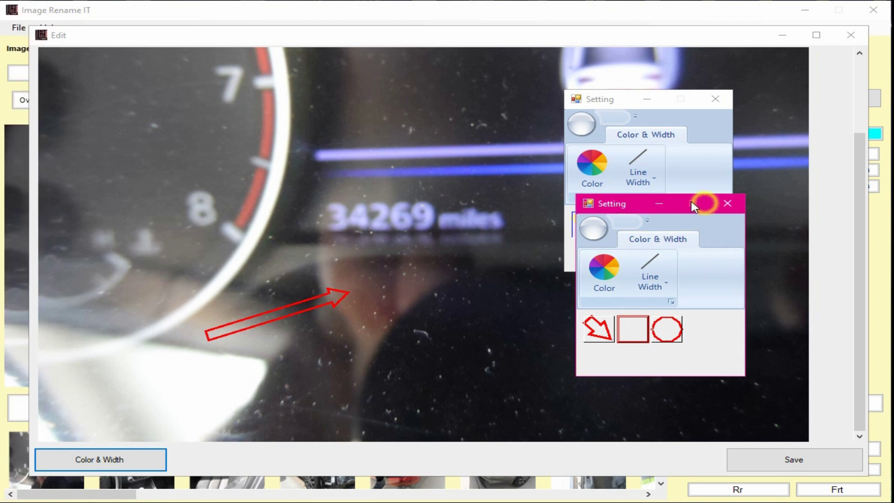
pyautogui.click(729, 204)
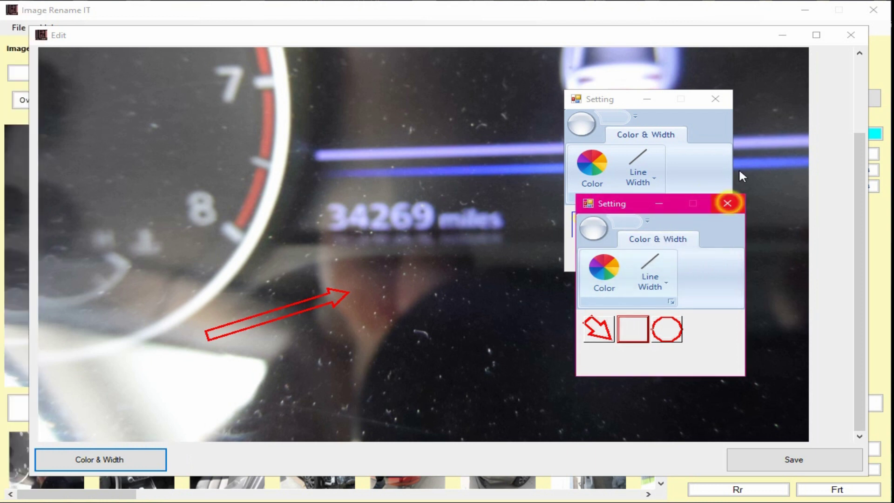
pyautogui.click(715, 99)
pyautogui.click(730, 204)
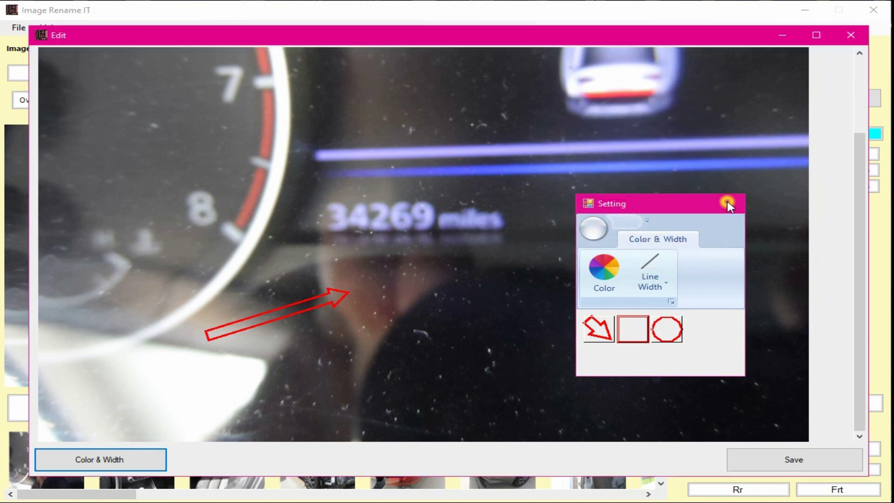
# Draw a second arrow below the word miles and swing its tip down until the arrow lies horizontal.
pyautogui.moveTo(412, 325); pyautogui.dragTo(533, 236)
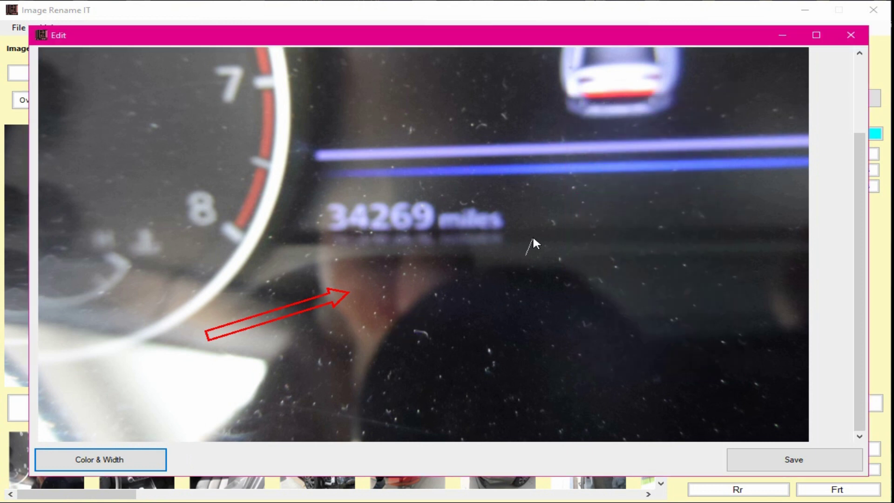
pyautogui.click(522, 244)
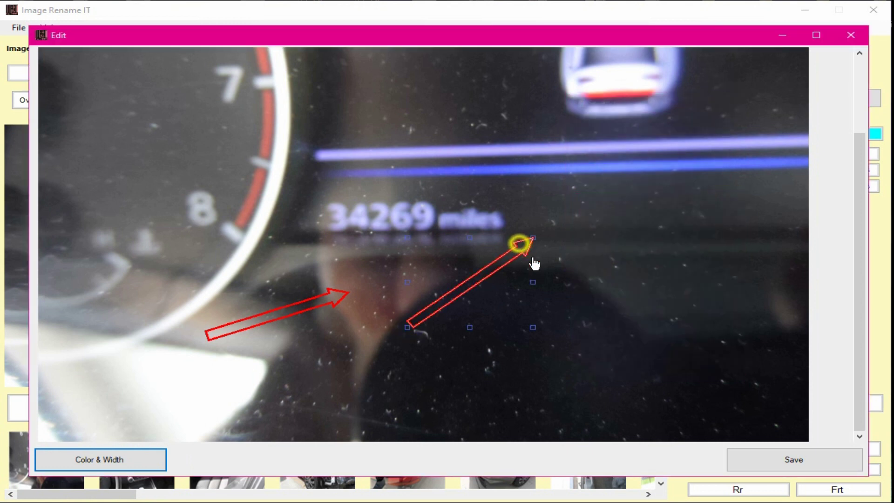
pyautogui.click(531, 237)
pyautogui.click(513, 327)
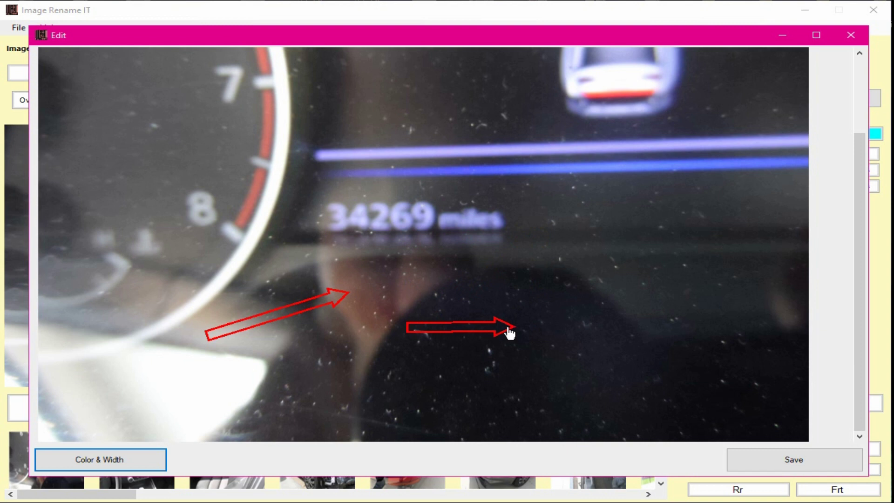
# Delete the horizontal arrow from the odometer photo.
pyautogui.click(469, 332)
pyautogui.rightClick(468, 330)
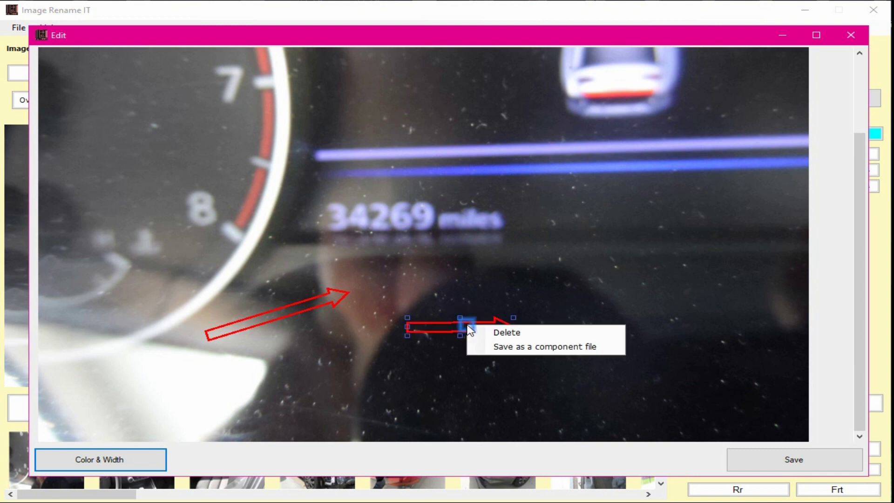
pyautogui.click(506, 333)
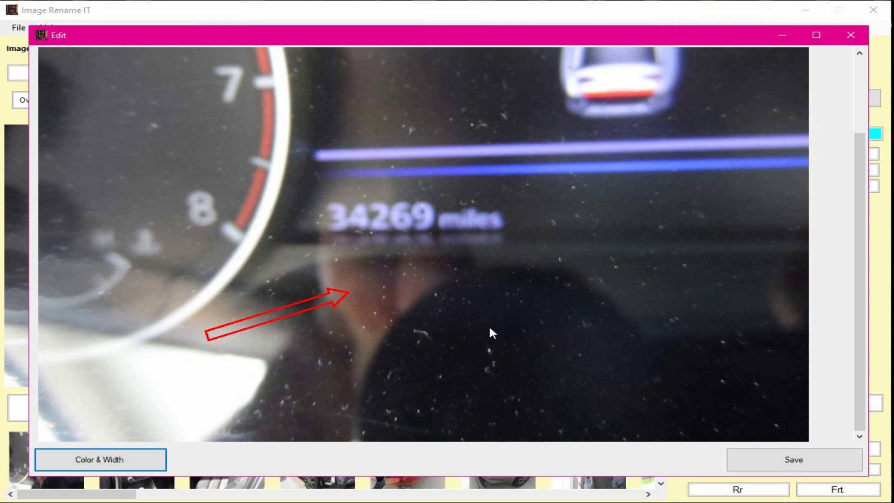
# Move the remaining arrow so that it sits directly beneath the mileage reading, and save the annotated photo.
pyautogui.moveTo(299, 305); pyautogui.dragTo(409, 295)
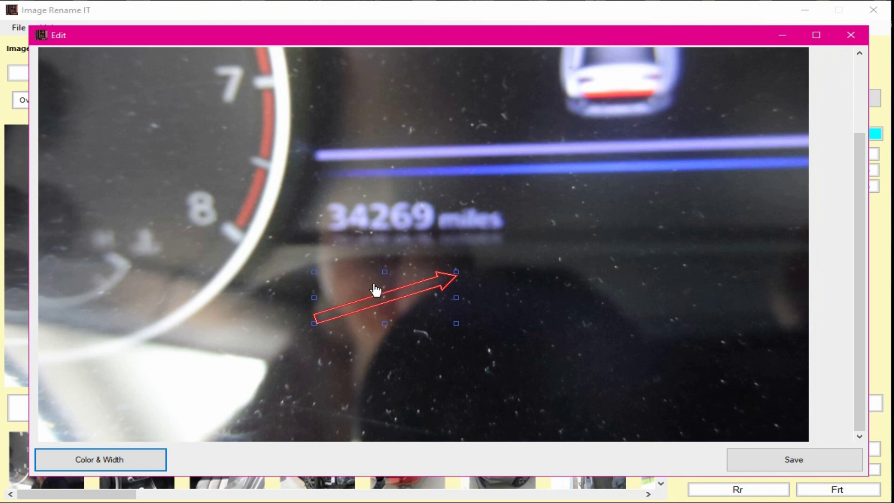
pyautogui.click(495, 297)
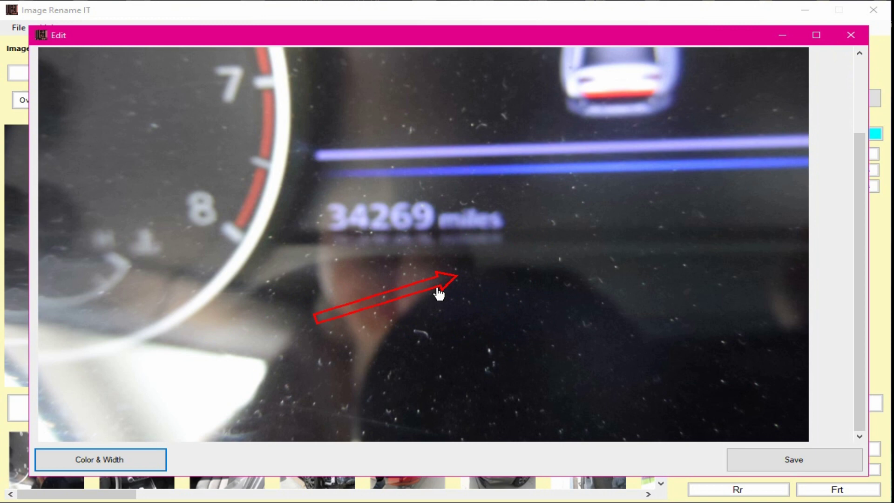
pyautogui.click(802, 461)
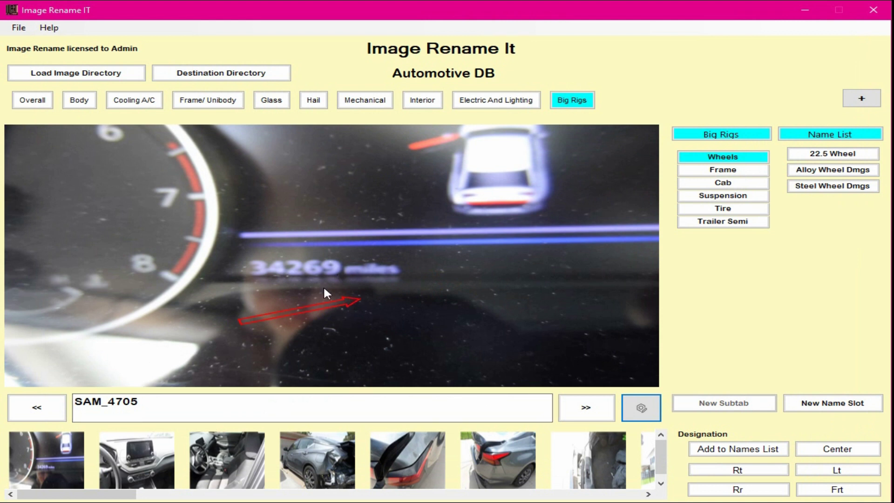
pyautogui.click(338, 302)
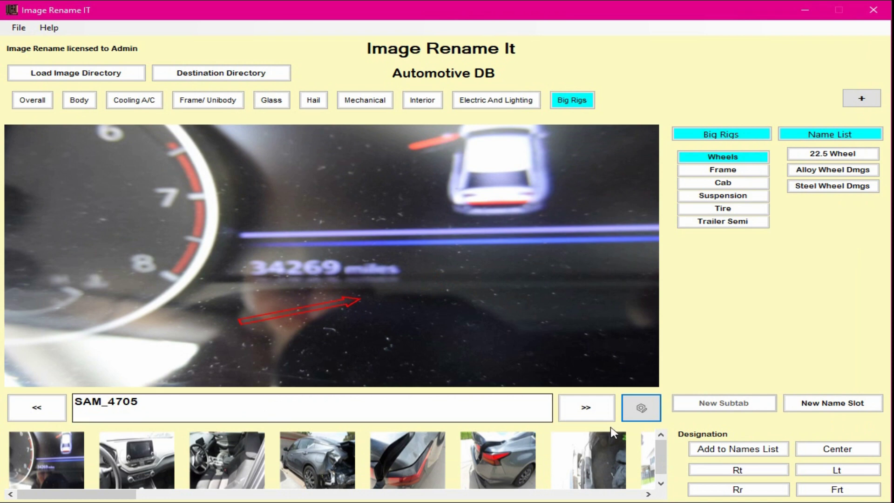
# Reopen the saved odometer photo in an enlarged Edit window, check whether its arrow is still selectable, and close it.
pyautogui.click(641, 408)
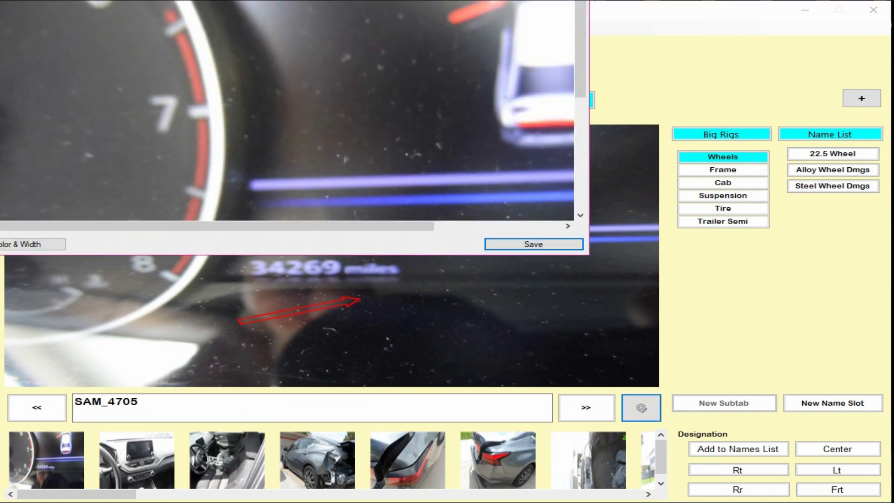
pyautogui.moveTo(269, 0); pyautogui.dragTo(325, 47)
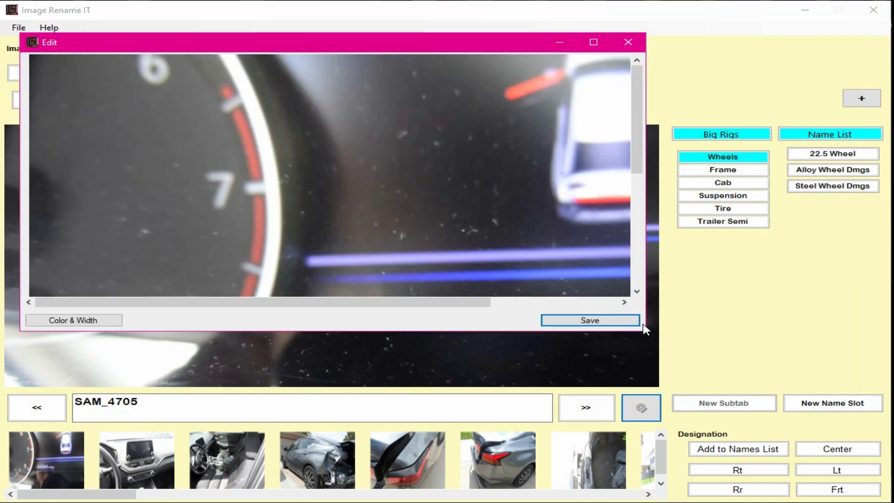
pyautogui.moveTo(641, 332); pyautogui.dragTo(881, 461)
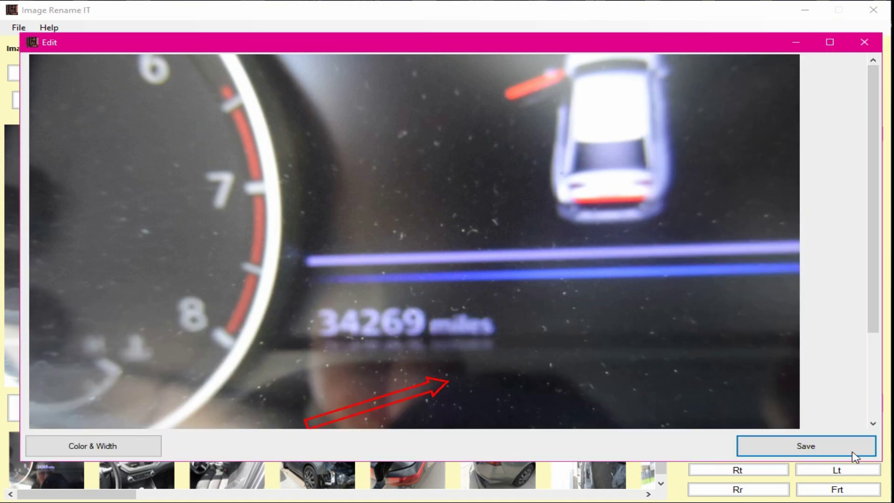
pyautogui.click(424, 374)
pyautogui.click(398, 389)
pyautogui.click(864, 42)
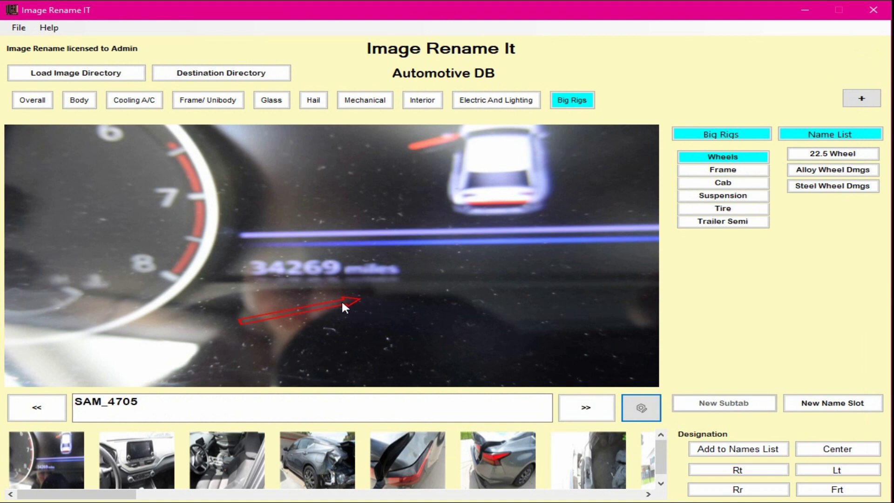
# Open the odometer photo for editing again and enlarge the Edit window to show the full photo width.
pyautogui.click(642, 408)
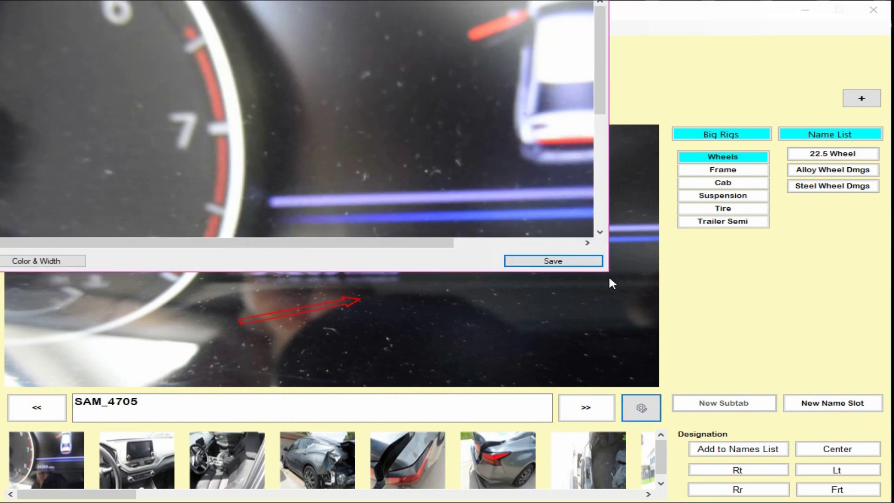
pyautogui.click(608, 275)
pyautogui.moveTo(607, 276); pyautogui.dragTo(856, 463)
# Choose the circle shape with a line width of 2(1/4) pt and bright green as its color.
pyautogui.click(78, 439)
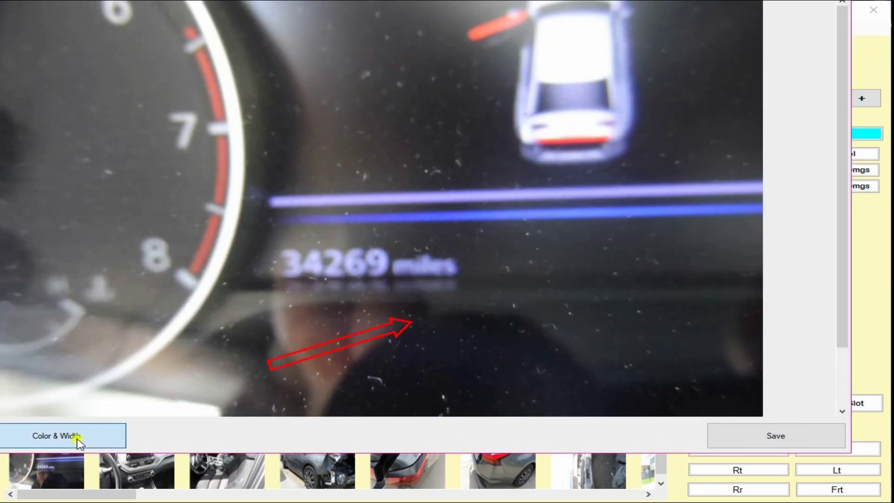
pyautogui.click(666, 329)
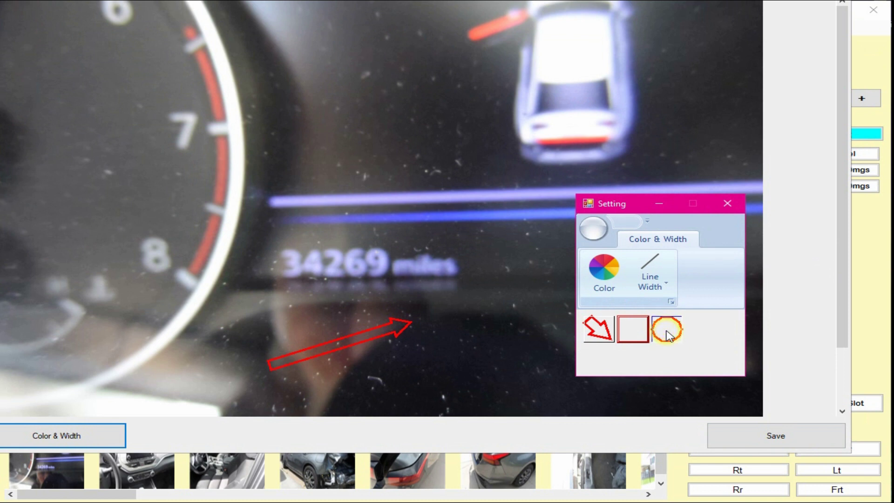
pyautogui.click(660, 283)
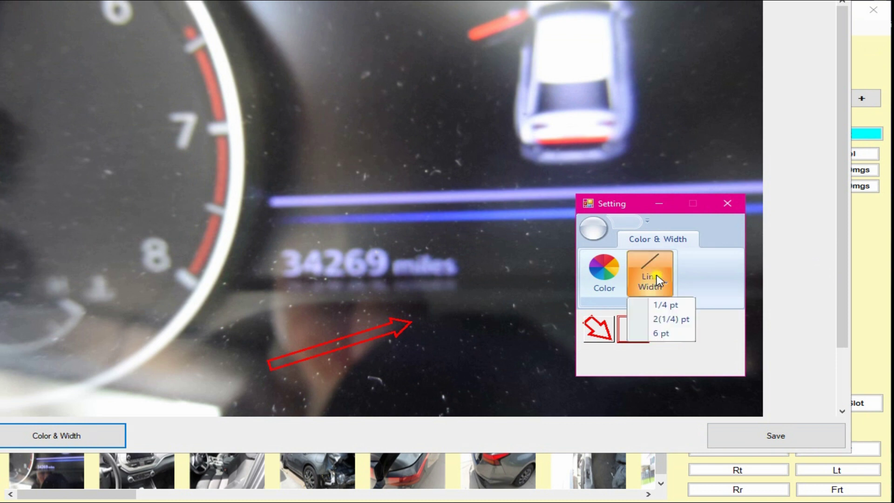
pyautogui.click(664, 321)
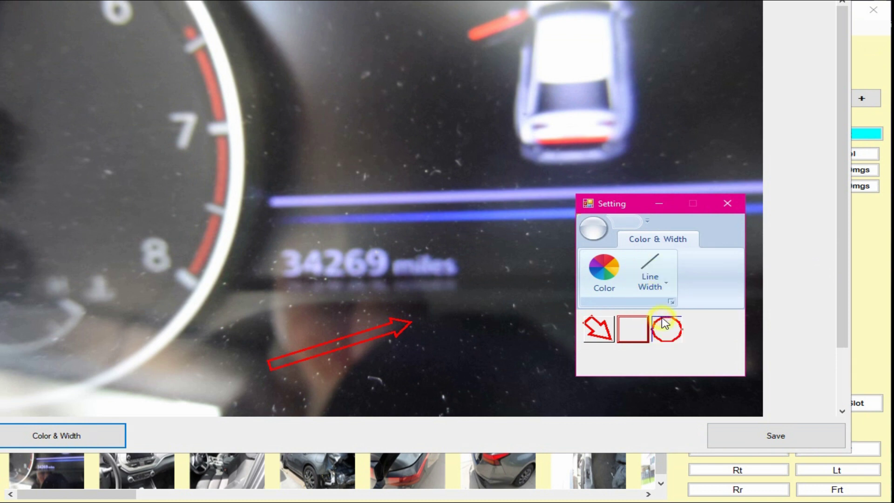
pyautogui.click(611, 278)
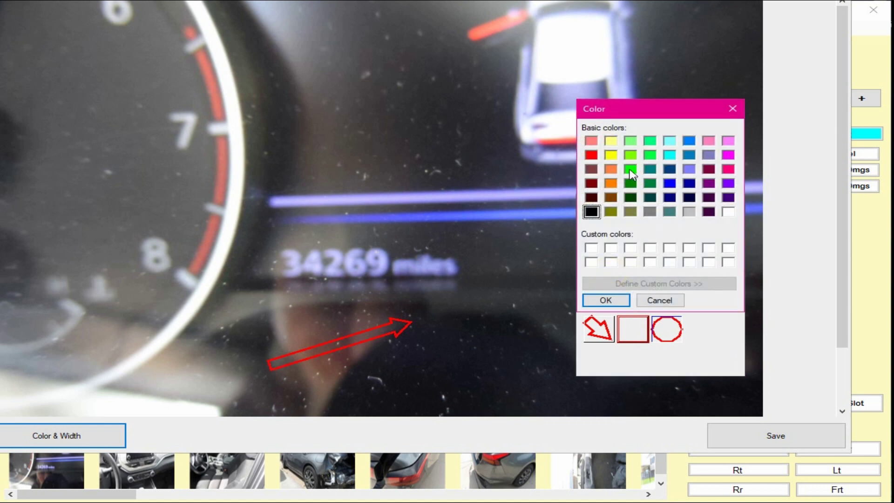
pyautogui.click(630, 168)
pyautogui.click(612, 302)
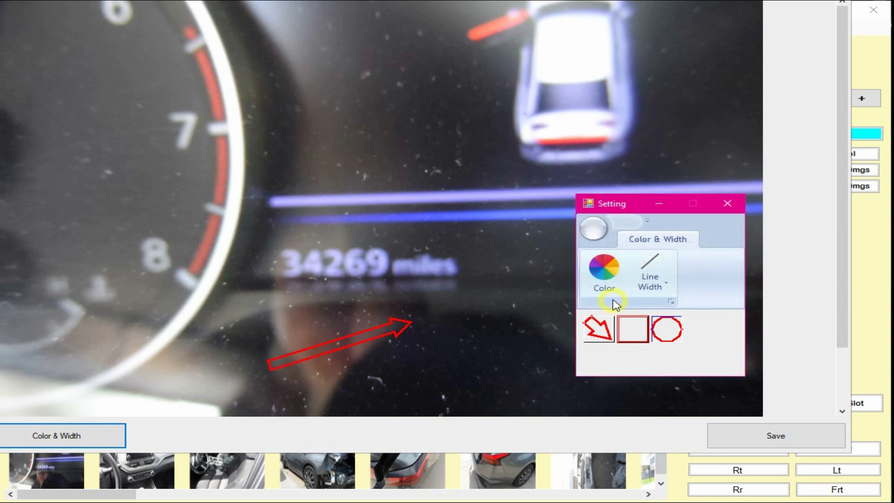
# Draw a circle above the mileage reading and resize it to slightly narrower than the car graphic.
pyautogui.click(441, 315)
pyautogui.click(445, 184)
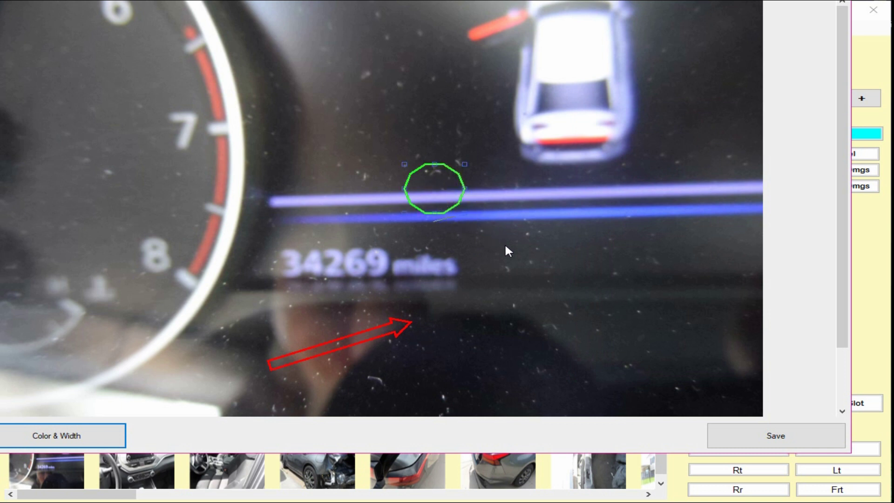
pyautogui.scroll(5, 508, 249)
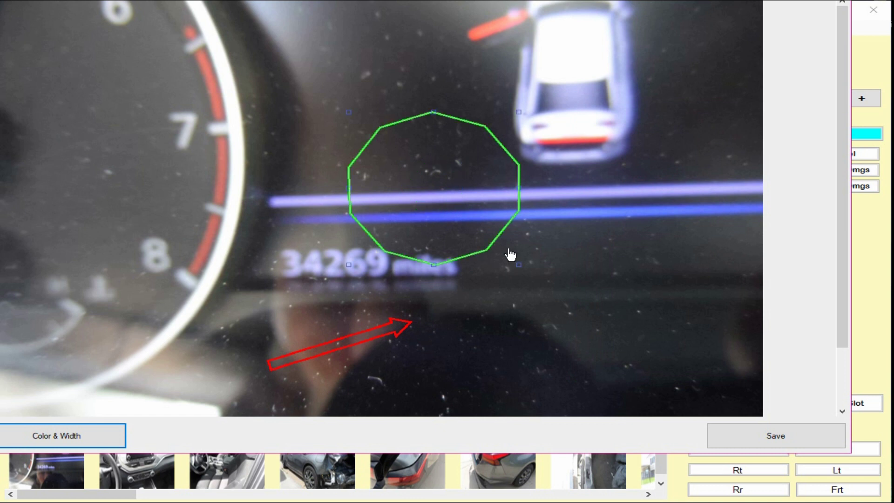
pyautogui.click(516, 262)
pyautogui.scroll(-4, 449, 173)
# Move the circle across the car graphic and place it around the number 7 on the gauge.
pyautogui.click(449, 173)
pyautogui.moveTo(605, 83); pyautogui.dragTo(607, 74)
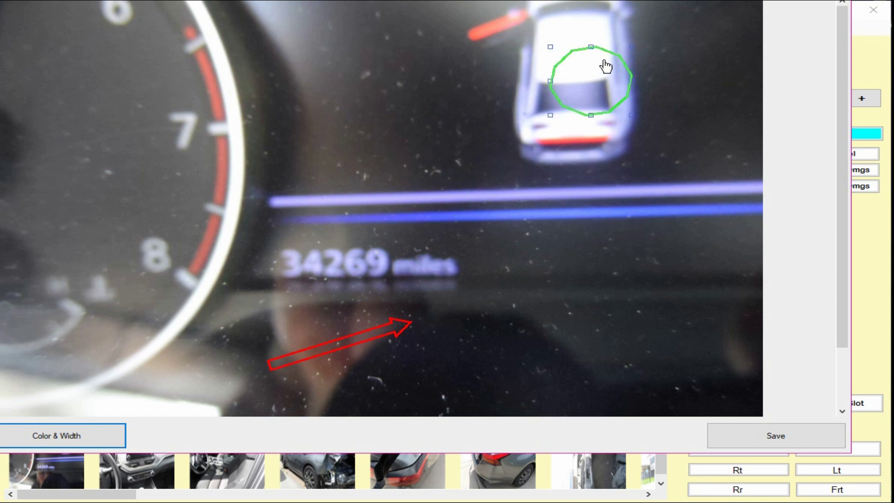
pyautogui.click(600, 62)
pyautogui.click(201, 108)
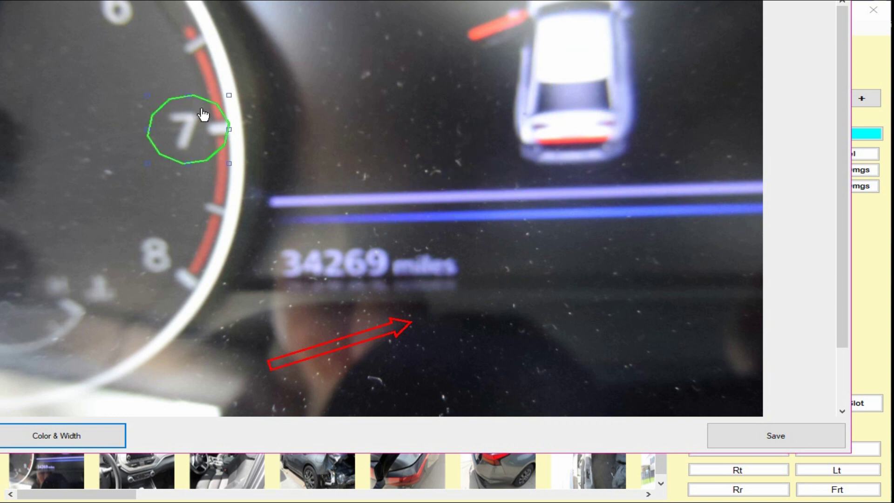
# Place an extra circle beside the gauge, remove it, and close the Edit window without saving.
pyautogui.click(350, 138)
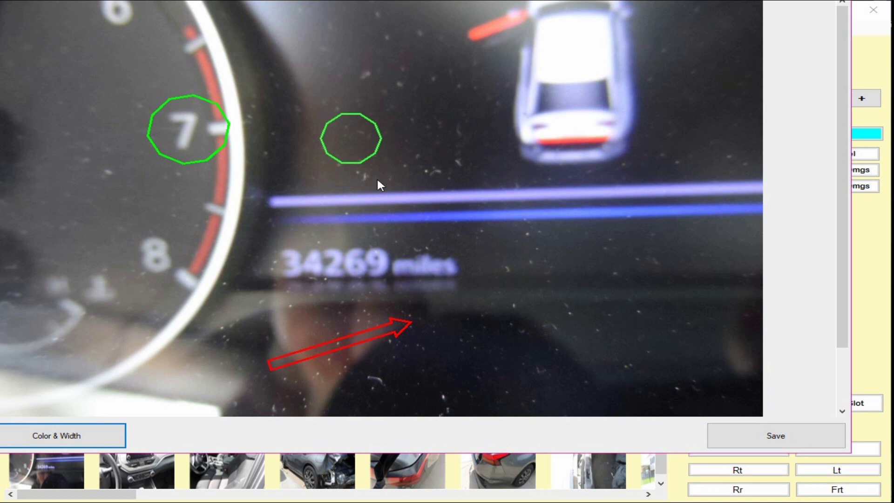
pyautogui.rightClick(355, 144)
pyautogui.click(376, 154)
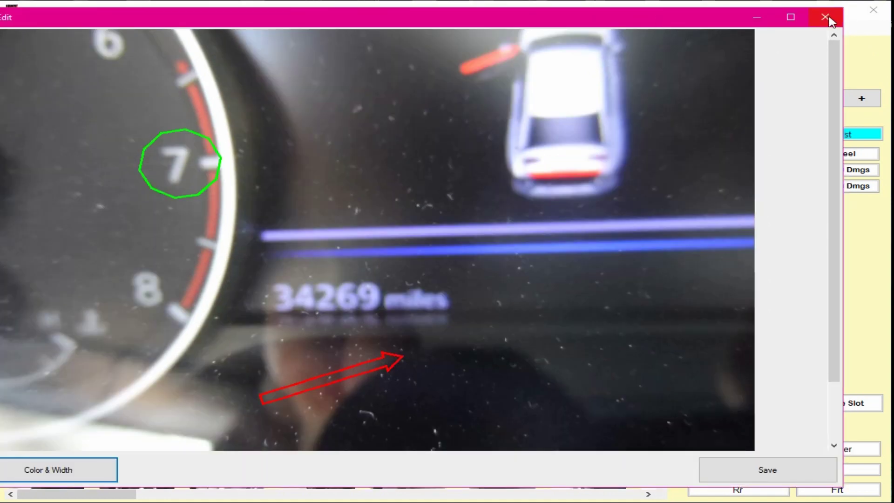
pyautogui.click(829, 20)
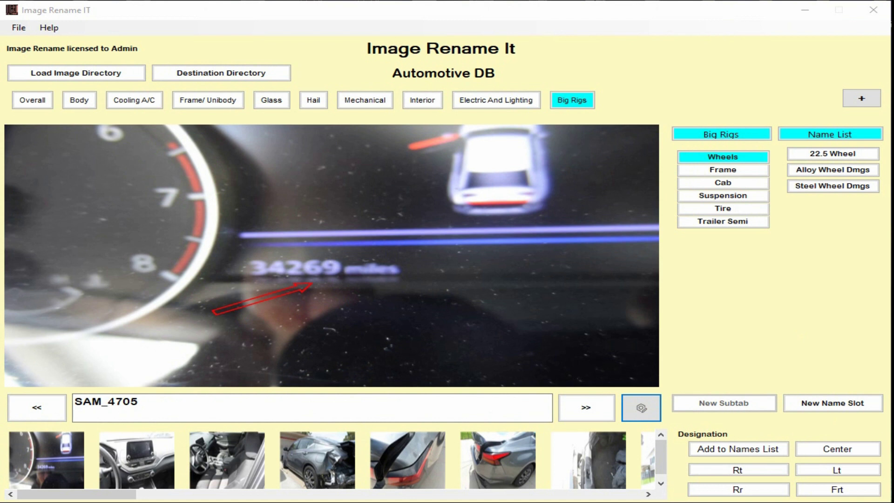
# View the original SAM_4705 photo in the Video Walkthru Images folder, and minimize the folder window.
pyautogui.moveTo(5, 326)
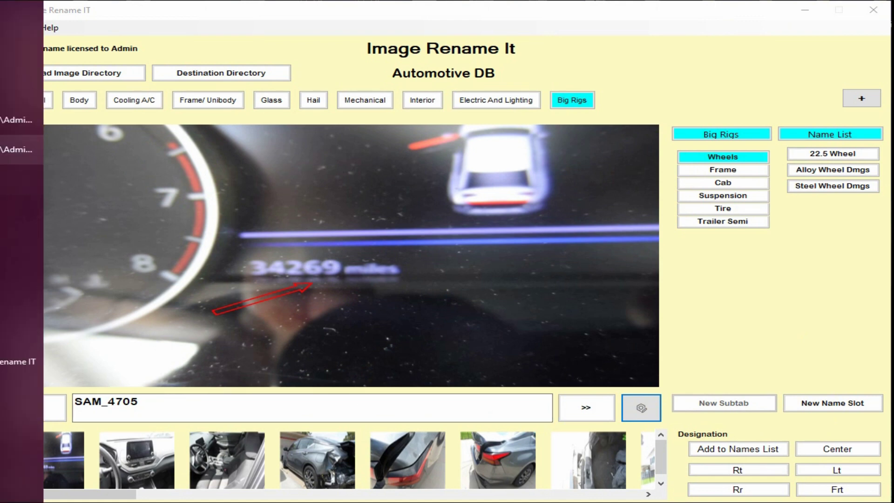
pyautogui.click(16, 120)
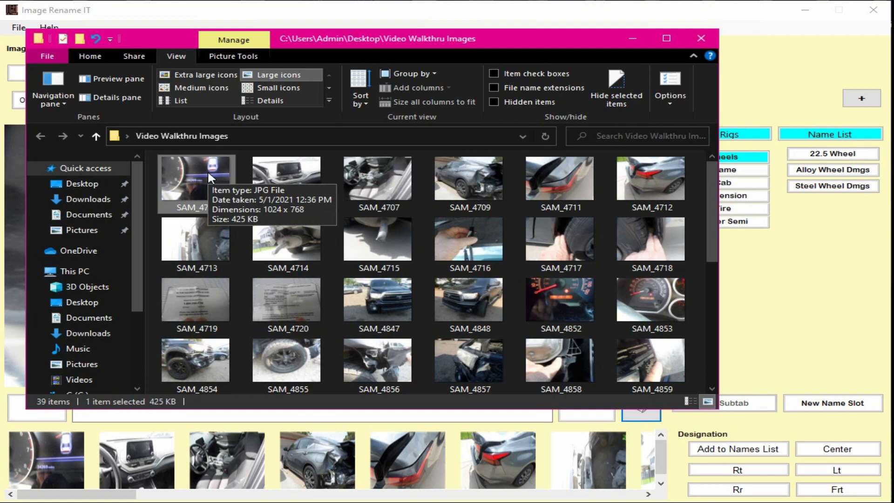
pyautogui.doubleClick(208, 170)
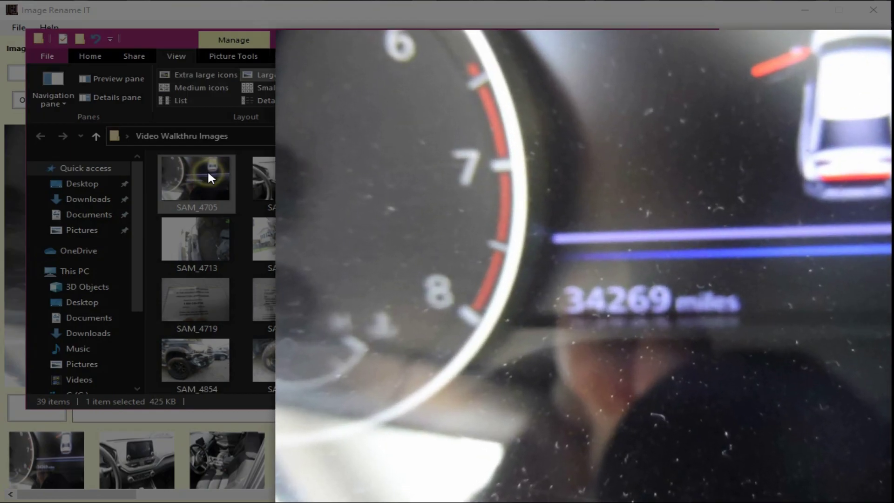
pyautogui.moveTo(700, 263); pyautogui.dragTo(409, 229)
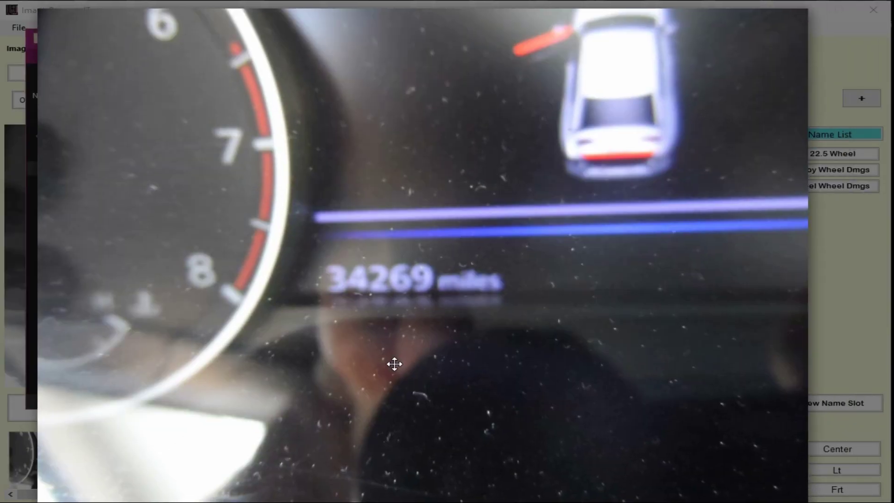
pyautogui.press('Escape')
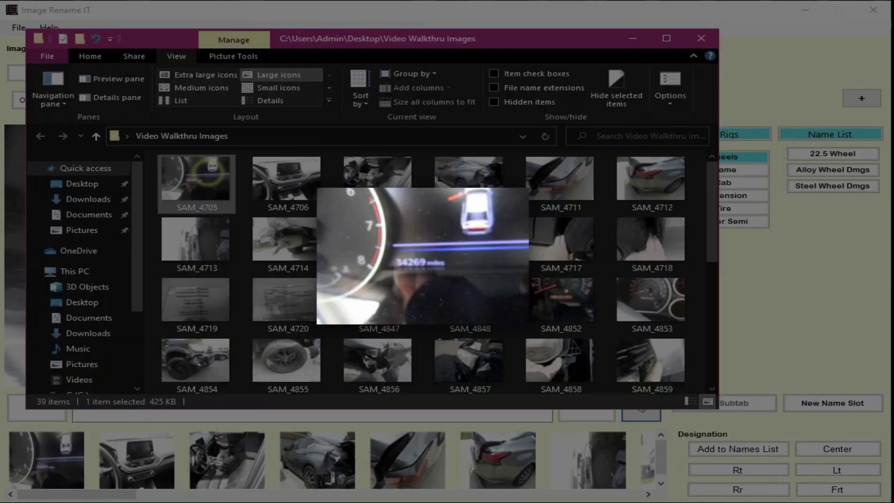
pyautogui.click(634, 40)
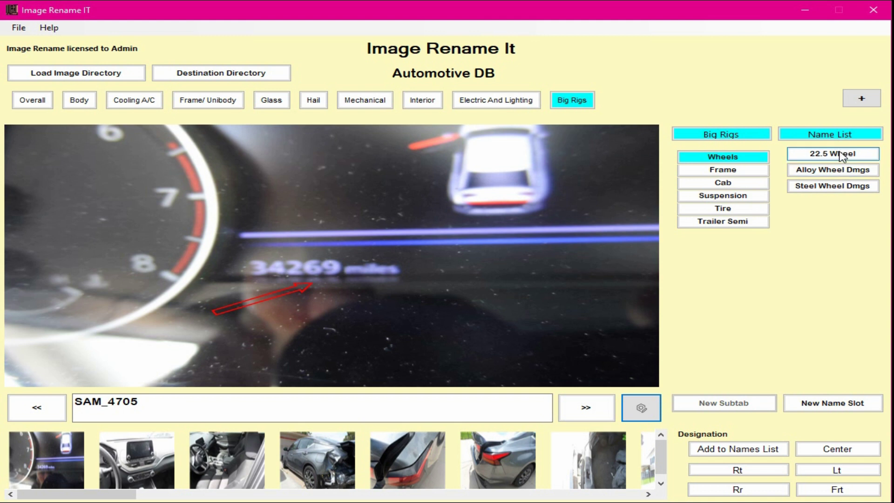
# Show the ID names under the Overall category and set the destination directory to Video Walkthru Images Output.
pyautogui.click(34, 103)
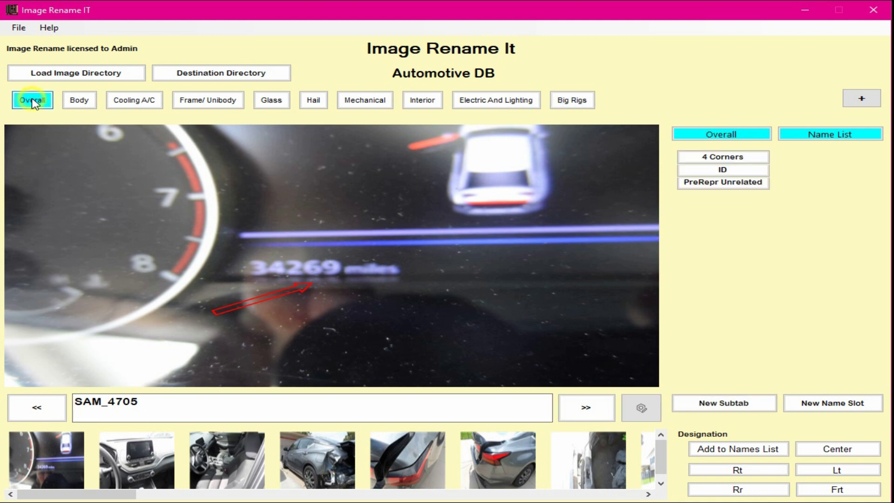
pyautogui.click(732, 172)
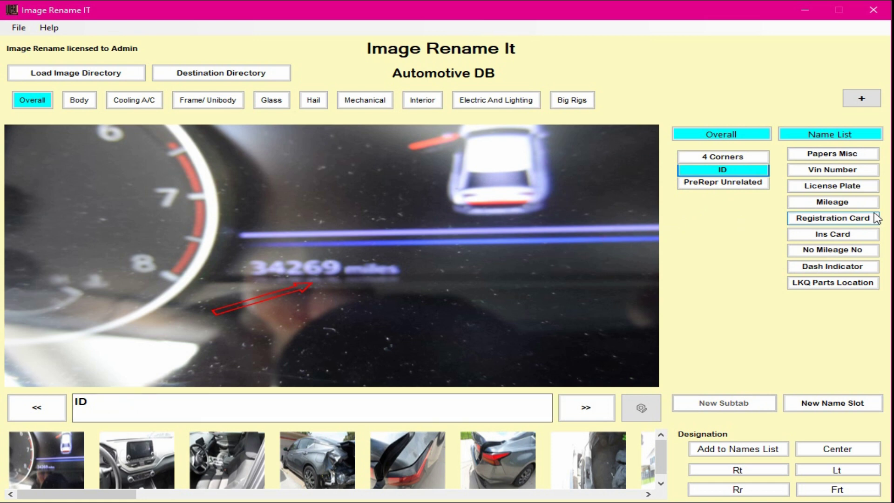
pyautogui.click(249, 74)
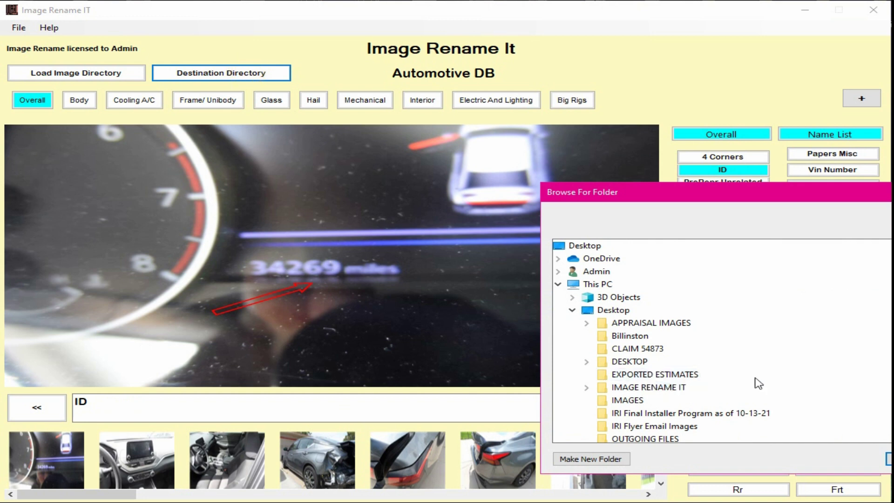
pyautogui.scroll(-7, 751, 379)
pyautogui.scroll(1, 694, 342)
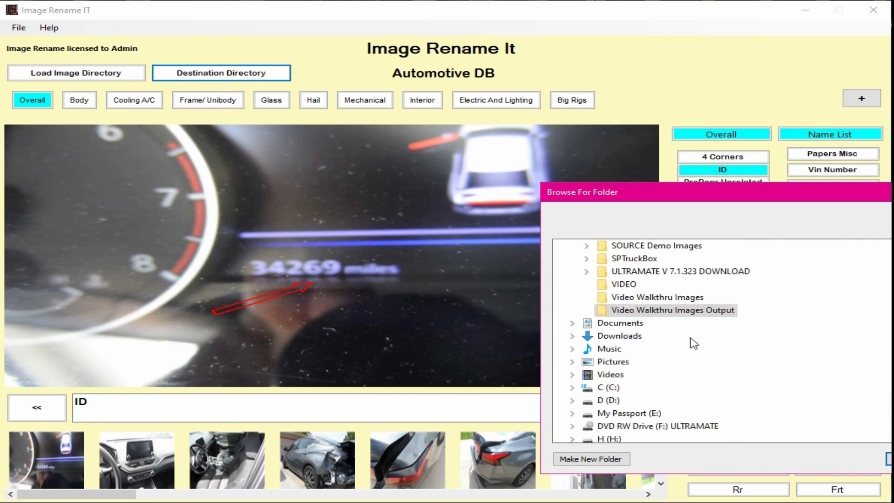
pyautogui.click(650, 313)
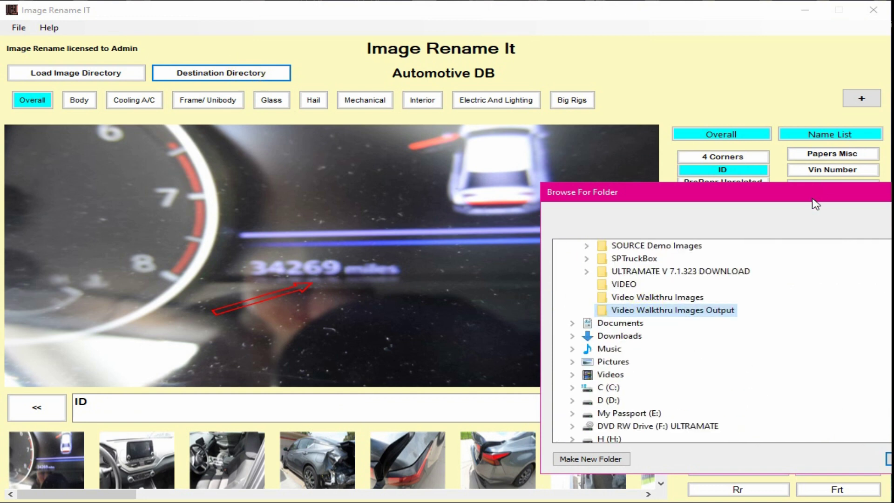
pyautogui.moveTo(813, 196); pyautogui.dragTo(592, 170)
pyautogui.click(690, 433)
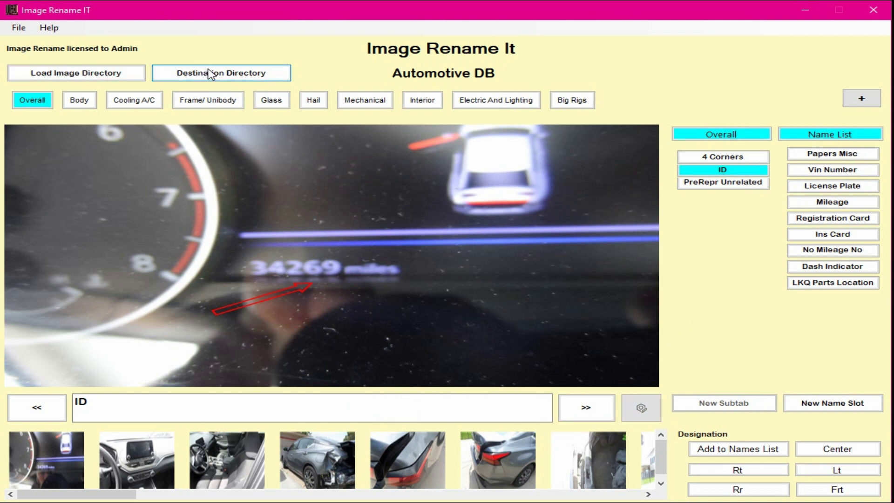
# Rename the odometer photo as ID-Mileage and view the renamed copy in the Video Walkthru Images Output folder.
pyautogui.click(755, 171)
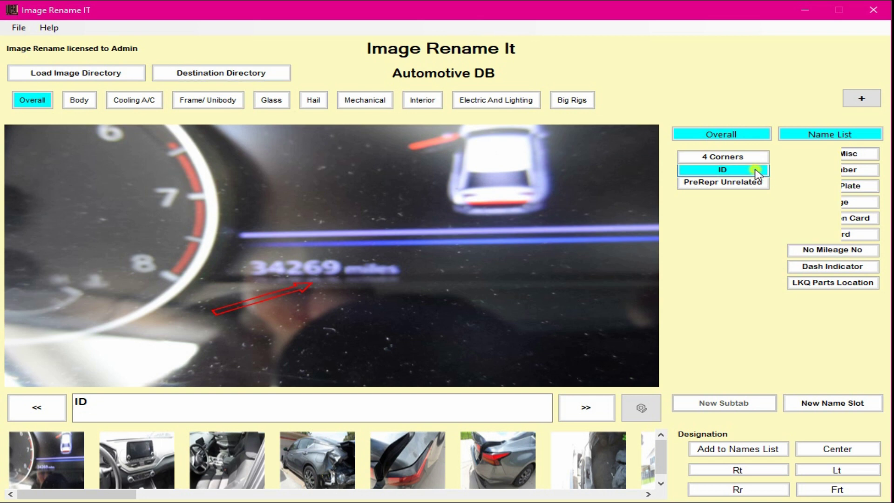
pyautogui.click(828, 204)
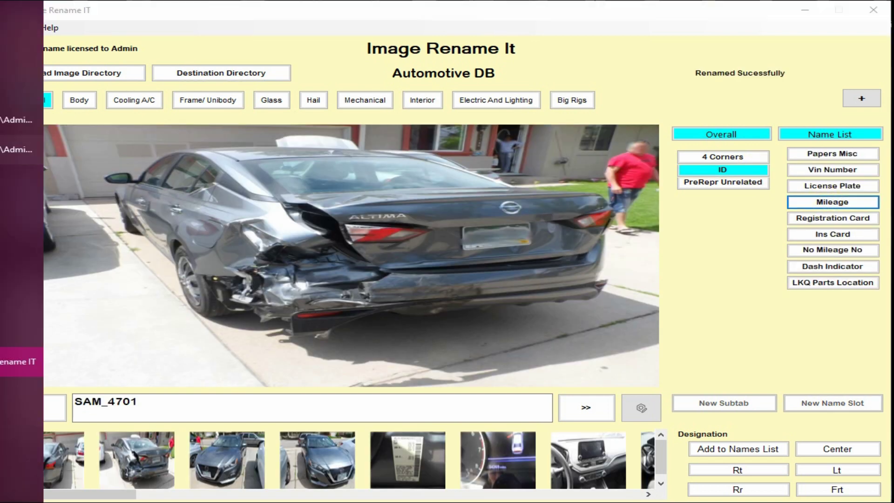
pyautogui.click(16, 150)
pyautogui.click(282, 227)
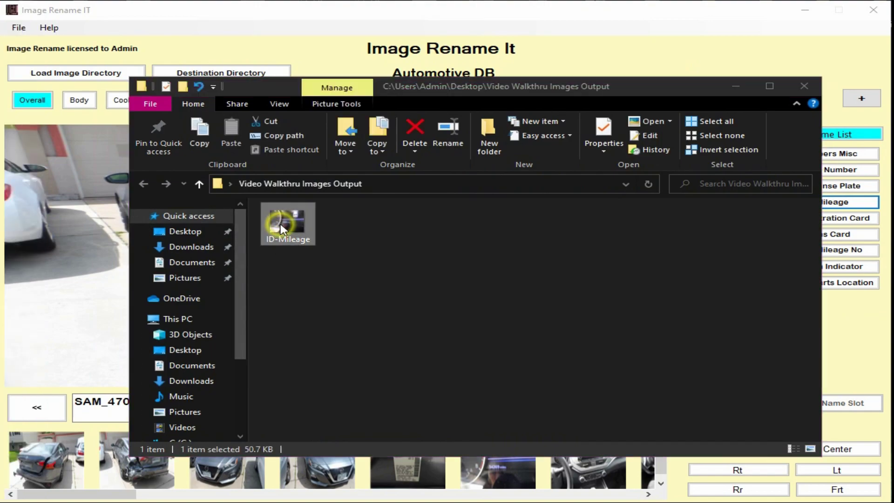
pyautogui.doubleClick(282, 227)
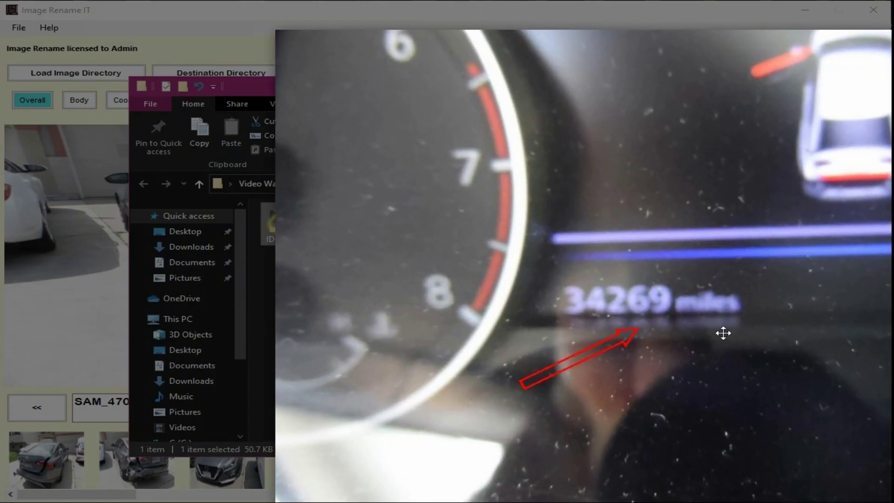
pyautogui.moveTo(723, 333); pyautogui.dragTo(509, 300)
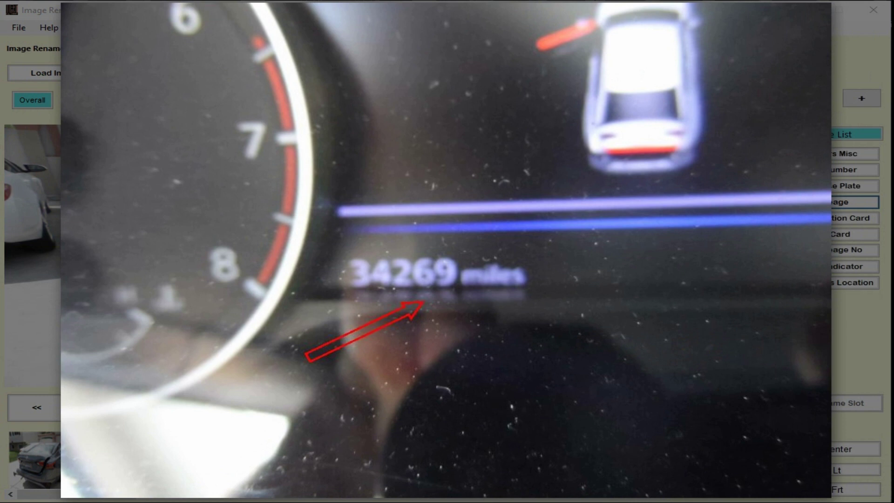
pyautogui.press('Escape')
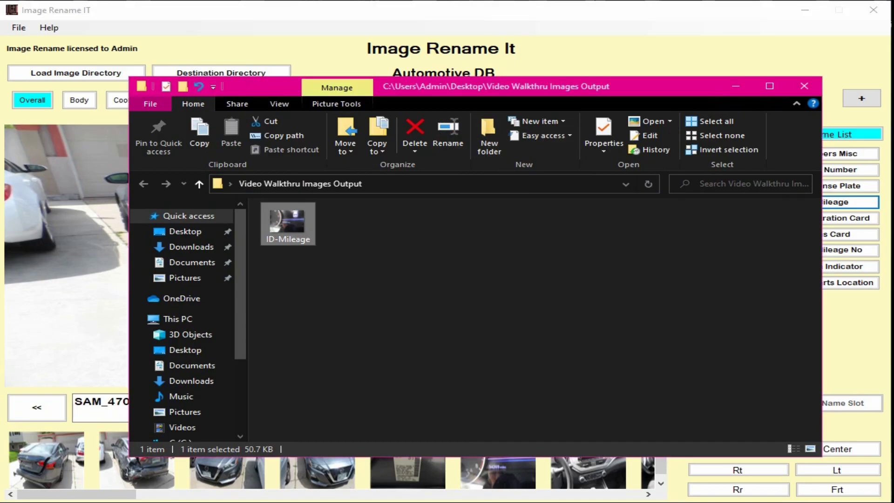
# Compare the original SAM_4705 photo with the ID-Mileage copy, and minimize both folder windows.
pyautogui.click(17, 119)
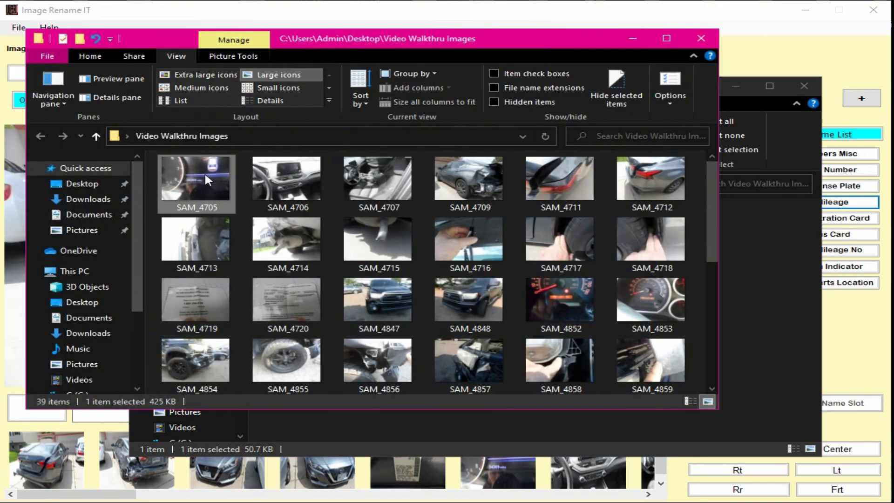
pyautogui.doubleClick(199, 170)
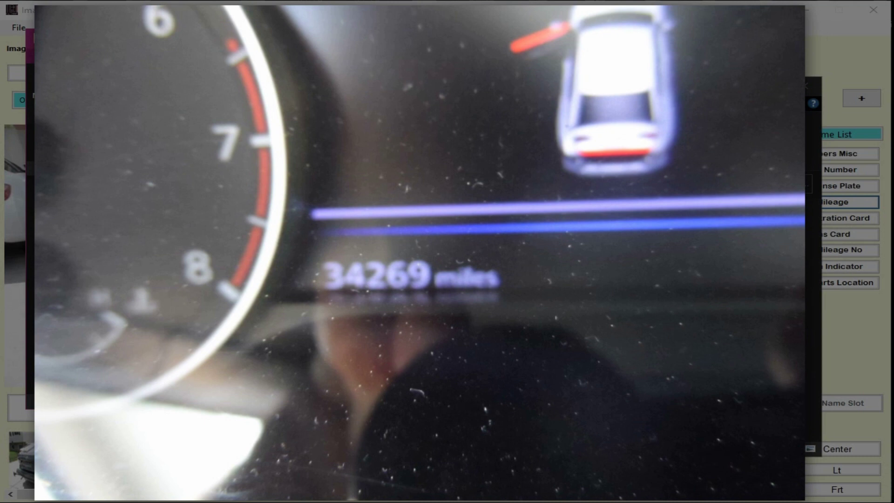
pyautogui.press('Escape')
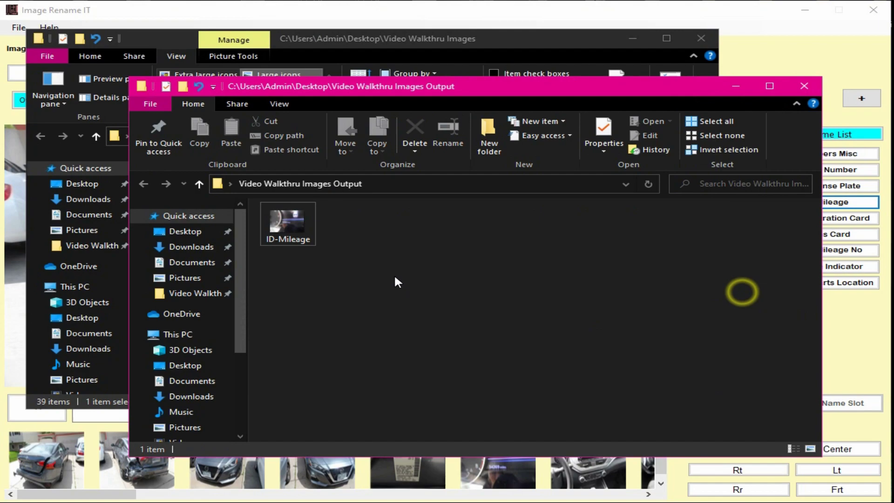
pyautogui.doubleClick(286, 223)
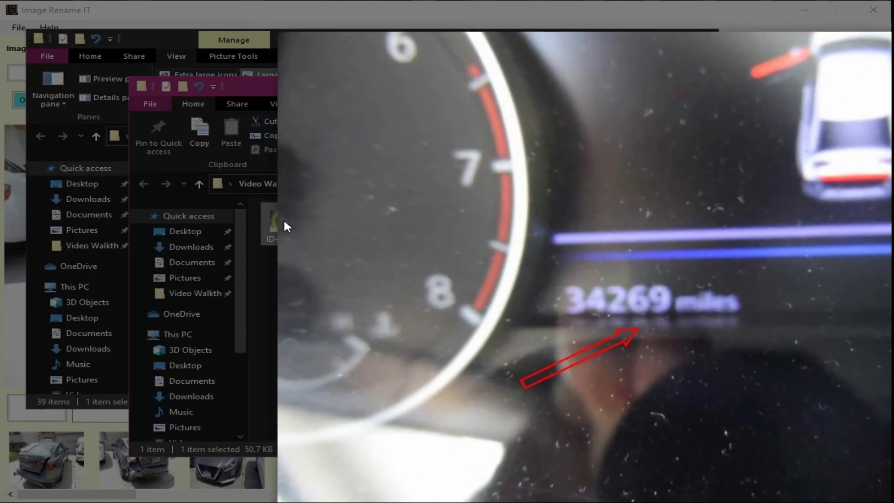
pyautogui.moveTo(680, 261); pyautogui.dragTo(443, 233)
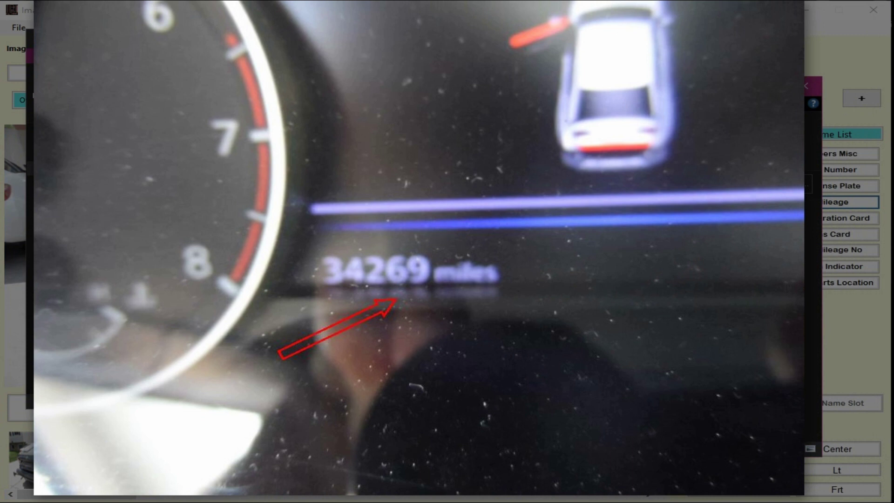
pyautogui.press('Escape')
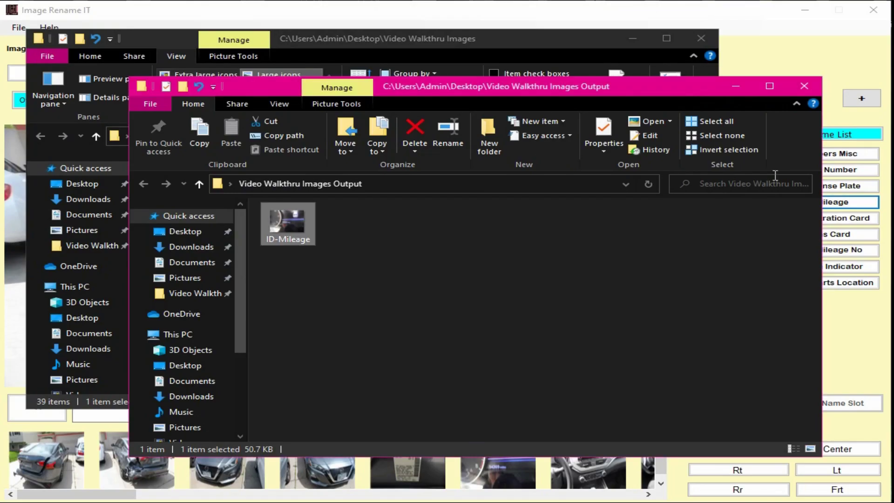
pyautogui.click(735, 86)
pyautogui.click(634, 39)
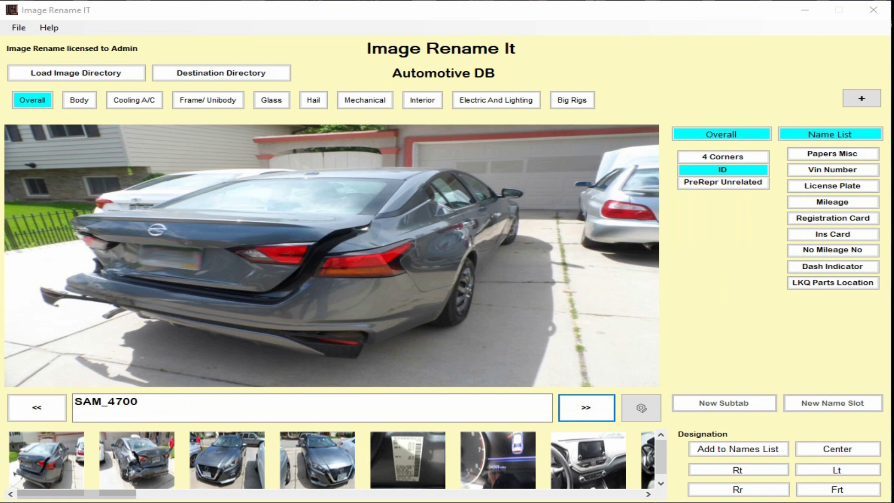
# Rename the SAM_4700 and SAM_4701 photos with the Rt Rr Corner All name from the 4 Corners group.
pyautogui.click(724, 159)
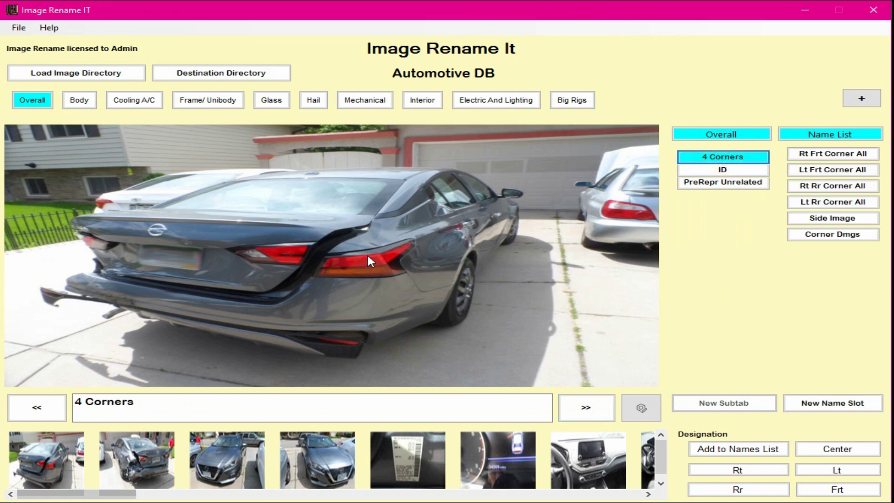
pyautogui.click(827, 190)
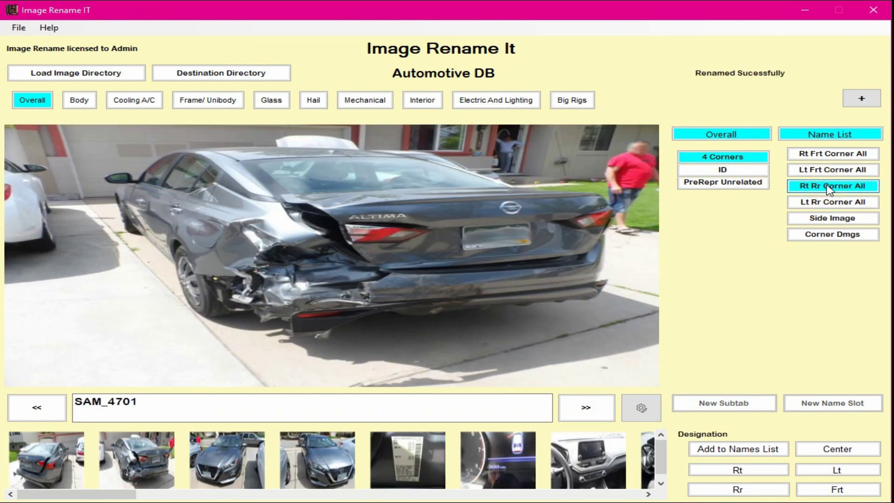
pyautogui.click(707, 156)
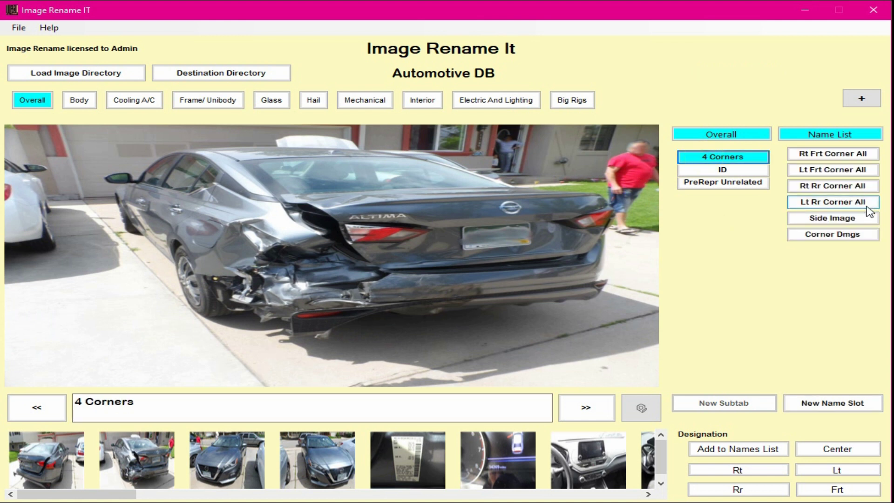
pyautogui.click(821, 186)
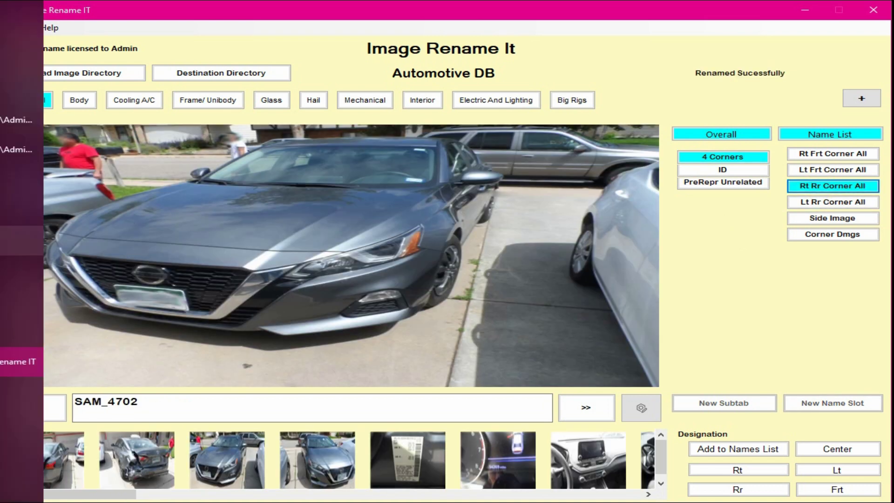
# Check the names of the two Rt Rr Corner All photos in the Video Walkthru Images Output folder.
pyautogui.click(17, 149)
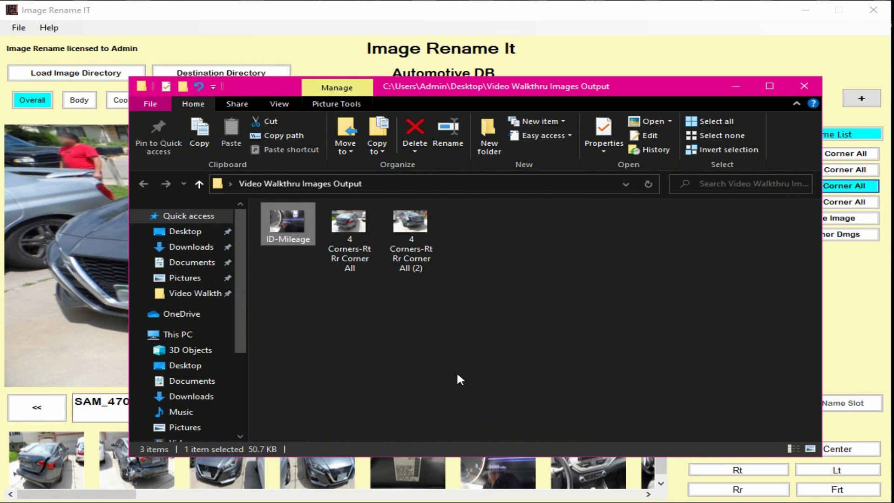
pyautogui.click(354, 222)
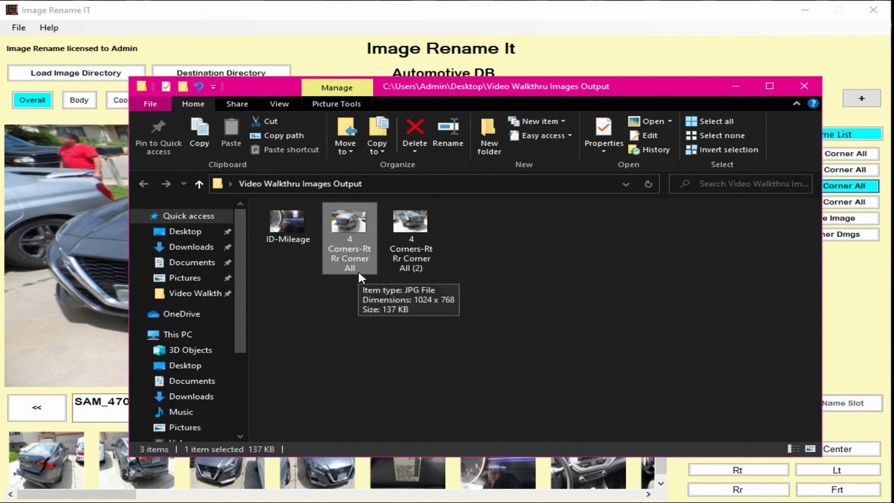
pyautogui.click(405, 222)
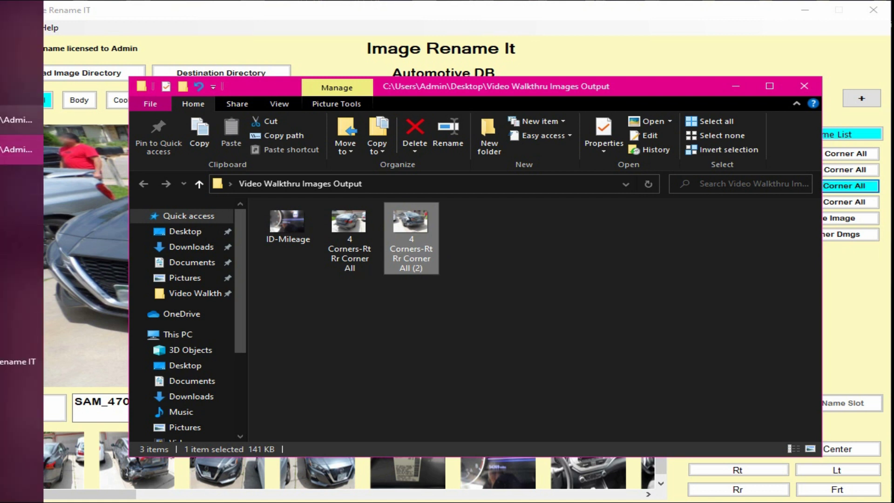
# Examine the photos in the Video Walkthru Images source folder, including the one named 4 Corners-Rt Rr Corner All, and minimize the folder window.
pyautogui.click(18, 120)
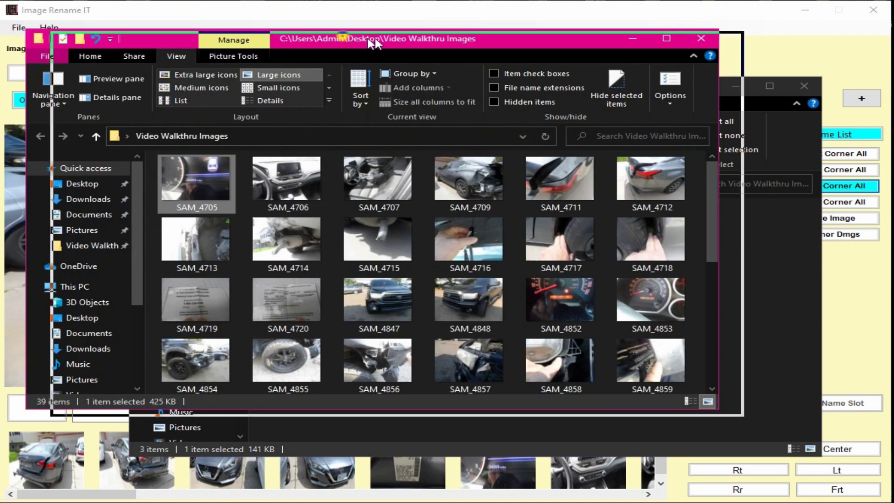
pyautogui.scroll(-5, 561, 258)
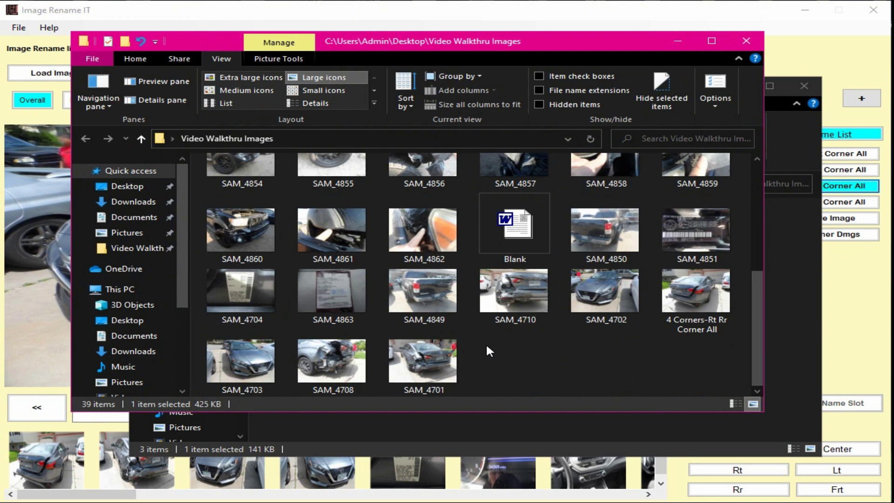
pyautogui.click(702, 294)
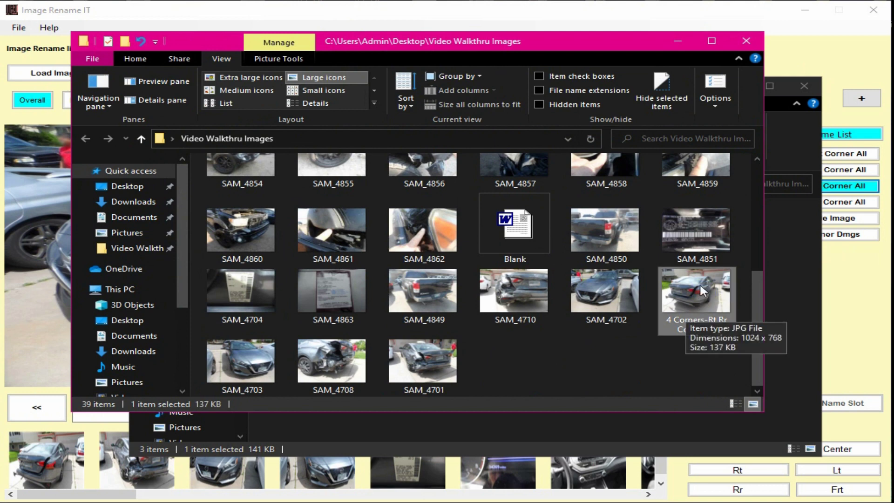
pyautogui.scroll(3, 703, 291)
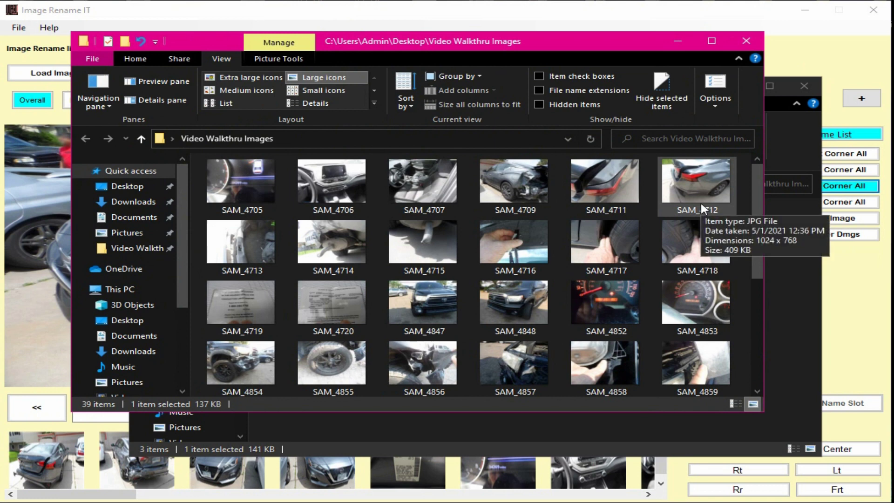
pyautogui.scroll(-1, 700, 203)
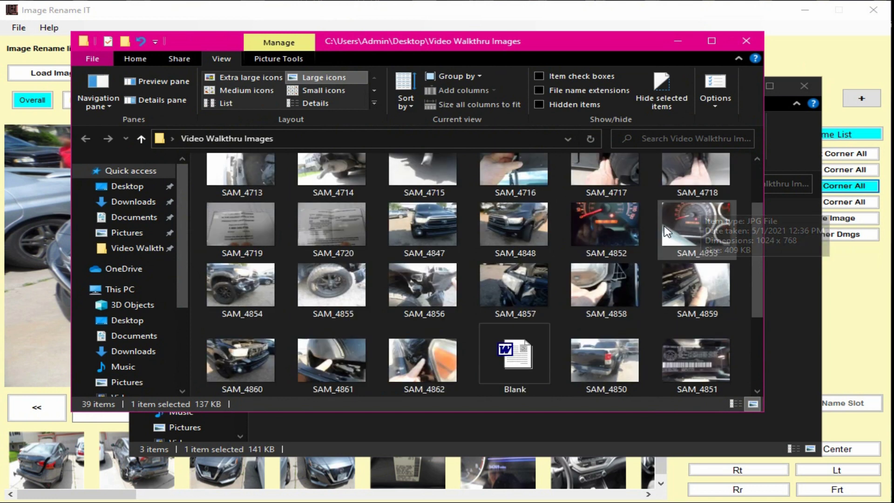
pyautogui.click(448, 219)
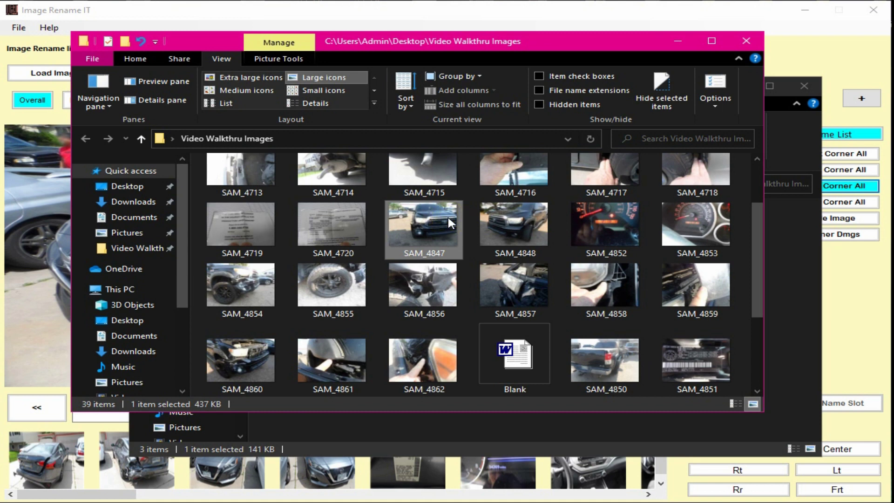
pyautogui.scroll(-2, 453, 316)
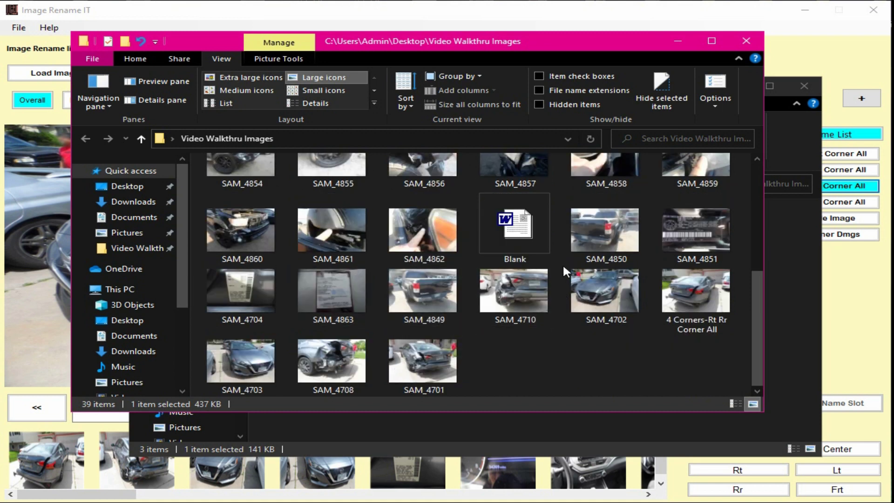
pyautogui.click(600, 236)
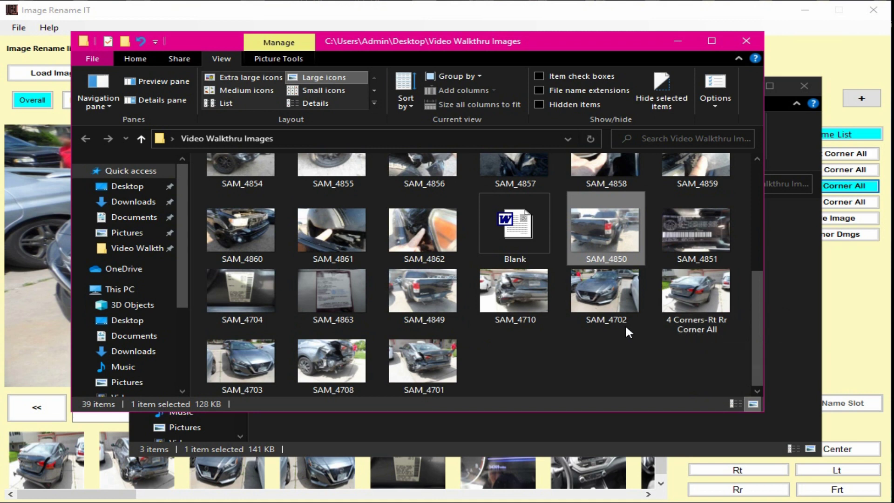
pyautogui.scroll(2, 626, 329)
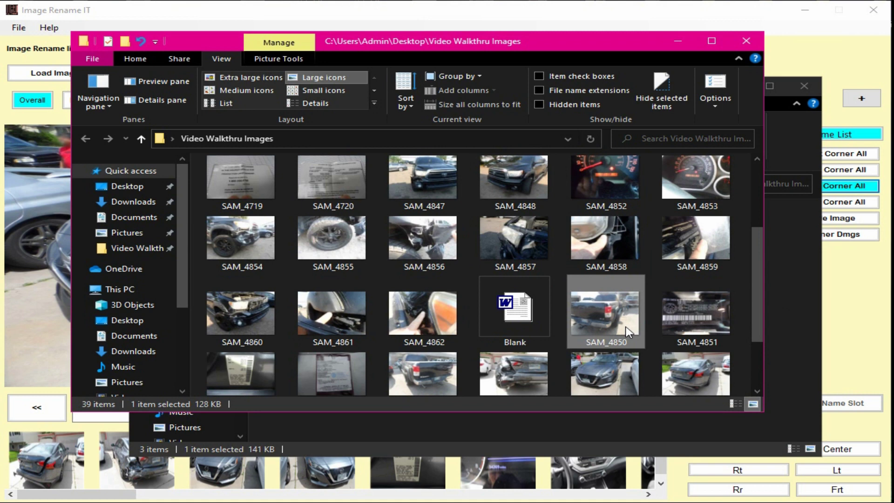
pyautogui.scroll(2, 629, 332)
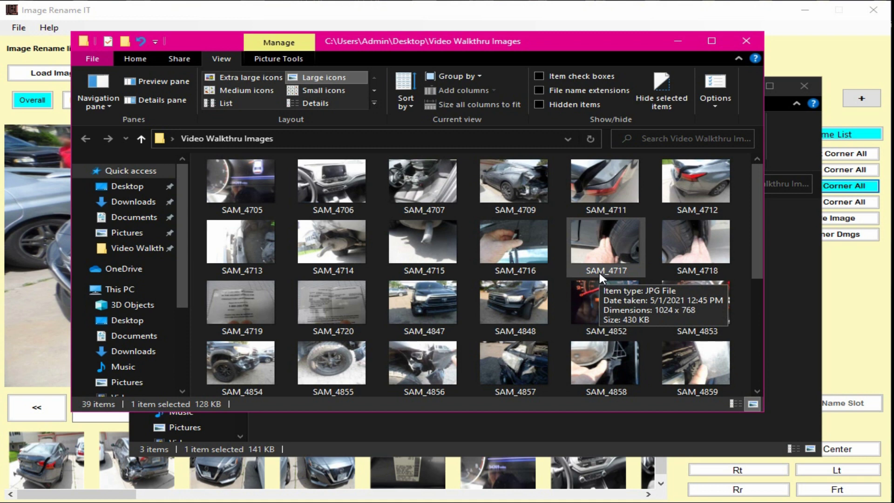
pyautogui.click(672, 41)
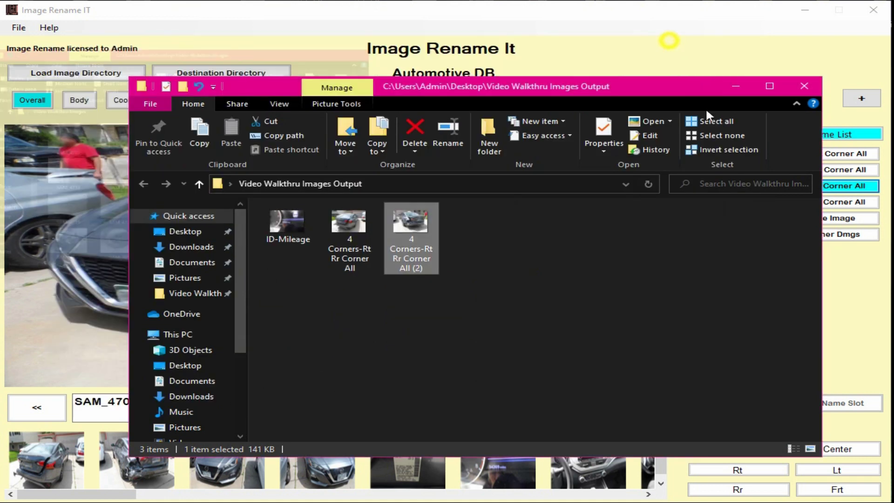
# Recheck the renamed photos in the Video Walkthru Images Output folder and minimize its window.
pyautogui.click(736, 86)
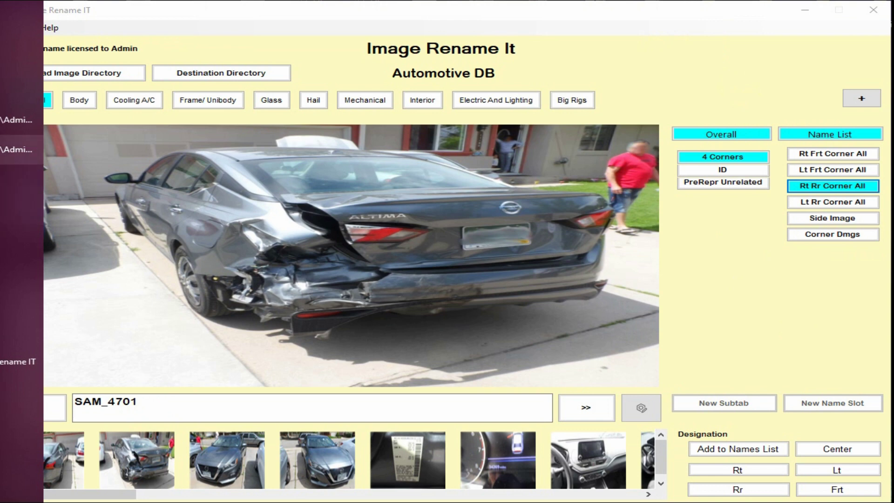
pyautogui.click(19, 149)
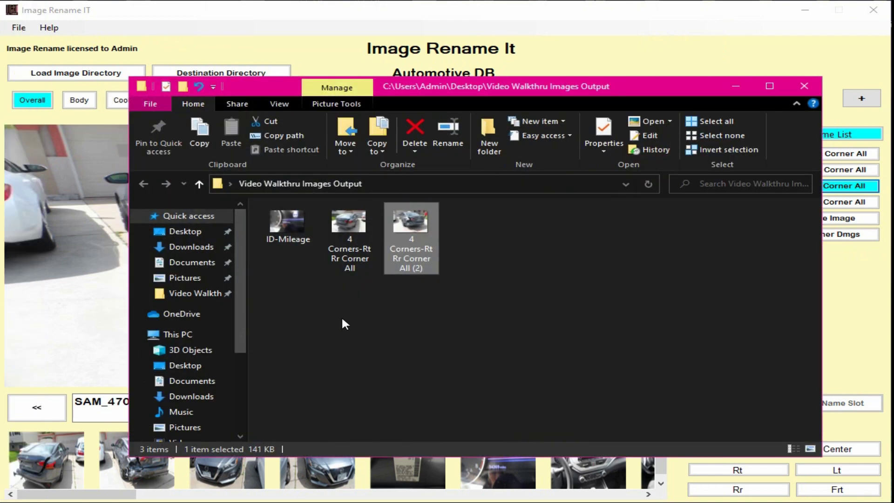
pyautogui.click(373, 294)
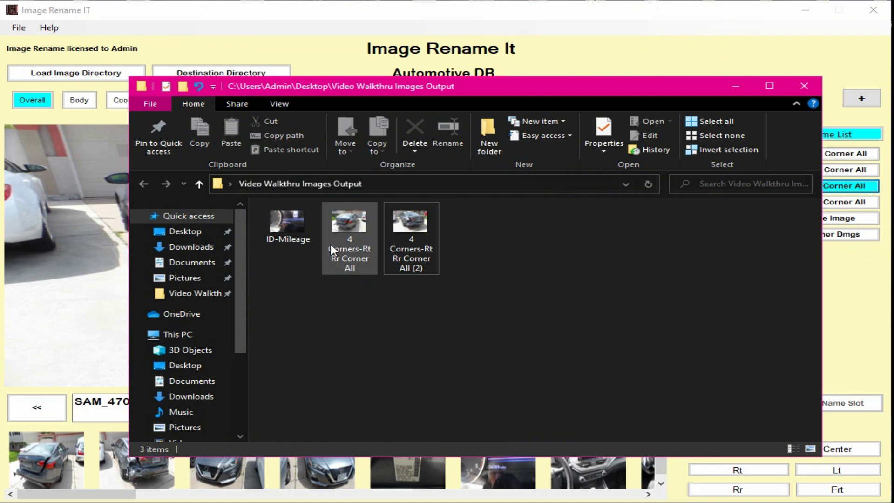
pyautogui.click(734, 87)
# Display the SAM_4860 photo of the black truck's damaged front end from the thumbnail strip.
pyautogui.click(555, 495)
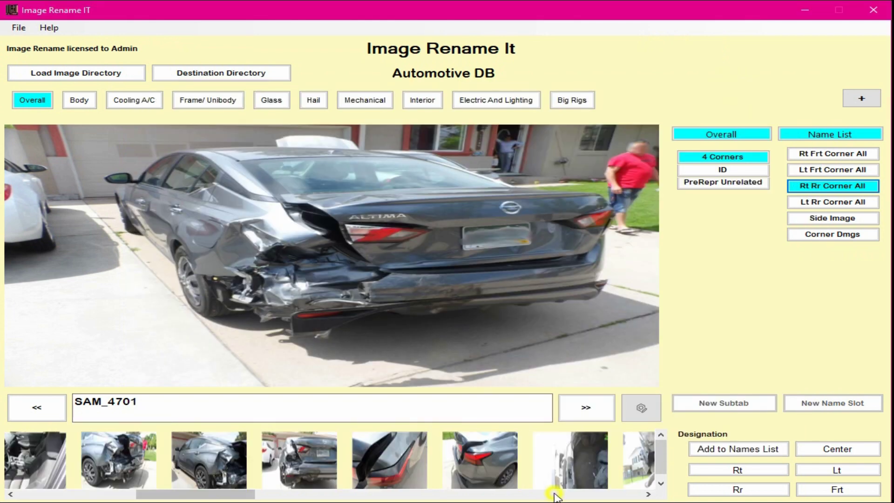
pyautogui.click(555, 494)
pyautogui.click(555, 494)
pyautogui.click(555, 494)
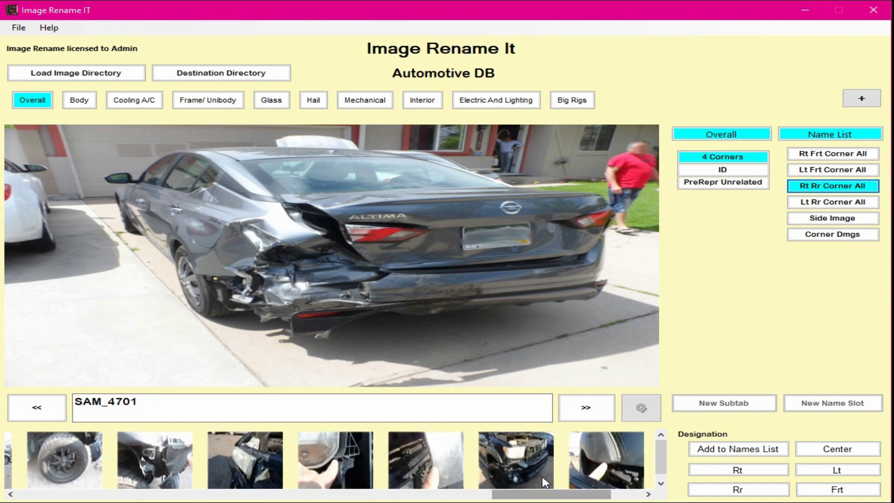
pyautogui.click(510, 459)
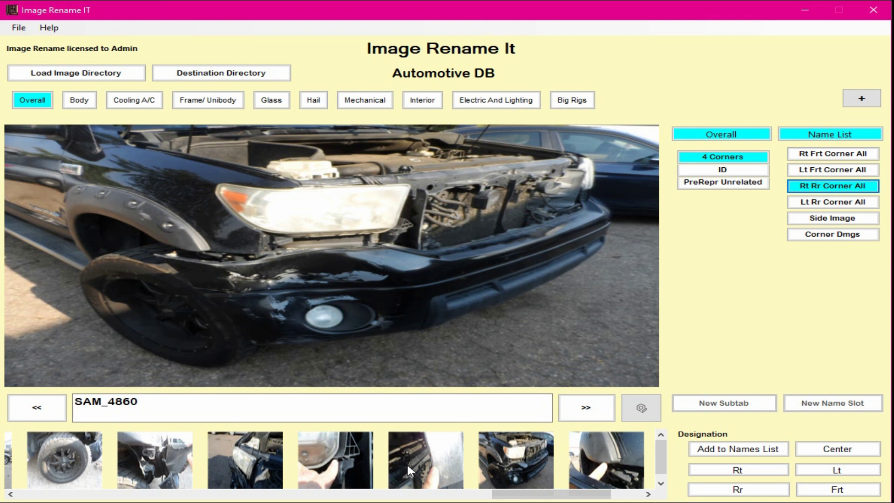
# Create a folder named xyz on the Desktop and set it as the destination directory.
pyautogui.click(231, 74)
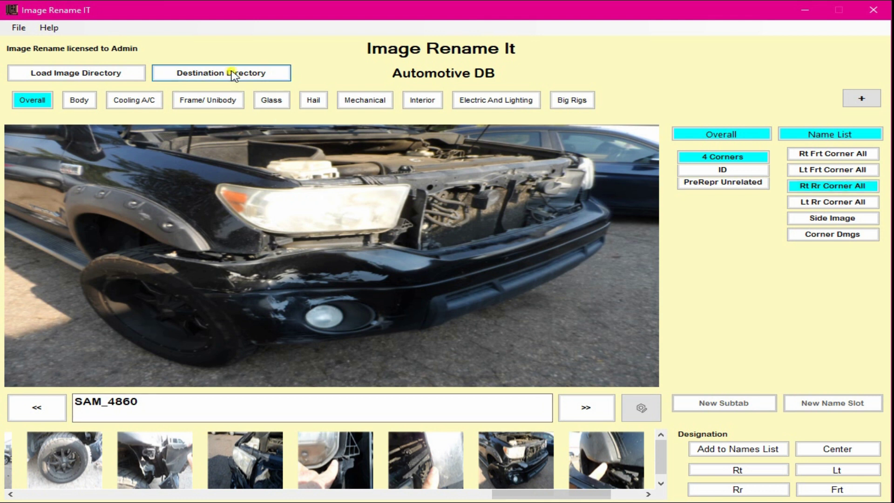
pyautogui.moveTo(661, 195); pyautogui.dragTo(240, 52)
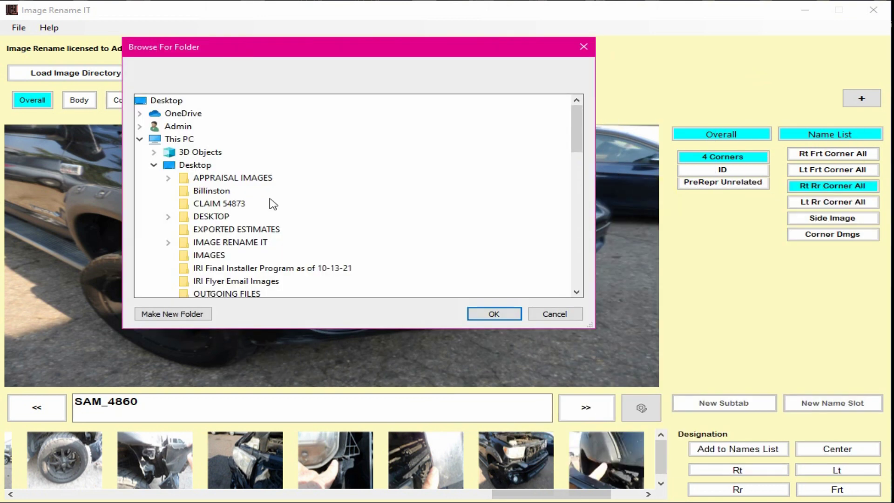
pyautogui.scroll(-5, 439, 255)
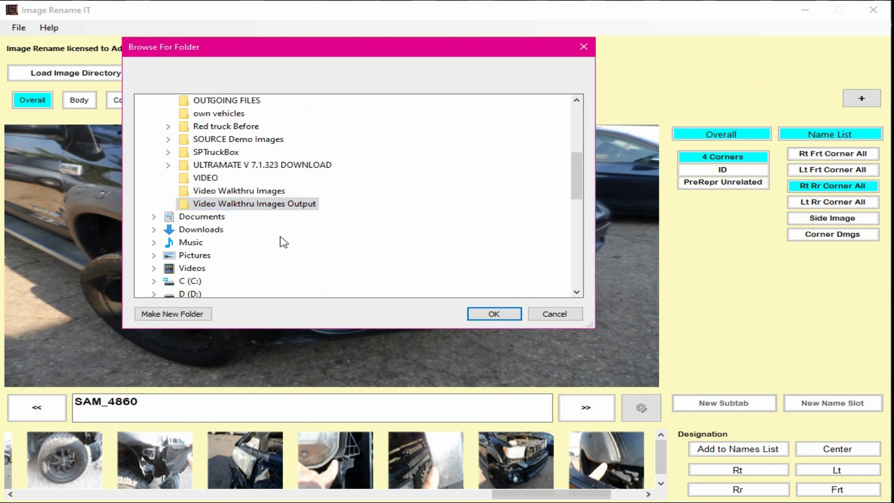
pyautogui.scroll(5, 284, 242)
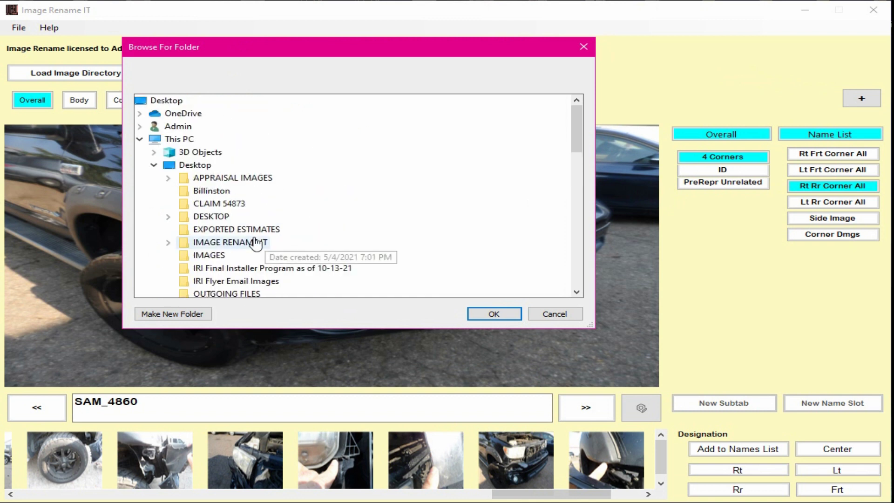
pyautogui.moveTo(277, 50); pyautogui.dragTo(394, 93)
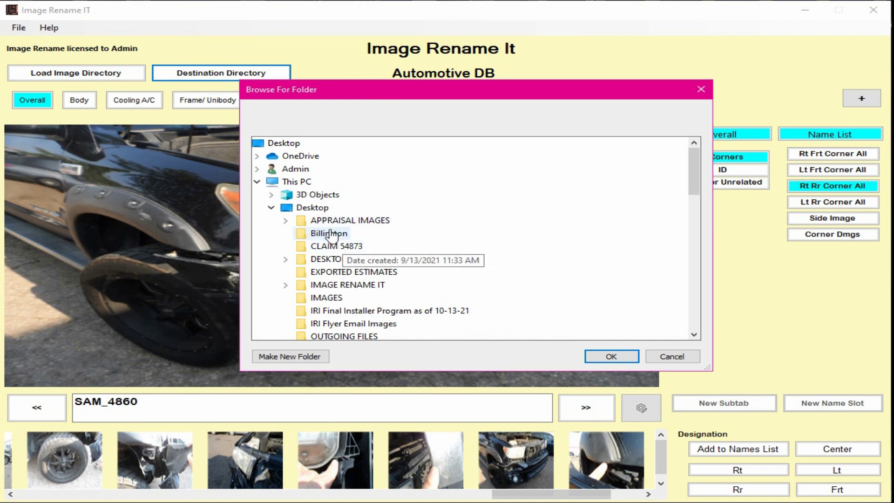
pyautogui.click(305, 211)
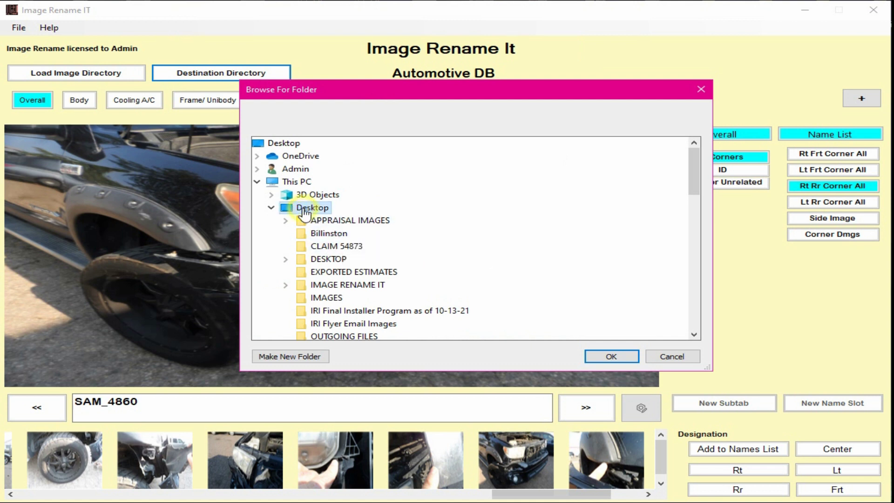
pyautogui.click(287, 356)
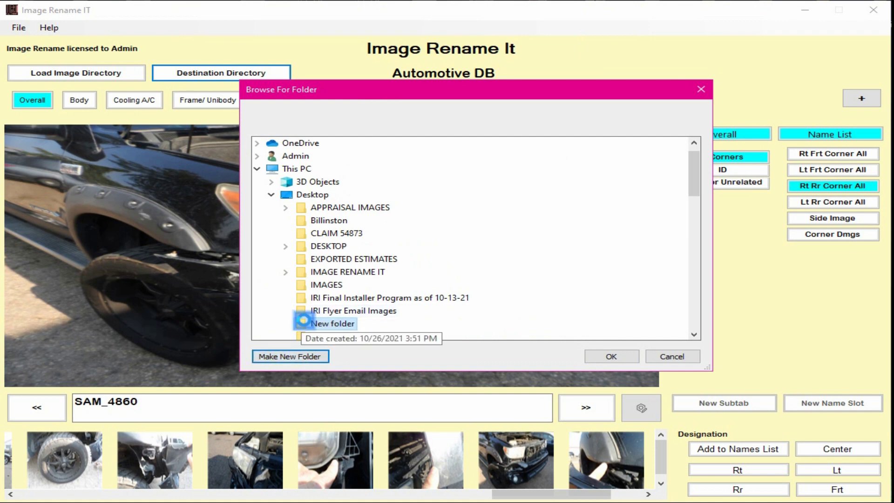
pyautogui.rightClick(303, 321)
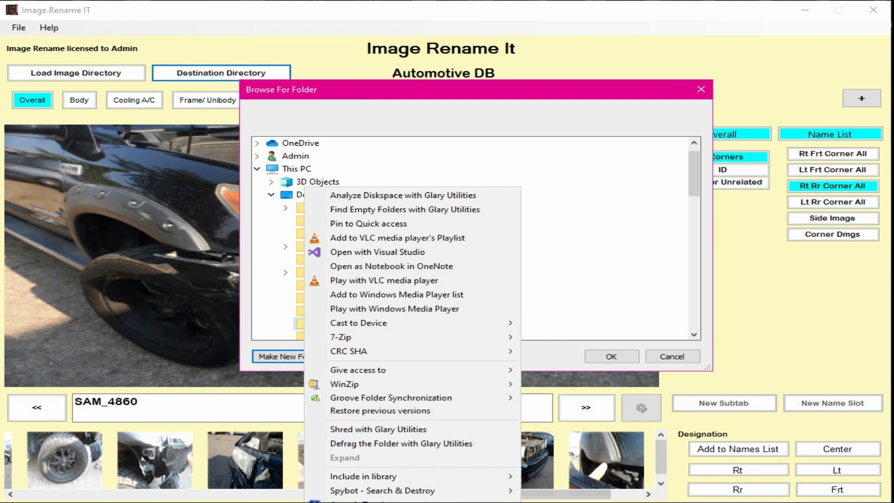
pyautogui.press('Escape')
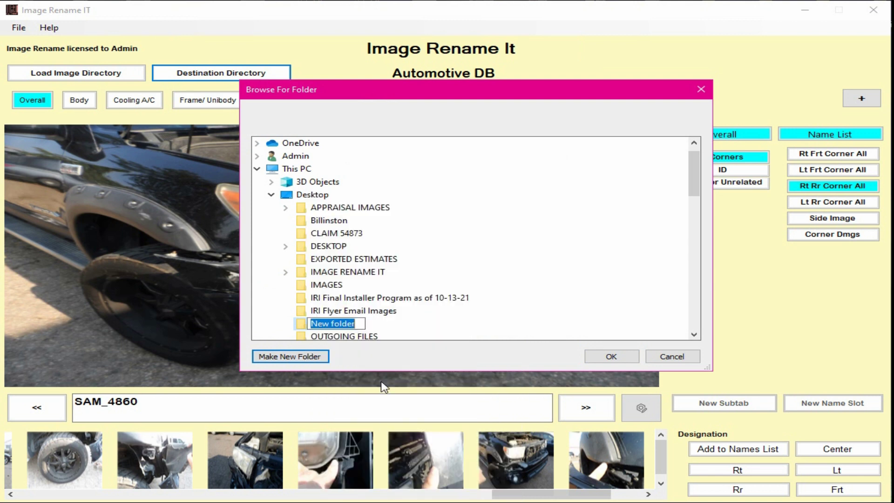
pyautogui.write('xyz')
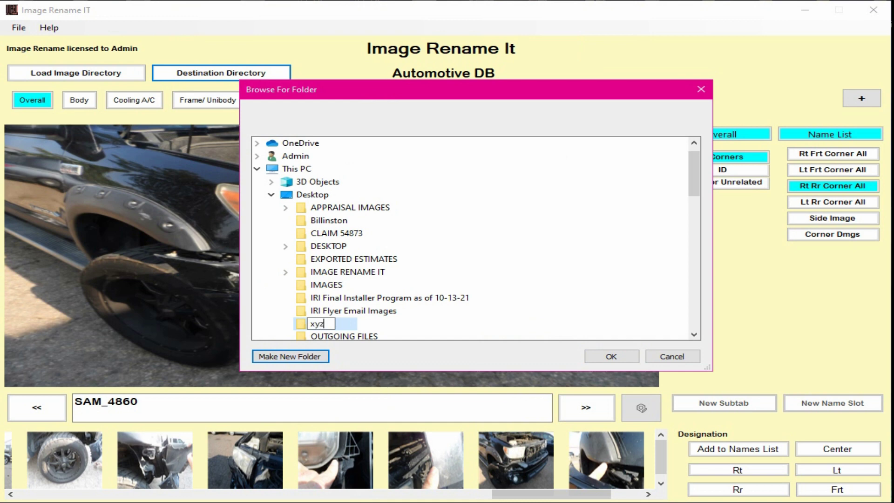
pyautogui.press('Return')
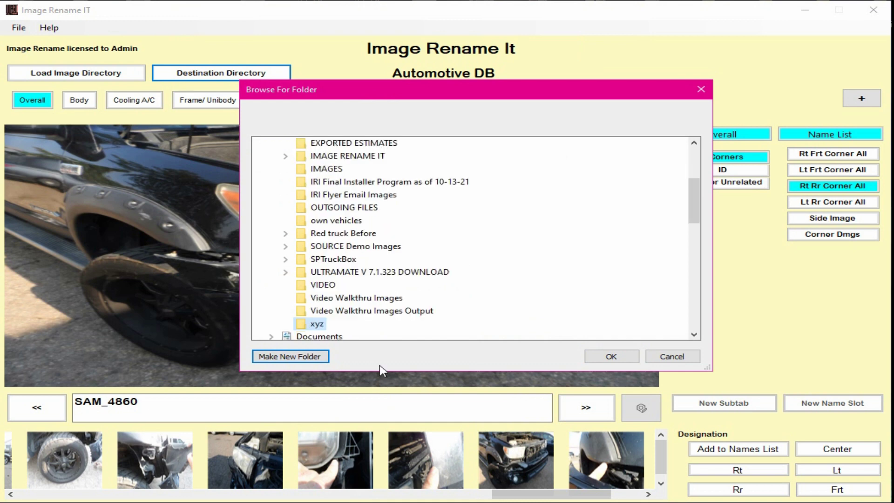
pyautogui.click(607, 359)
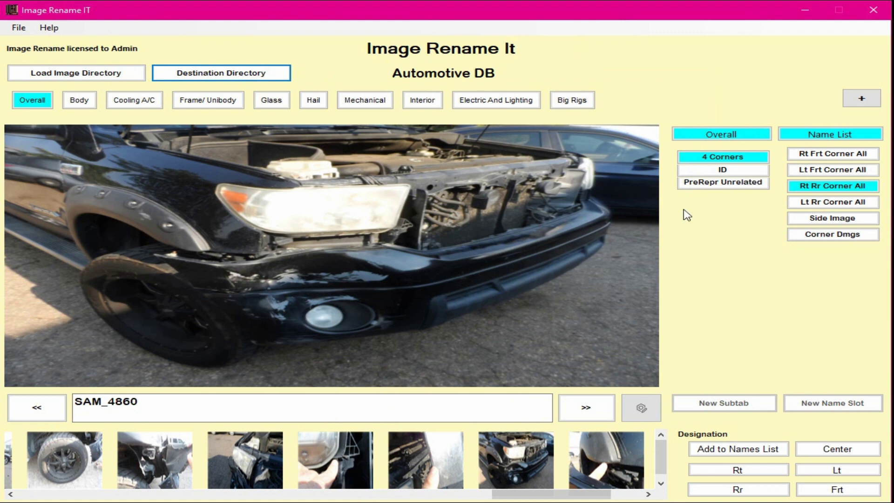
# Try the Rt designation after the 4 Corners and ID group names for the truck photo, giving 4 Corners-Rt and ID-Rt.
pyautogui.click(697, 159)
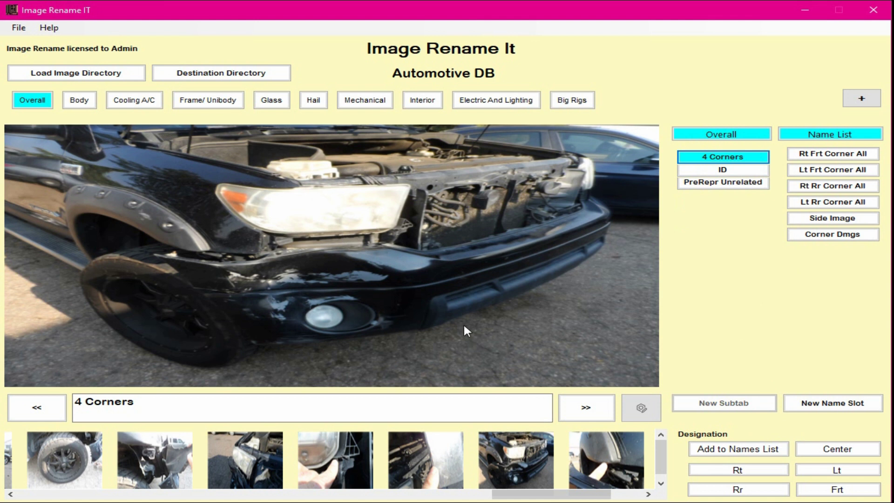
pyautogui.click(761, 473)
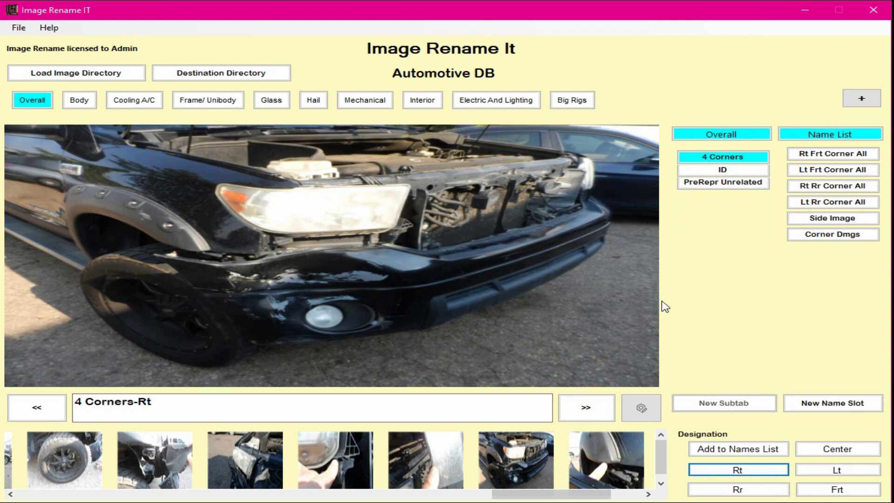
pyautogui.click(717, 171)
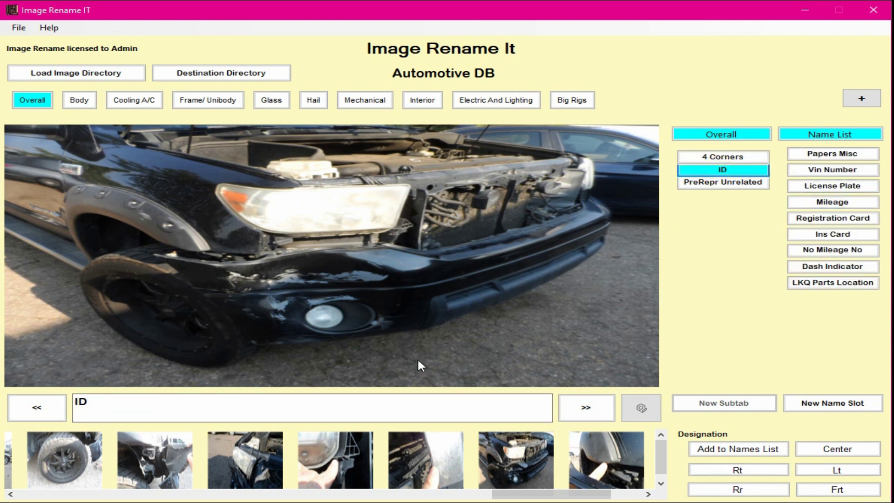
pyautogui.click(105, 408)
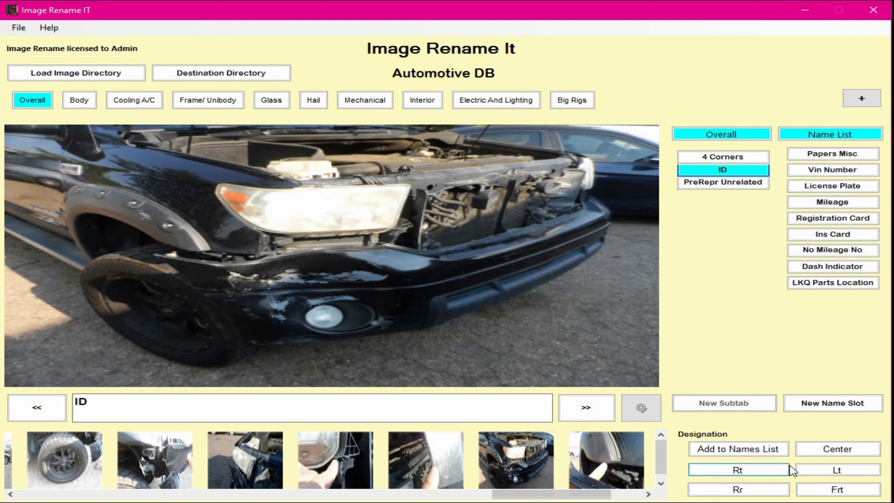
pyautogui.click(744, 472)
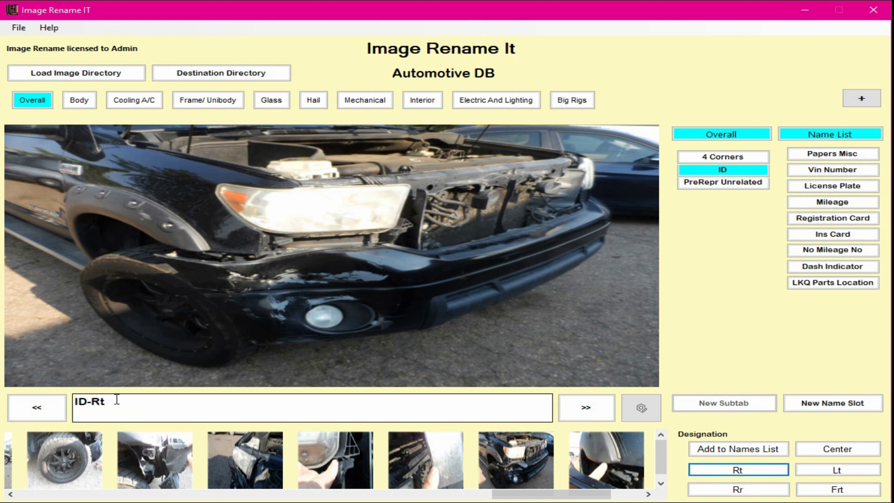
# Try the Center, Lt and Frt designations after the PreRepr Unrelated group name for the truck photo, and clear the name.
pyautogui.click(689, 185)
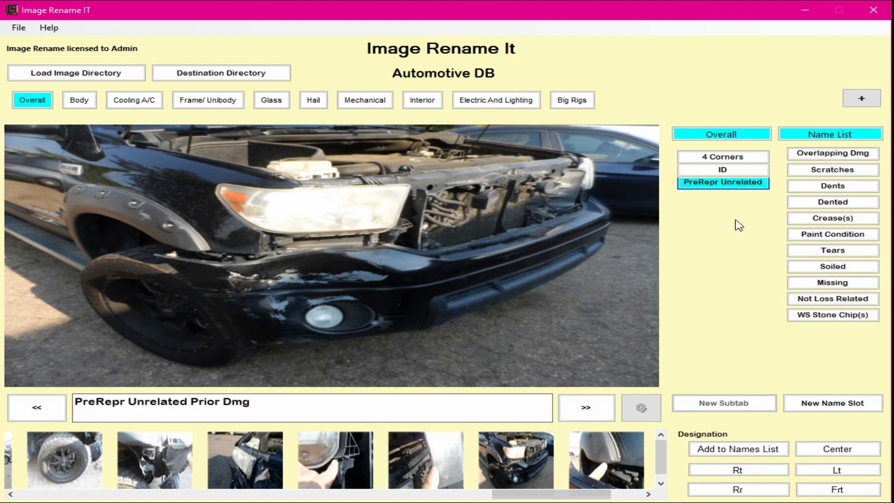
pyautogui.click(838, 450)
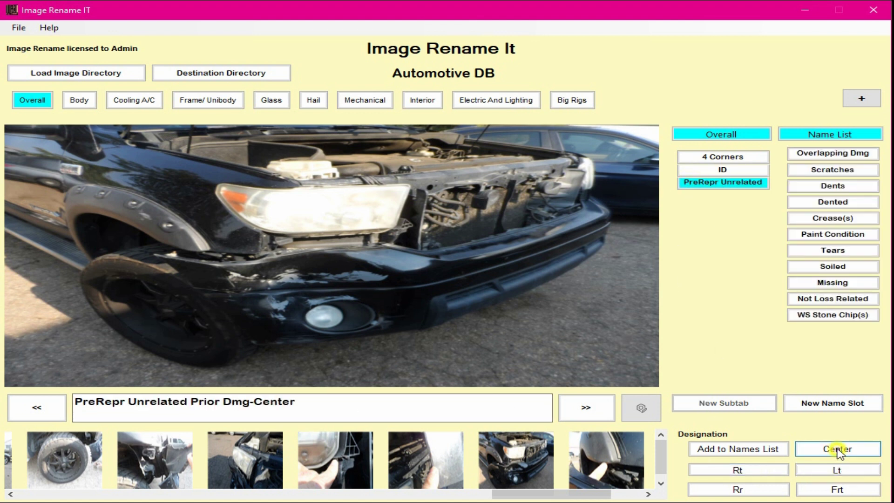
pyautogui.click(830, 470)
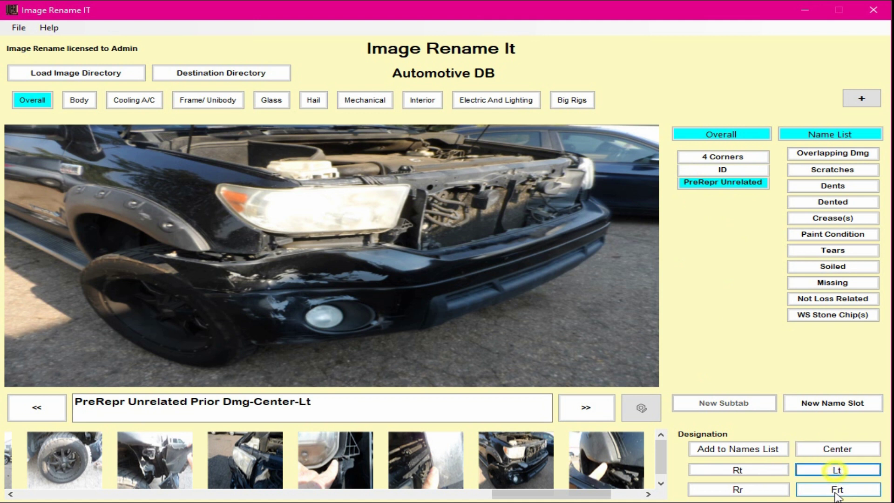
pyautogui.click(837, 490)
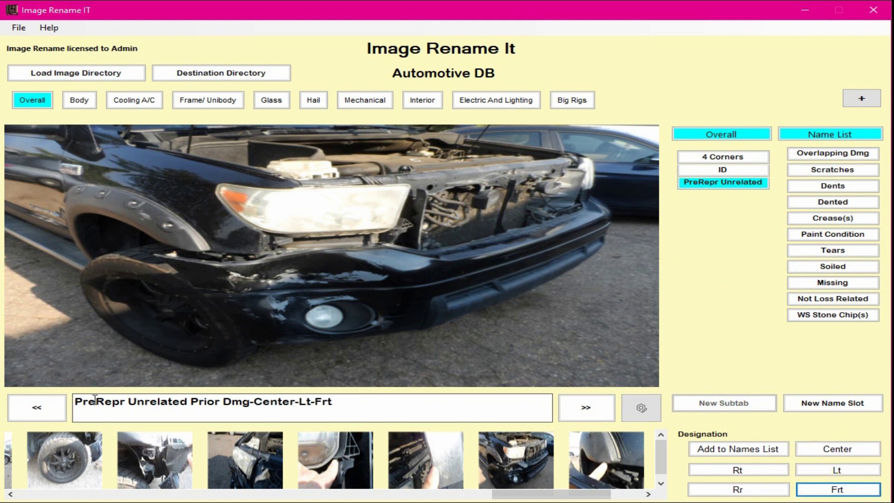
pyautogui.moveTo(341, 401); pyautogui.dragTo(34, 407)
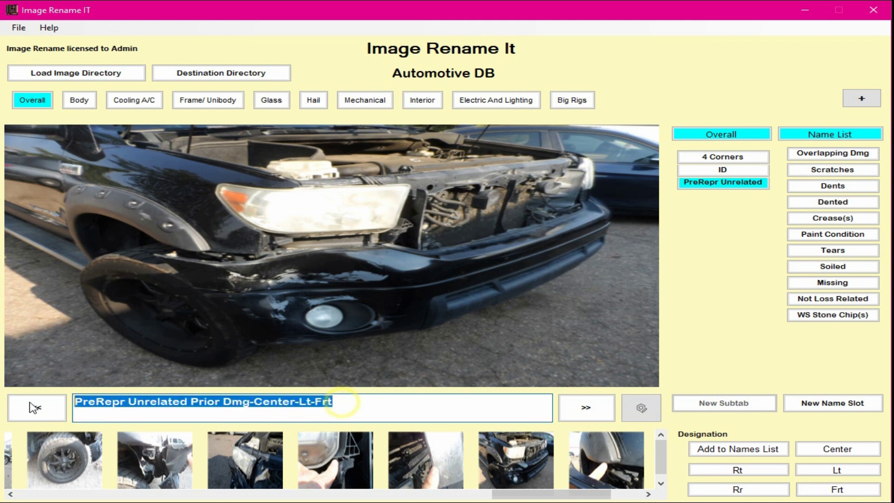
pyautogui.press('BackSpace')
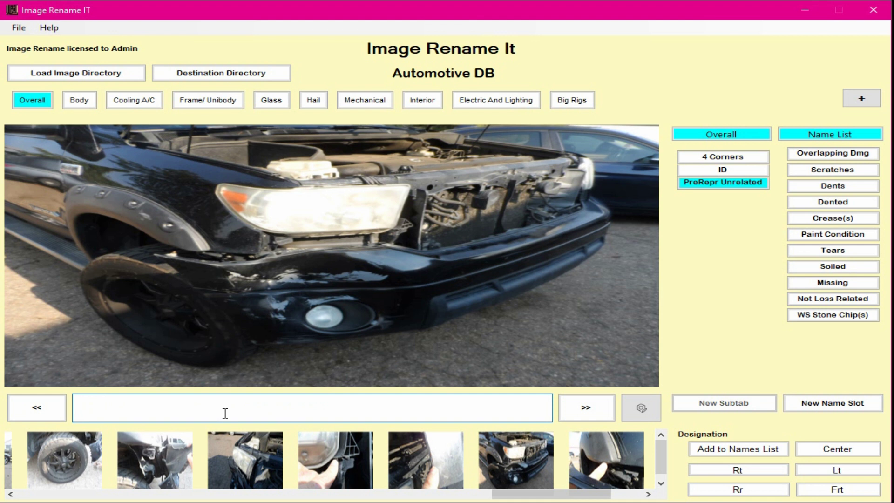
# Try PreRepr Unrelated with the Lt and Center designations, and reset the truck photo's name by reselecting its thumbnail.
pyautogui.click(698, 183)
pyautogui.click(823, 471)
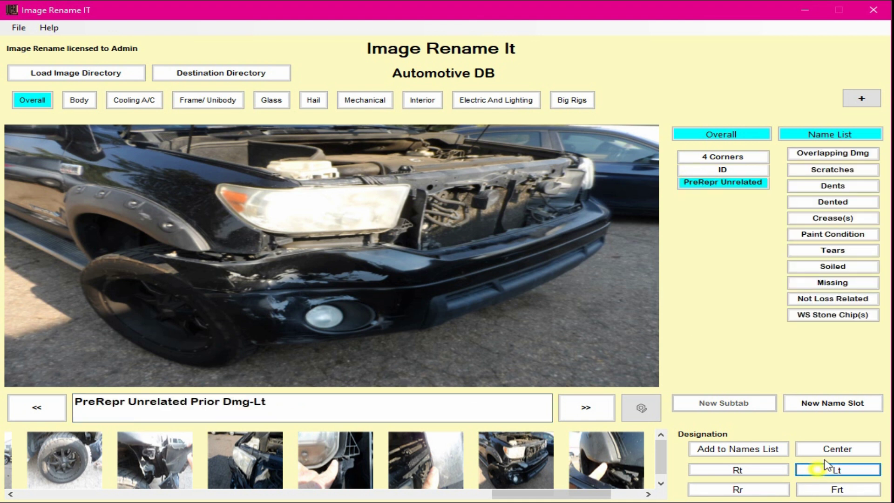
pyautogui.click(832, 454)
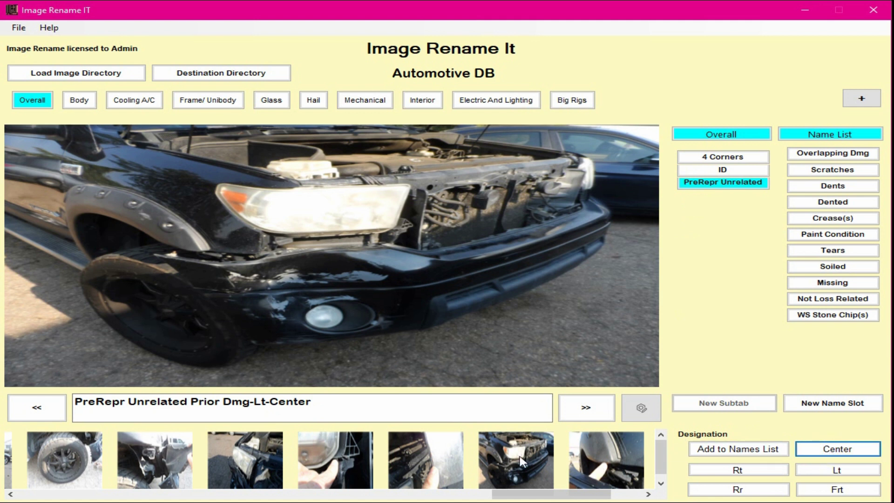
pyautogui.click(519, 458)
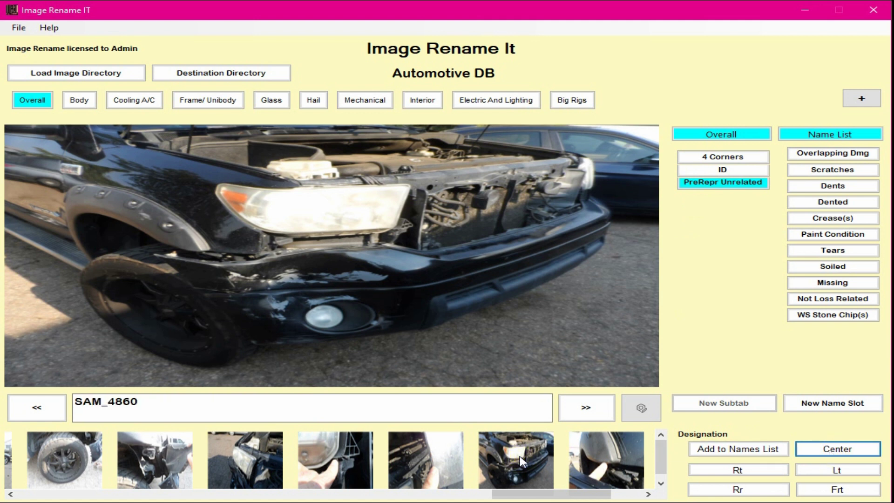
pyautogui.click(108, 404)
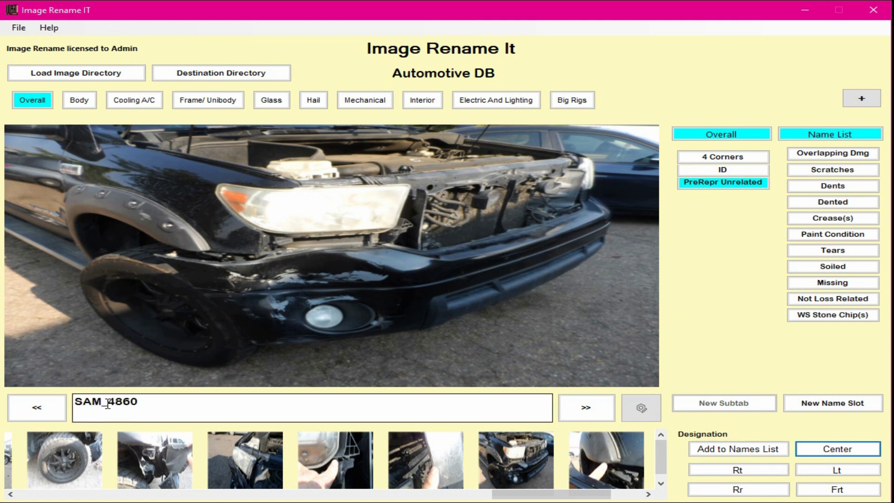
# View the neighbouring photos SAM_4859 and SAM_4861, and return to the SAM_4860 truck photo.
pyautogui.click(426, 465)
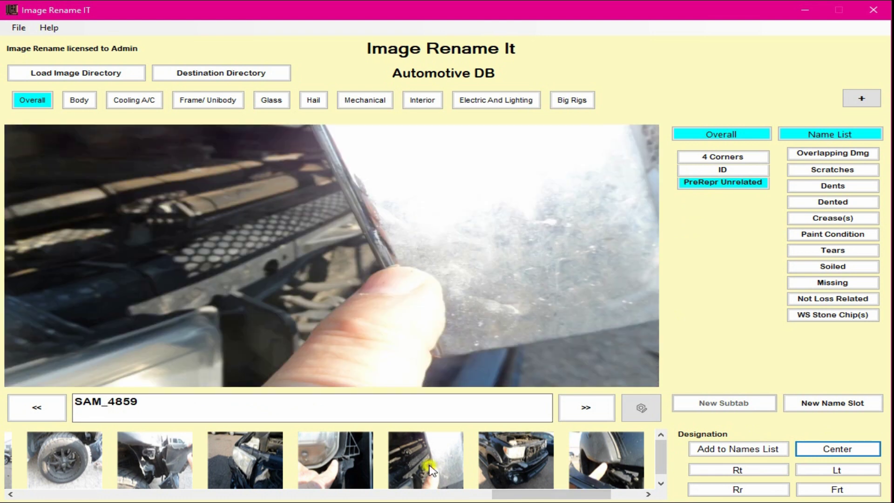
pyautogui.click(517, 458)
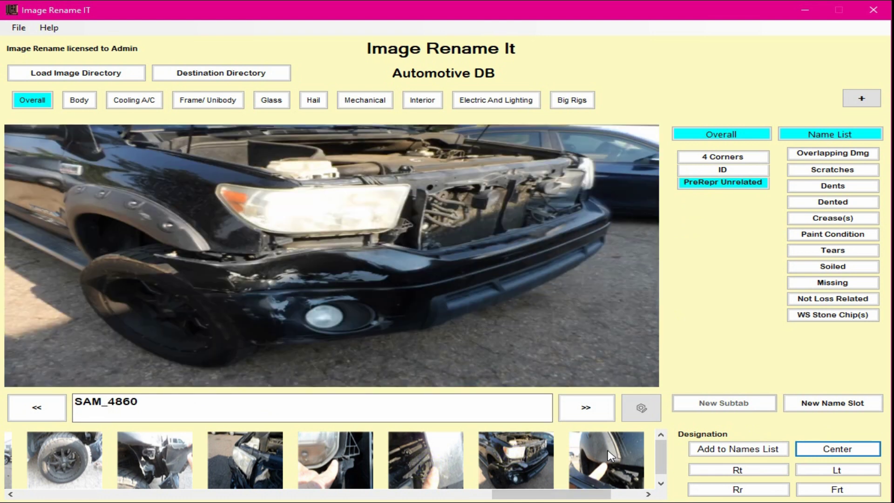
pyautogui.click(604, 454)
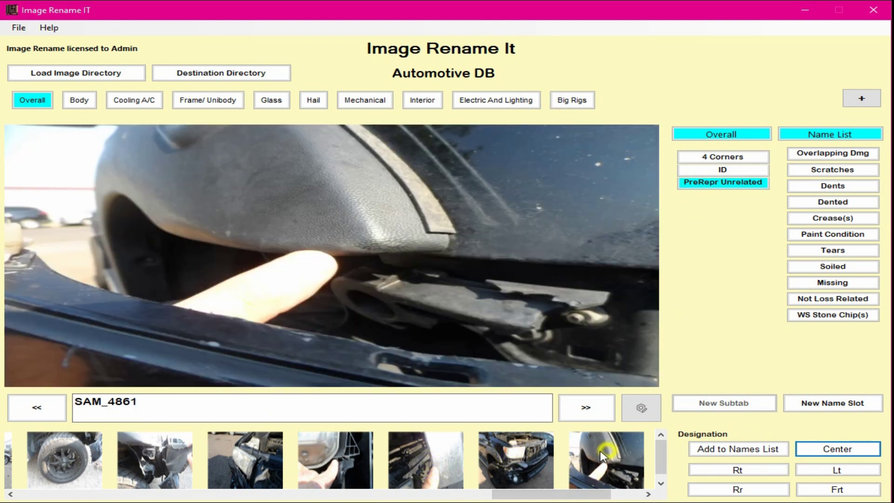
pyautogui.click(526, 462)
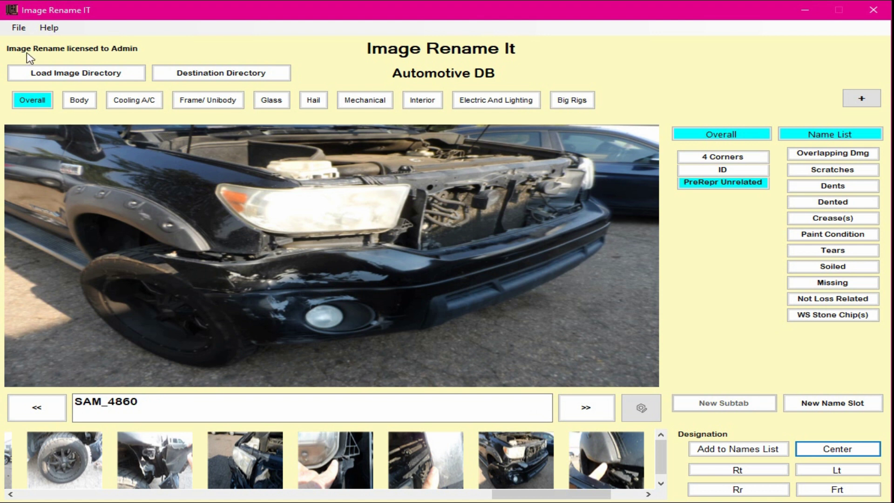
pyautogui.click(48, 27)
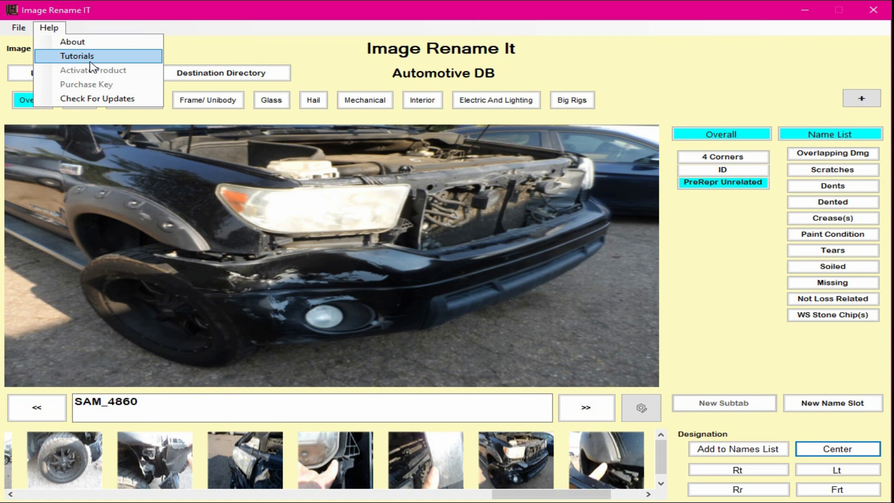
pyautogui.click(680, 78)
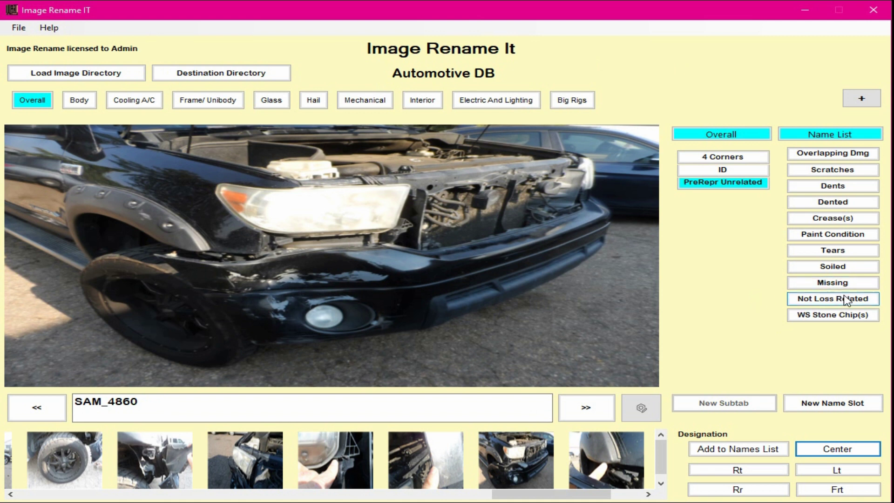
# Rename the SAM_4860 truck photo as 4 Corners-Rt Frt Corner All.
pyautogui.click(730, 170)
pyautogui.click(718, 156)
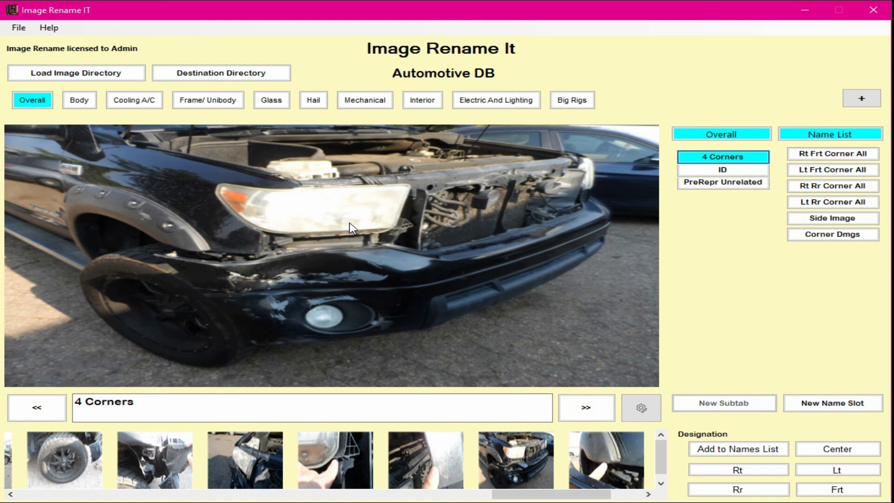
pyautogui.click(819, 158)
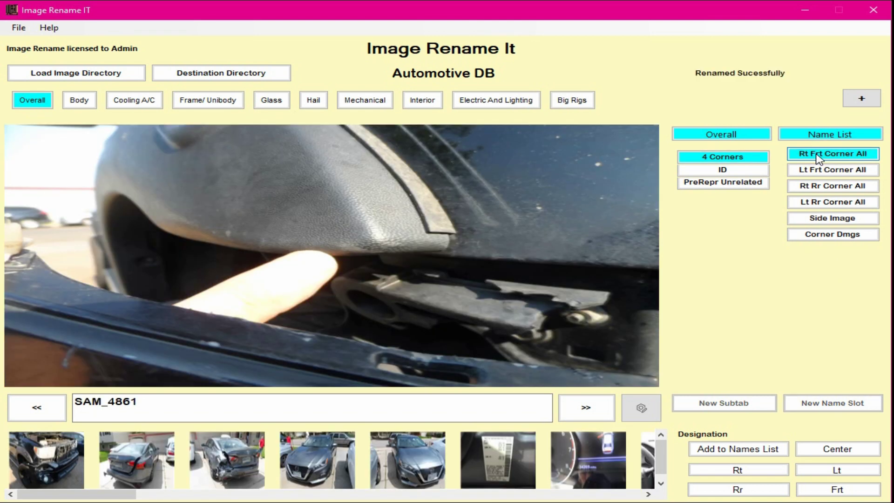
# Redisplay the 4 Corners-Rt Frt Corner All photo and apply the Frt Bmpr group name from the Body category.
pyautogui.click(48, 462)
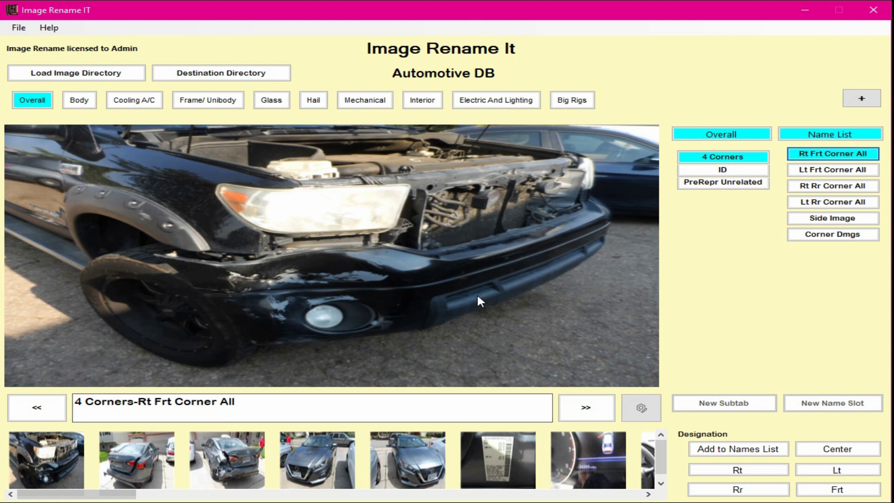
pyautogui.click(80, 101)
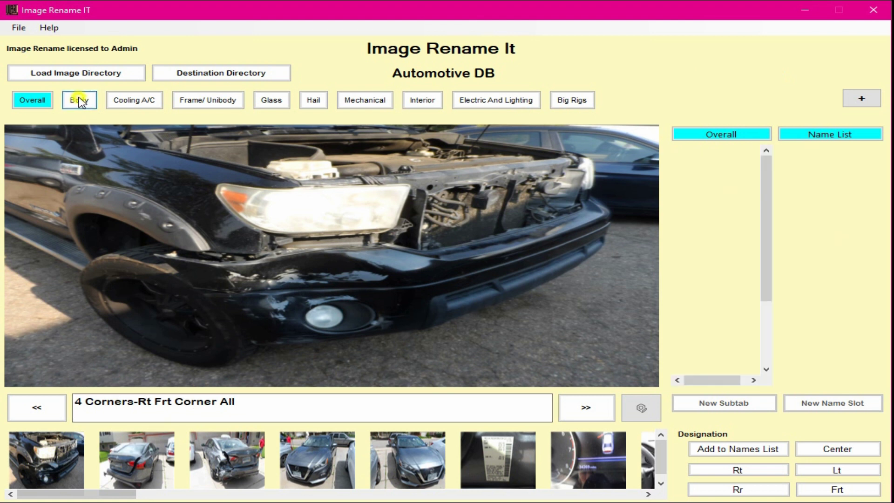
pyautogui.click(726, 159)
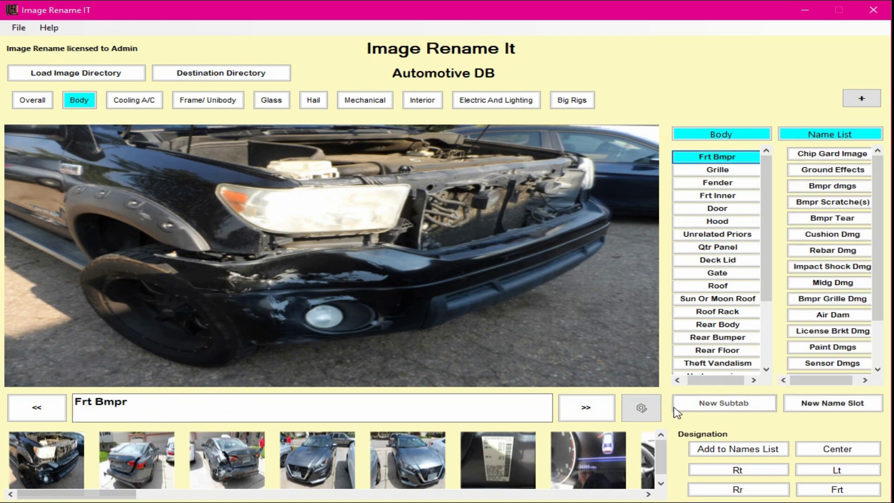
# Open the truck photo for image editing at the damaged lower bumper around the fog light.
pyautogui.click(641, 407)
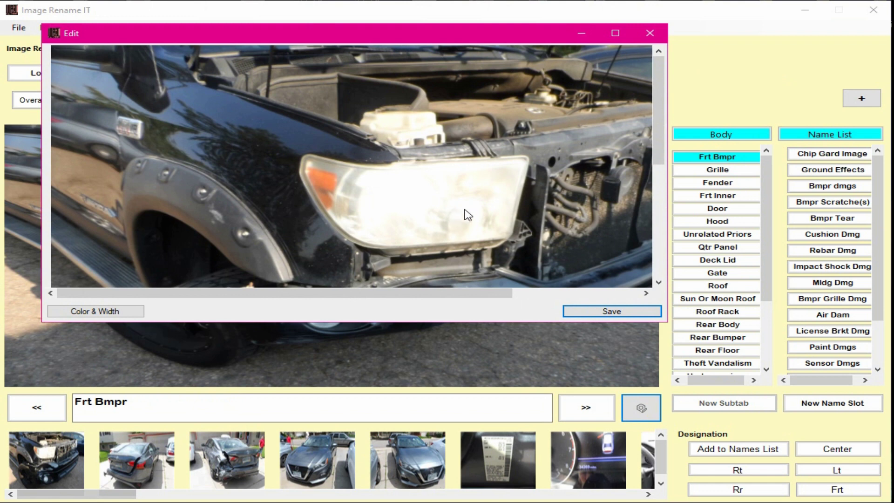
pyautogui.moveTo(658, 156); pyautogui.dragTo(659, 284)
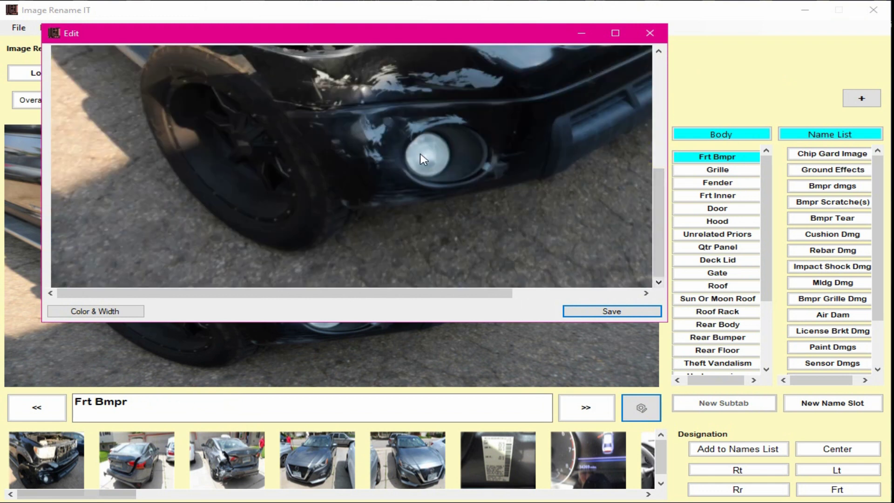
# Enlarge the Edit window and draw a large red circle around the scraped bumper corner and fog light.
pyautogui.moveTo(667, 321); pyautogui.dragTo(833, 458)
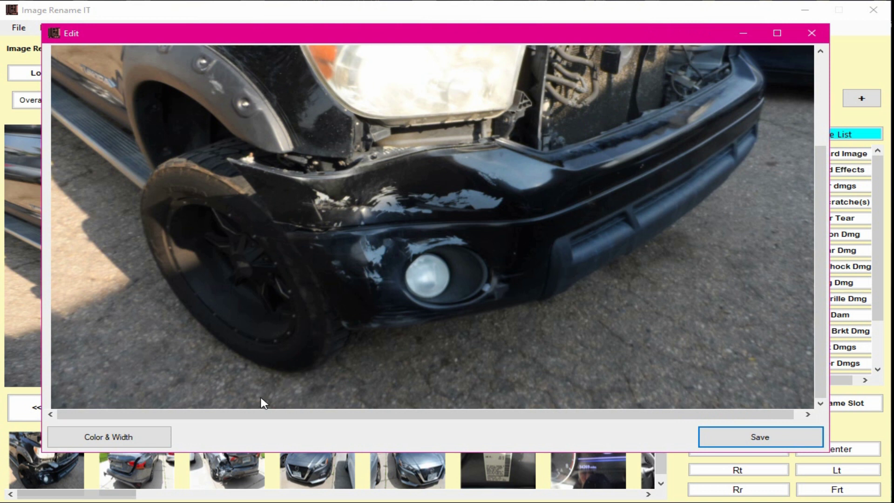
pyautogui.click(157, 437)
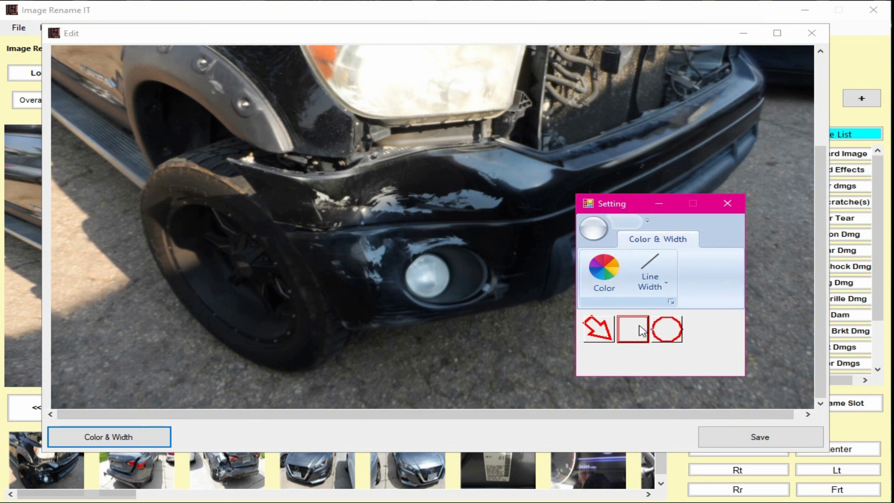
pyautogui.click(670, 326)
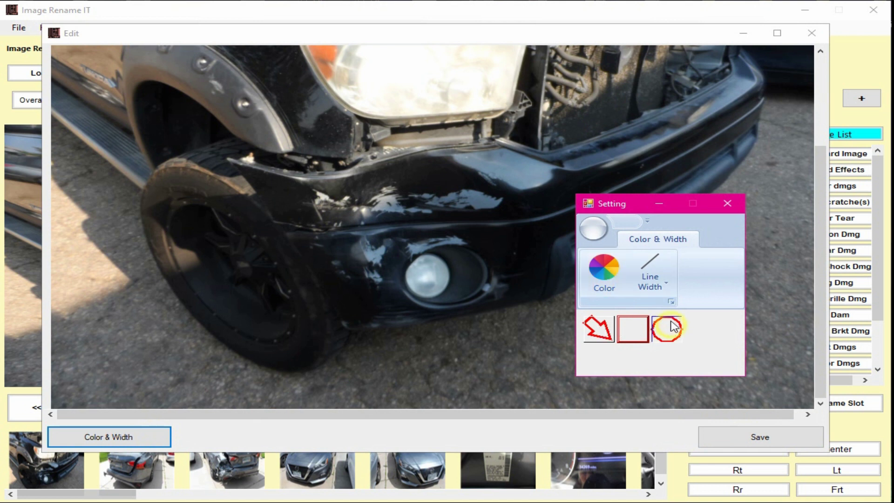
pyautogui.click(729, 203)
pyautogui.moveTo(424, 237); pyautogui.dragTo(554, 337)
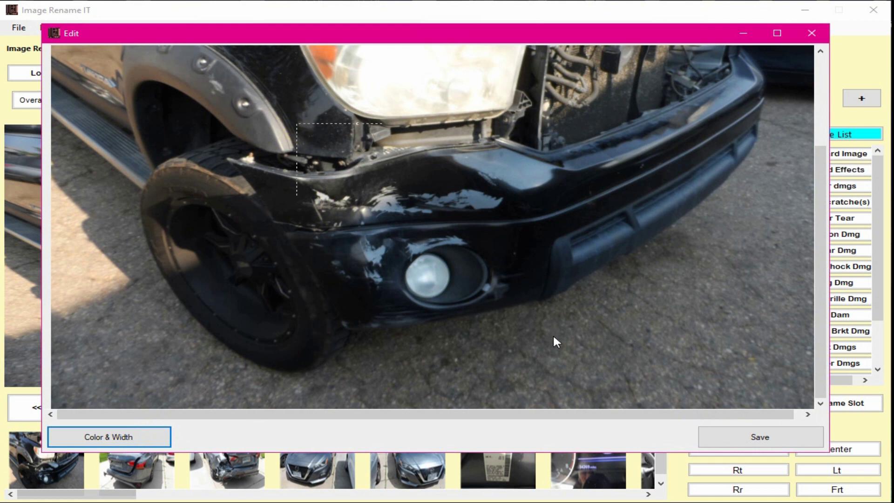
pyautogui.click(297, 124)
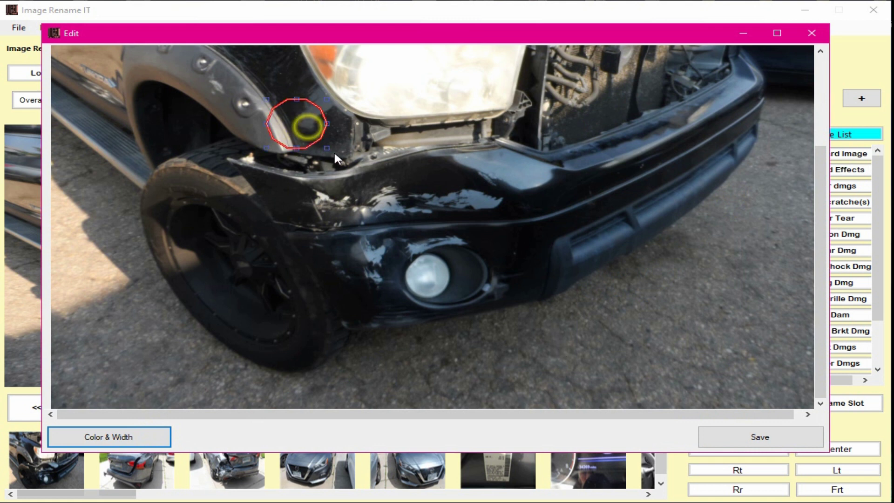
pyautogui.moveTo(321, 146)
pyautogui.mouseDown()
pyautogui.moveTo(359, 169)
pyautogui.moveTo(547, 343)
pyautogui.mouseUp()
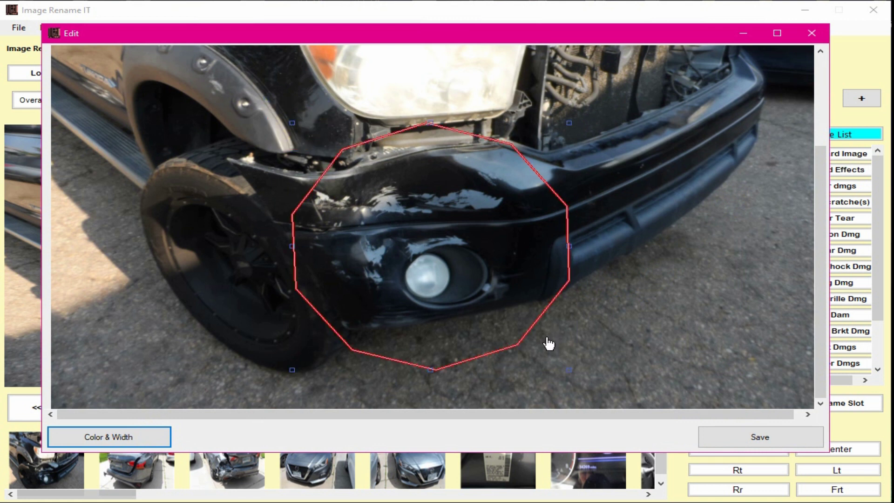
pyautogui.click(566, 327)
# Place extra small circles beside the lower bumper and delete each of them.
pyautogui.click(614, 266)
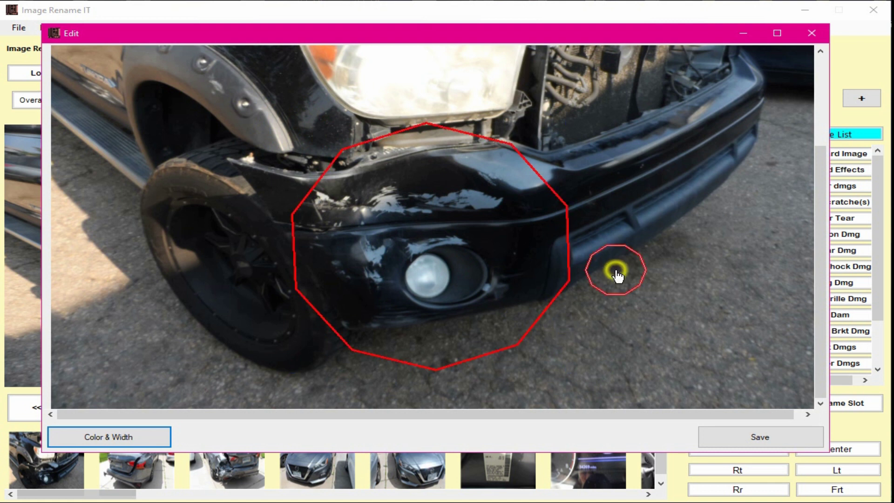
pyautogui.rightClick(608, 263)
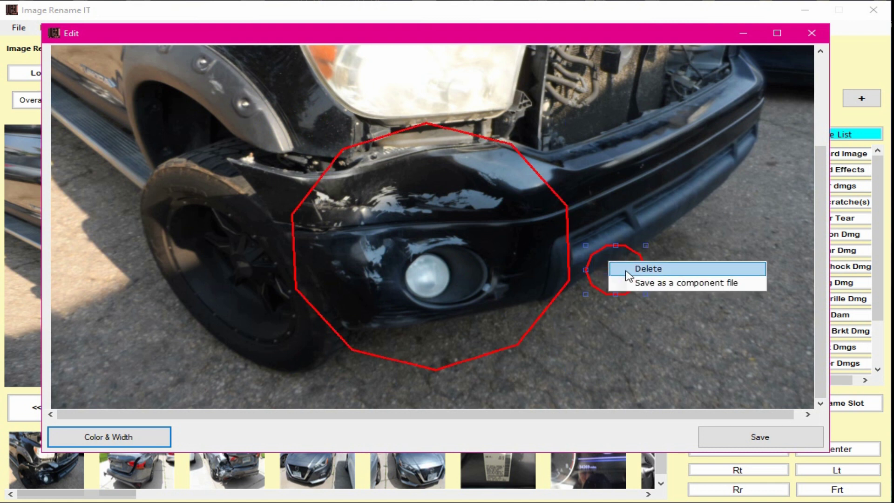
pyautogui.click(626, 274)
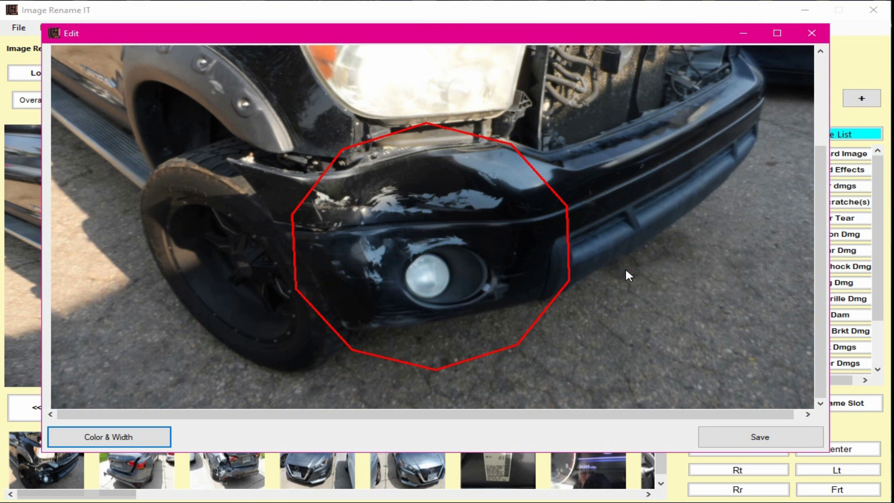
pyautogui.click(563, 257)
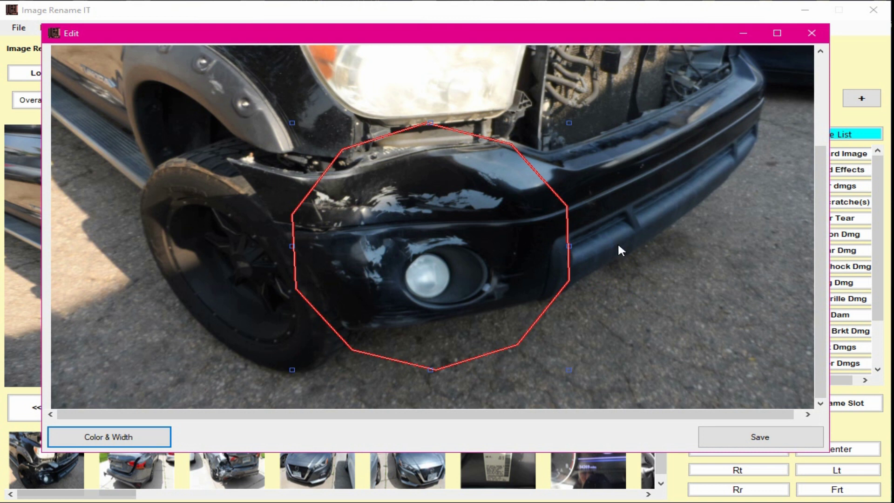
pyautogui.click(652, 242)
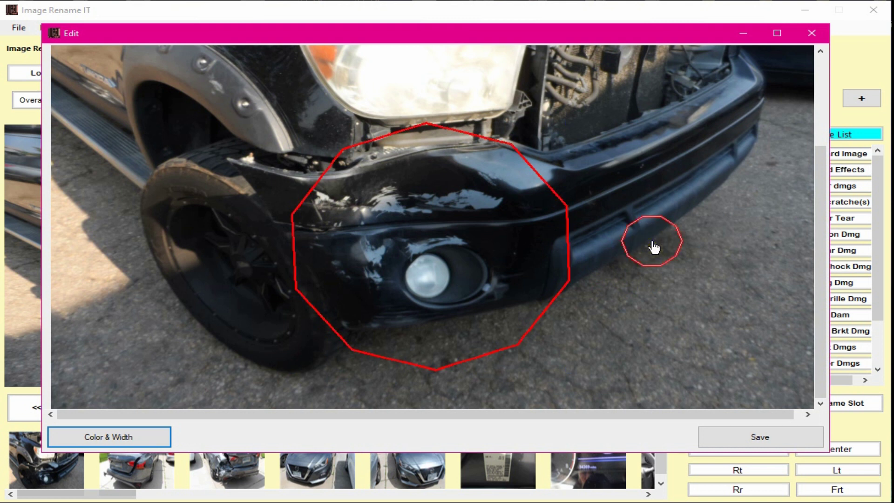
pyautogui.rightClick(652, 242)
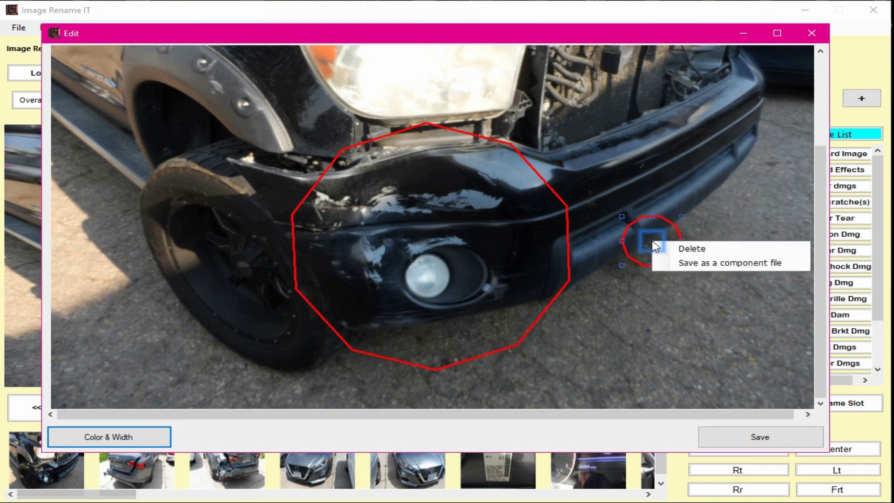
pyautogui.click(702, 252)
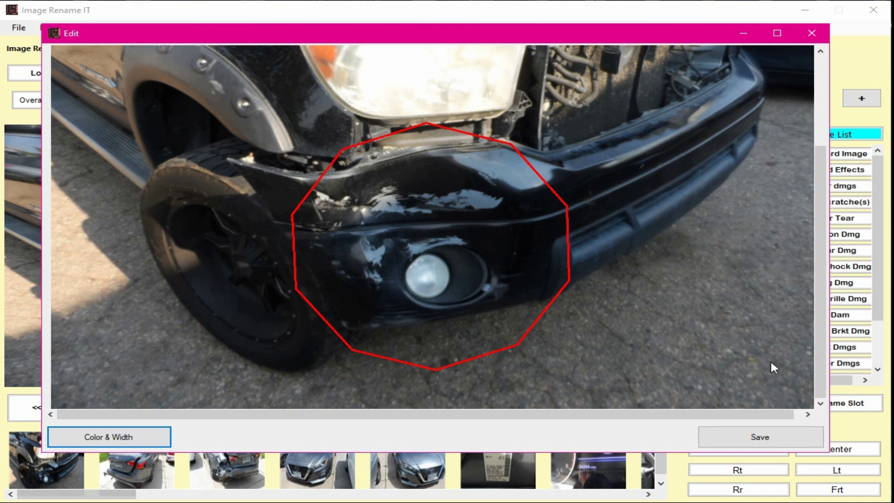
# Save the marked-up photo and name it Frt Bmpr-Rt-Frt-Bmpr dmgs from the Body category's names and designations.
pyautogui.click(782, 437)
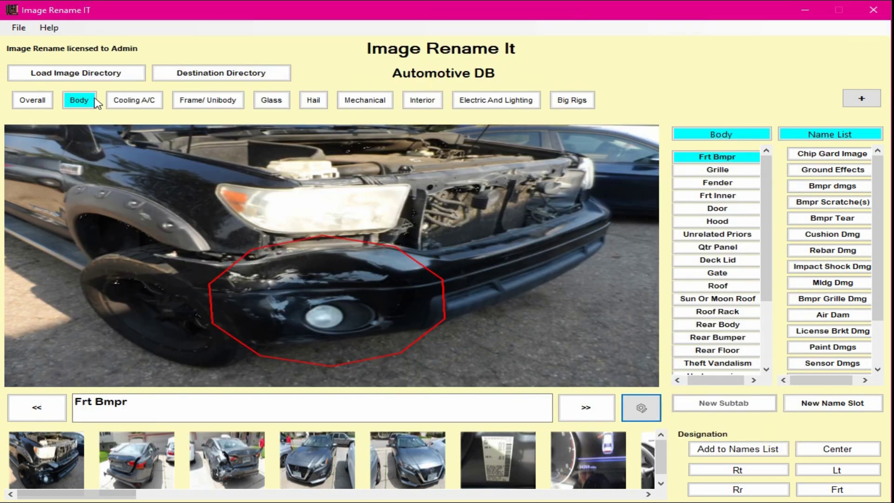
pyautogui.click(80, 101)
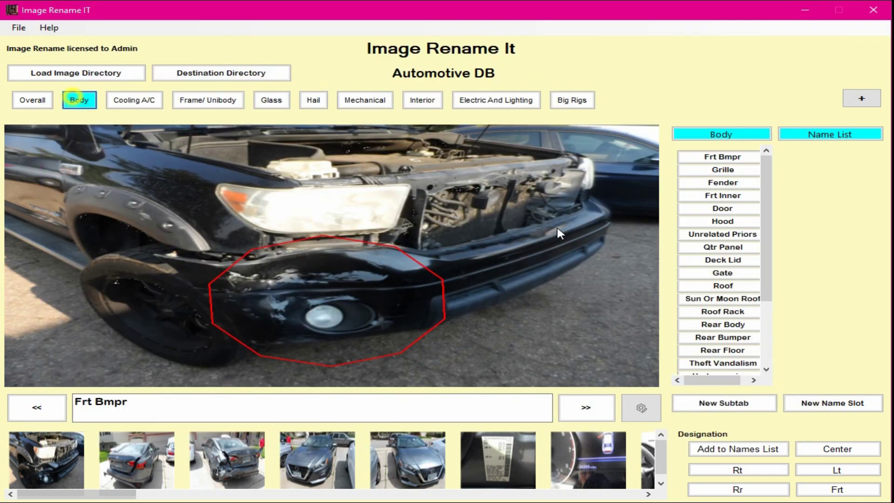
pyautogui.click(708, 158)
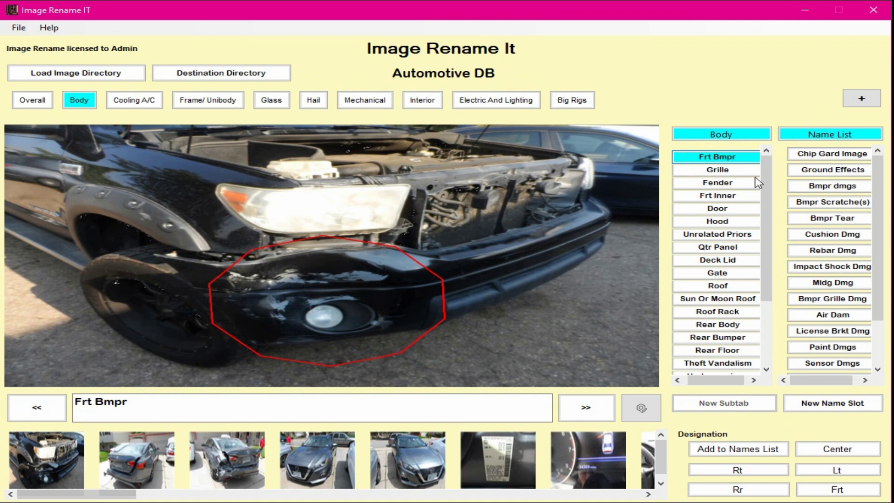
pyautogui.click(747, 471)
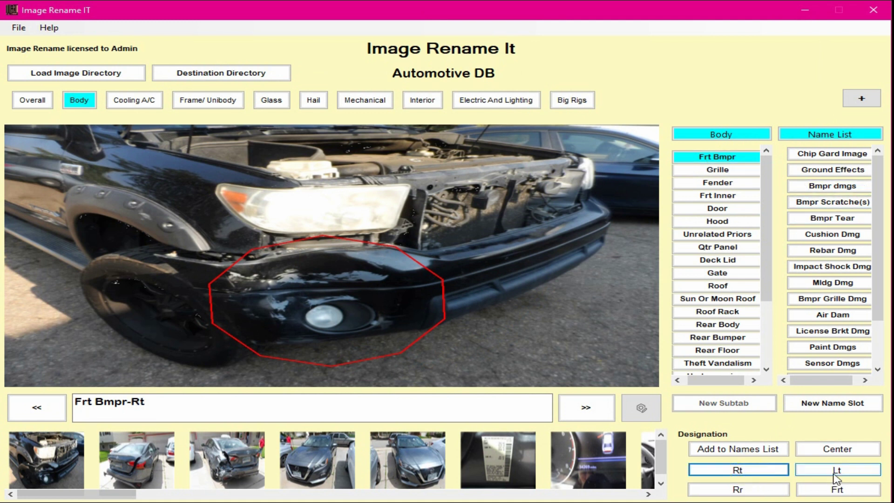
pyautogui.click(834, 488)
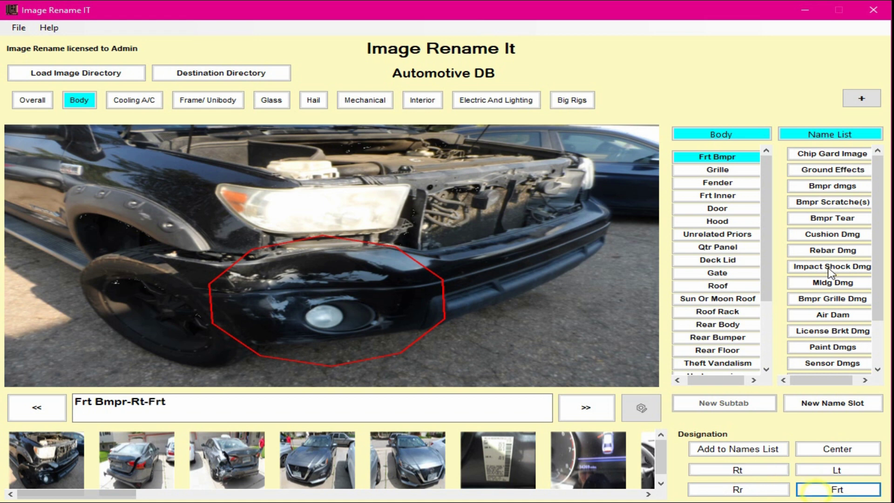
pyautogui.click(822, 186)
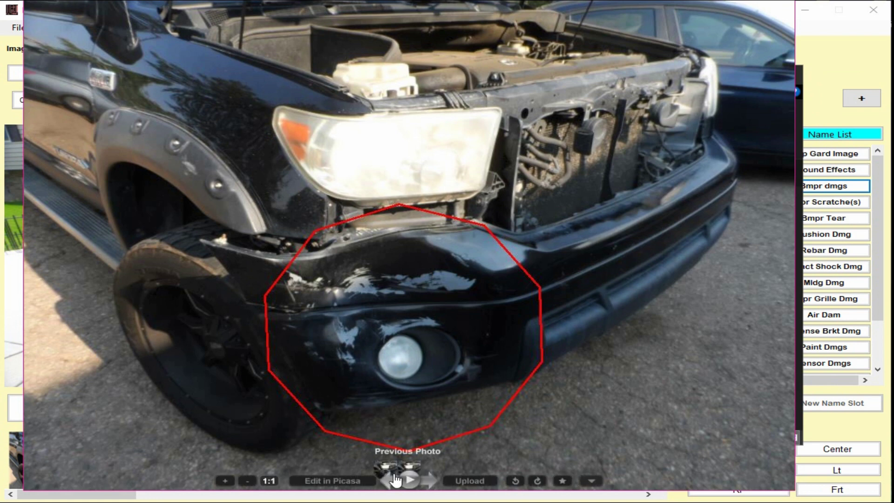
# Compare the unmarked 4 Corners-Rt Frt Corner All photo with the circled bumper damage photo in the photo viewer.
pyautogui.click(395, 480)
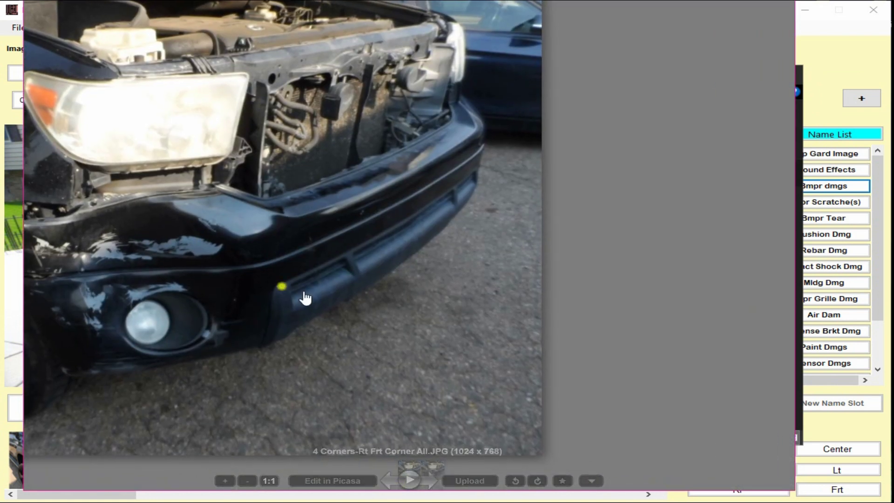
pyautogui.moveTo(305, 298); pyautogui.dragTo(535, 329)
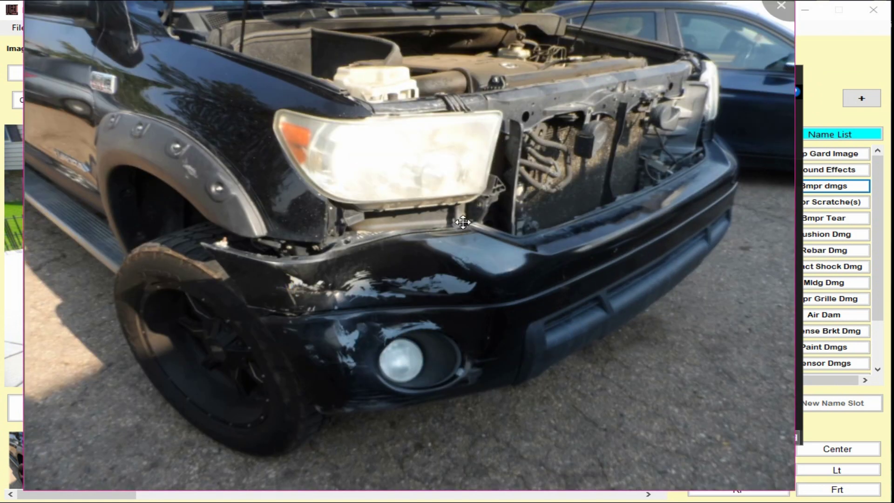
pyautogui.moveTo(438, 233); pyautogui.dragTo(433, 180)
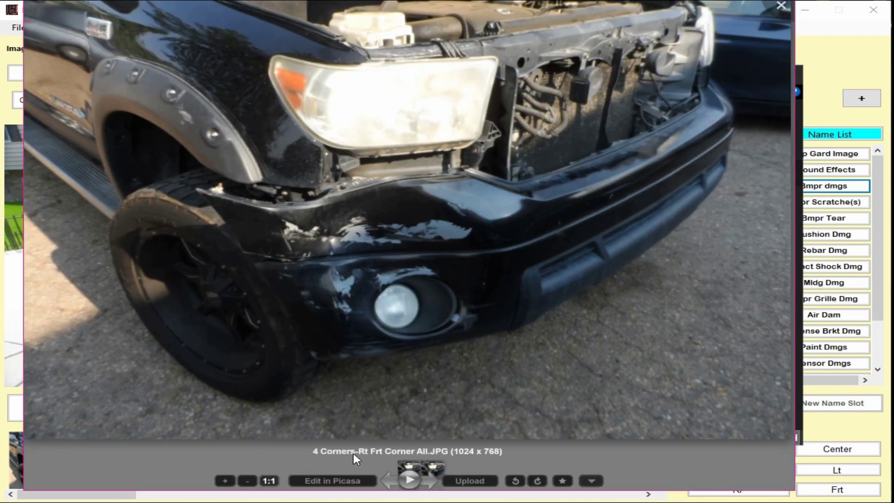
pyautogui.moveTo(438, 326); pyautogui.dragTo(442, 345)
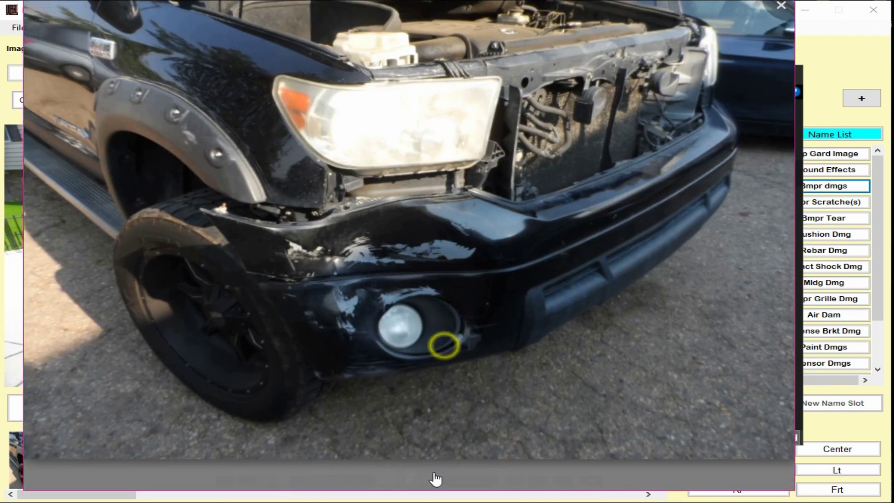
pyautogui.click(410, 480)
pyautogui.click(612, 364)
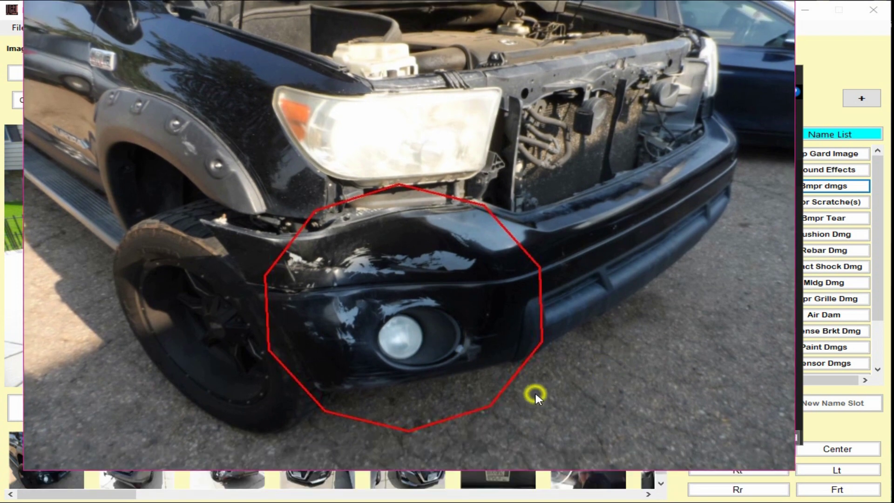
pyautogui.moveTo(392, 454)
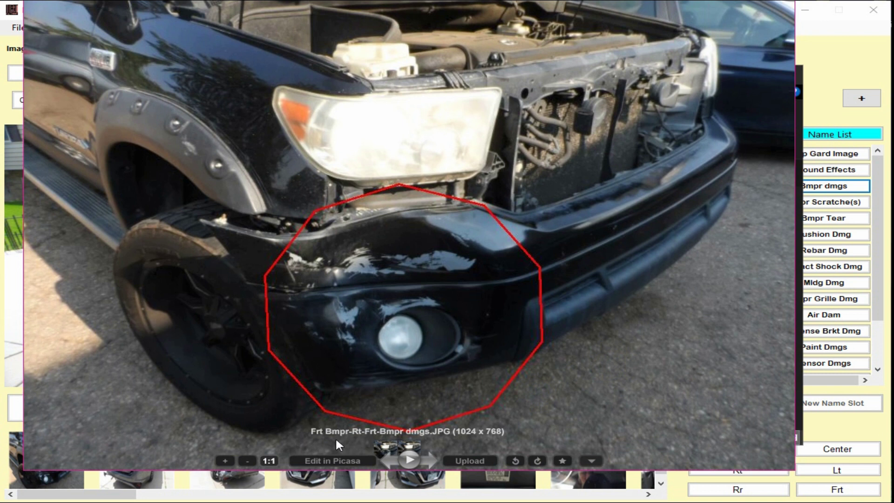
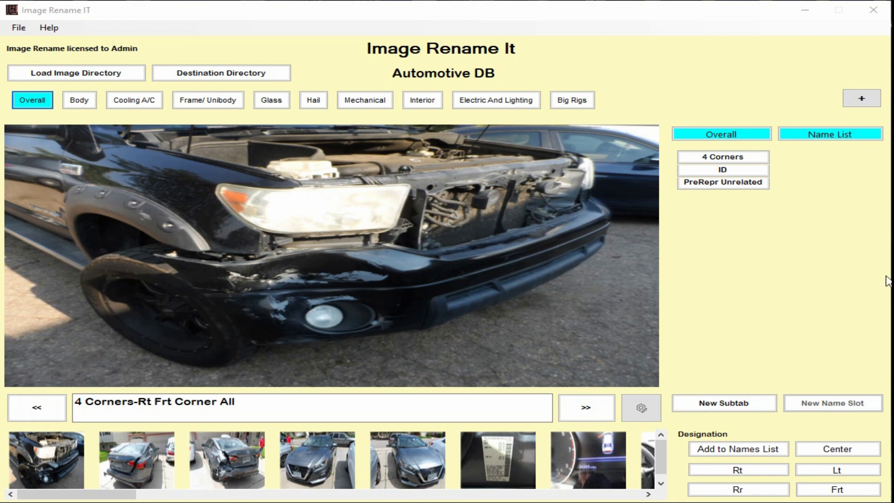
# Add a new main category named Test and open it.
pyautogui.click(864, 101)
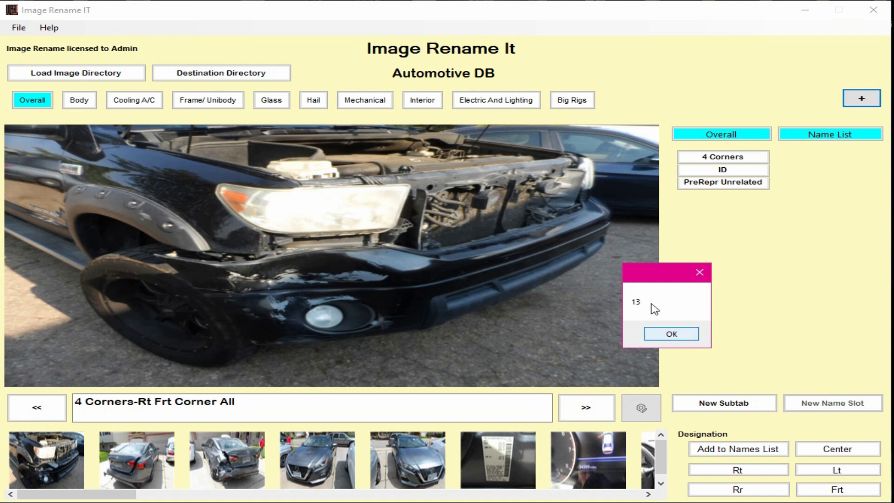
pyautogui.click(671, 337)
pyautogui.click(671, 337)
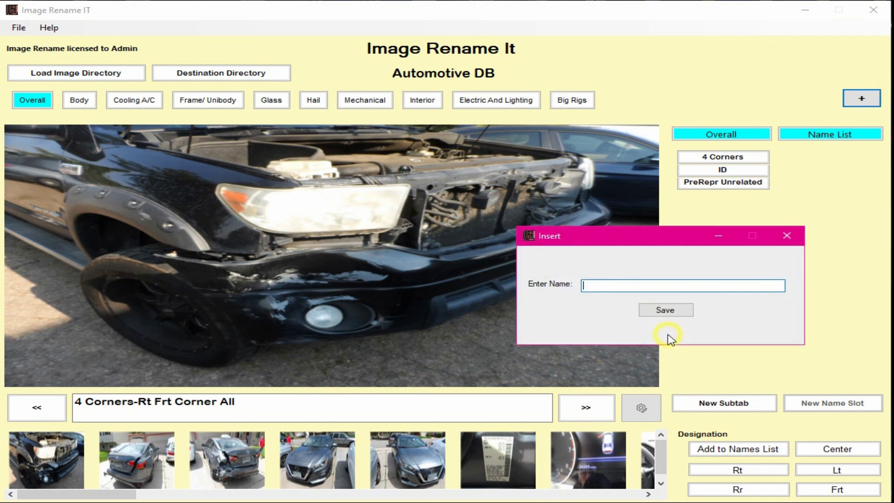
pyautogui.click(606, 283)
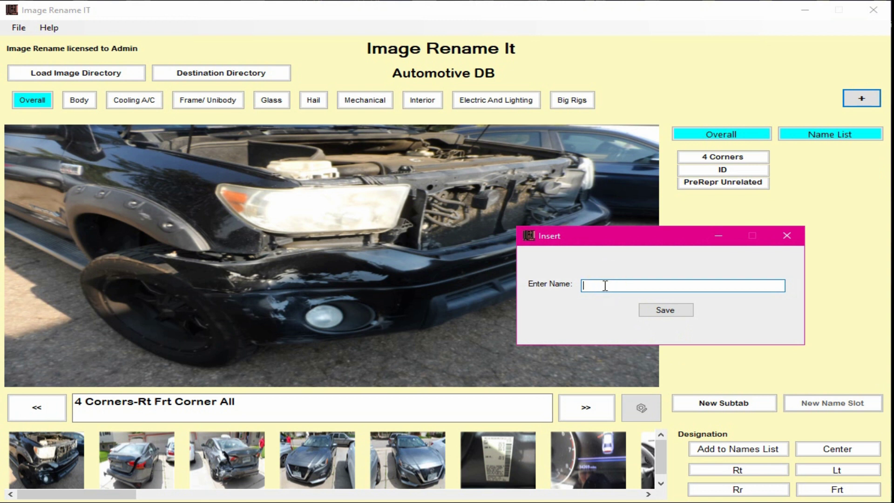
pyautogui.write('Test')
pyautogui.click(659, 309)
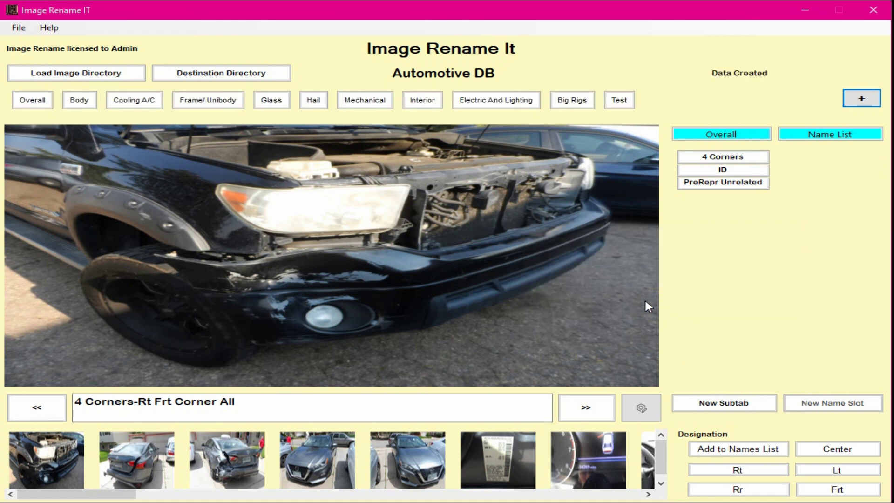
pyautogui.click(621, 102)
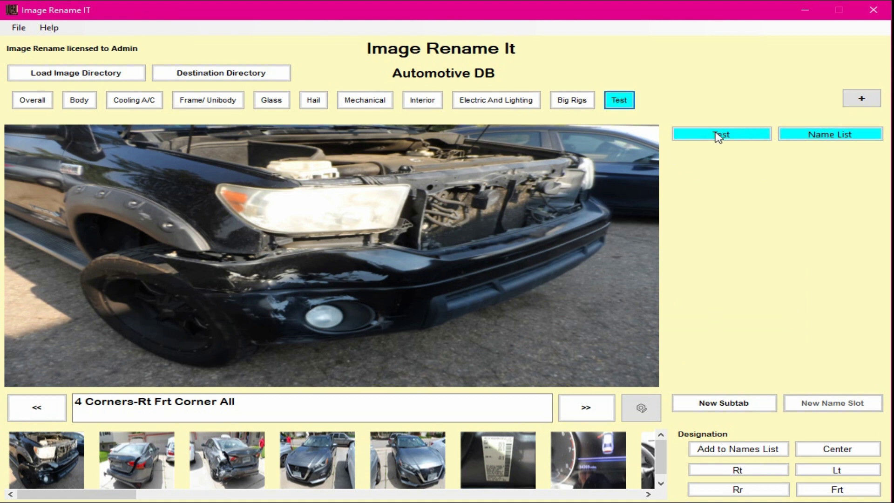
pyautogui.rightClick(617, 106)
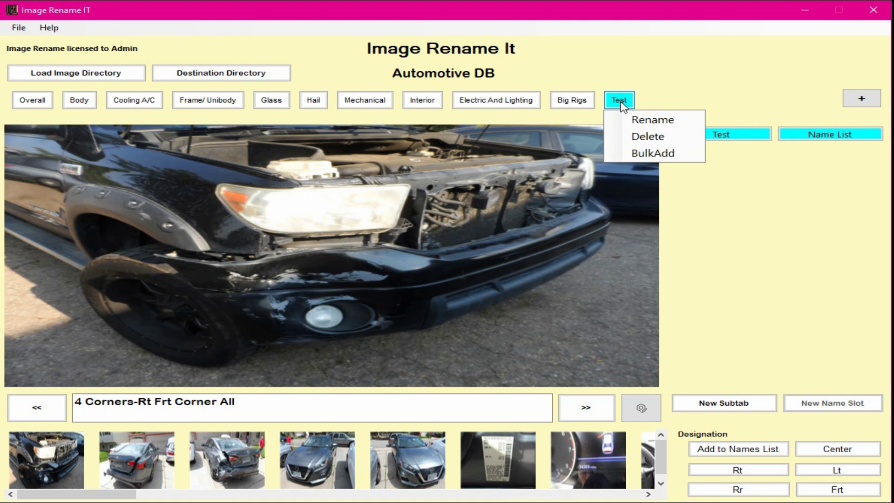
pyautogui.click(656, 122)
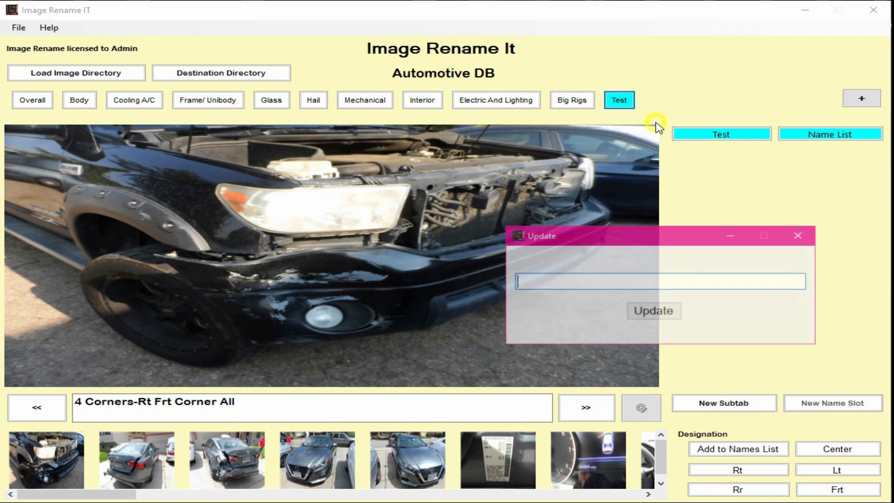
pyautogui.click(799, 234)
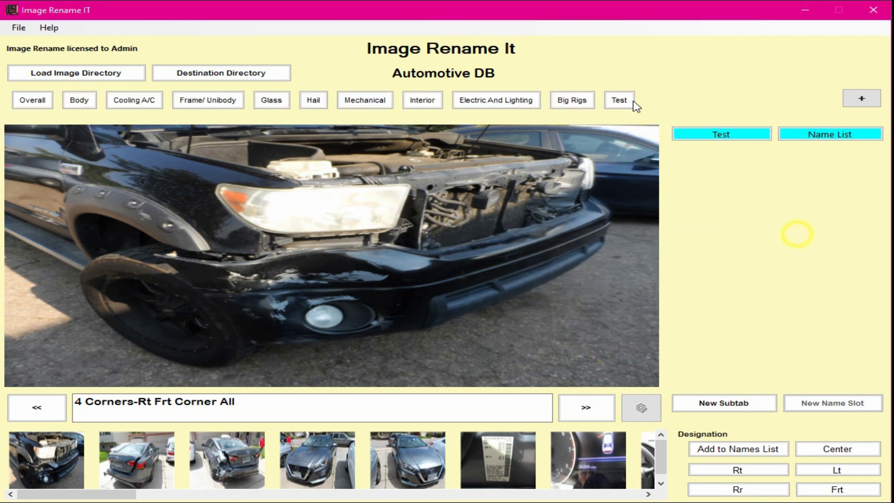
# Open the bulk-add form for the Test category, widen it and reposition it over the photo.
pyautogui.rightClick(624, 100)
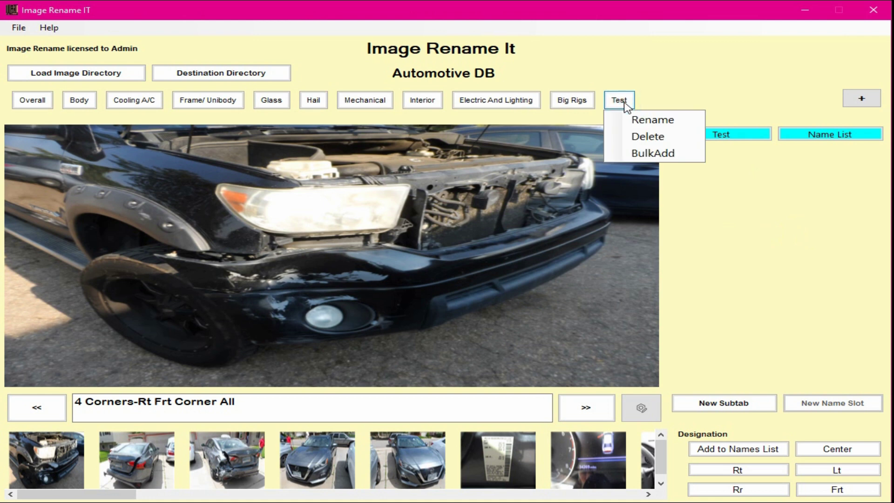
pyautogui.click(642, 154)
pyautogui.moveTo(170, 44); pyautogui.dragTo(235, 84)
pyautogui.moveTo(365, 284); pyautogui.dragTo(540, 284)
pyautogui.moveTo(356, 88); pyautogui.dragTo(451, 132)
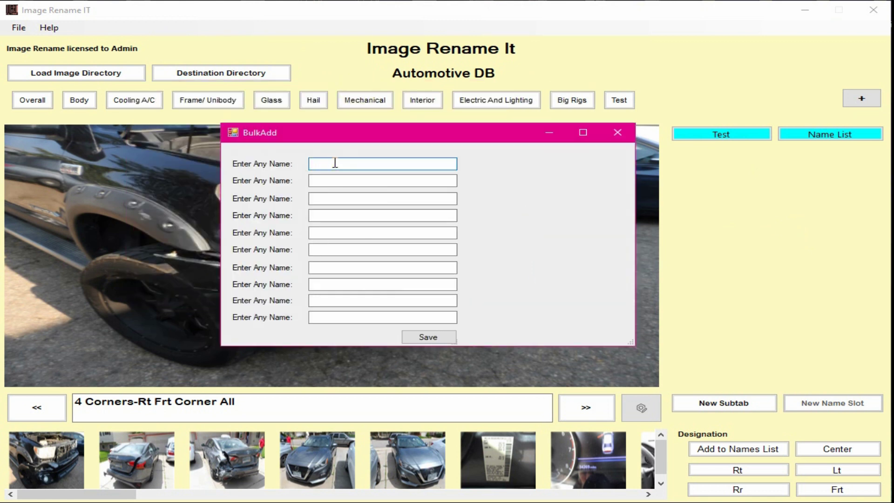
# Bulk-add the subtabs Test 1, Test 2 and Test3, save them, and reload the Test category.
pyautogui.write('Test 1')
pyautogui.click(330, 179)
pyautogui.write('Te')
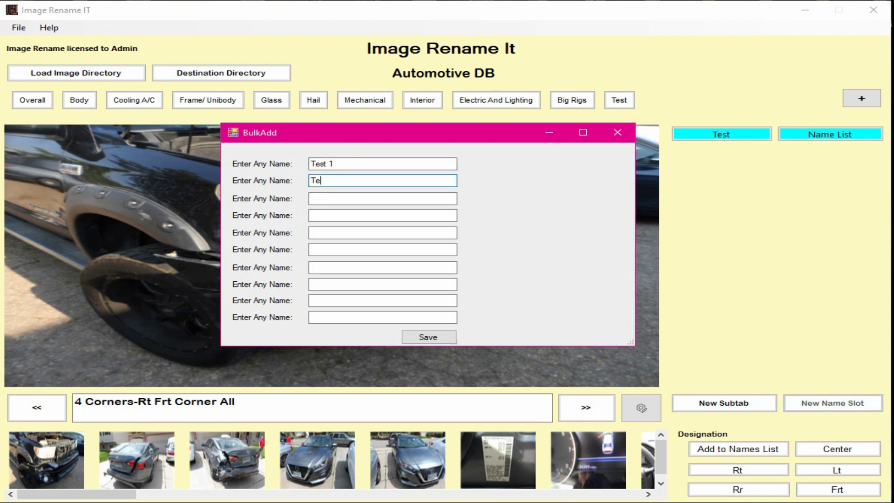
pyautogui.write('st 2')
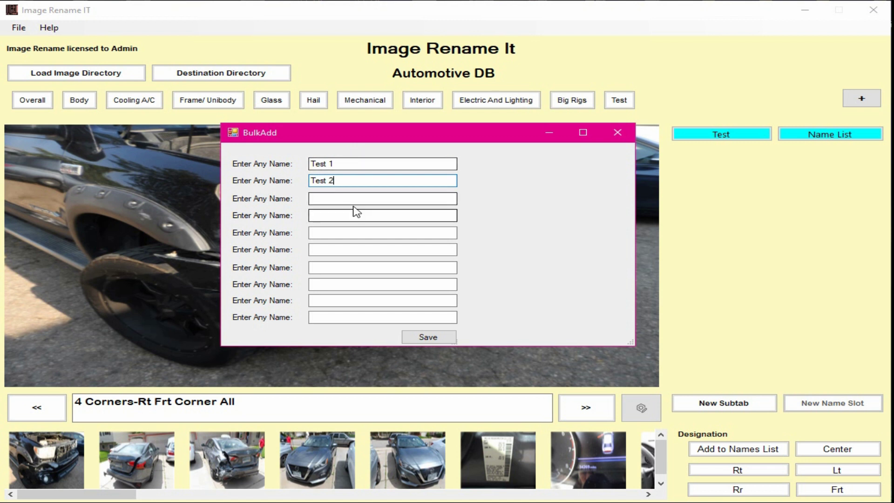
pyautogui.click(342, 198)
pyautogui.write('Test')
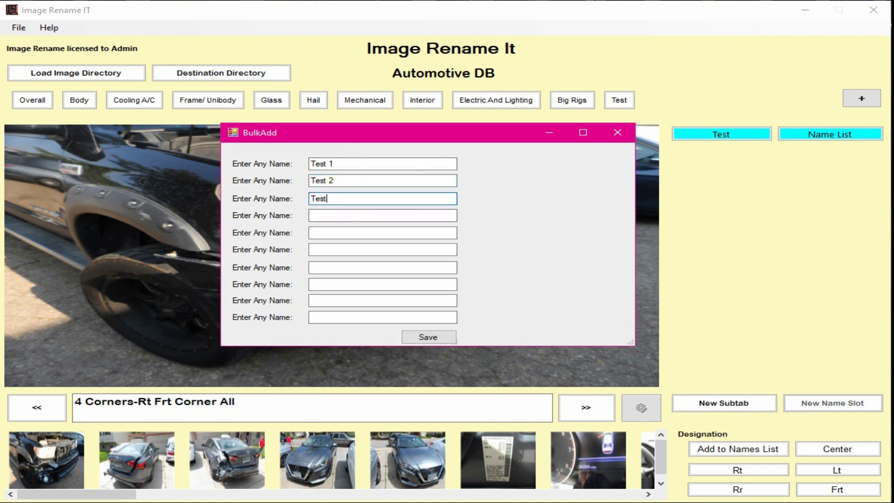
pyautogui.write('3')
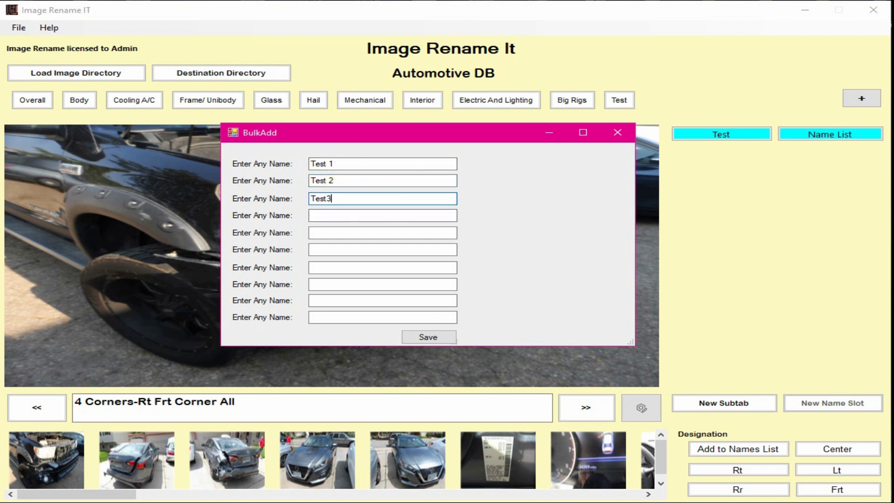
pyautogui.click(429, 337)
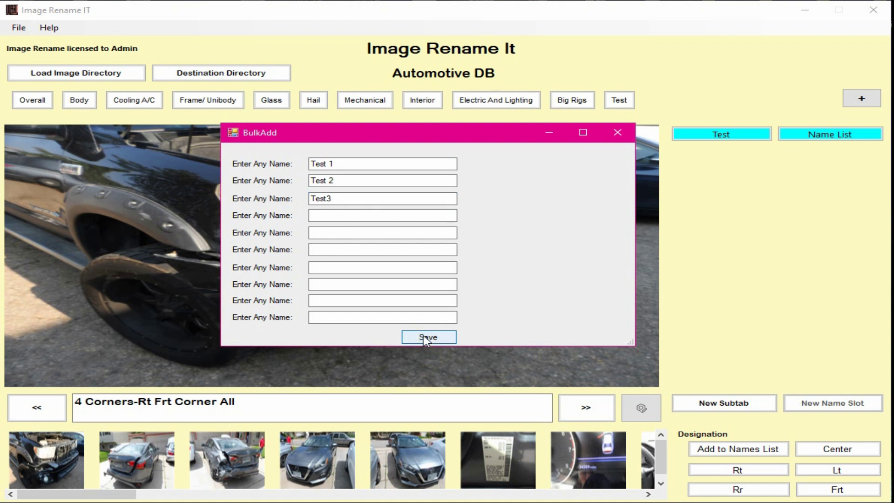
pyautogui.click(617, 133)
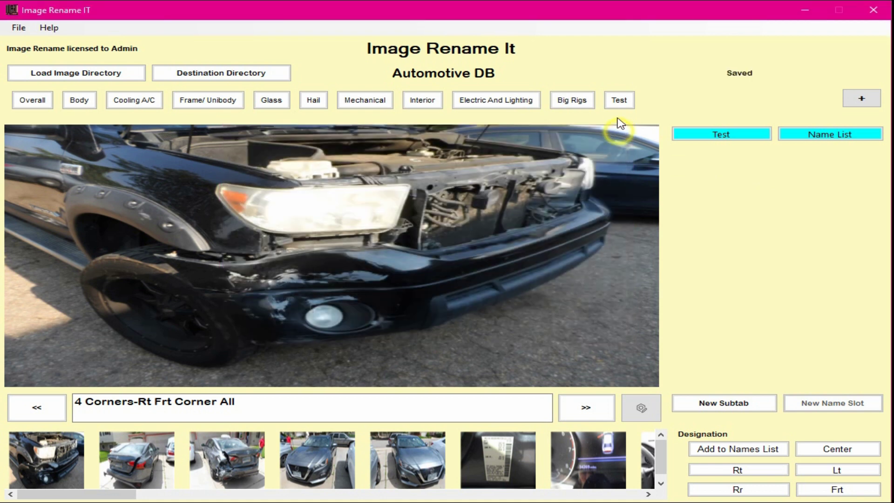
pyautogui.click(619, 101)
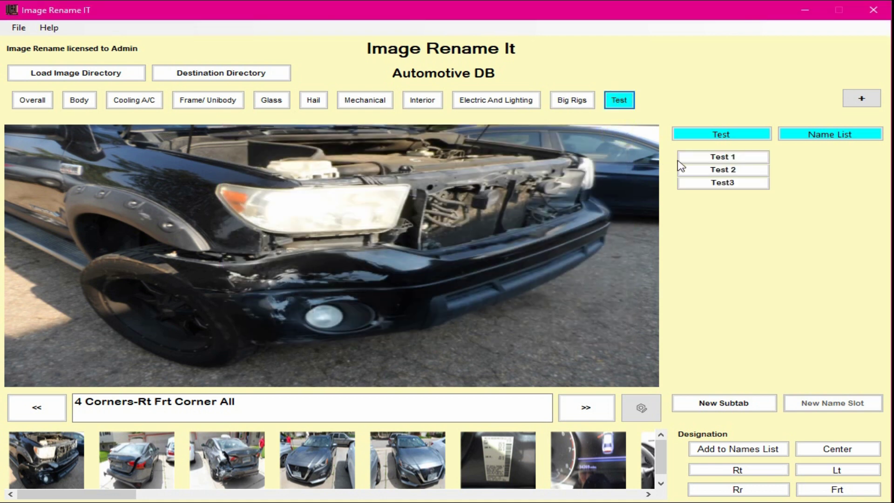
# Select the Test 1, Test 2 and Test3 subtabs in turn to check their name lists.
pyautogui.click(693, 156)
pyautogui.click(705, 170)
pyautogui.click(706, 183)
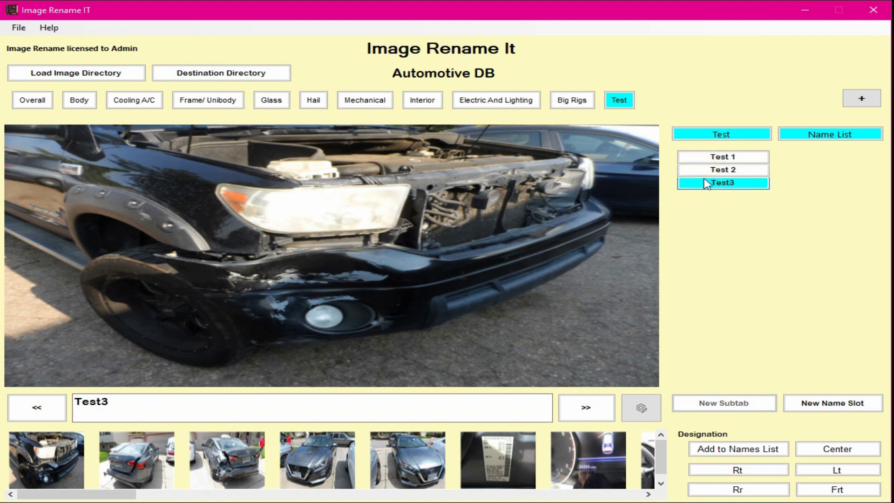
# Bulk-add the names Tester 1 and Tester 2 to the Test 1 subtab and reload its name list.
pyautogui.click(707, 157)
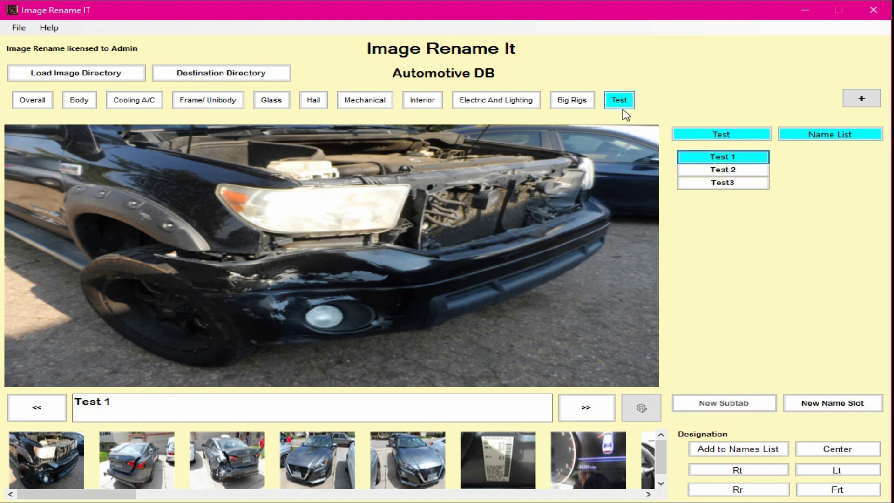
pyautogui.rightClick(705, 159)
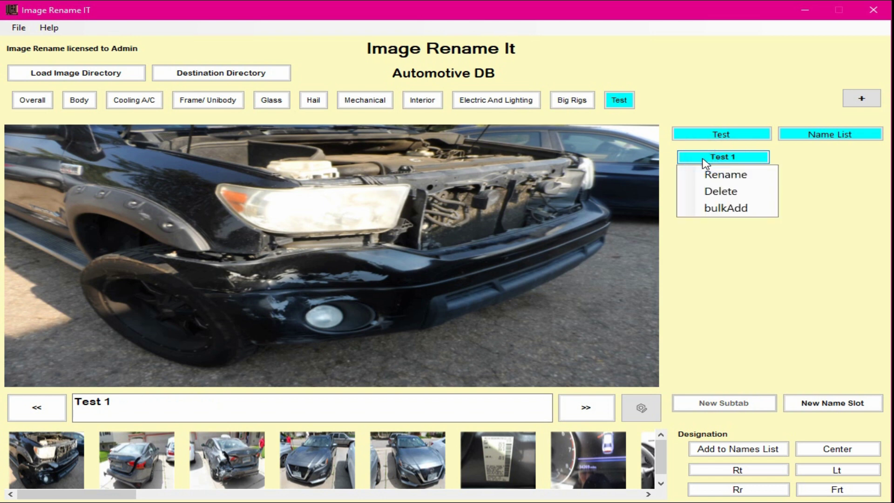
pyautogui.click(730, 209)
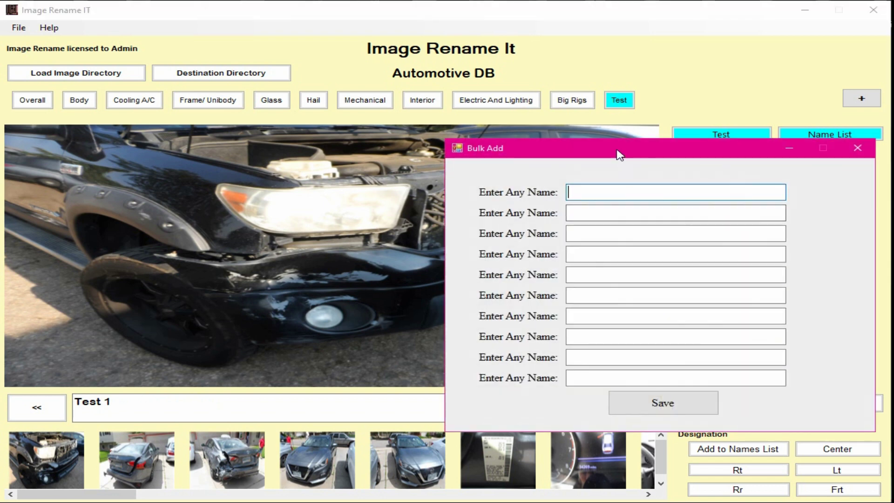
pyautogui.moveTo(609, 145); pyautogui.dragTo(347, 100)
pyautogui.click(336, 139)
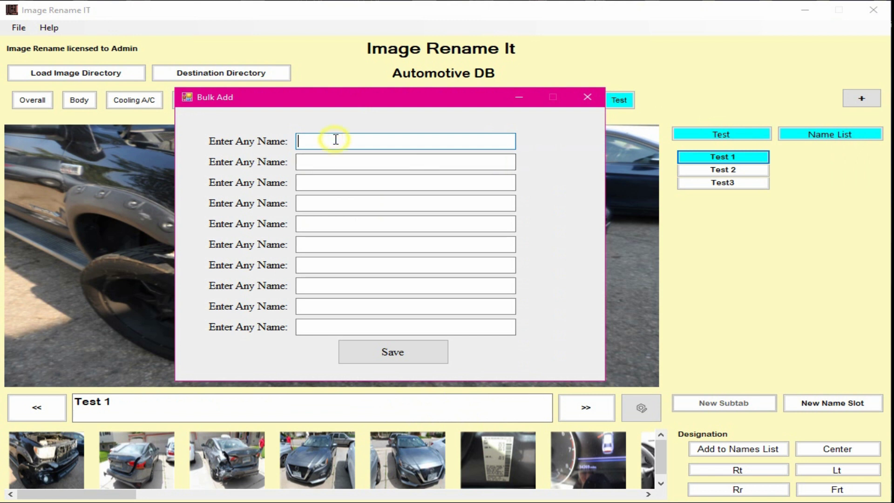
pyautogui.write('Tester 1')
pyautogui.click(336, 164)
pyautogui.write('Tester 2')
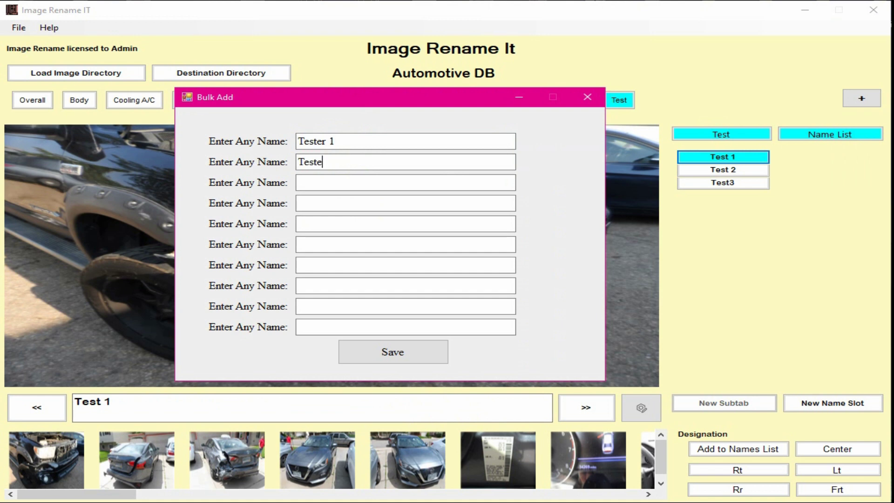
pyautogui.click(393, 352)
pyautogui.click(585, 96)
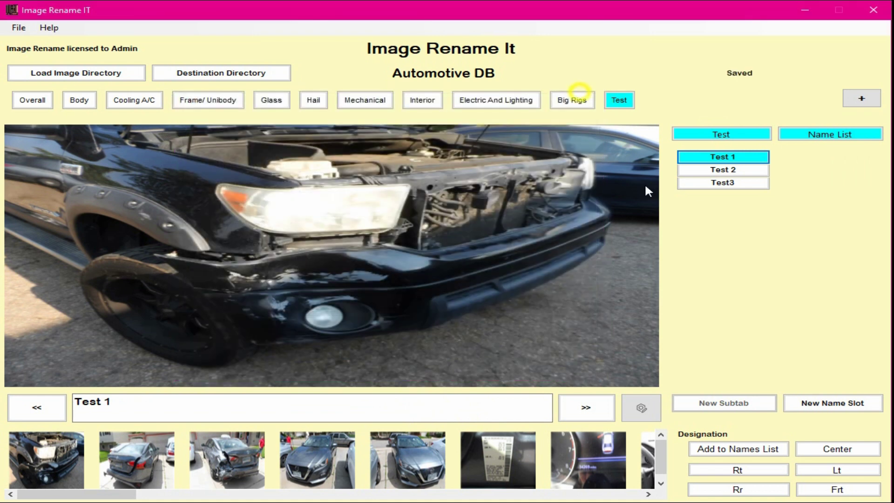
pyautogui.click(719, 158)
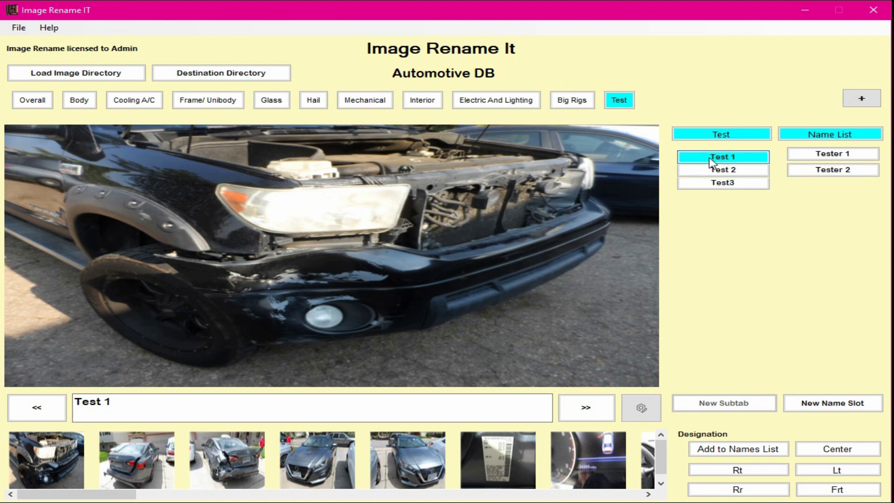
# Compare the name lists of Test 2 and Test3 with the one under Test 1.
pyautogui.click(753, 170)
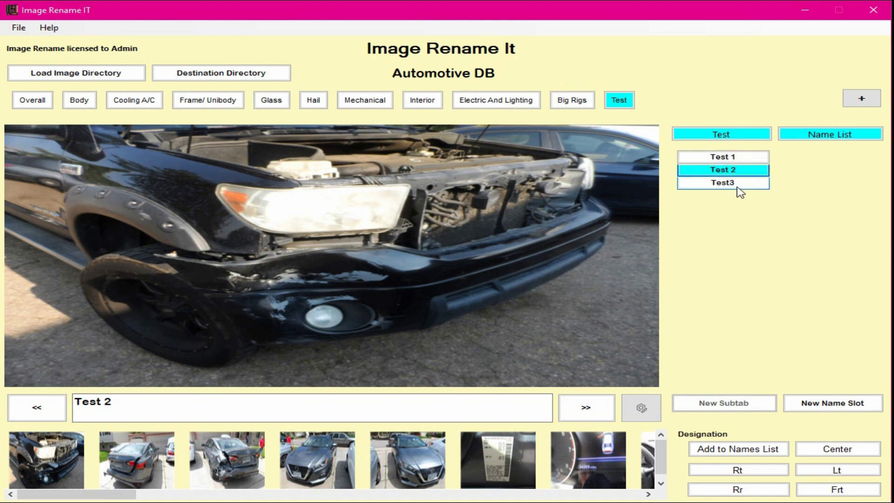
pyautogui.click(734, 183)
pyautogui.click(721, 159)
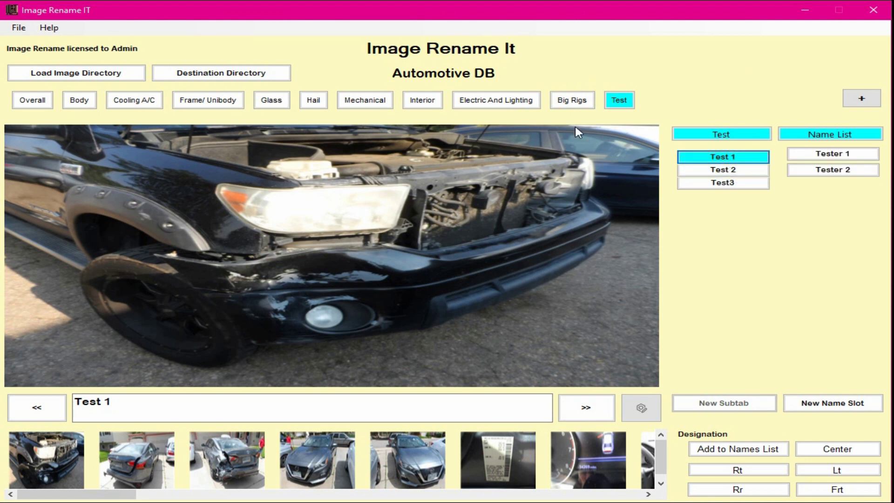
pyautogui.click(723, 169)
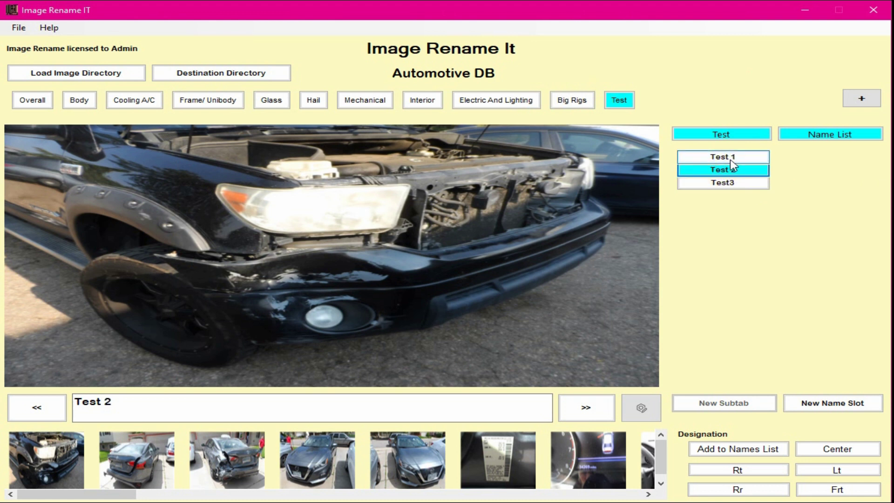
pyautogui.click(732, 158)
# Add a new name slot called Test 4 to the Test3 subtab and reload its name list.
pyautogui.click(728, 186)
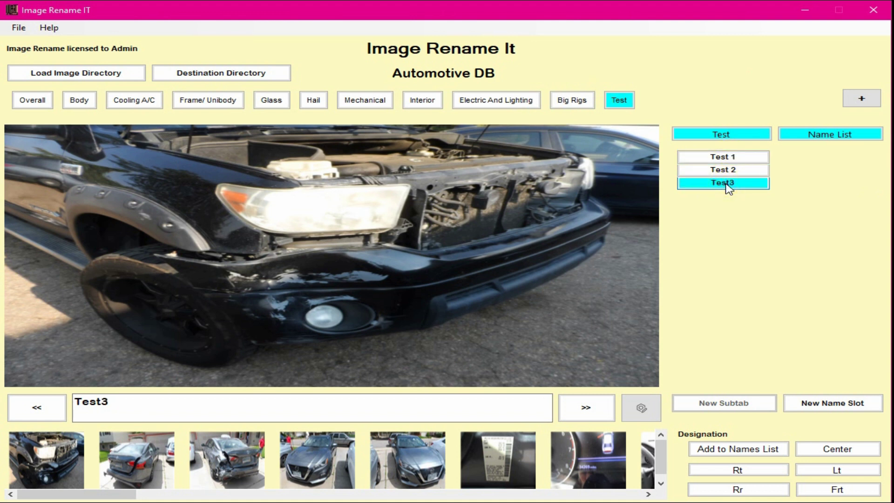
pyautogui.click(827, 407)
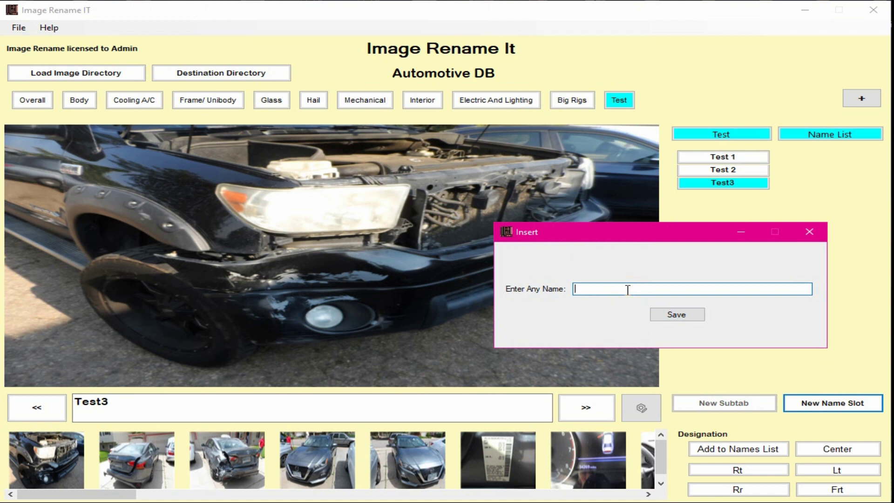
pyautogui.write('Test 4')
pyautogui.click(677, 313)
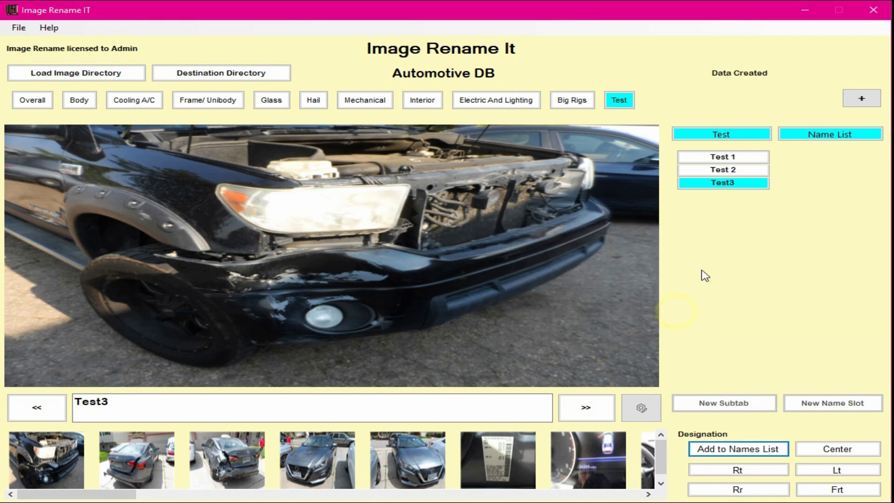
pyautogui.click(714, 186)
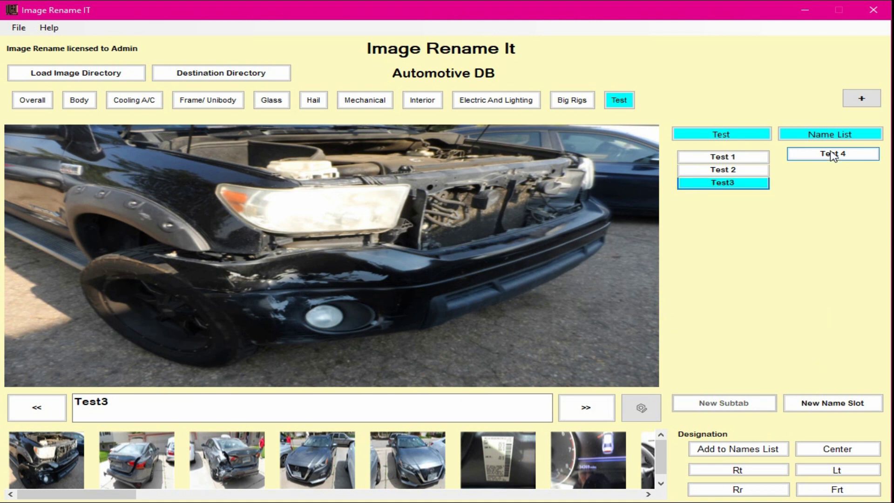
# Add a new subtab named Junk to the Test category and reload the category.
pyautogui.click(621, 101)
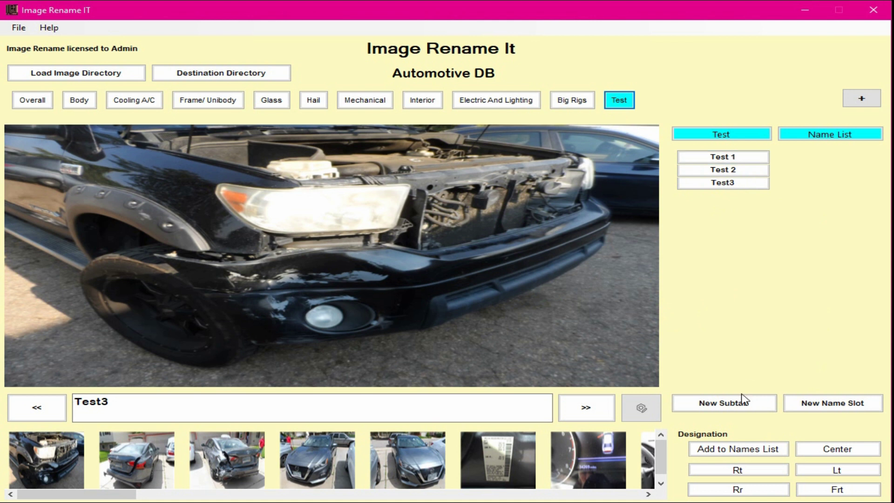
pyautogui.click(716, 406)
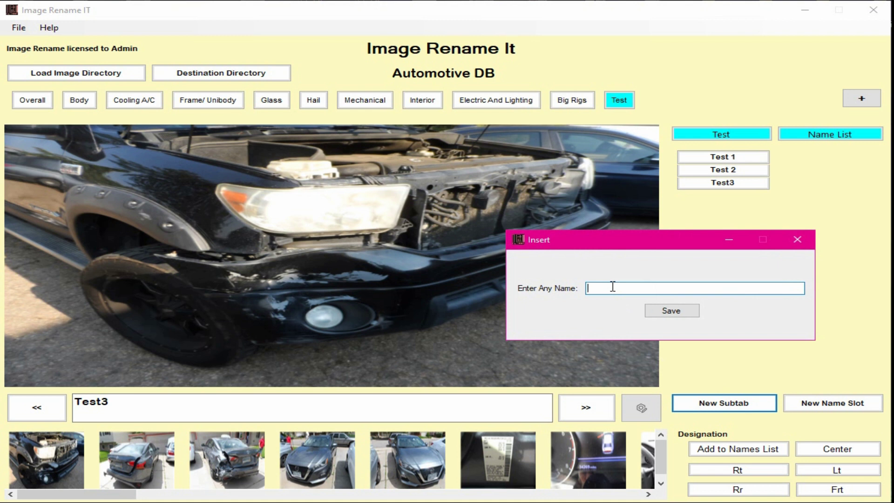
pyautogui.write('Junk')
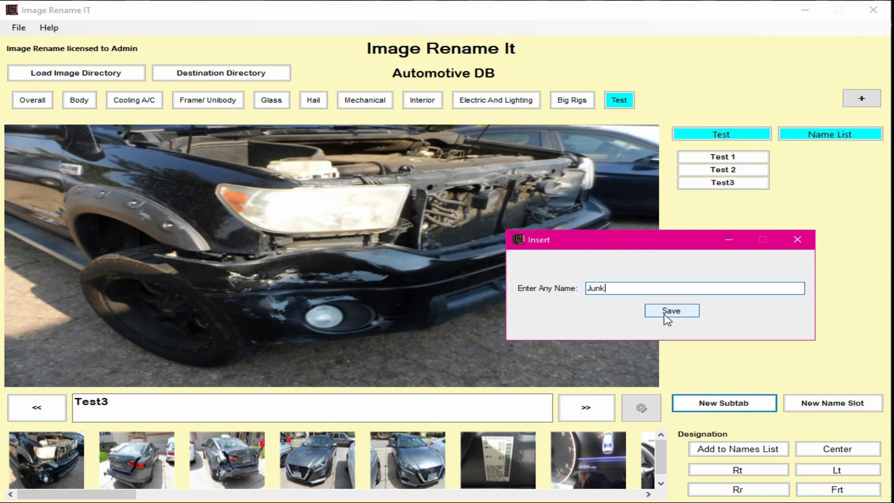
pyautogui.click(669, 312)
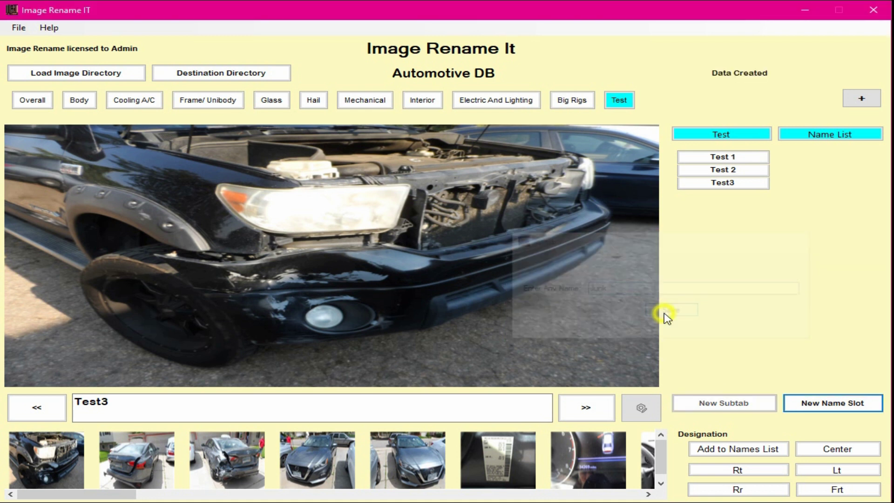
pyautogui.click(620, 106)
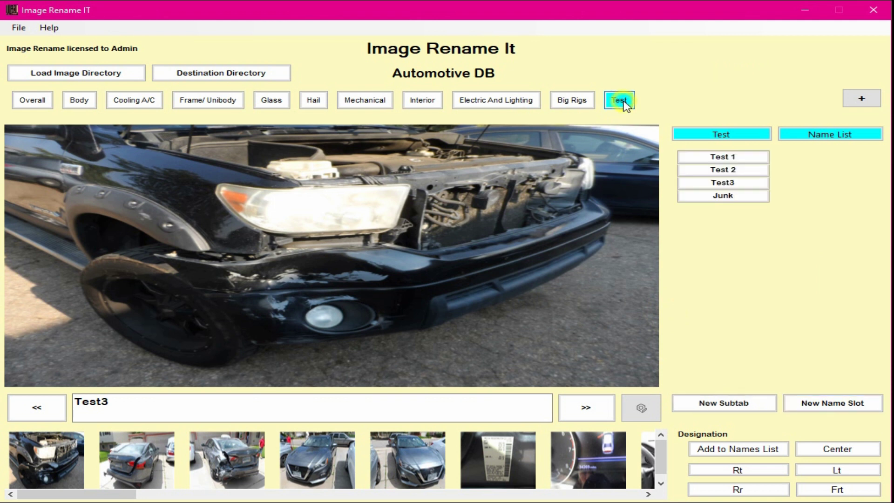
# Check the name lists of the Junk, Test 1, Test 2 and Test3 subtabs, ending on Junk.
pyautogui.click(723, 198)
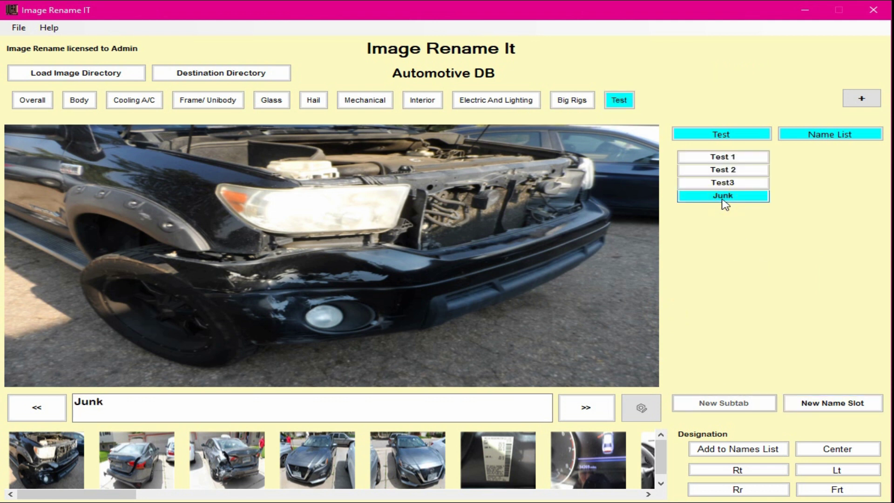
pyautogui.click(722, 156)
pyautogui.click(721, 169)
pyautogui.click(726, 183)
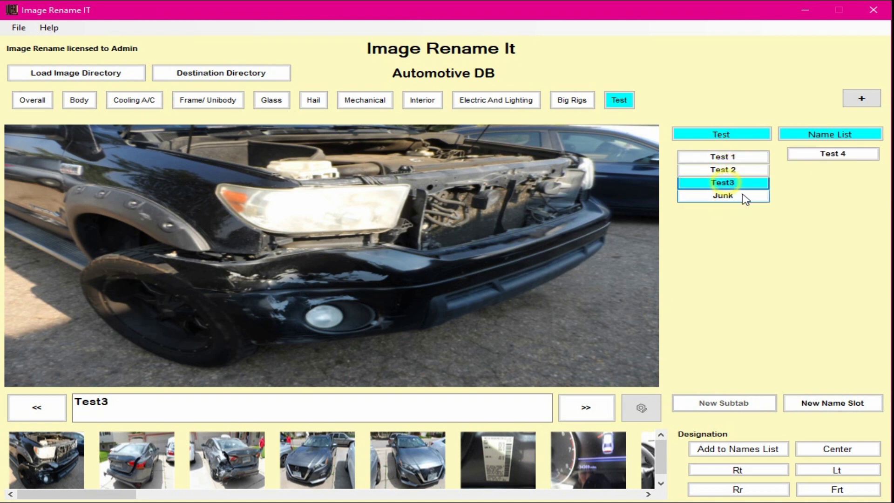
pyautogui.click(742, 198)
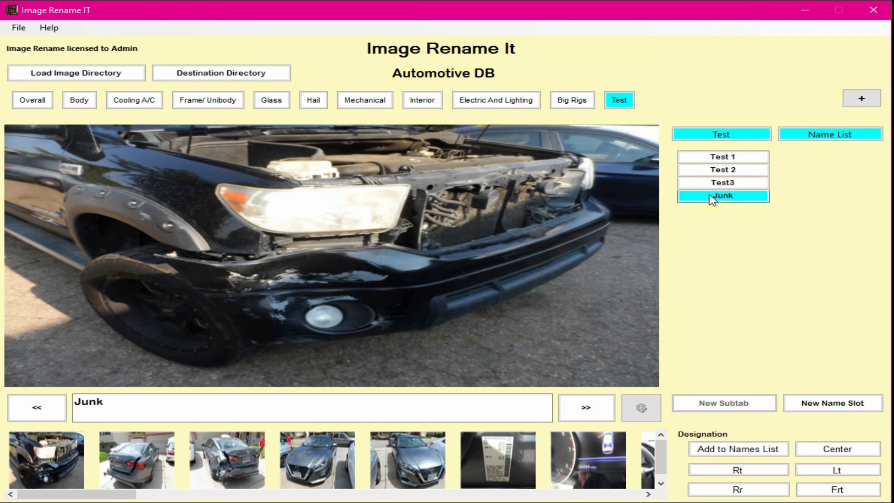
# Select the third photo, add the name Total Loss to the Junk subtab's name list and reload that list.
pyautogui.click(231, 467)
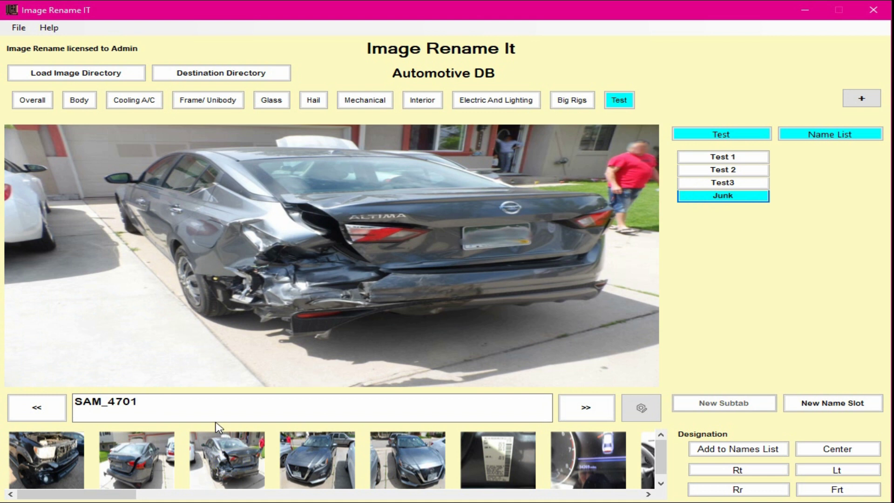
pyautogui.click(723, 198)
pyautogui.moveTo(109, 402); pyautogui.dragTo(43, 399)
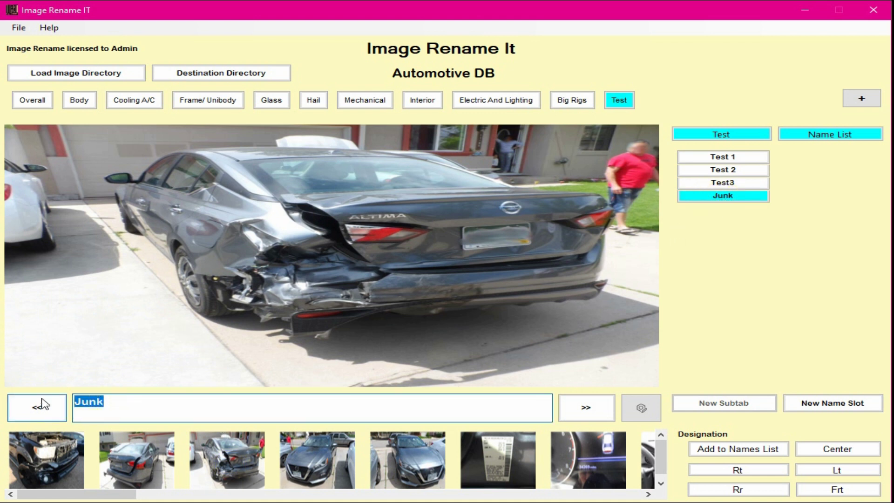
pyautogui.write('Total L')
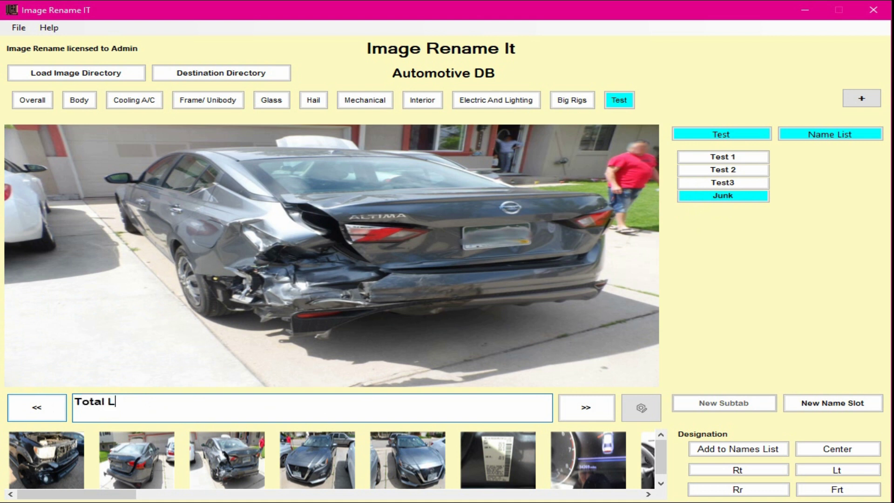
pyautogui.write('oss')
pyautogui.click(724, 196)
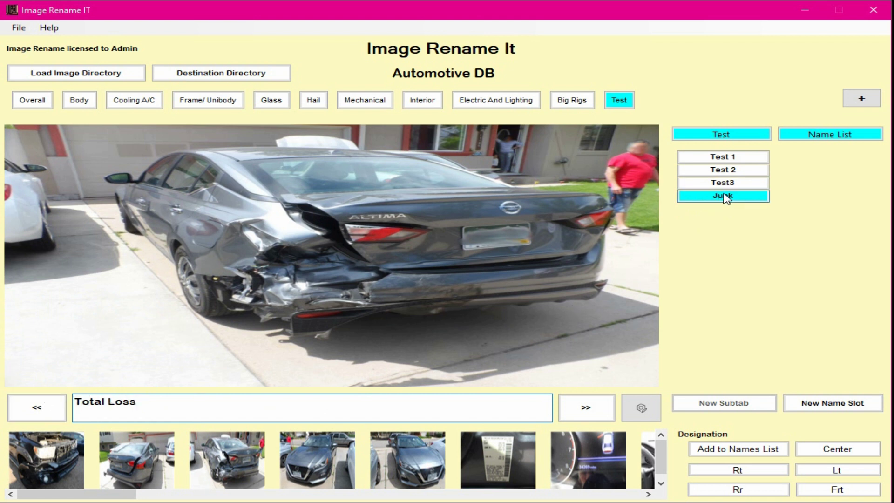
pyautogui.click(710, 452)
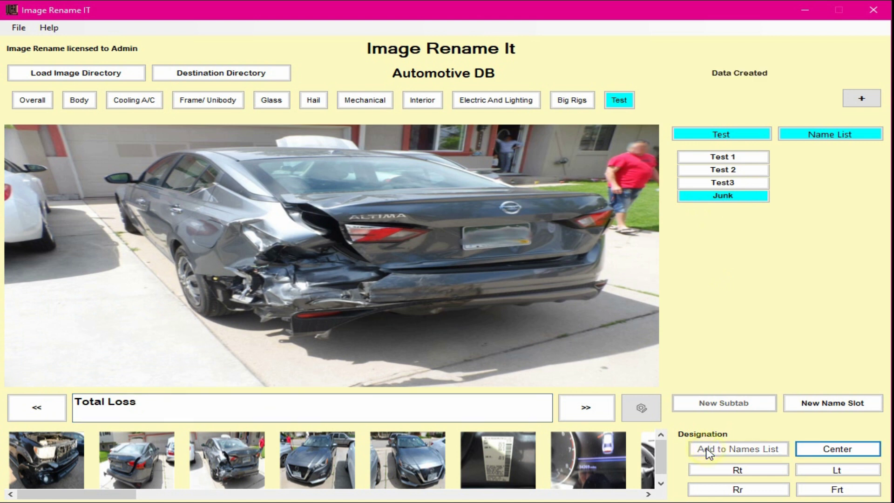
pyautogui.click(716, 198)
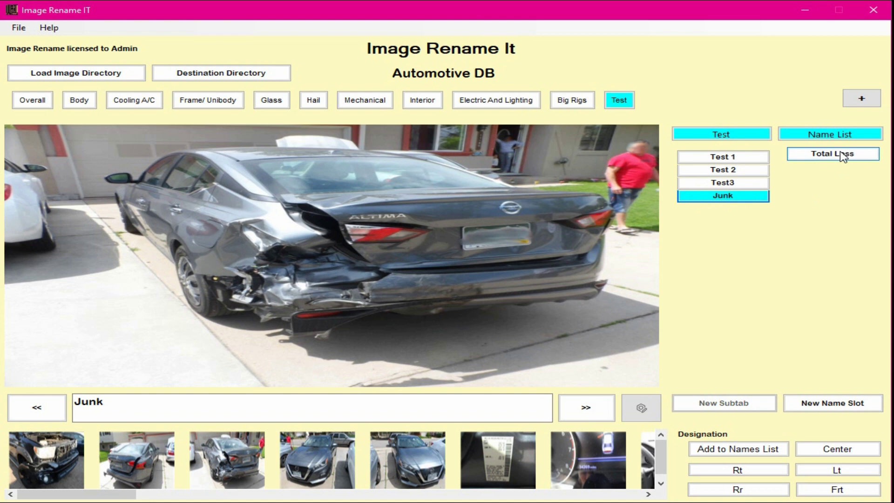
# Name the rear-damage Altima photo Junk-Total Loss and check the saved file in the xyz folder.
pyautogui.click(108, 404)
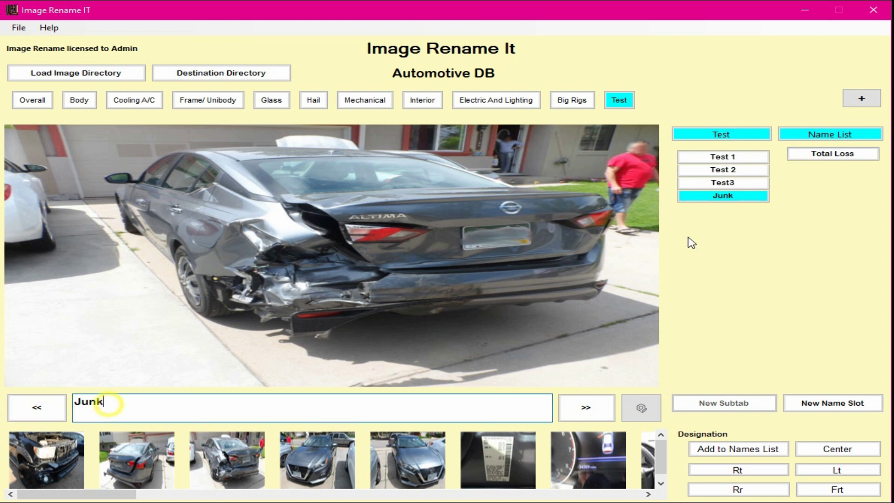
pyautogui.click(734, 183)
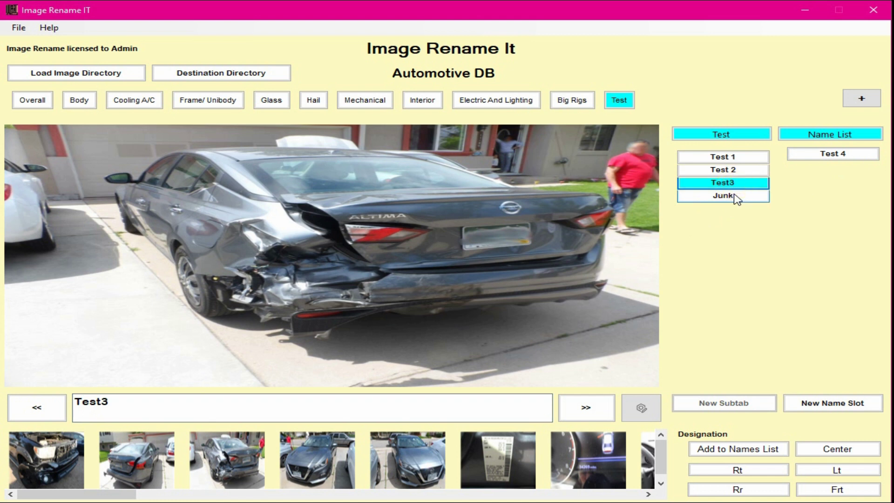
pyautogui.click(735, 197)
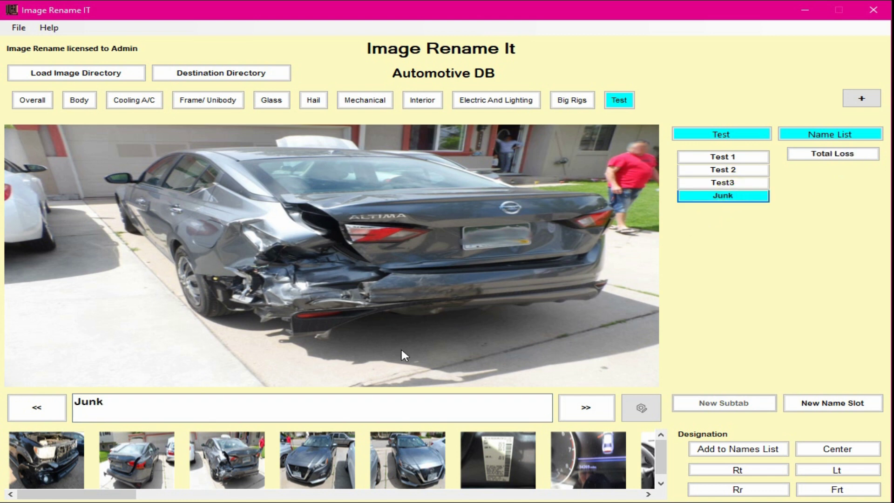
pyautogui.click(821, 156)
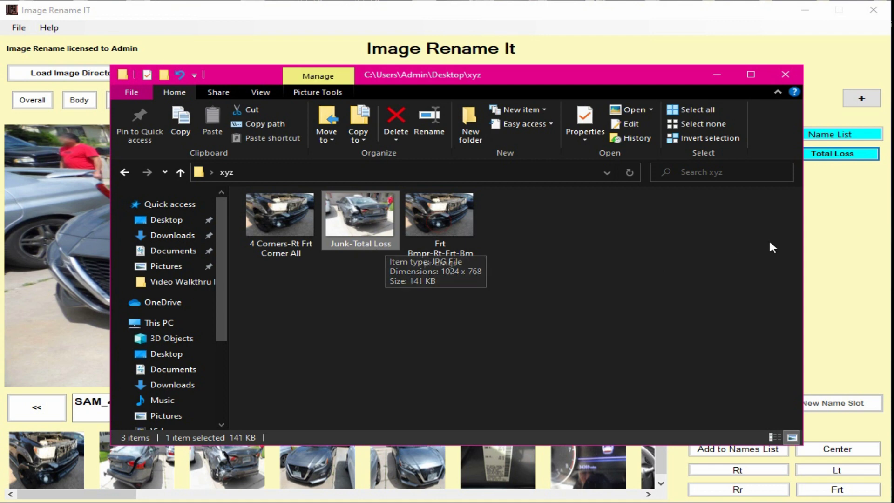
pyautogui.click(713, 73)
# Review the name lists of the Test3, Test 2 and Test 1 subtabs, ending on Test 1.
pyautogui.click(734, 185)
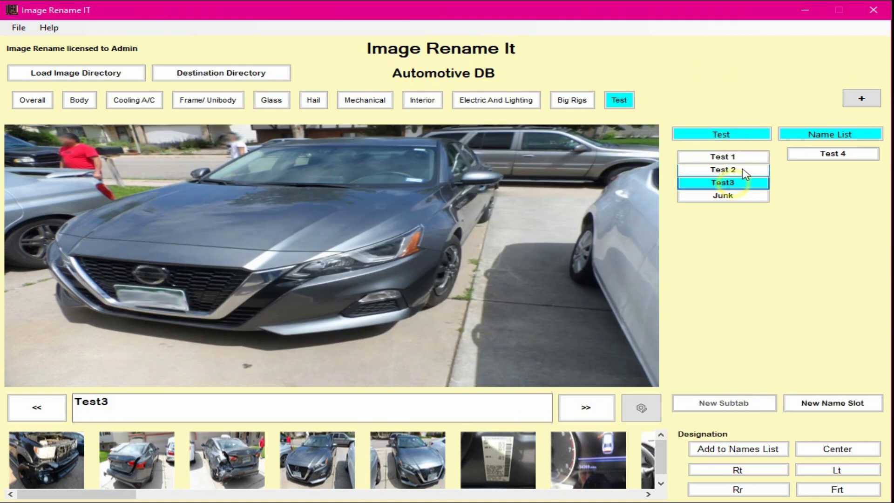
pyautogui.click(745, 169)
pyautogui.click(747, 161)
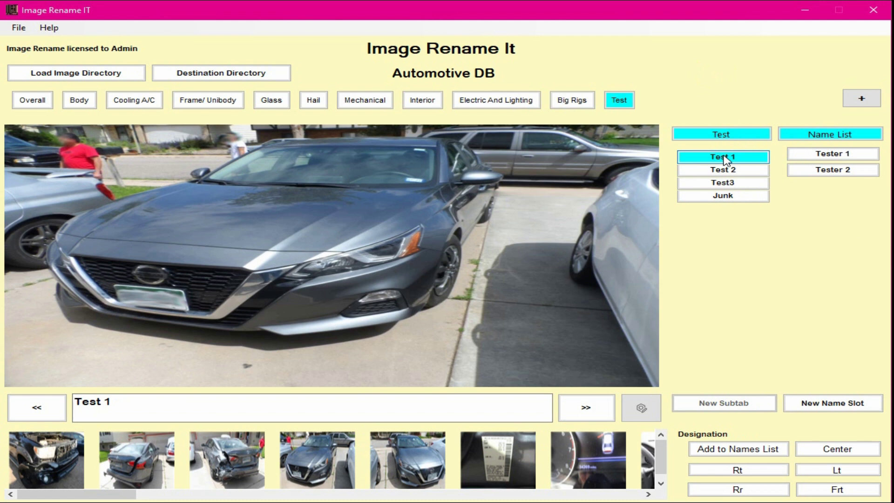
pyautogui.click(724, 159)
# View the databases available to open and close the selection without choosing one.
pyautogui.click(18, 29)
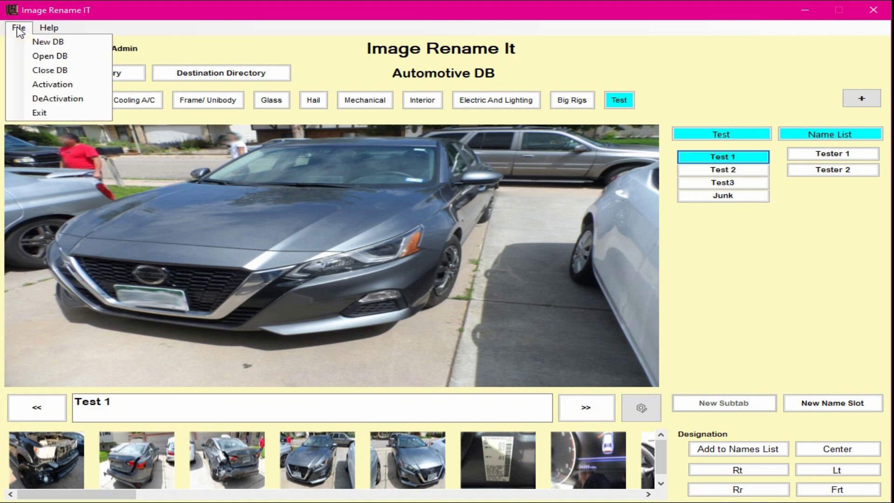
pyautogui.click(44, 57)
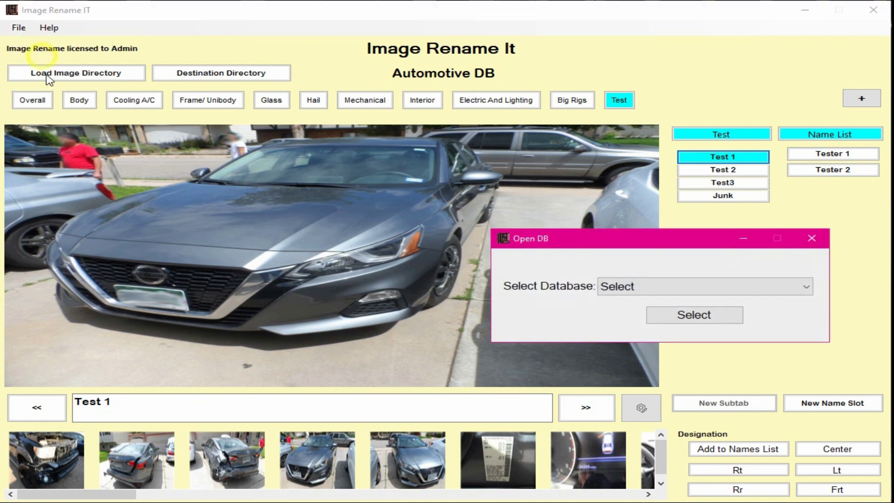
pyautogui.click(648, 287)
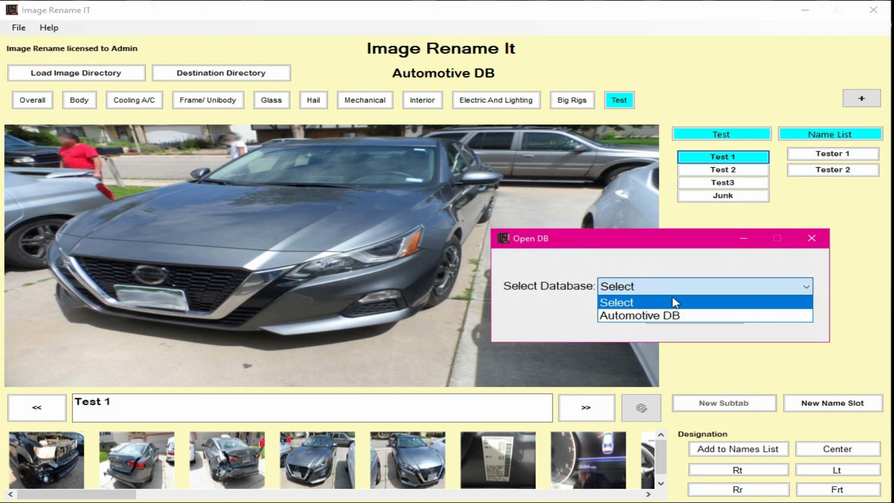
pyautogui.click(810, 239)
pyautogui.click(809, 238)
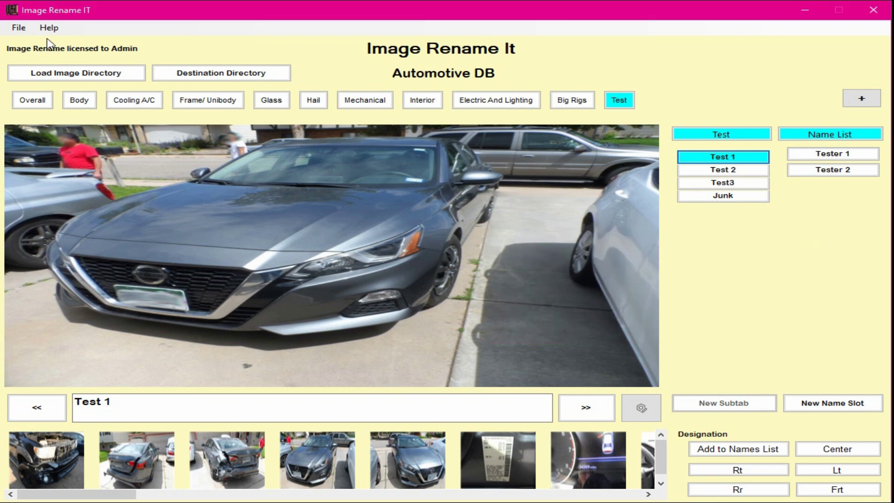
# Create a new database named Data 2.
pyautogui.click(23, 28)
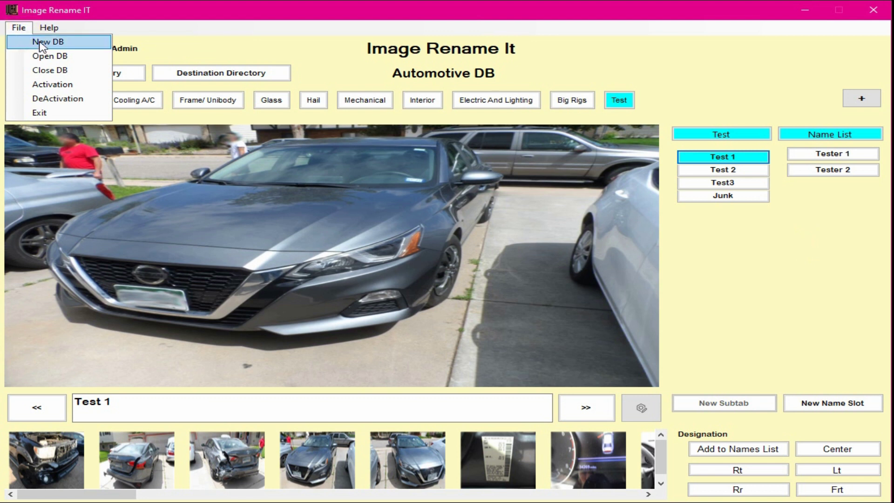
pyautogui.click(42, 42)
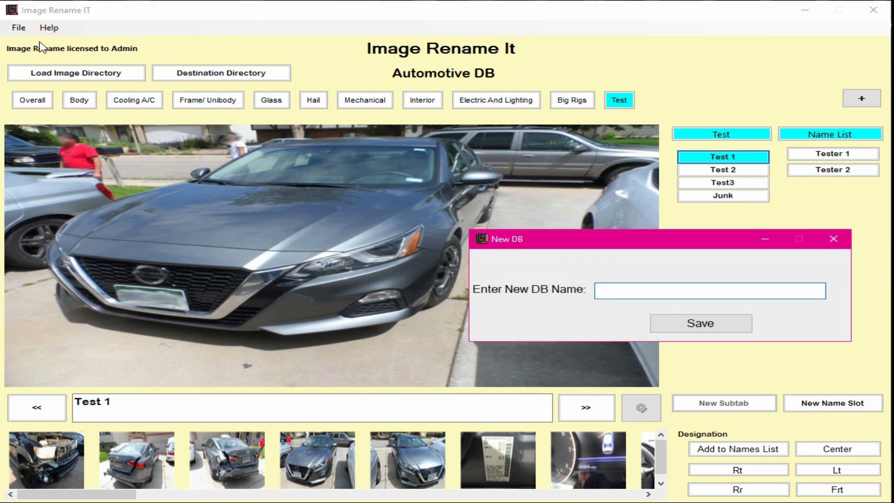
pyautogui.moveTo(630, 241); pyautogui.dragTo(384, 208)
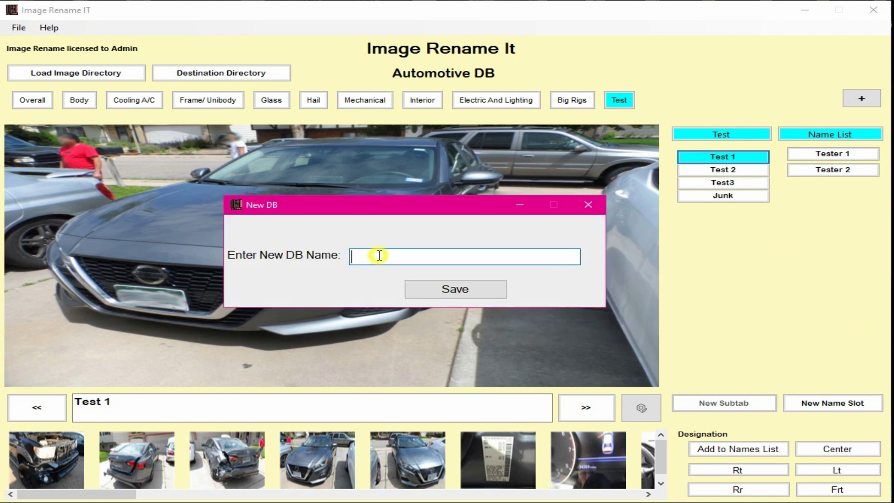
pyautogui.write('Data 2')
pyautogui.click(440, 291)
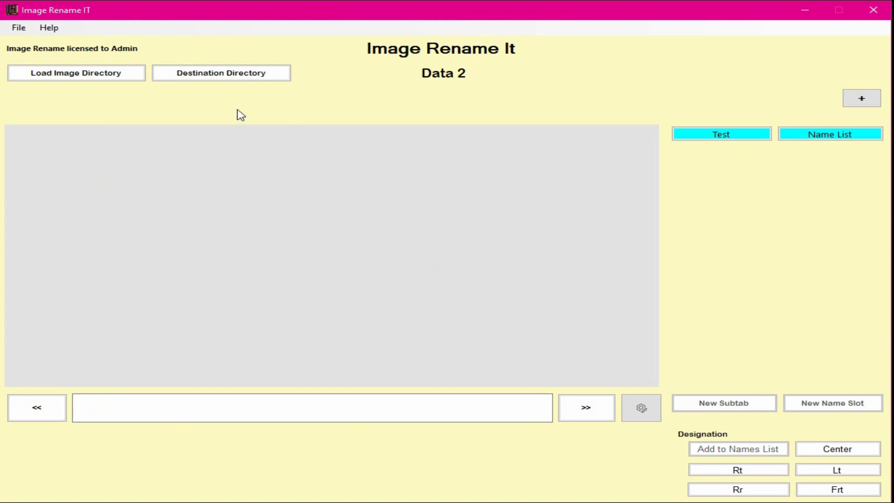
# Add a new category named DB tester to the empty Data 2 database.
pyautogui.click(37, 109)
pyautogui.click(649, 104)
pyautogui.click(870, 99)
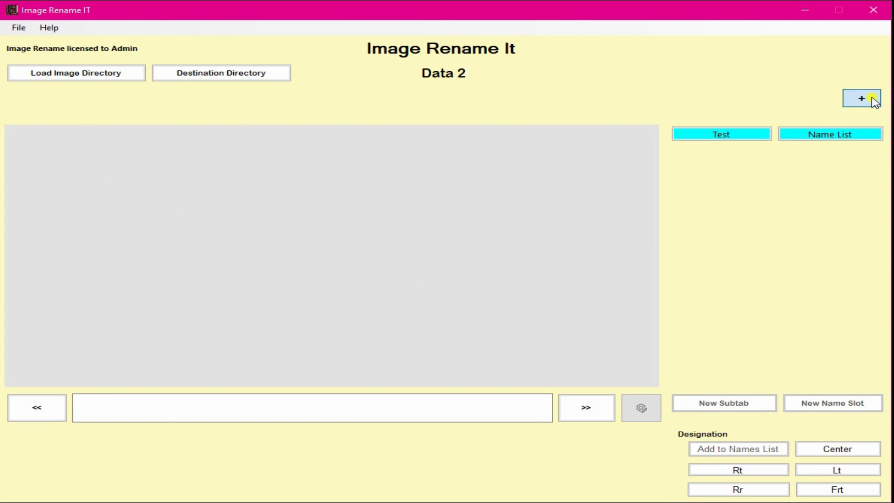
pyautogui.click(680, 336)
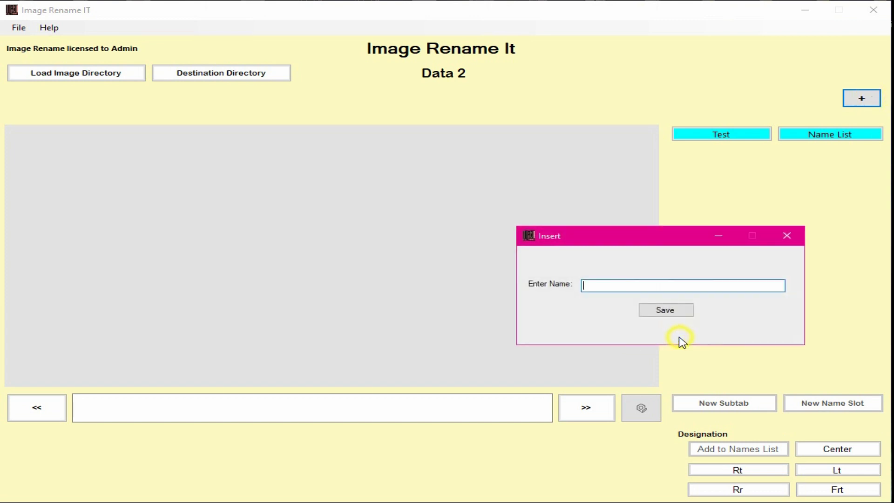
pyautogui.write('DB tester')
pyautogui.click(680, 312)
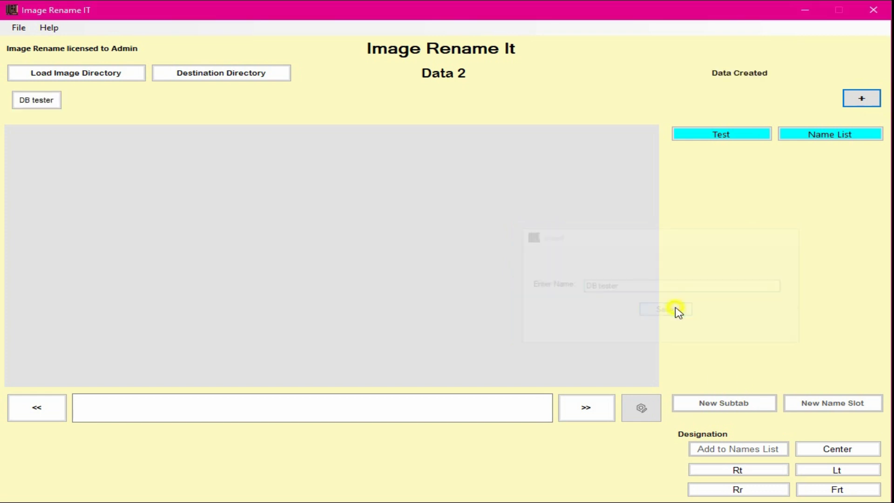
# Try to add a new subtab to the DB tester category.
pyautogui.click(41, 105)
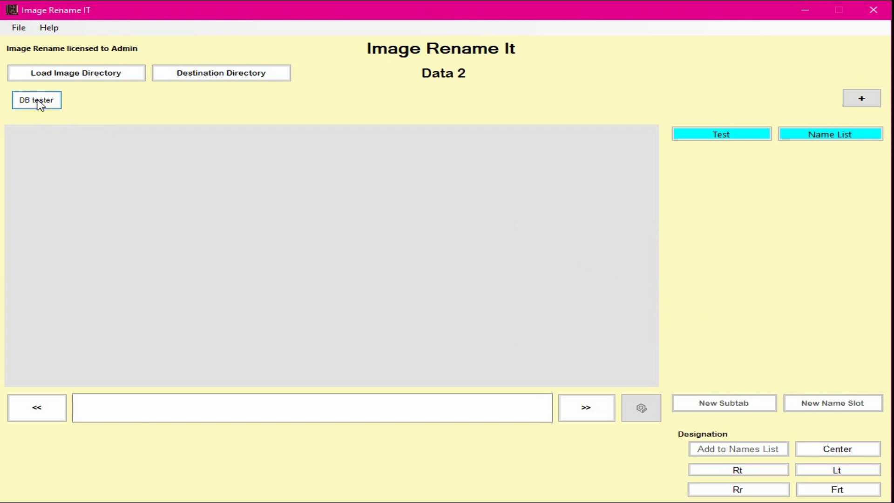
pyautogui.click(41, 105)
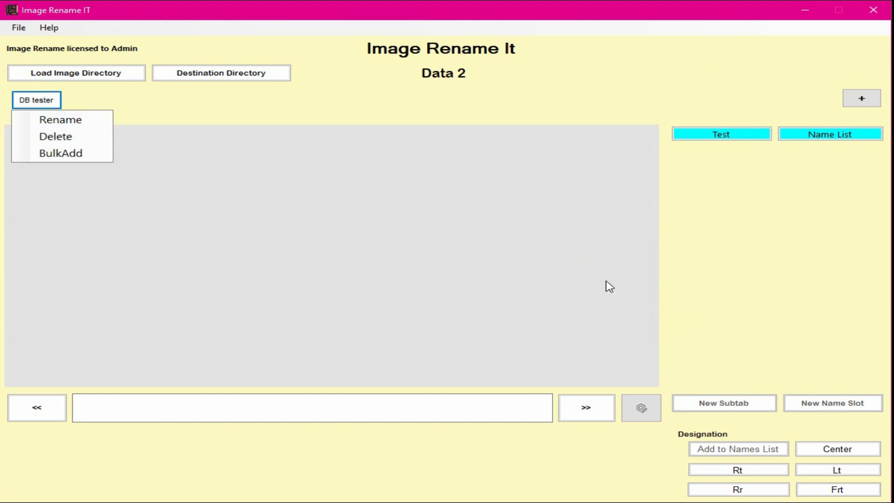
pyautogui.click(730, 293)
pyautogui.click(735, 407)
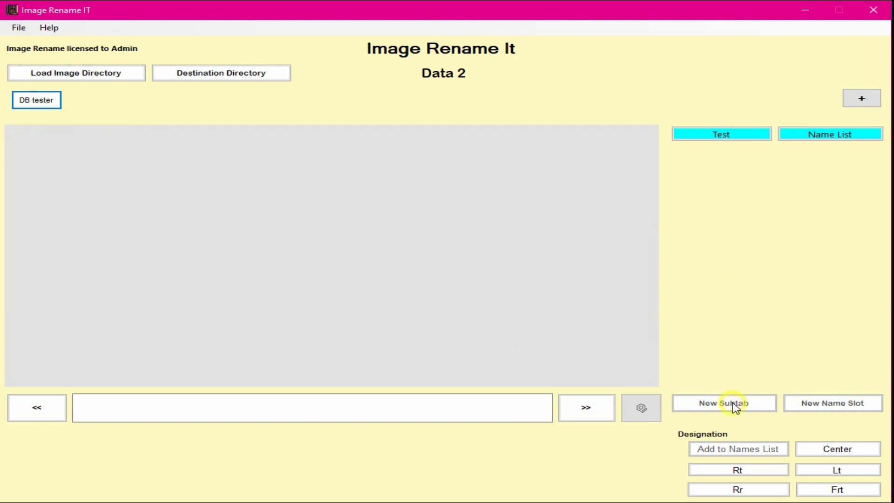
# Bulk-add the name Db 2 to the DB tester category and reload the category.
pyautogui.click(41, 100)
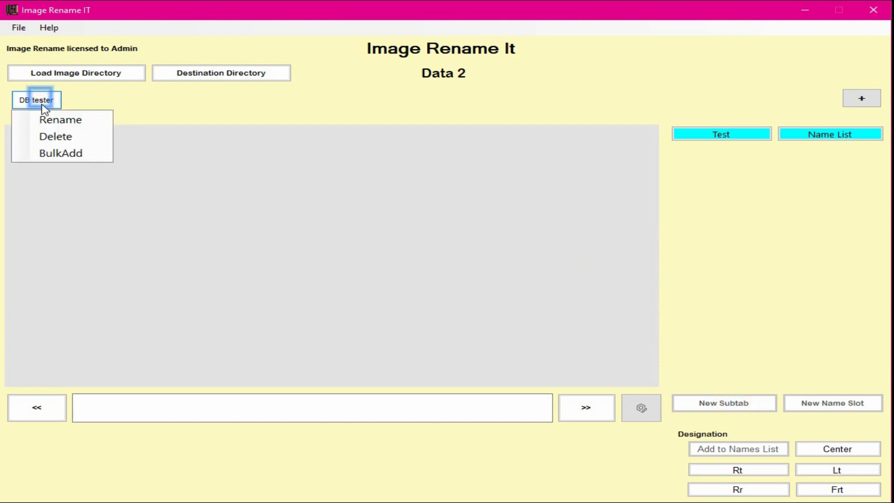
pyautogui.click(52, 154)
pyautogui.click(190, 99)
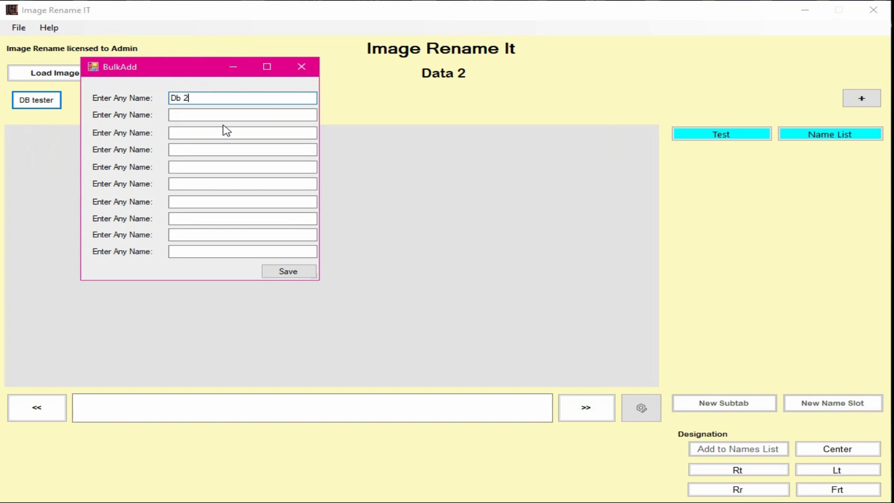
pyautogui.click(286, 270)
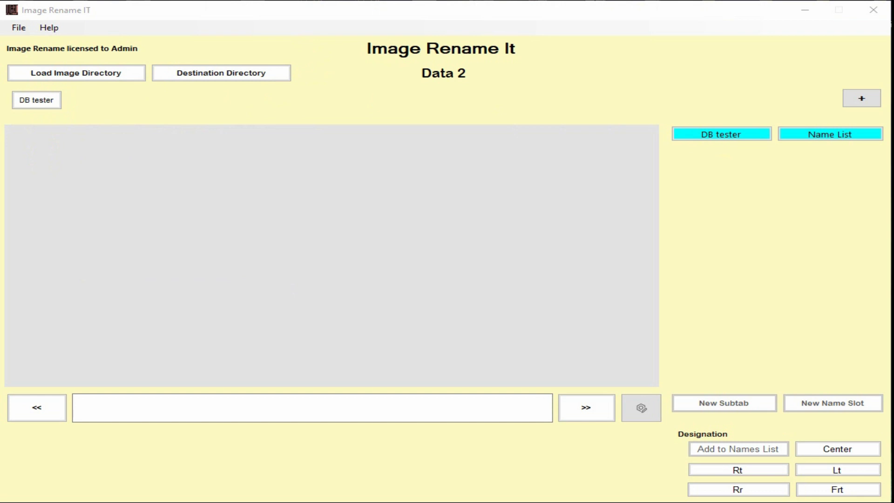
pyautogui.click(37, 102)
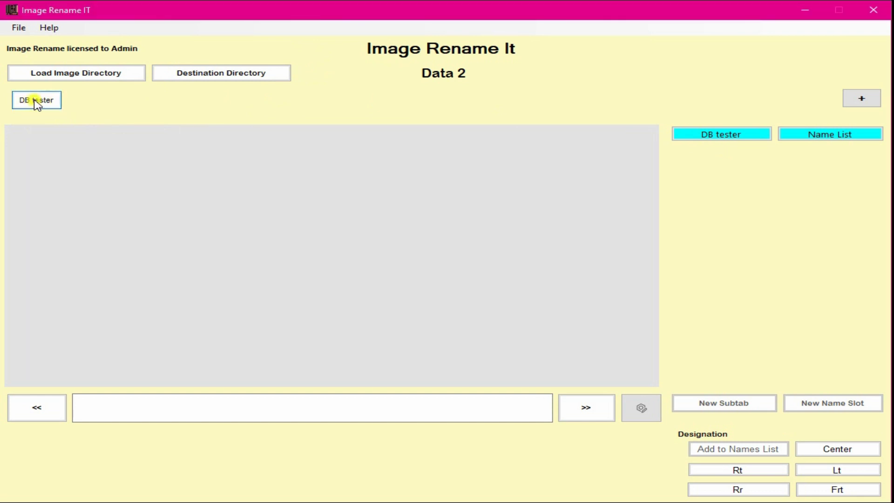
pyautogui.rightClick(38, 102)
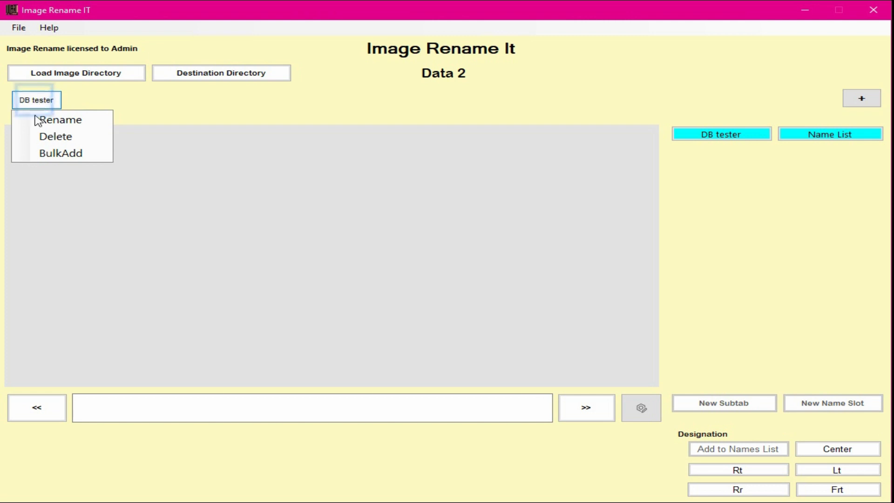
pyautogui.click(51, 158)
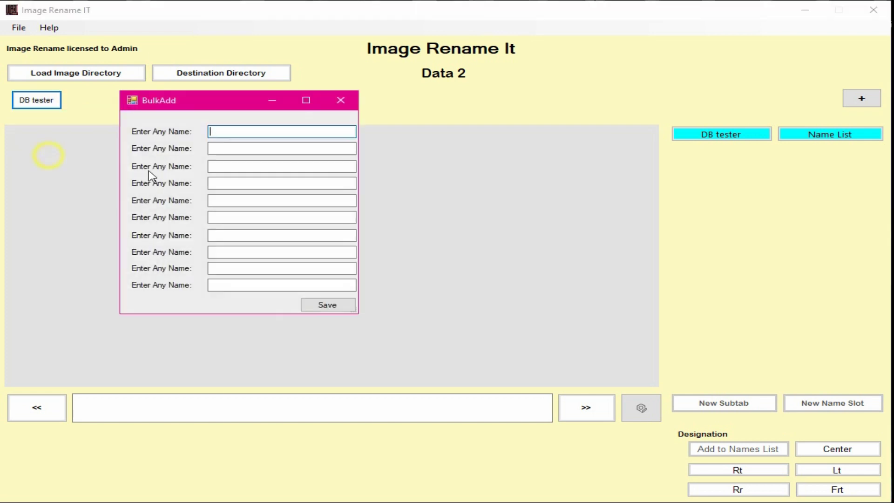
pyautogui.click(340, 100)
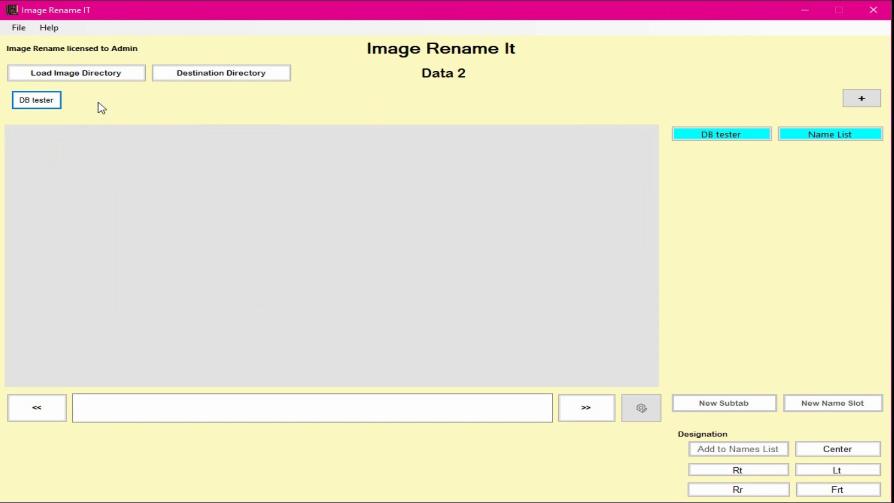
# Load the vehicle photos from the preselected Desktop folder into the Data 2 workspace.
pyautogui.click(76, 72)
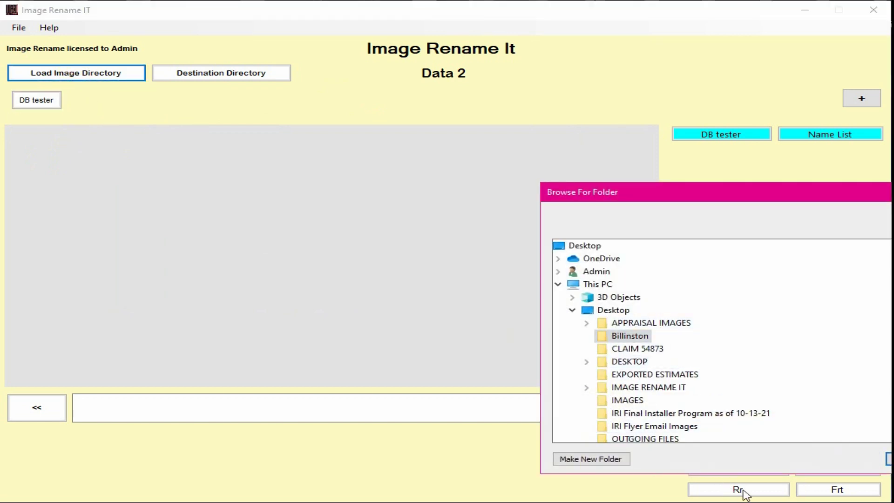
pyautogui.moveTo(706, 192); pyautogui.dragTo(343, 152)
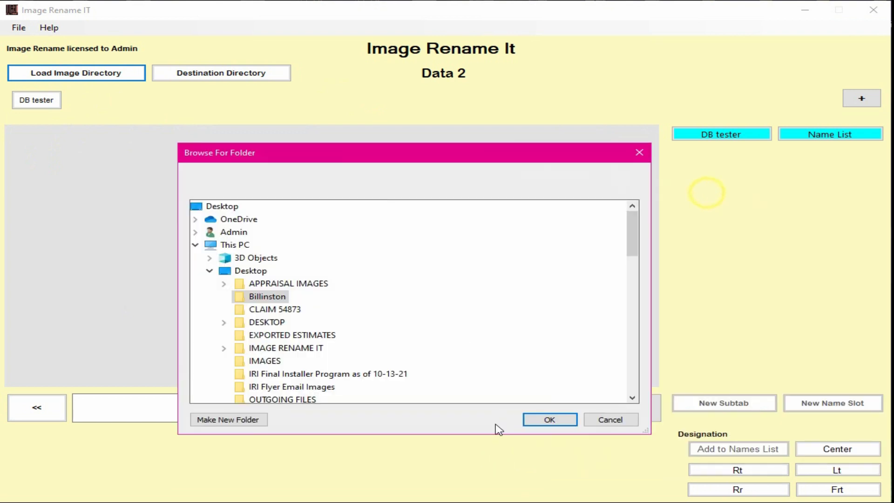
pyautogui.click(549, 419)
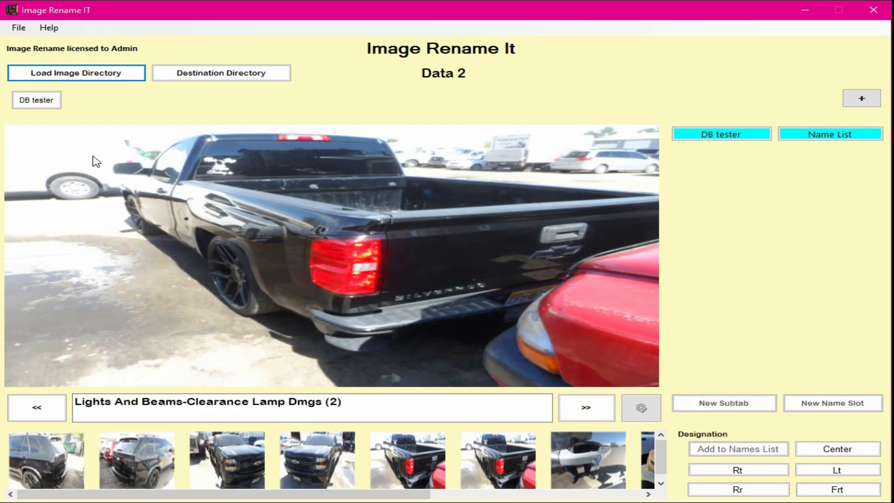
# Open the DB tester category and check each of its subtabs, both Db 2 entries and BD 23.
pyautogui.click(36, 101)
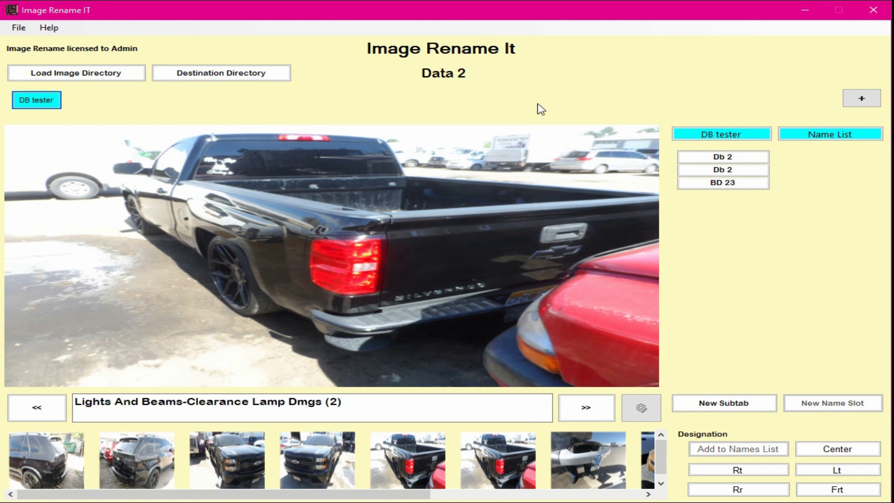
pyautogui.click(740, 161)
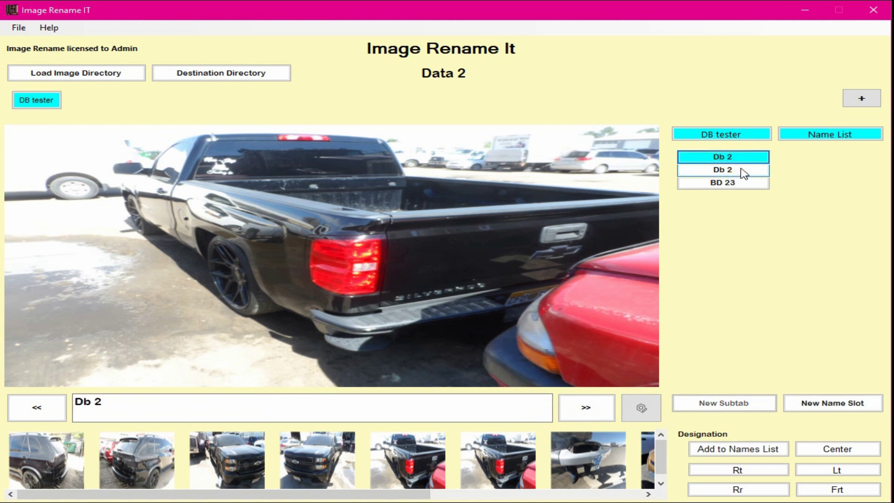
pyautogui.click(742, 170)
pyautogui.click(749, 184)
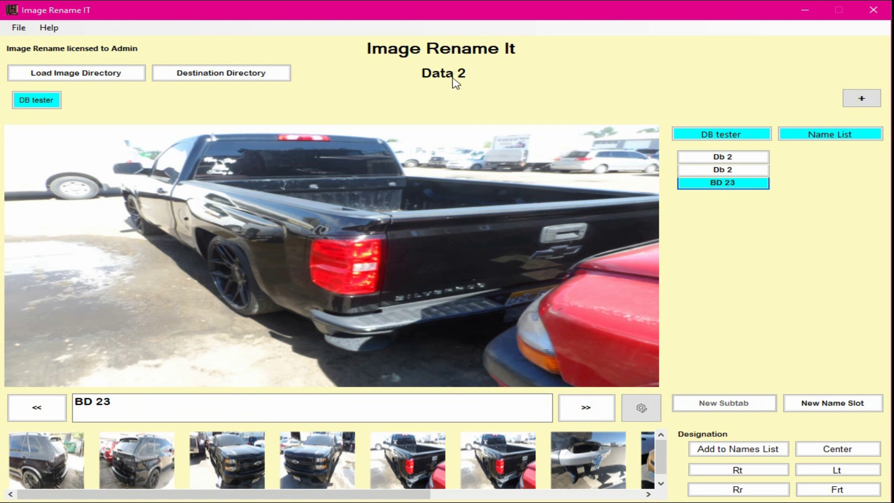
# Switch to the Automotive DB database.
pyautogui.click(19, 28)
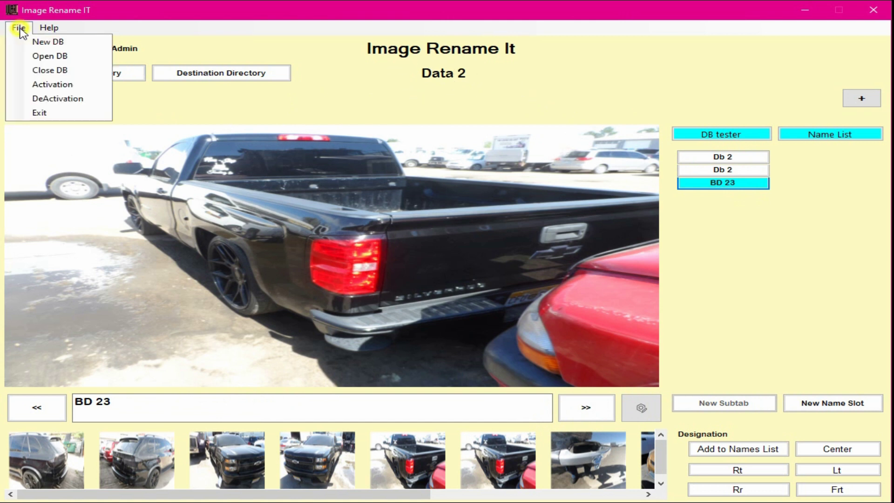
pyautogui.click(24, 57)
pyautogui.click(658, 286)
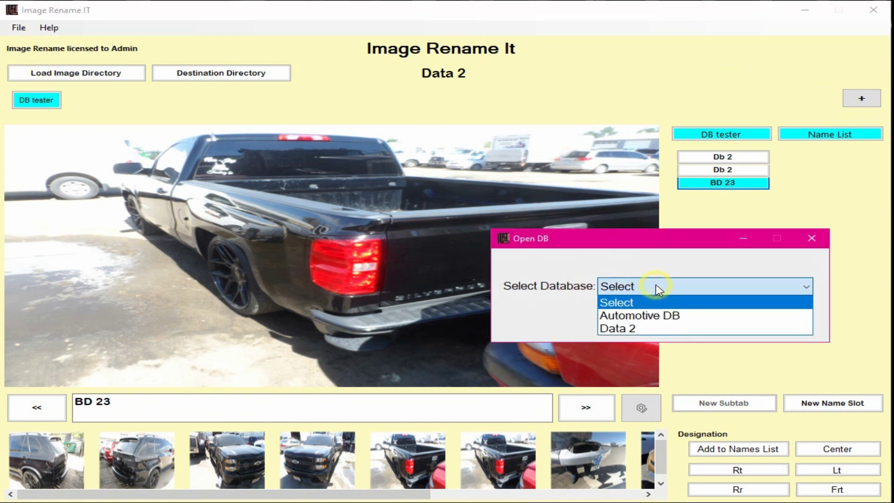
pyautogui.click(659, 316)
pyautogui.click(707, 317)
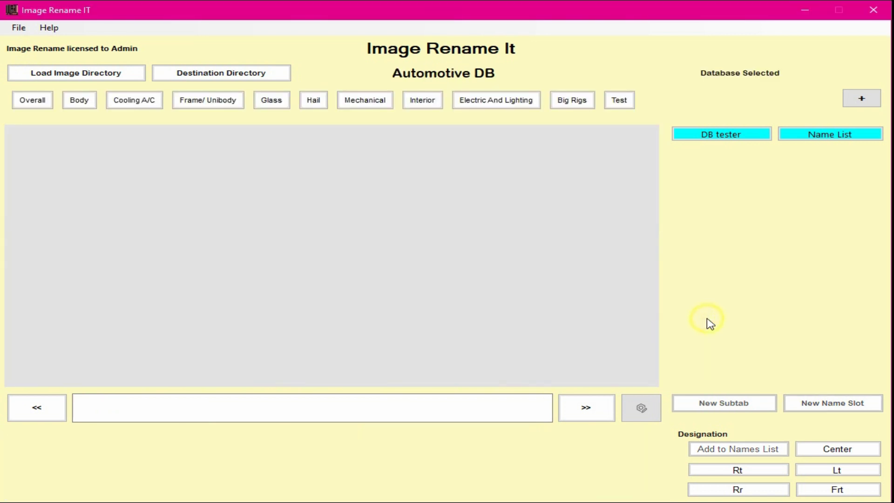
# Reload the preselected Desktop photo folder so the Automotive DB categories can be used.
pyautogui.click(32, 100)
pyautogui.click(79, 100)
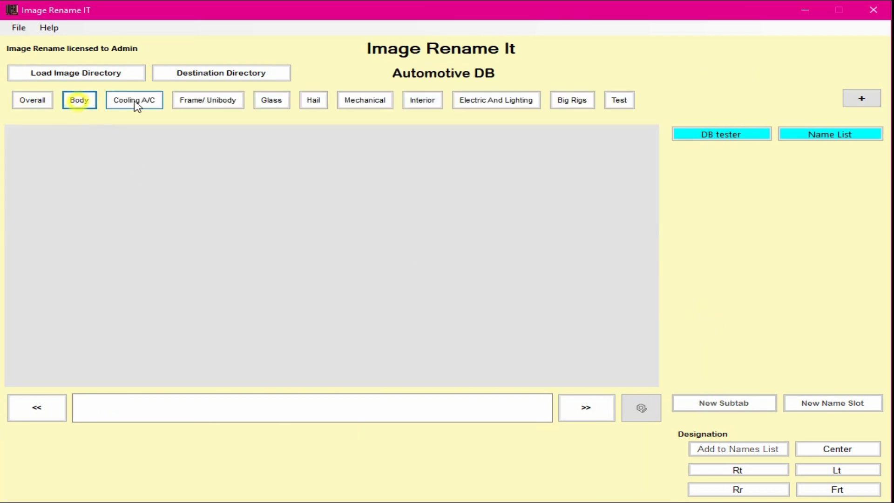
pyautogui.click(135, 100)
pyautogui.click(85, 72)
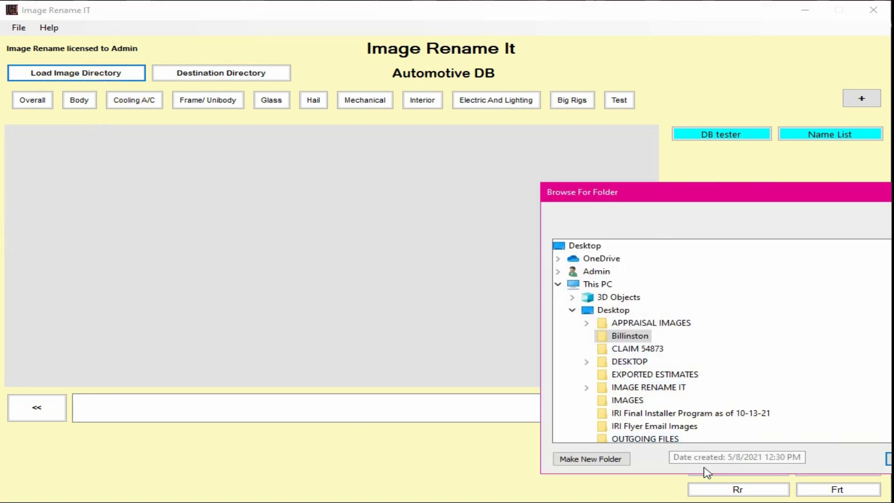
pyautogui.moveTo(797, 193); pyautogui.dragTo(597, 186)
pyautogui.click(730, 451)
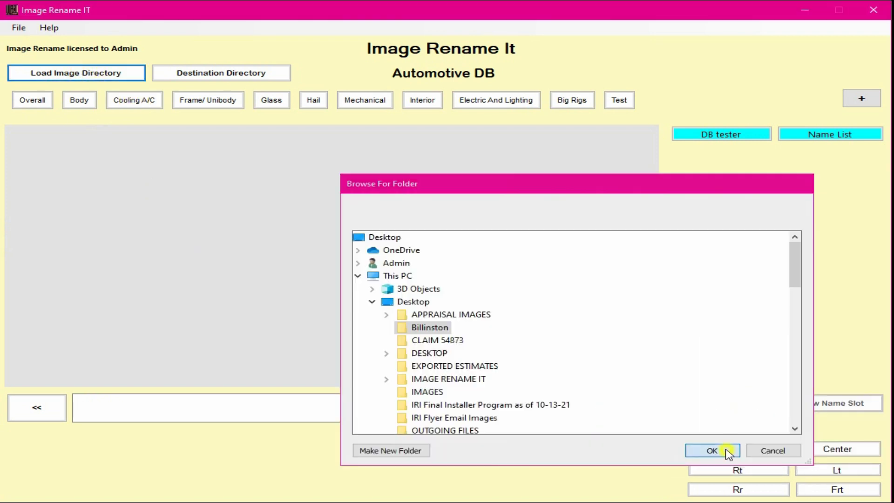
# Examine the name lists of the ID and 4 Corners subtabs in the Overall category.
pyautogui.click(33, 100)
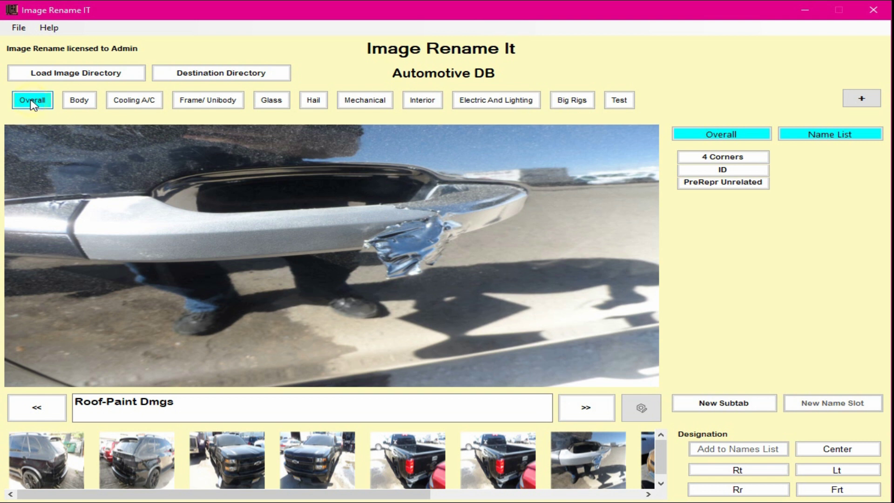
pyautogui.click(730, 171)
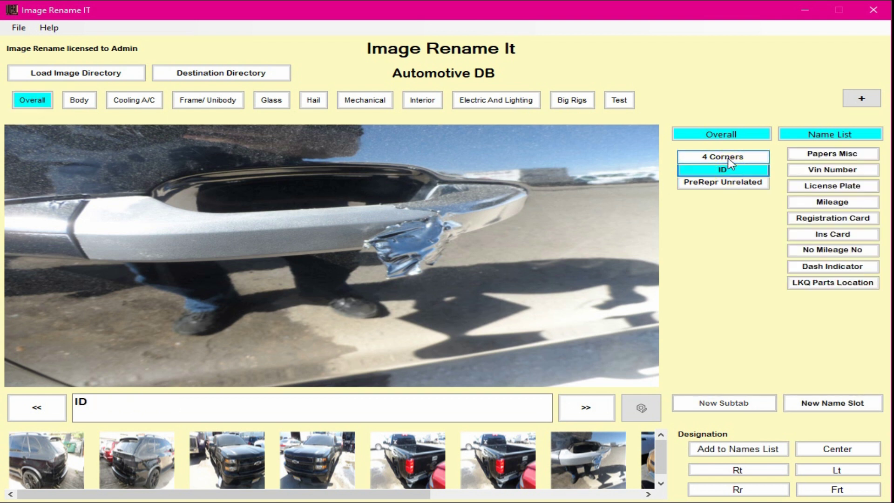
pyautogui.click(728, 160)
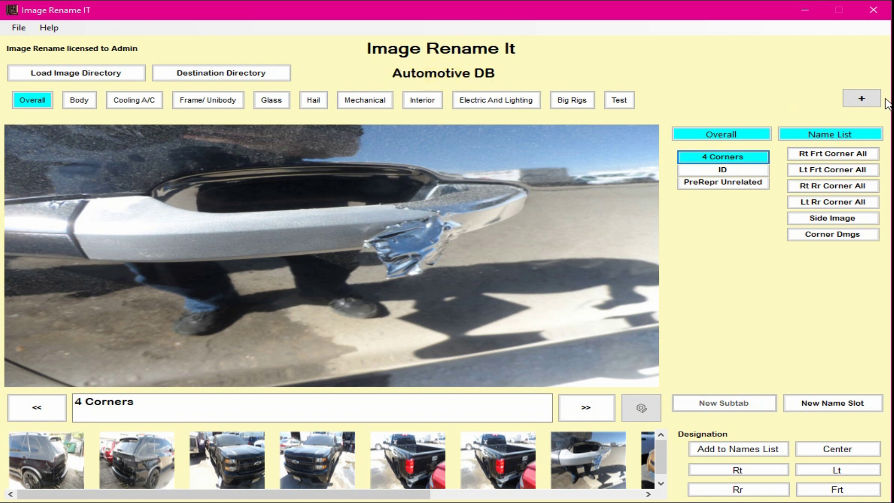
# Switch back to the Data 2 database.
pyautogui.click(18, 28)
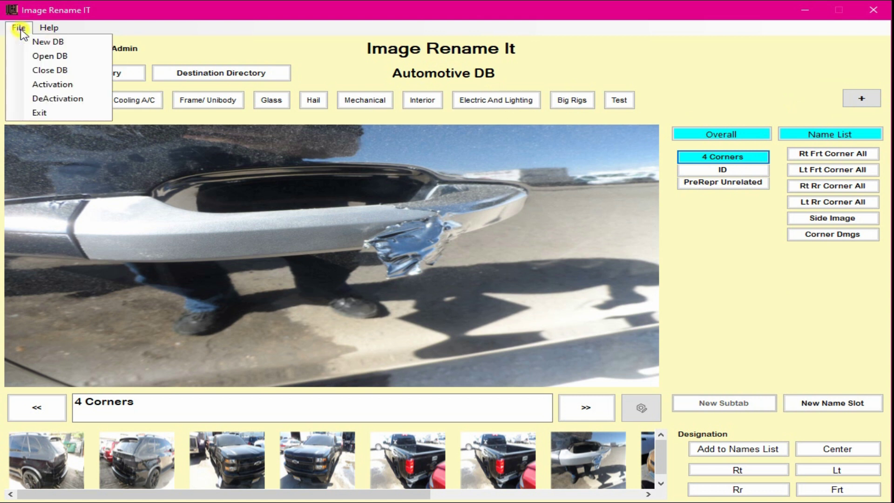
pyautogui.click(29, 57)
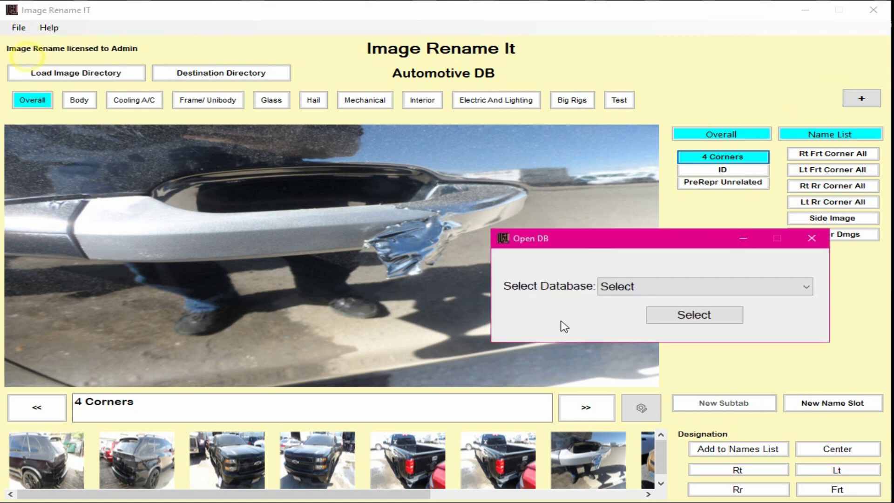
pyautogui.click(655, 293)
pyautogui.click(654, 328)
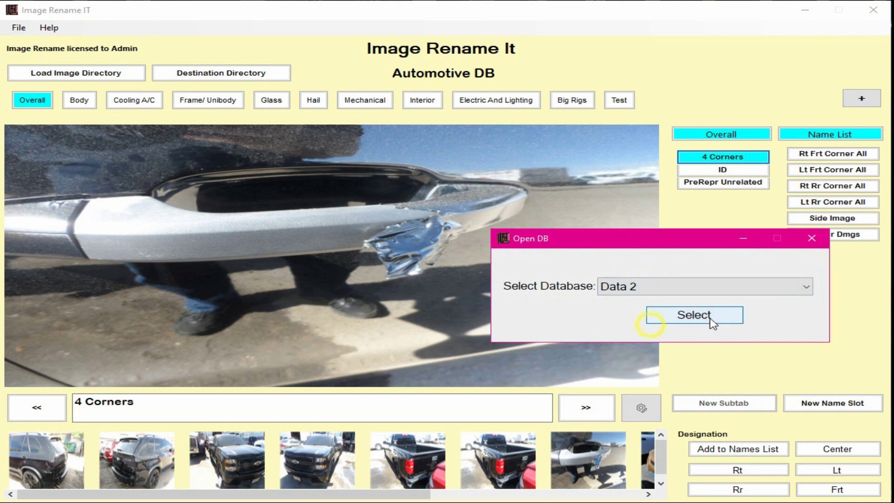
pyautogui.click(709, 322)
# Add a new category named Bald Eagles to the Data 2 database.
pyautogui.click(867, 103)
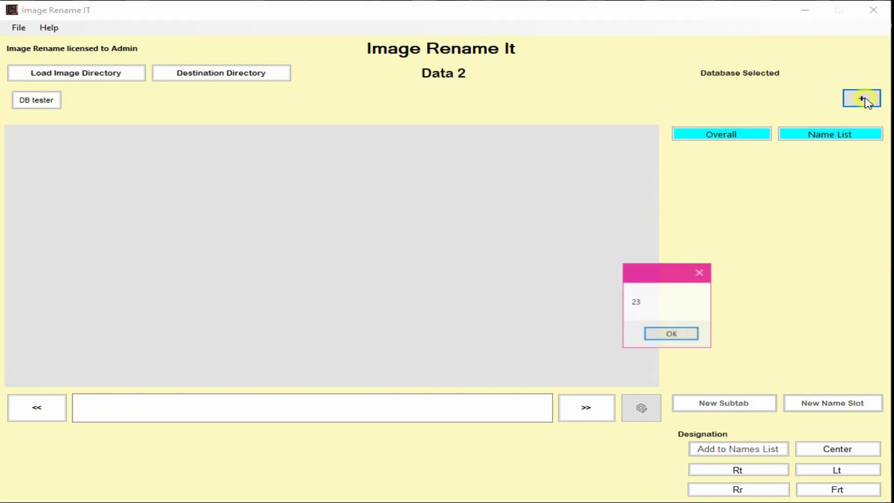
pyautogui.click(659, 333)
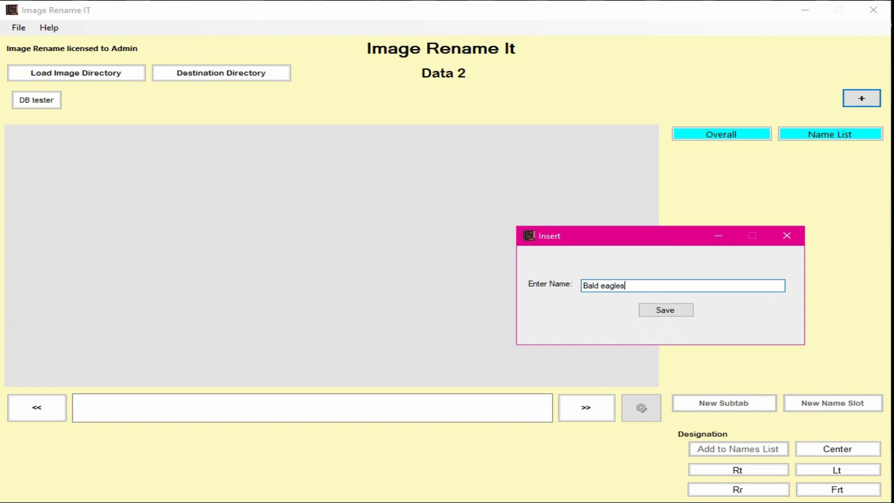
pyautogui.click(605, 284)
pyautogui.write('E')
pyautogui.click(678, 309)
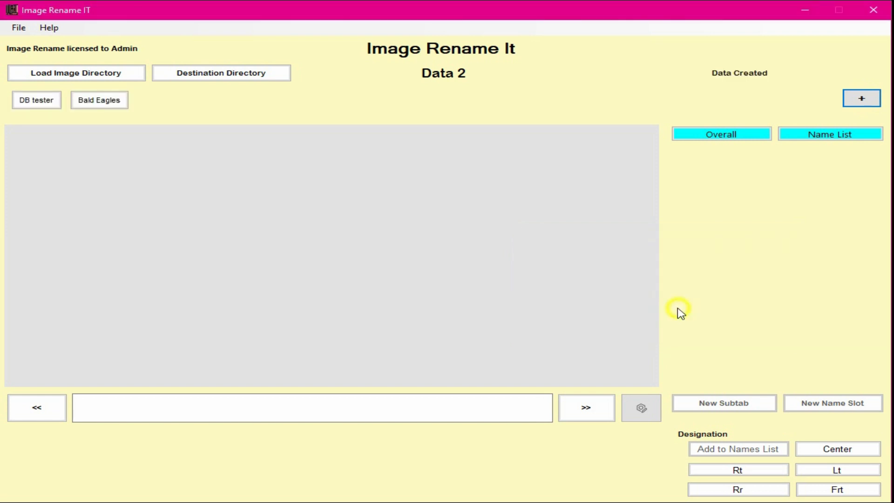
# Load the preselected Desktop photo folder again so the Bald Eagles category can be used.
pyautogui.click(102, 99)
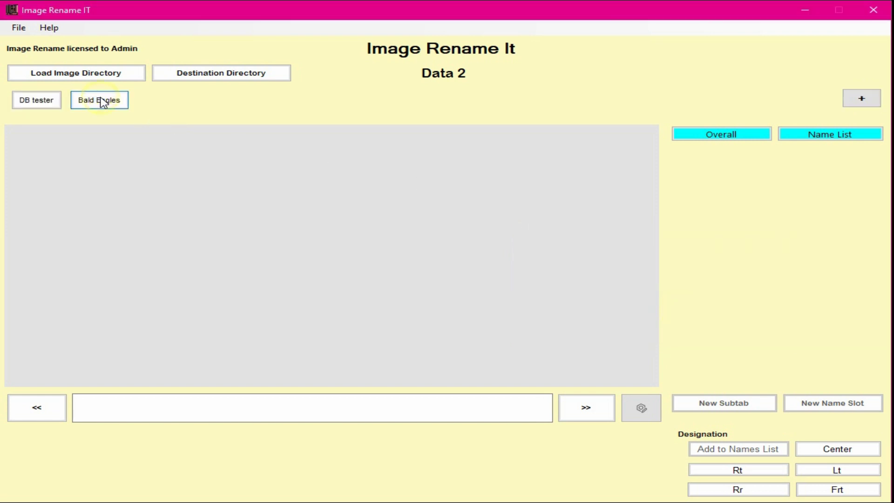
pyautogui.click(68, 74)
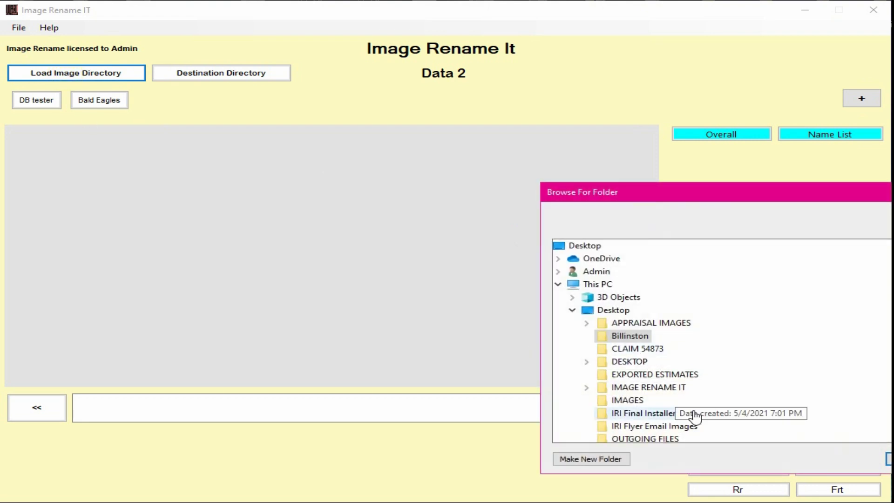
pyautogui.click(759, 192)
pyautogui.click(683, 455)
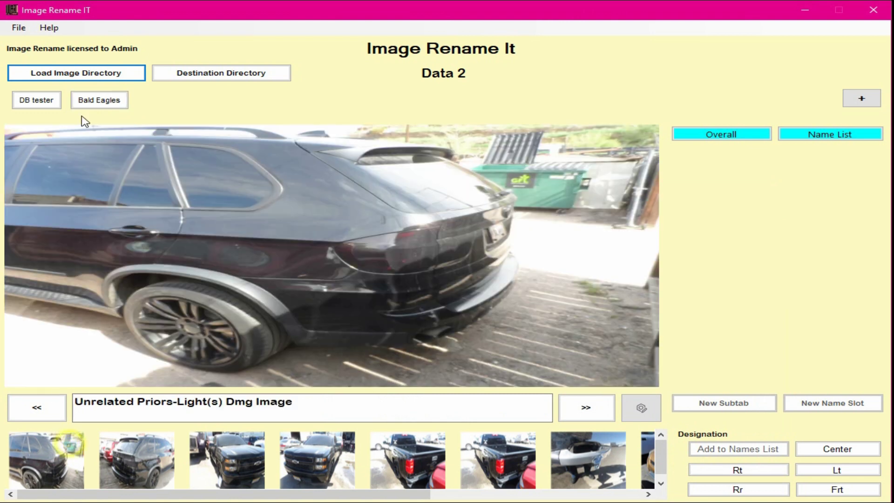
# Add a new subtab named Birds to the Bald Eagles category and reload the category.
pyautogui.click(84, 100)
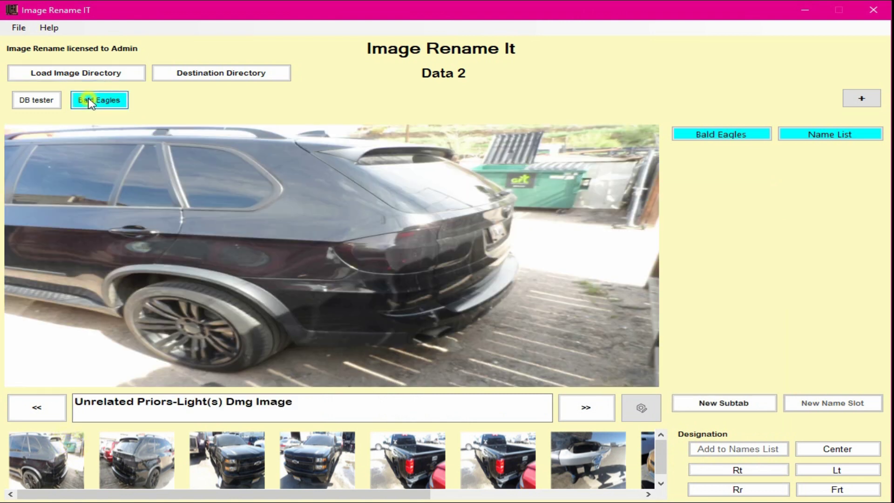
pyautogui.rightClick(99, 100)
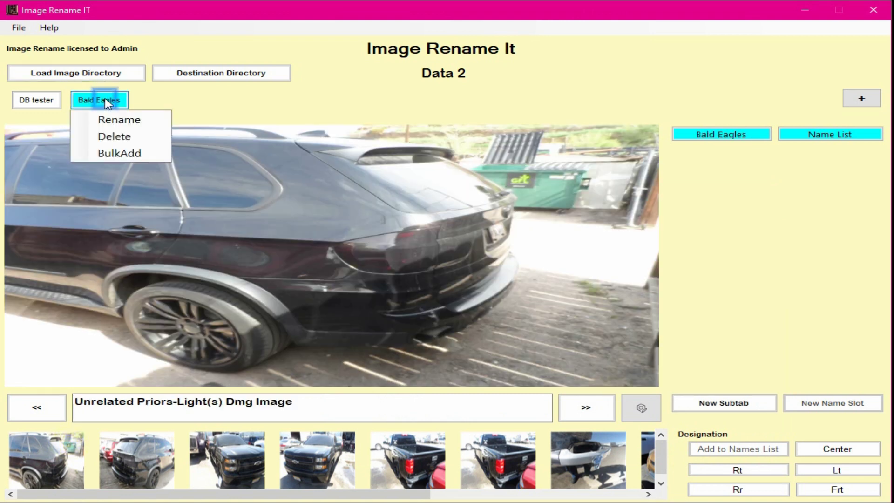
pyautogui.click(124, 154)
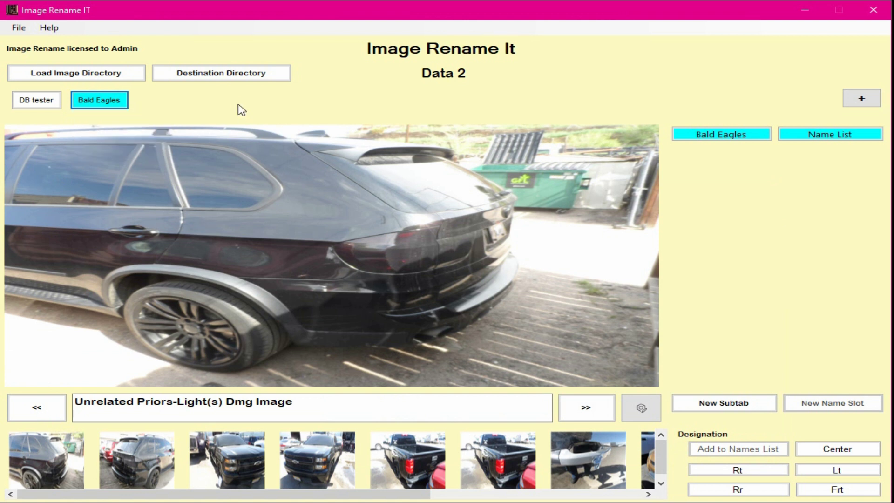
pyautogui.click(723, 405)
pyautogui.click(624, 287)
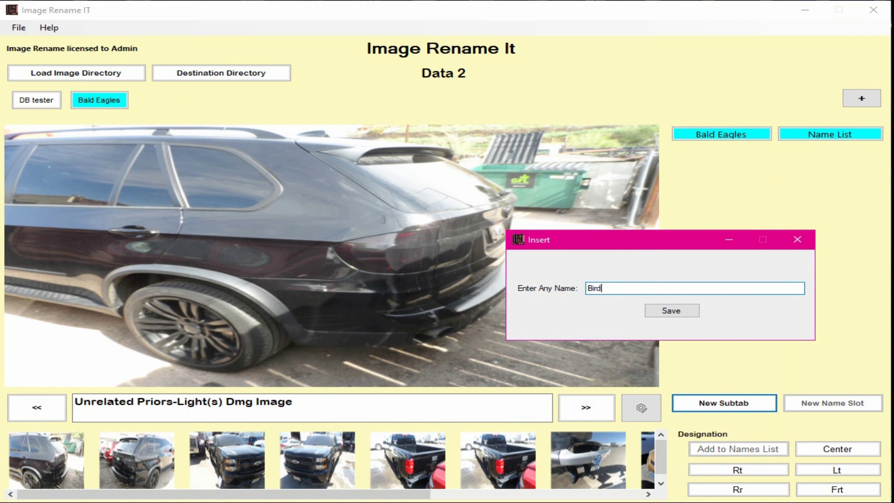
pyautogui.click(668, 311)
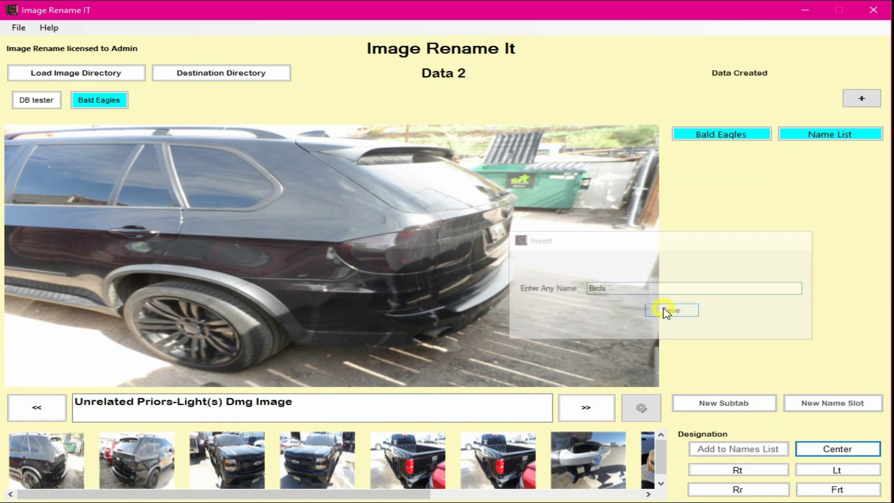
pyautogui.click(127, 103)
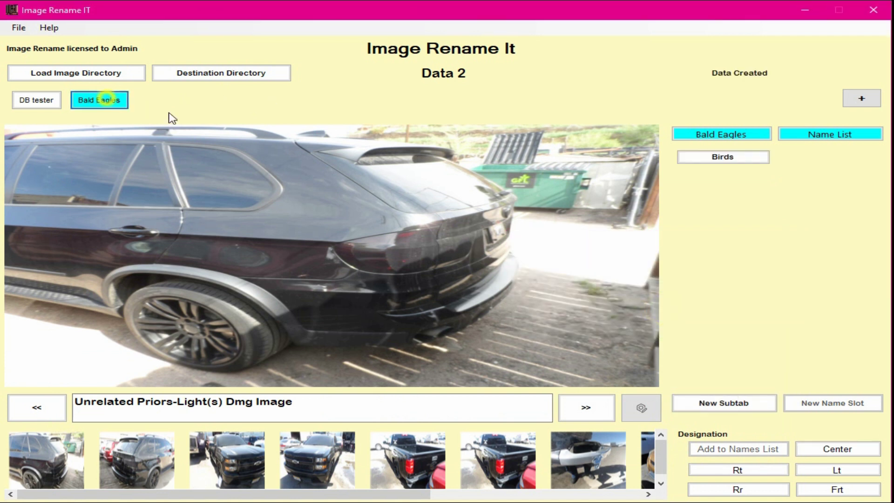
# Add a name slot called Bird Bath to the Birds subtab and reload the subtab.
pyautogui.click(722, 160)
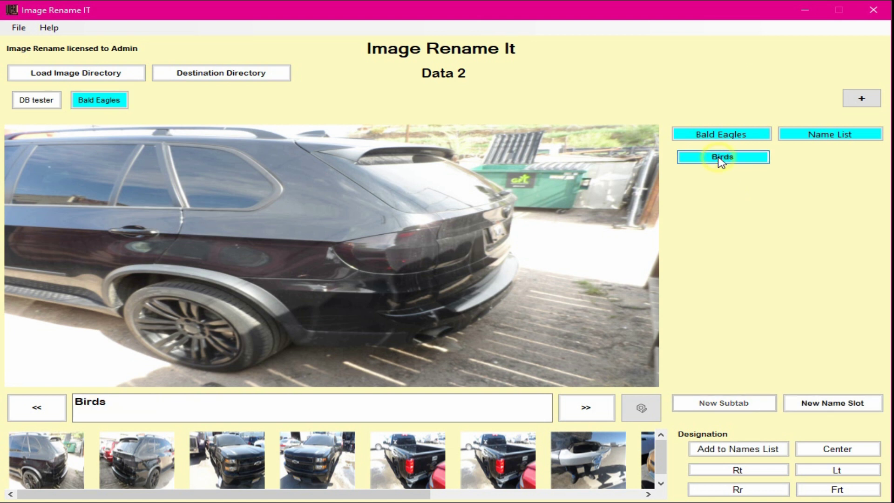
pyautogui.click(825, 405)
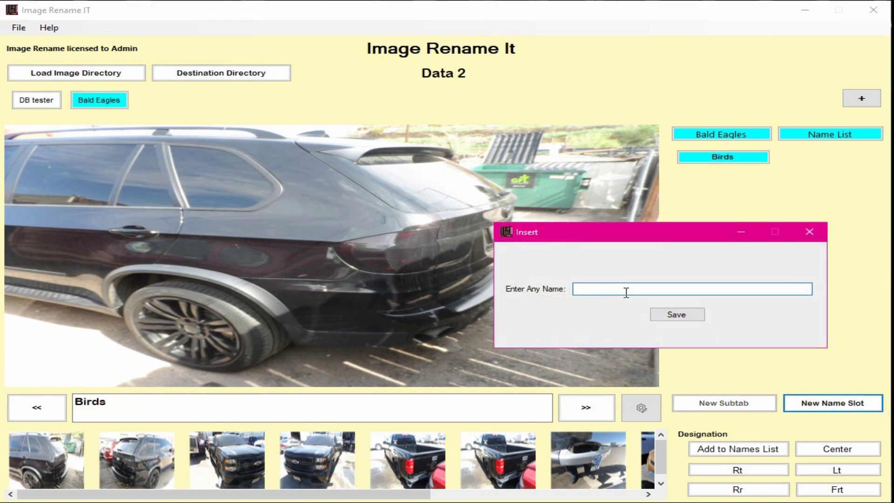
pyautogui.click(674, 314)
pyautogui.click(707, 158)
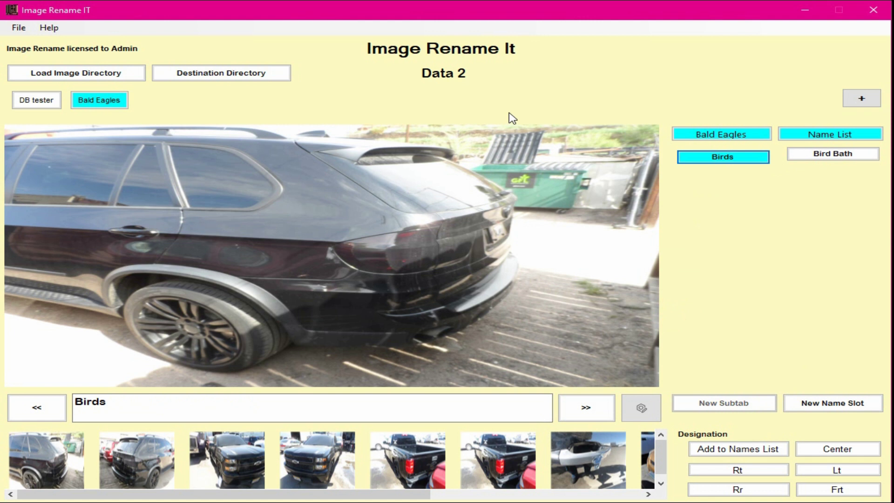
pyautogui.click(18, 27)
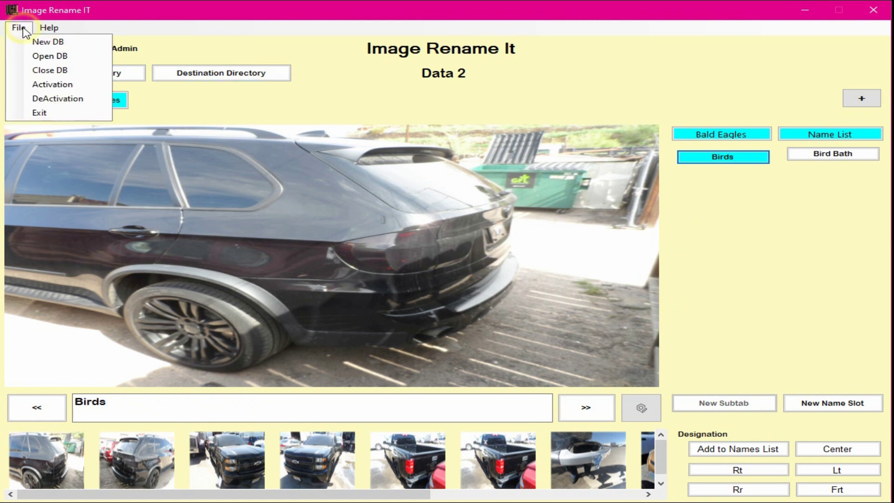
pyautogui.click(38, 71)
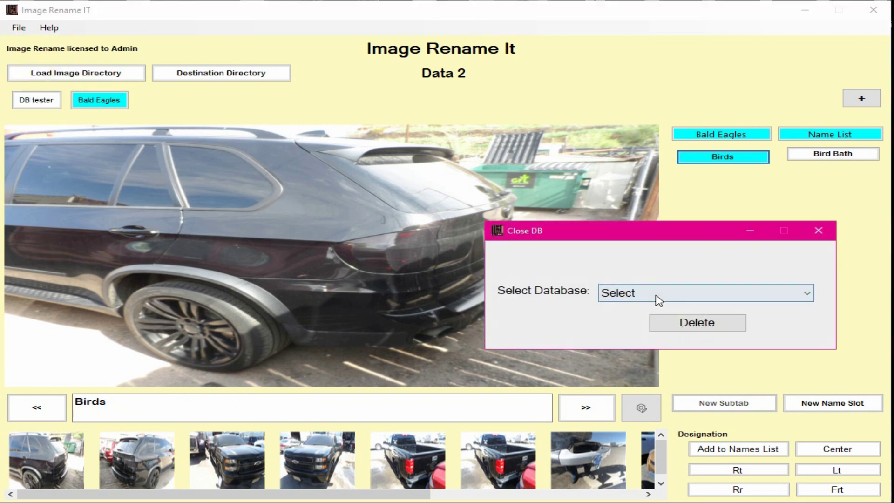
pyautogui.click(658, 297)
pyautogui.click(640, 336)
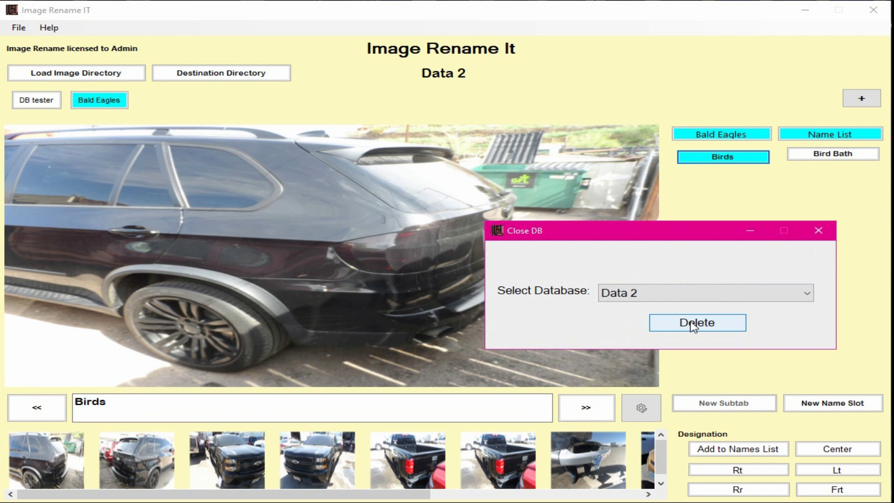
pyautogui.click(818, 231)
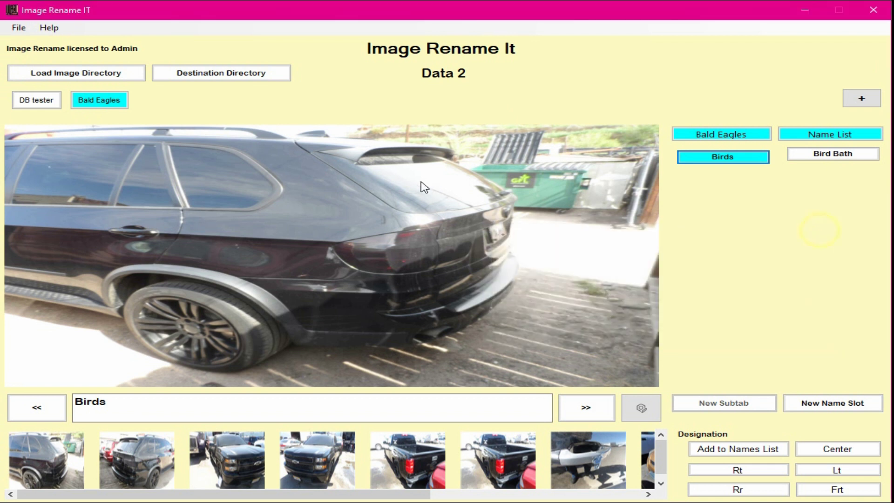
# Open the Automotive DB database in place of Data 2.
pyautogui.click(19, 28)
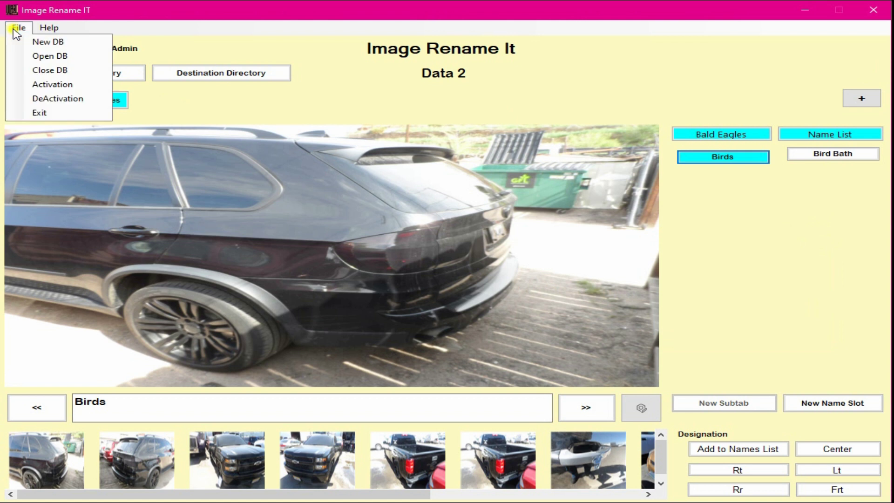
pyautogui.click(20, 57)
pyautogui.click(710, 282)
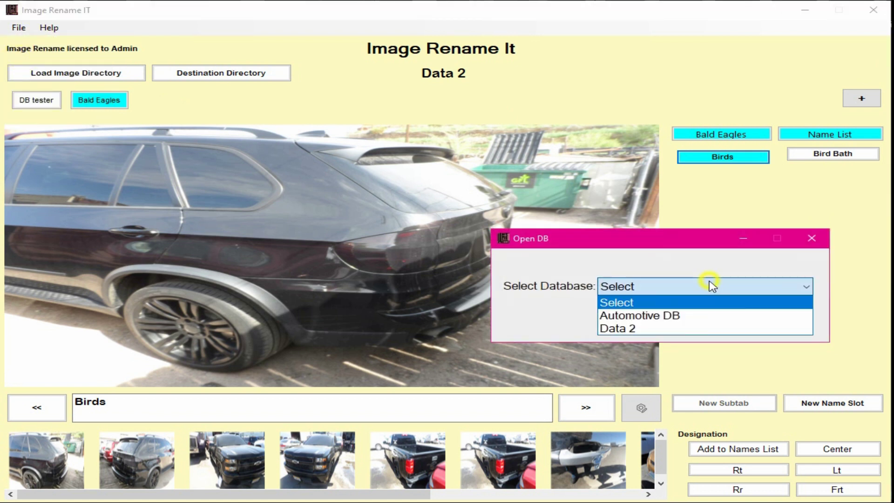
pyautogui.click(665, 315)
pyautogui.click(664, 315)
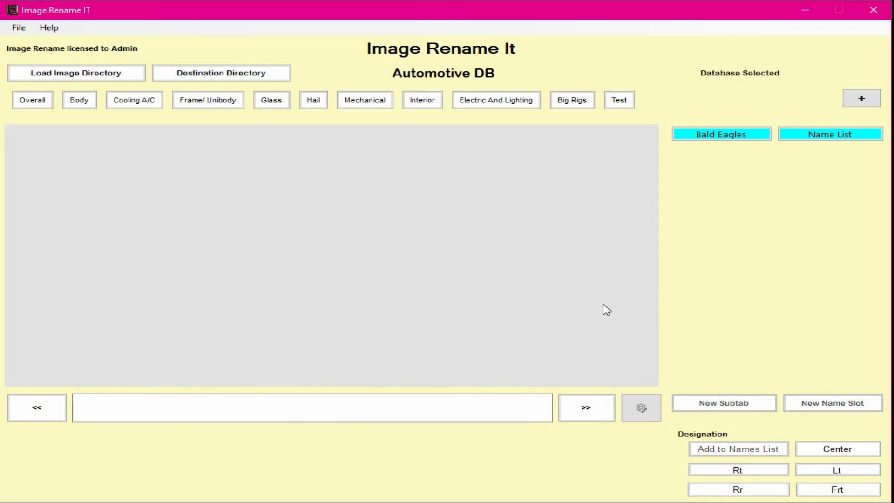
# Delete the Data 2 database through the Close DB command.
pyautogui.click(18, 28)
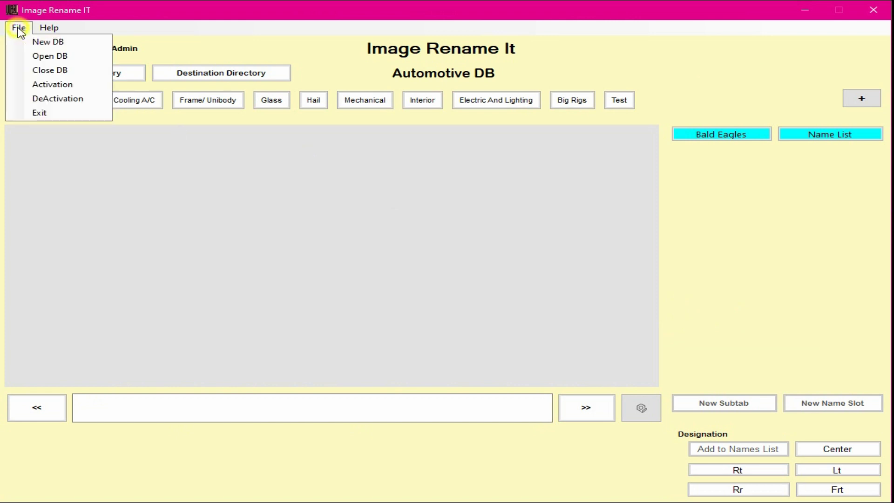
pyautogui.click(20, 56)
pyautogui.click(686, 291)
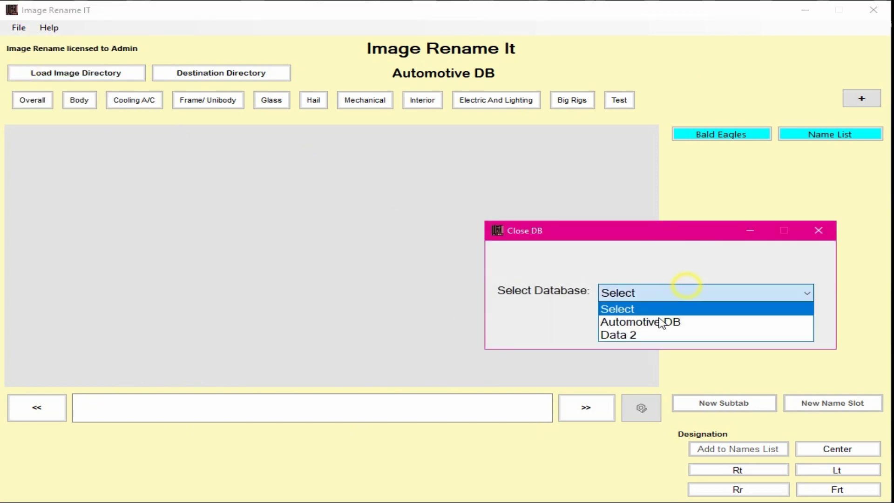
pyautogui.click(647, 336)
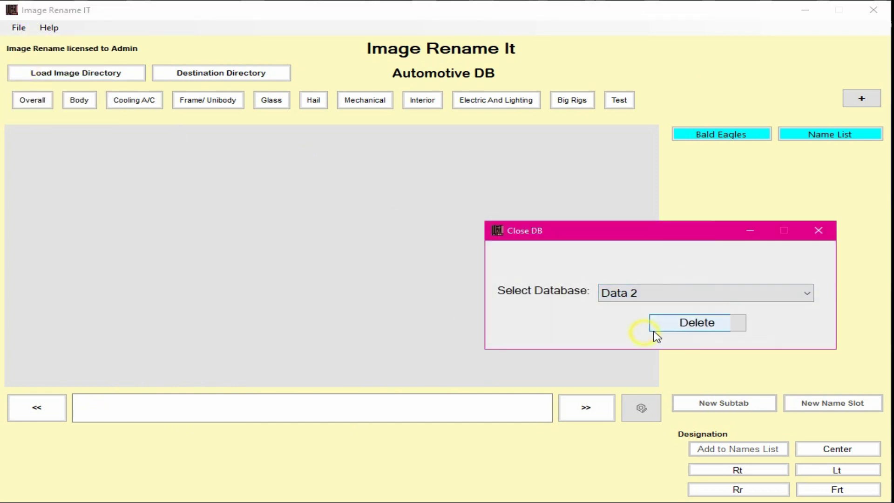
pyautogui.click(704, 326)
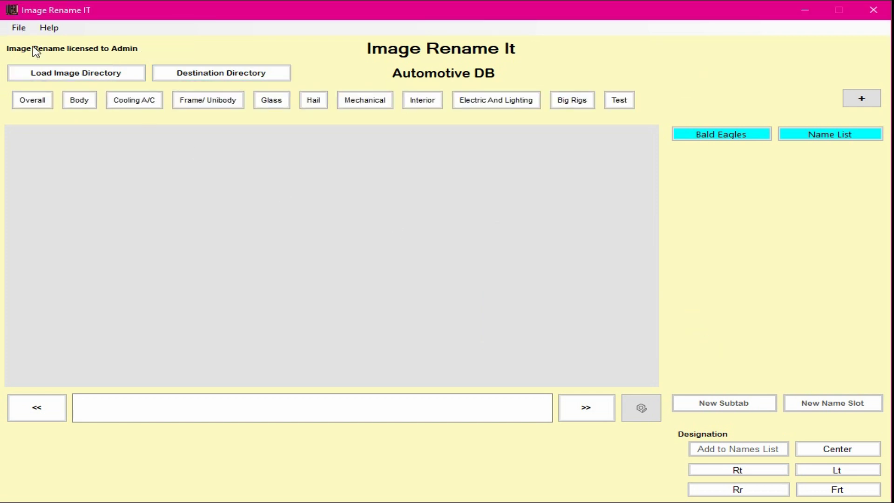
# Check the list of databases available to open, and leave the dialog without selecting one.
pyautogui.click(20, 29)
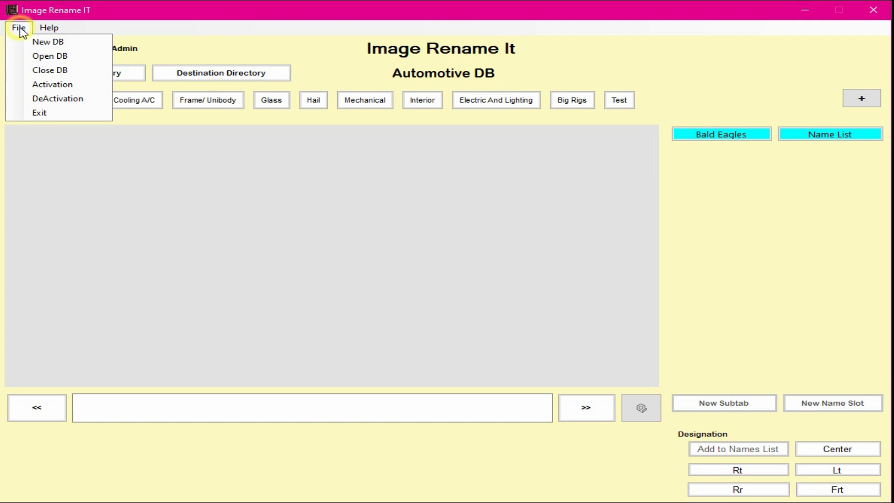
pyautogui.click(28, 58)
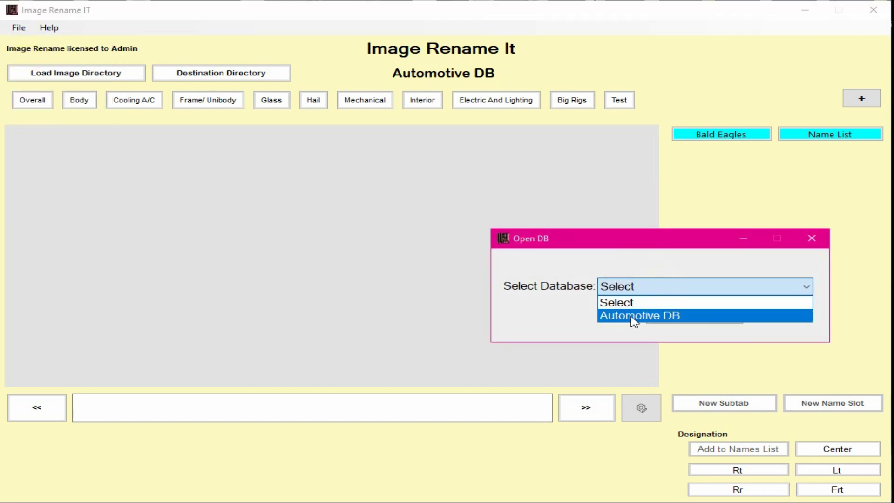
pyautogui.click(637, 239)
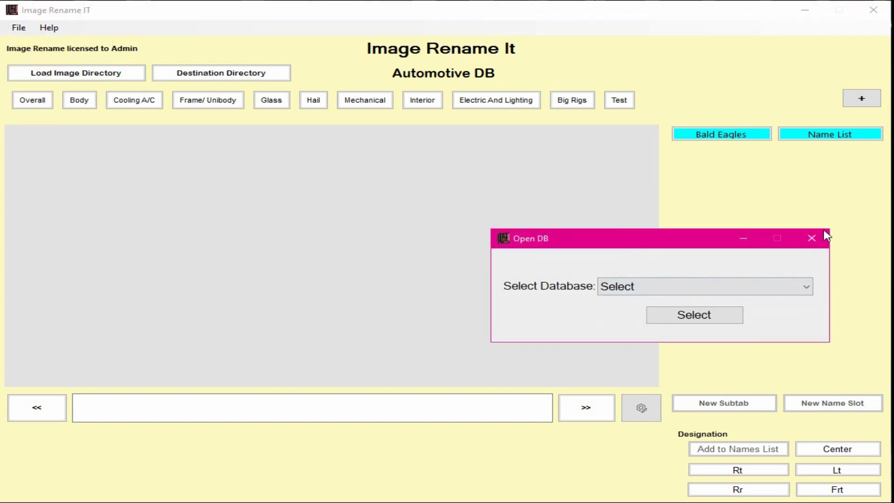
pyautogui.click(814, 238)
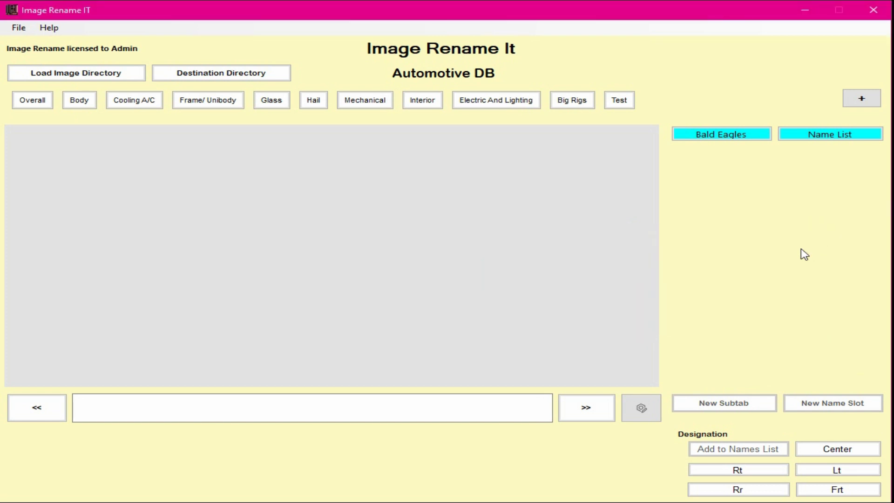
# Load the photos from the preselected Desktop subfolder for use with the Automotive DB.
pyautogui.click(721, 135)
pyautogui.click(47, 75)
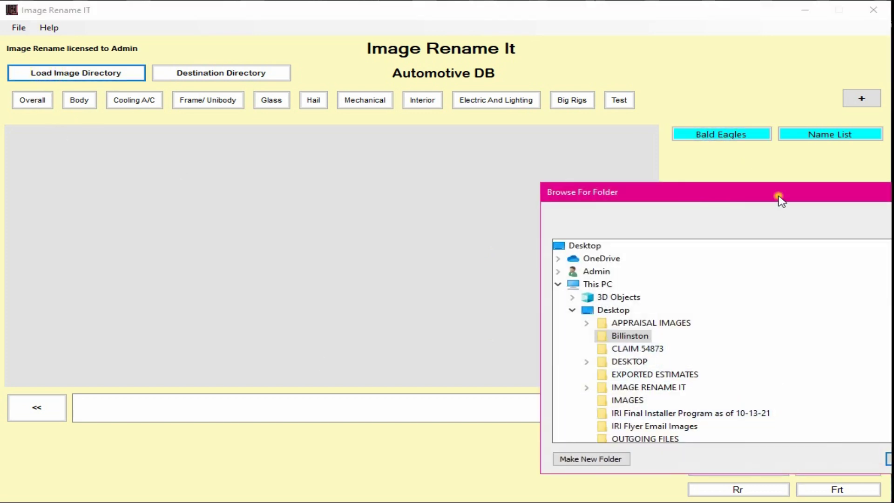
pyautogui.moveTo(778, 196); pyautogui.dragTo(564, 199)
pyautogui.click(685, 462)
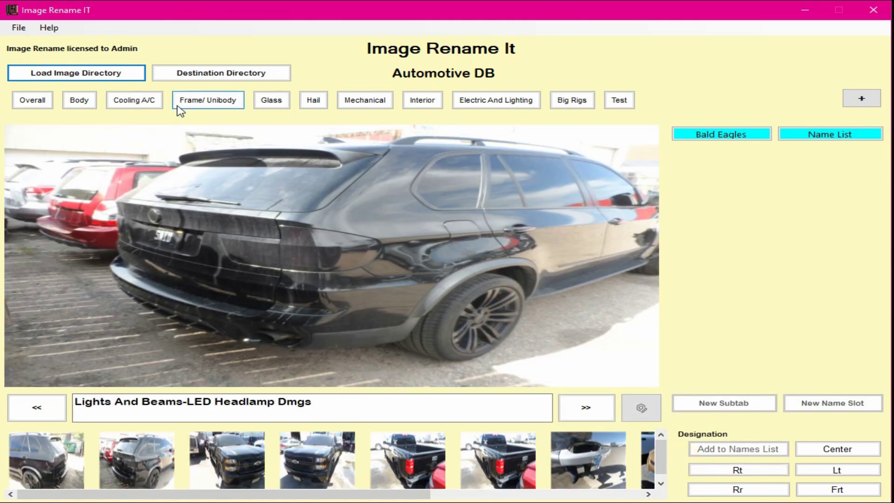
# View the Overall category's 4 Corners name list and the rename dialog of its Corner Dmgs slot, without entering a name.
pyautogui.click(35, 100)
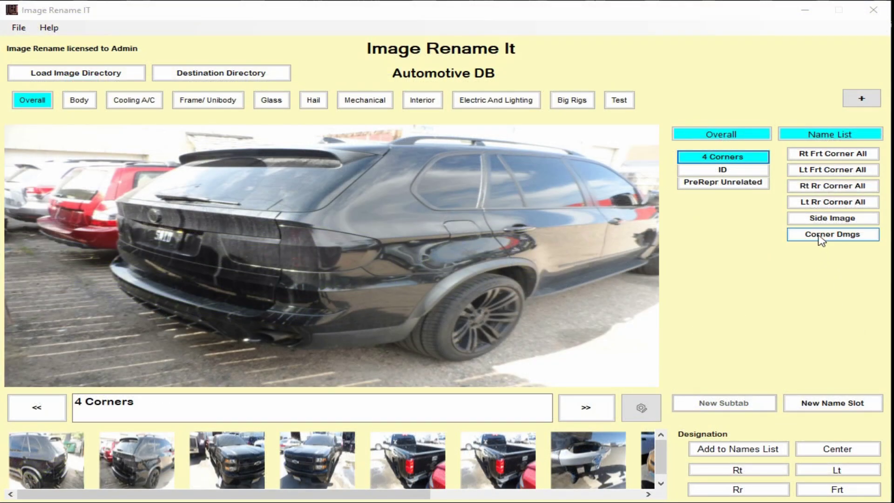
pyautogui.rightClick(820, 240)
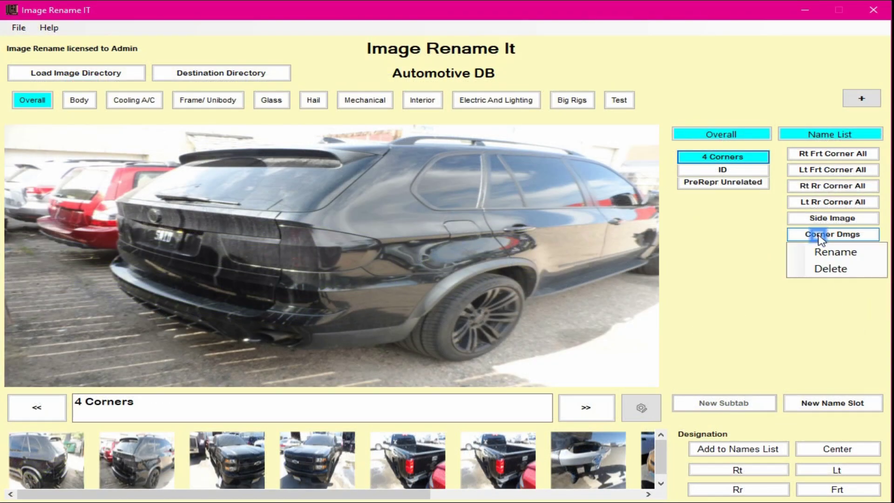
pyautogui.click(831, 251)
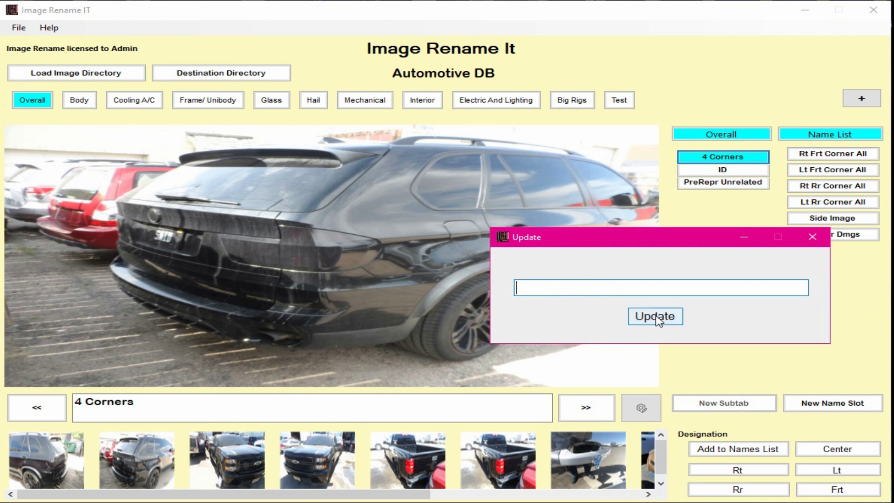
pyautogui.click(812, 237)
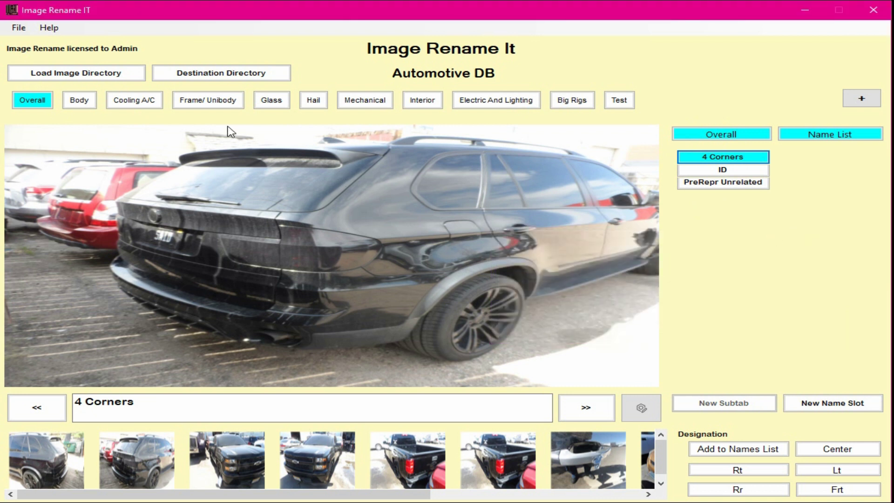
# Select the Cooling A/C category and open its rename dialog.
pyautogui.click(135, 99)
pyautogui.rightClick(135, 101)
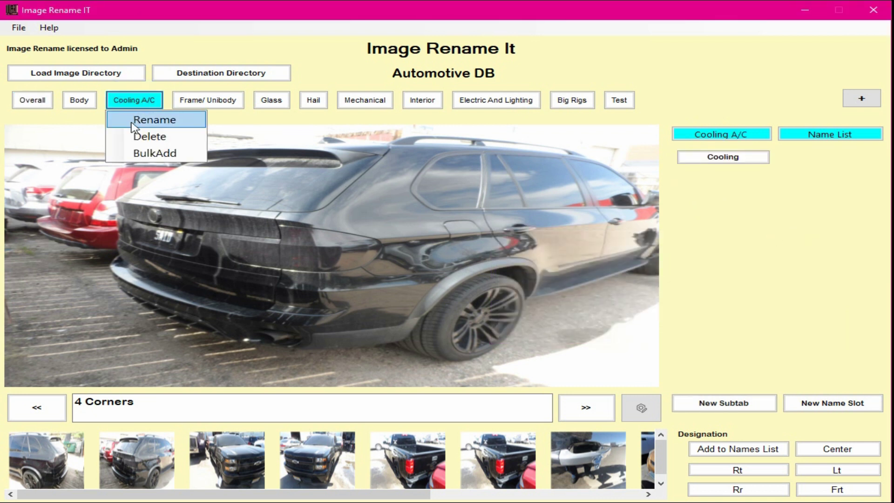
pyautogui.click(138, 120)
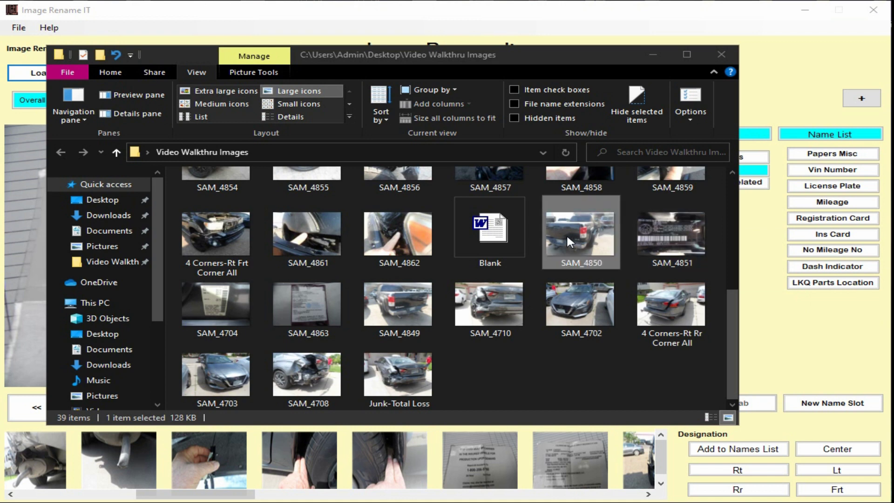
# Select the Blank Word document in the Video Walkthru Images folder and return to Image Rename It.
pyautogui.click(499, 230)
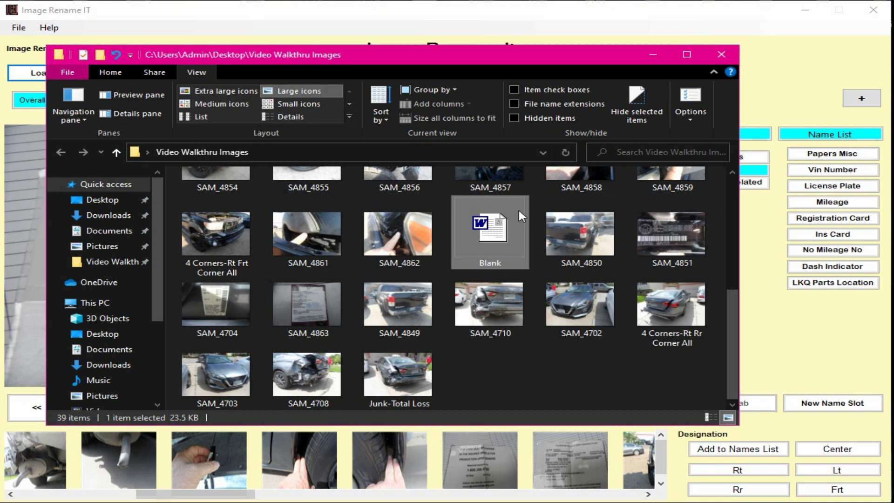
pyautogui.click(549, 15)
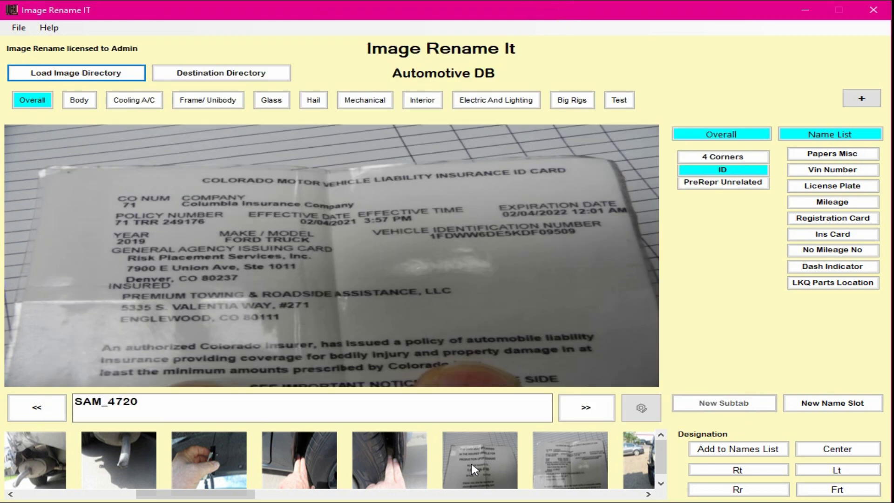
# Switch to File Explorer and find the SAM_4719 and SAM_4720 photos in the Video Walkthru Images folder.
pyautogui.moveTo(5, 243)
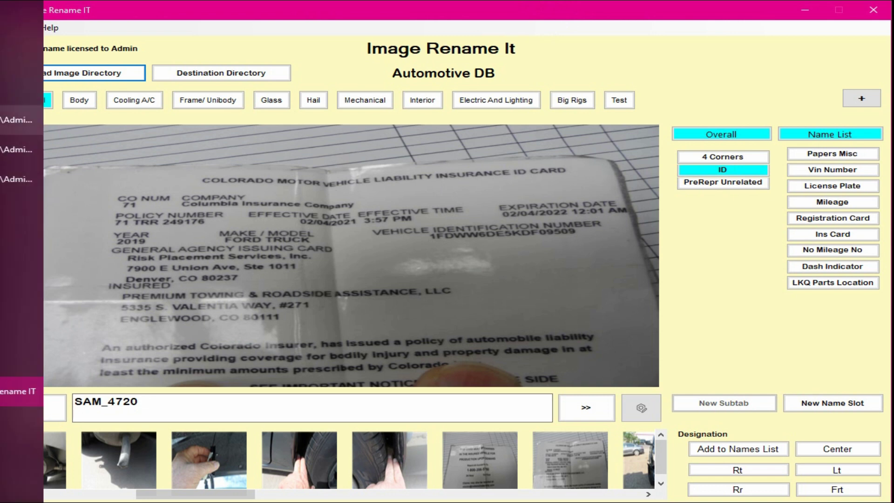
pyautogui.click(16, 120)
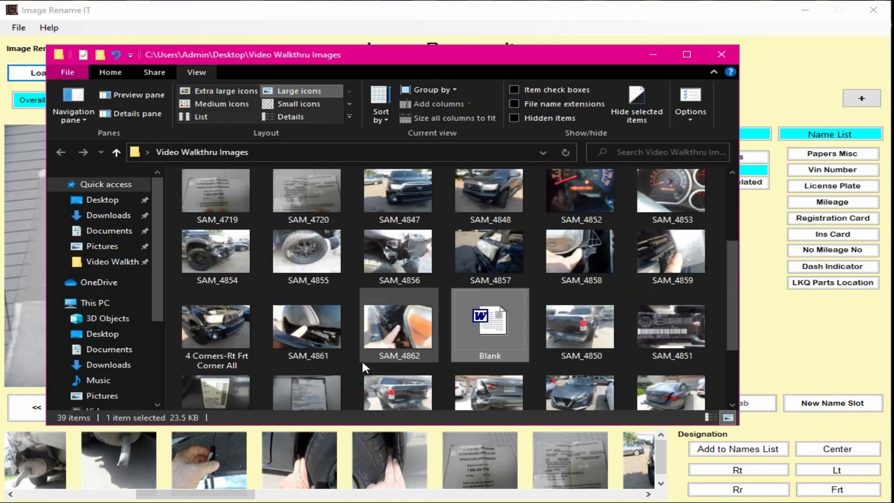
pyautogui.scroll(3, 342, 359)
pyautogui.scroll(-1, 342, 358)
pyautogui.click(284, 238)
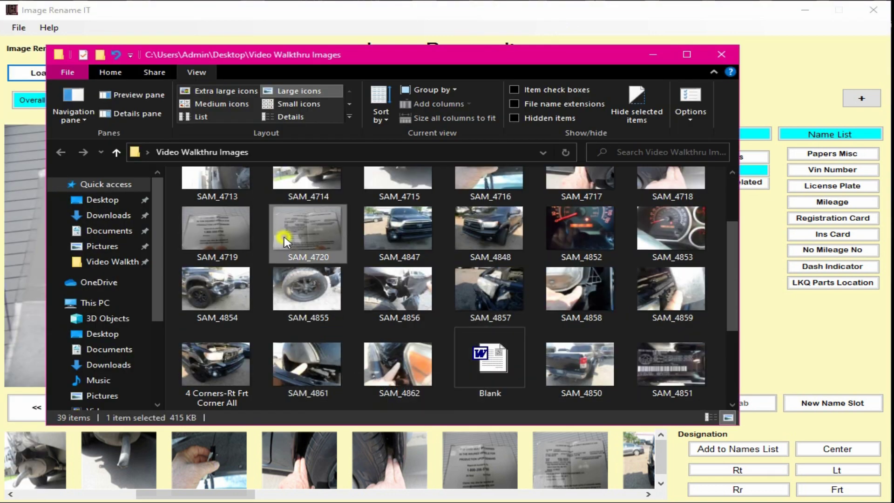
pyautogui.click(219, 228)
pyautogui.click(306, 238)
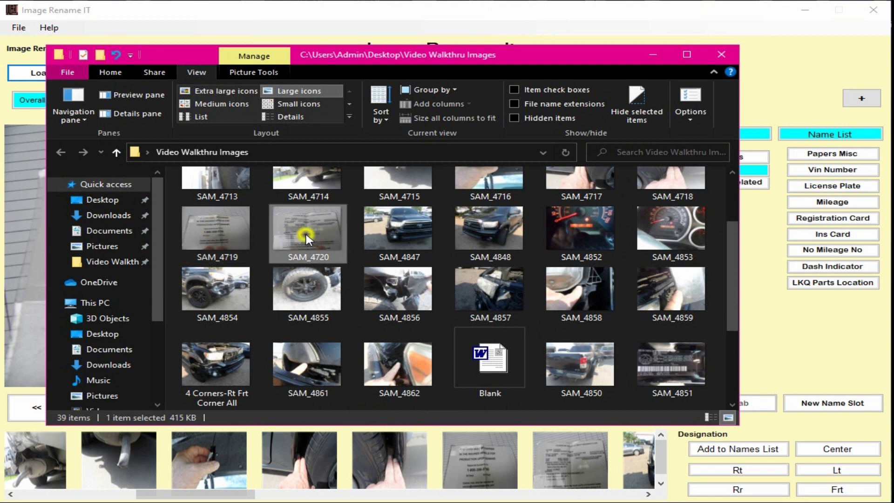
pyautogui.doubleClick(329, 217)
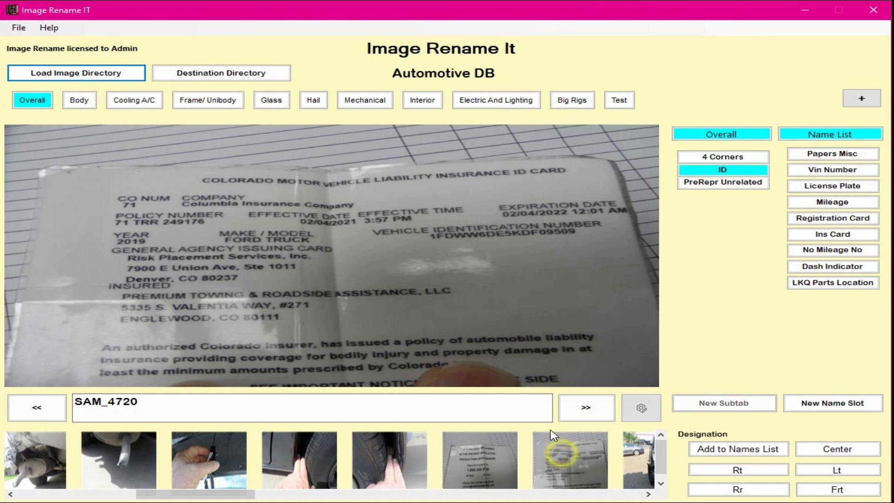
# Preview the SAM_4719 photo in Image Rename It and browse the thumbnail strip to compare it with the folder's contents.
pyautogui.click(481, 467)
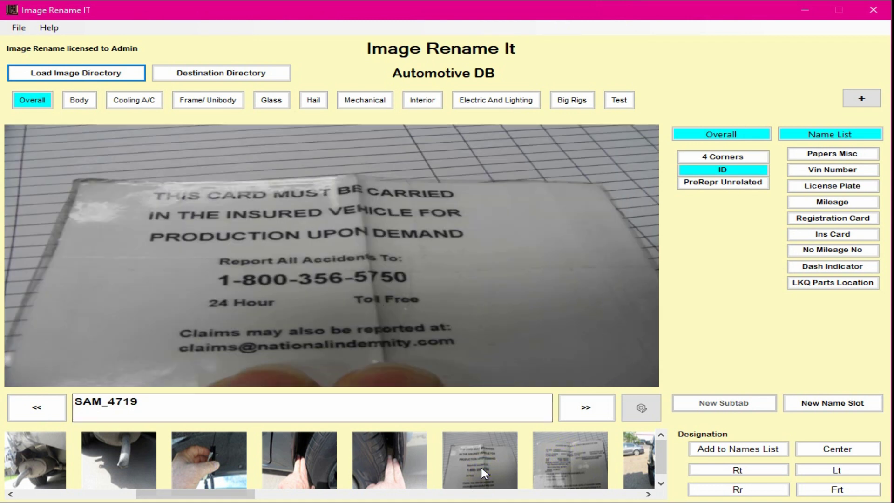
pyautogui.click(309, 496)
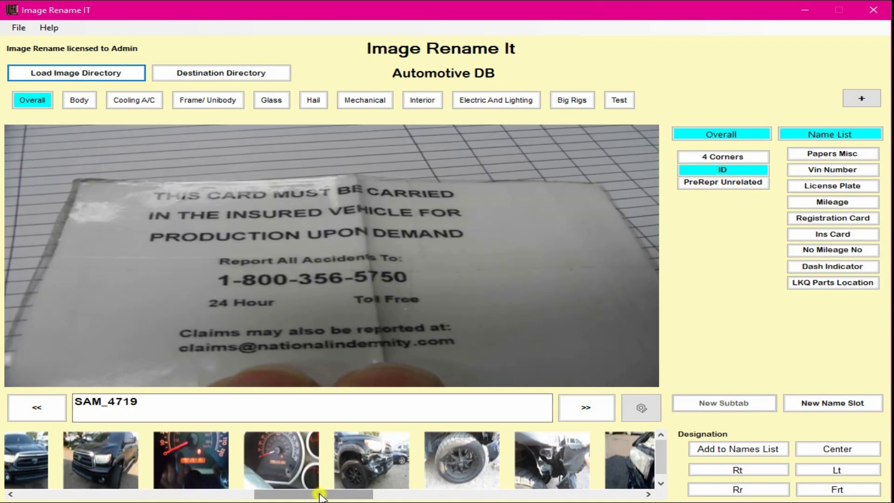
pyautogui.click(446, 497)
pyautogui.click(554, 496)
pyautogui.click(628, 497)
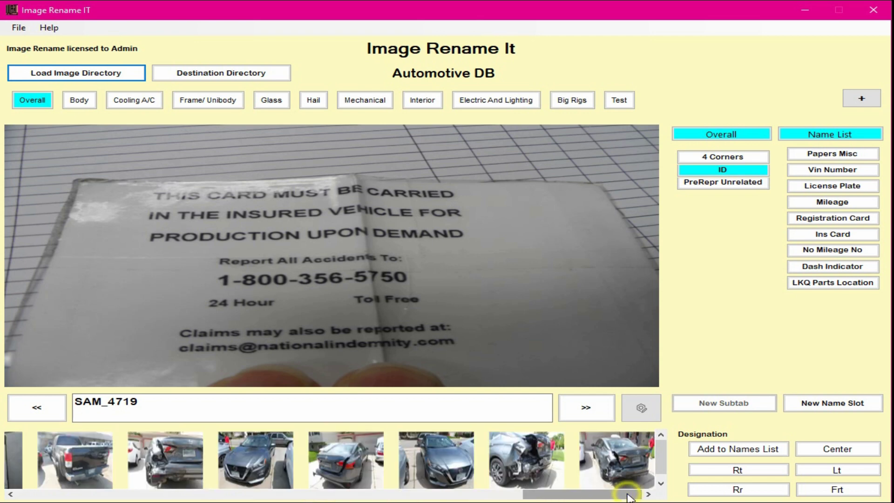
pyautogui.click(475, 497)
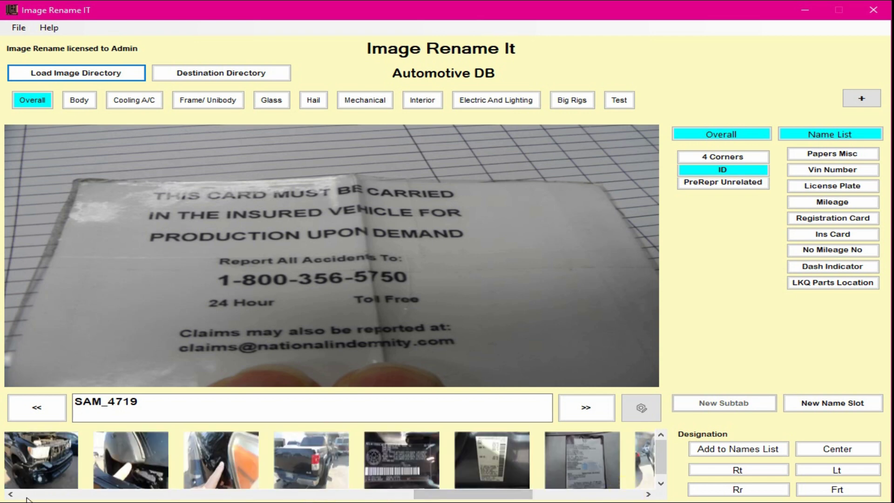
pyautogui.click(10, 494)
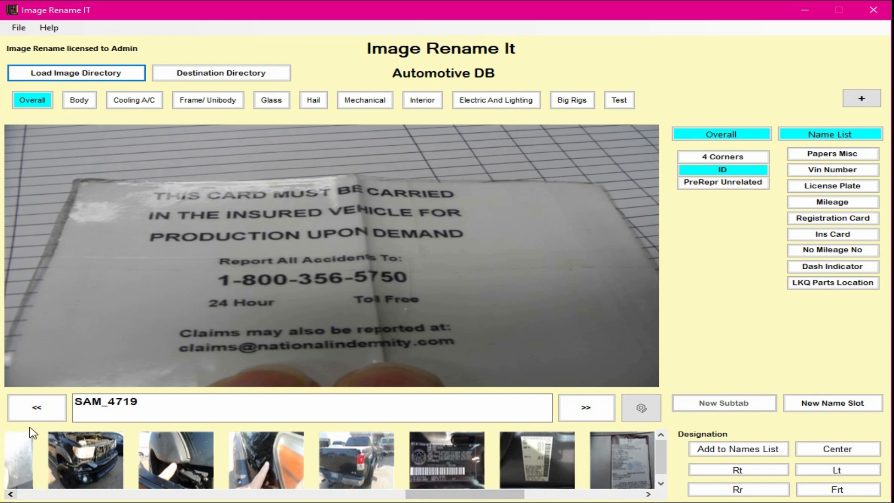
# Page backward through the vehicle photos, starting from SAM_4719, to check each loaded image in the preview.
pyautogui.click(34, 406)
pyautogui.click(33, 407)
pyautogui.click(34, 407)
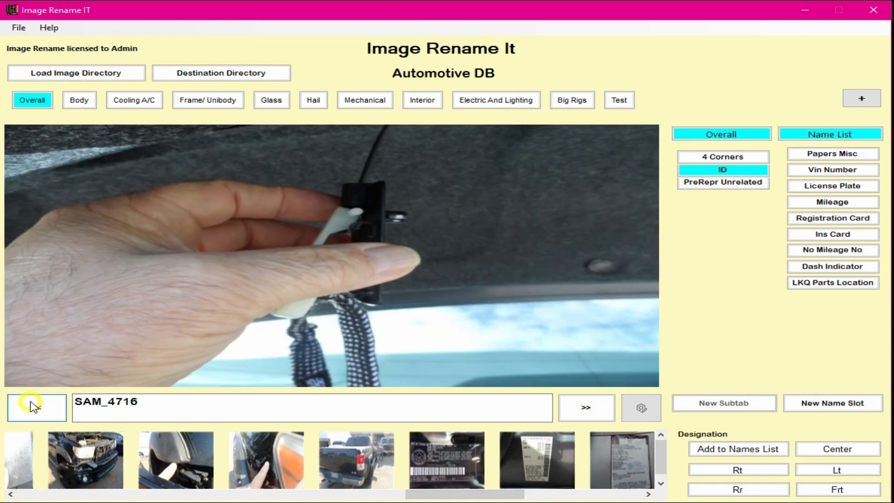
pyautogui.click(34, 406)
pyautogui.click(34, 406)
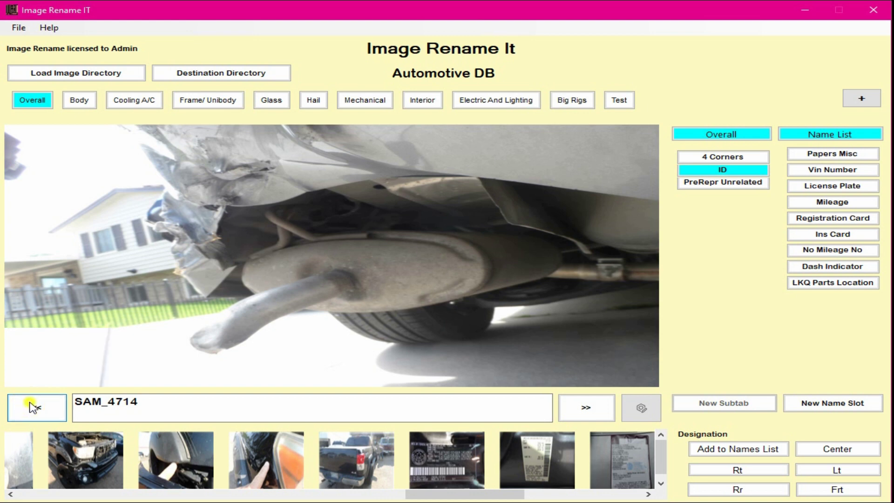
pyautogui.click(34, 406)
pyautogui.click(33, 407)
pyautogui.click(33, 407)
pyautogui.click(33, 406)
pyautogui.click(34, 406)
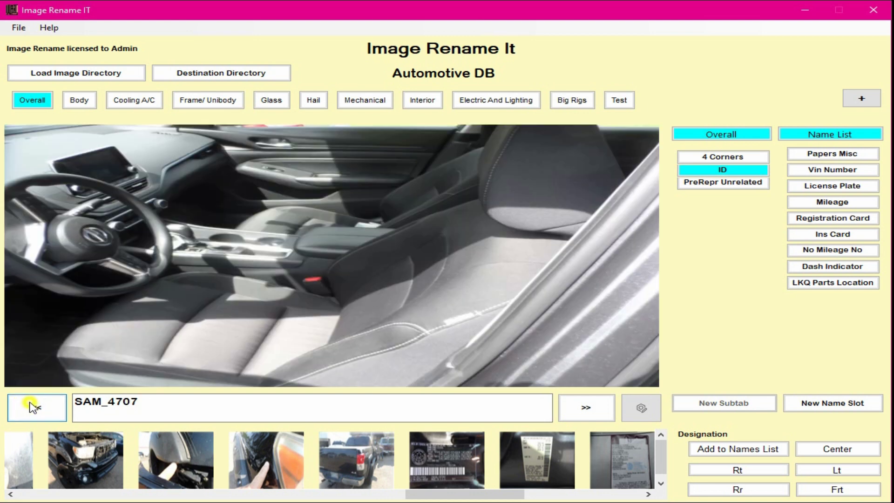
pyautogui.click(33, 407)
pyautogui.click(33, 407)
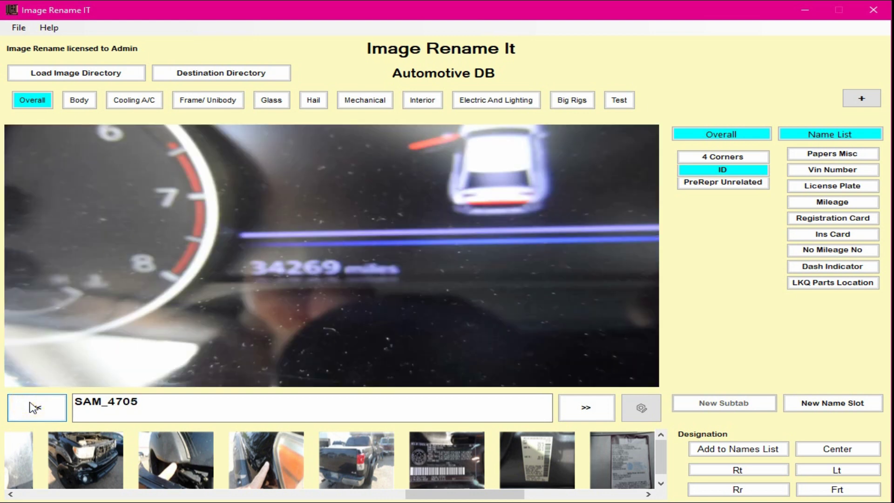
pyautogui.click(33, 407)
pyautogui.click(34, 408)
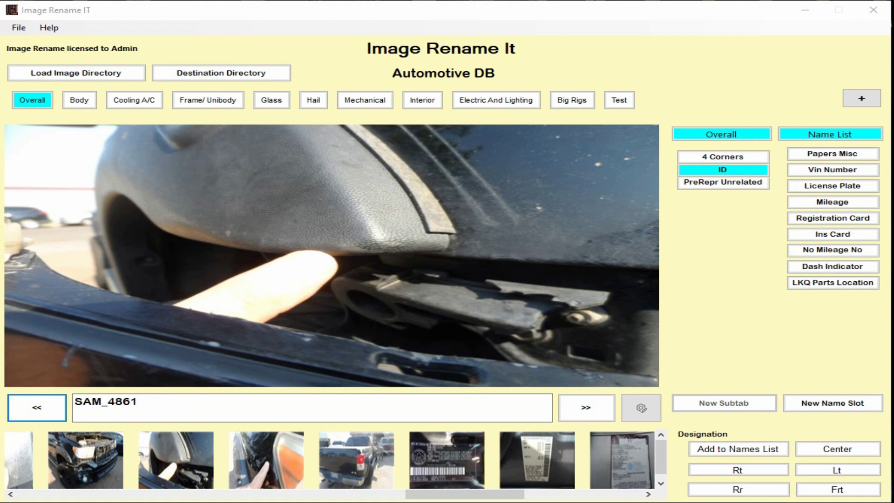
# Open the license activation dialog, examine its list of selectable license keys, and close it without activating one.
pyautogui.click(22, 29)
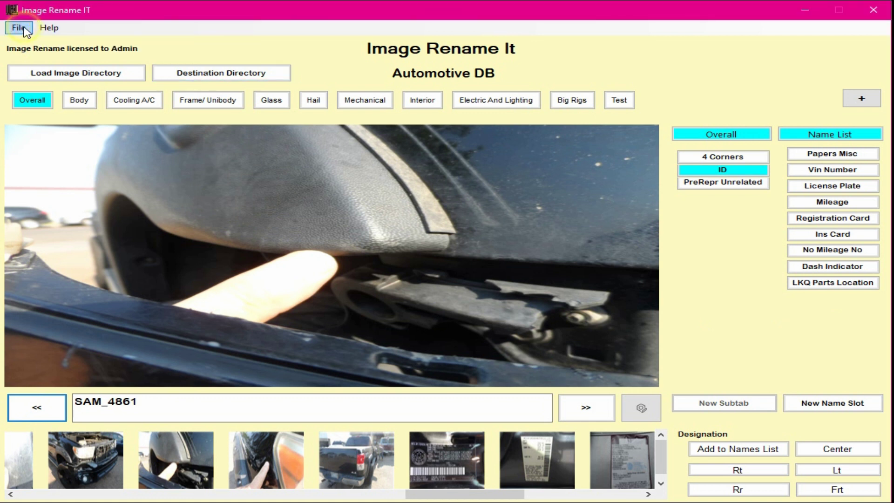
pyautogui.click(21, 29)
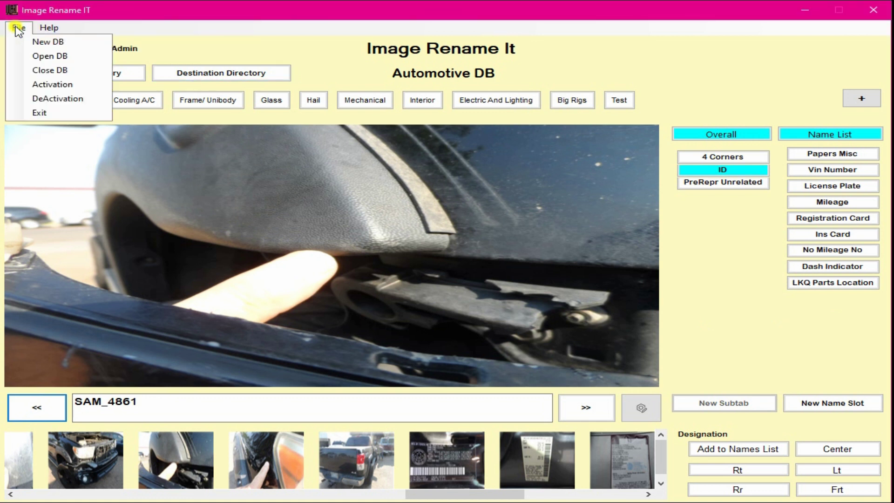
pyautogui.click(33, 87)
pyautogui.click(584, 282)
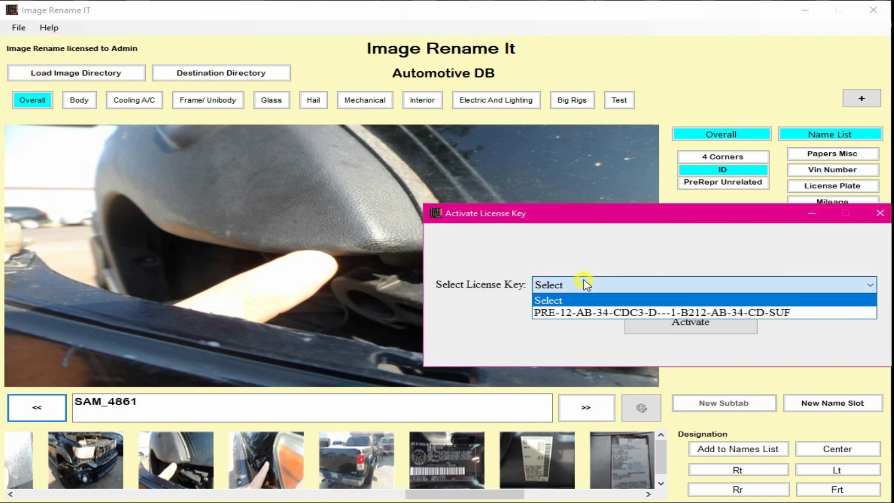
pyautogui.click(584, 283)
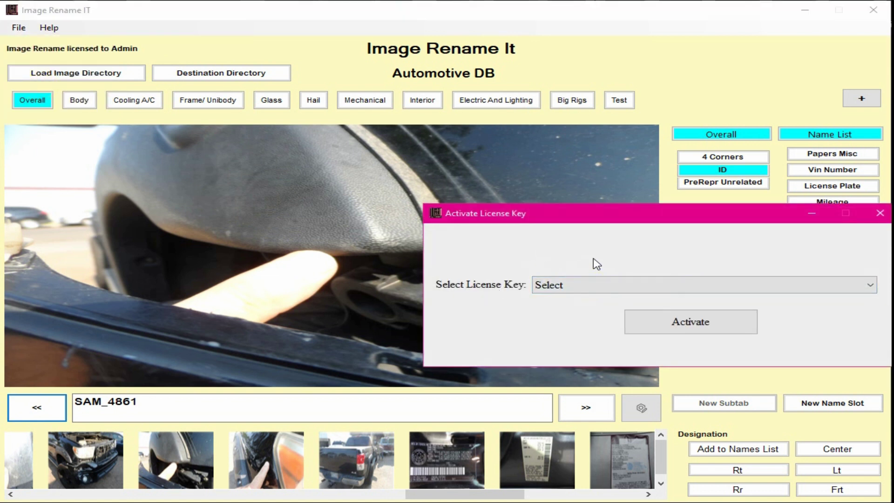
pyautogui.moveTo(642, 218); pyautogui.dragTo(352, 192)
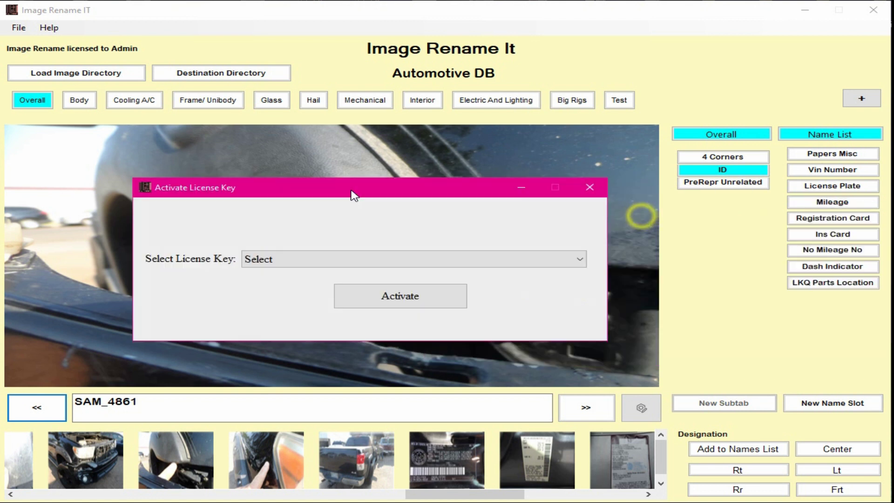
pyautogui.click(589, 187)
# Open the license deactivation dialog, inspect its license key selector, and close it without deactivating anything.
pyautogui.click(19, 28)
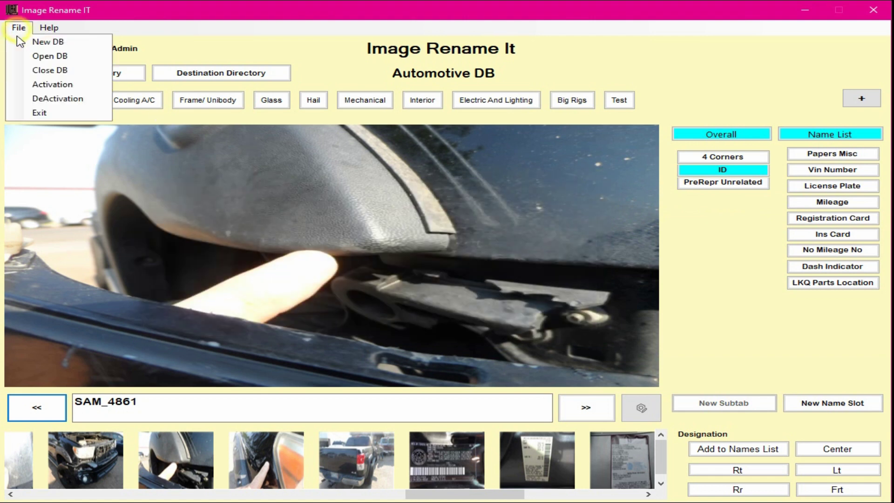
pyautogui.click(21, 99)
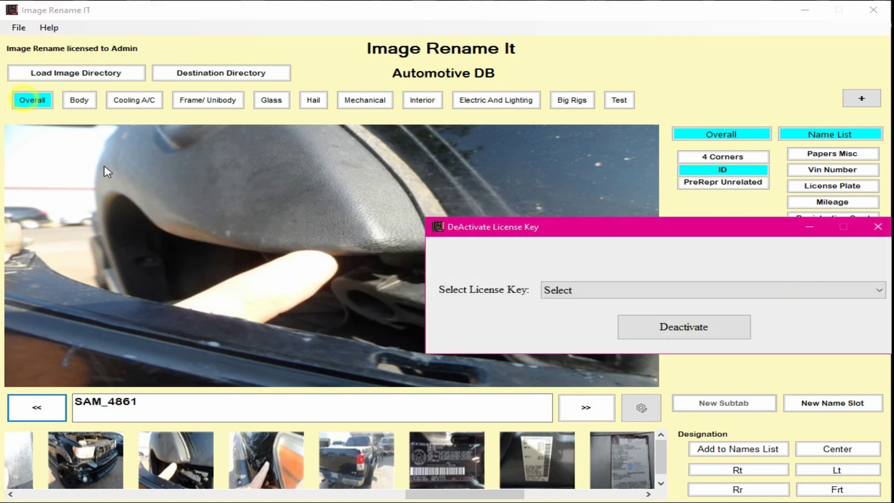
pyautogui.click(566, 298)
pyautogui.click(573, 259)
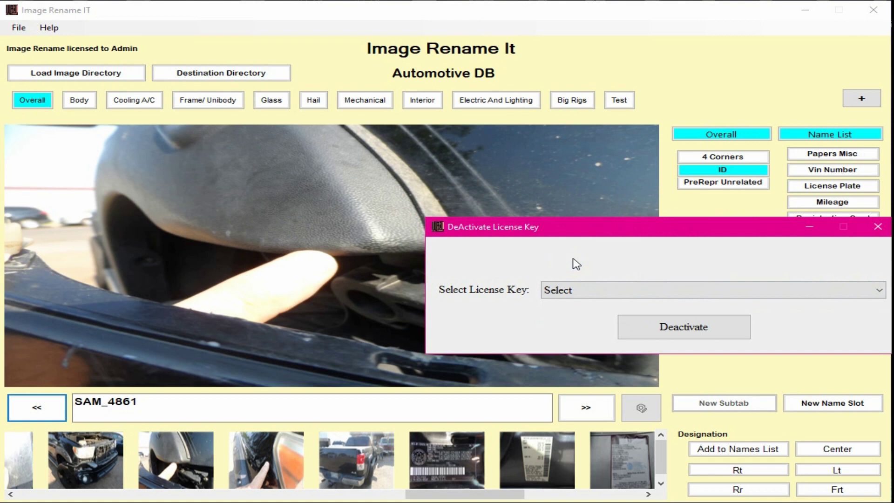
pyautogui.moveTo(652, 226); pyautogui.dragTo(395, 231)
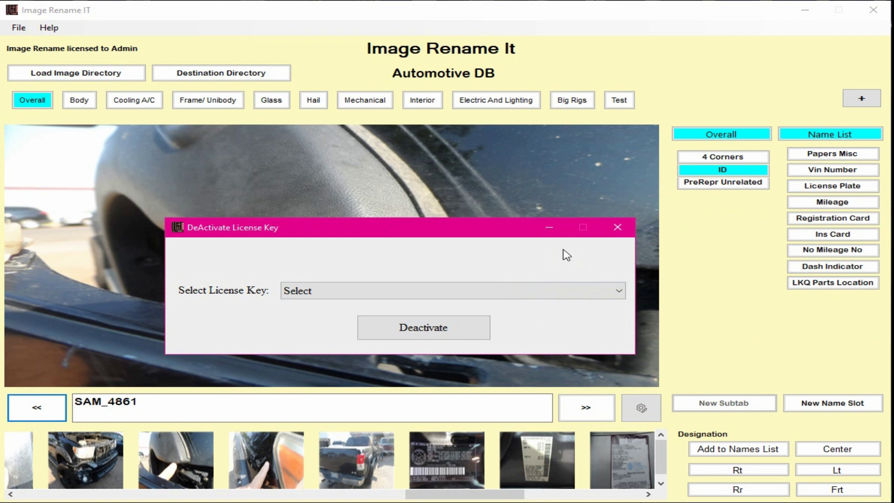
pyautogui.click(618, 228)
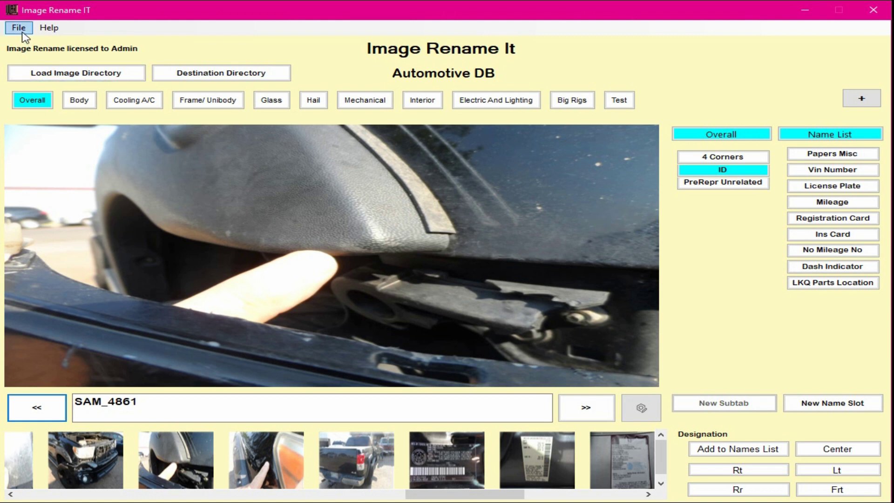
# Review the help options, then revisit the license activation dialog and close it without choosing a key.
pyautogui.click(19, 28)
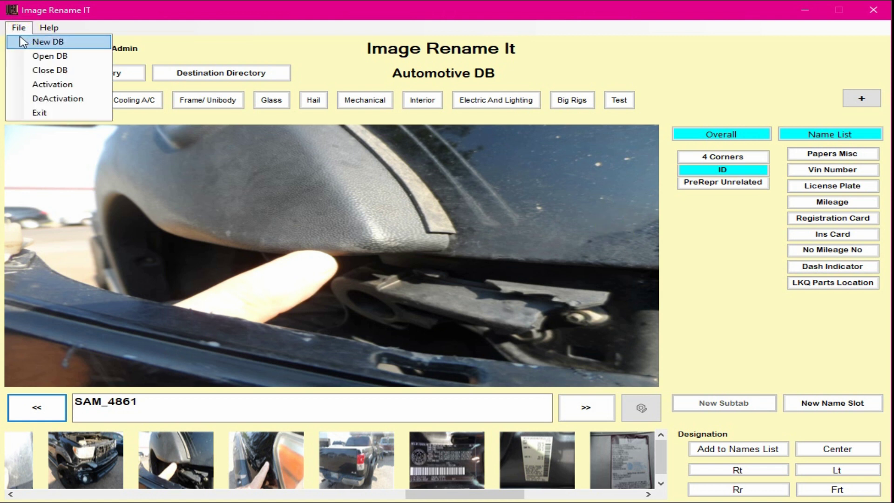
pyautogui.moveTo(49, 29)
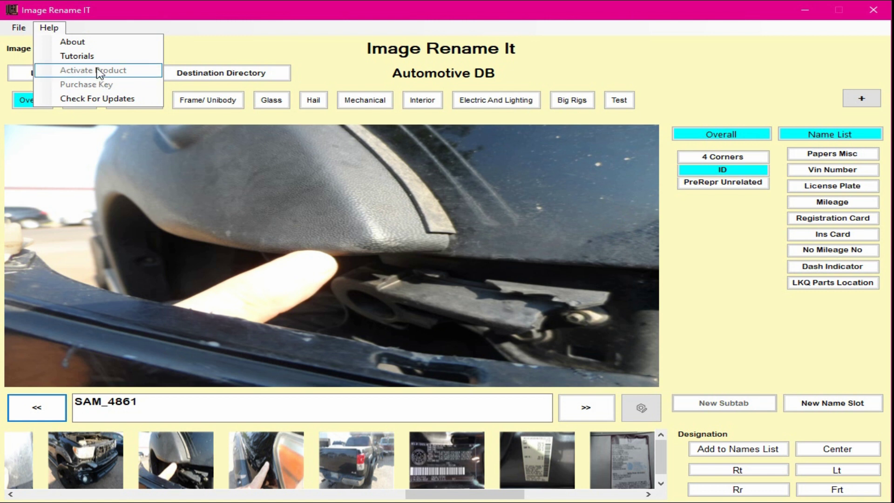
pyautogui.moveTo(18, 28)
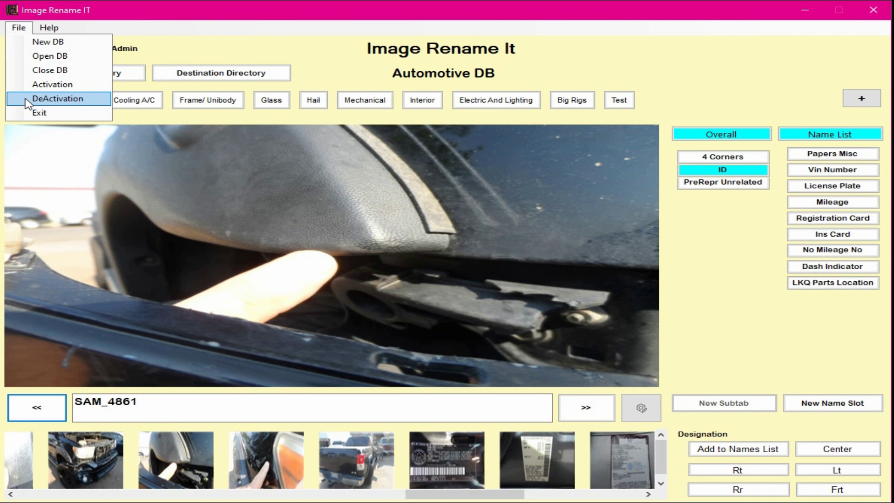
pyautogui.click(45, 84)
pyautogui.click(580, 285)
pyautogui.click(579, 284)
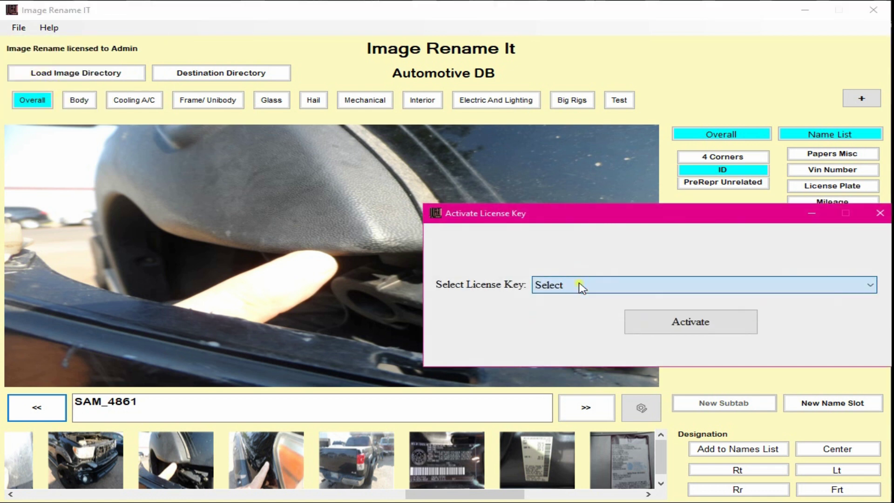
pyautogui.moveTo(781, 213); pyautogui.dragTo(624, 214)
pyautogui.click(648, 198)
# Check the Activate Product and Purchase Key help options, then revisit the license deactivation dialog and close it.
pyautogui.click(52, 29)
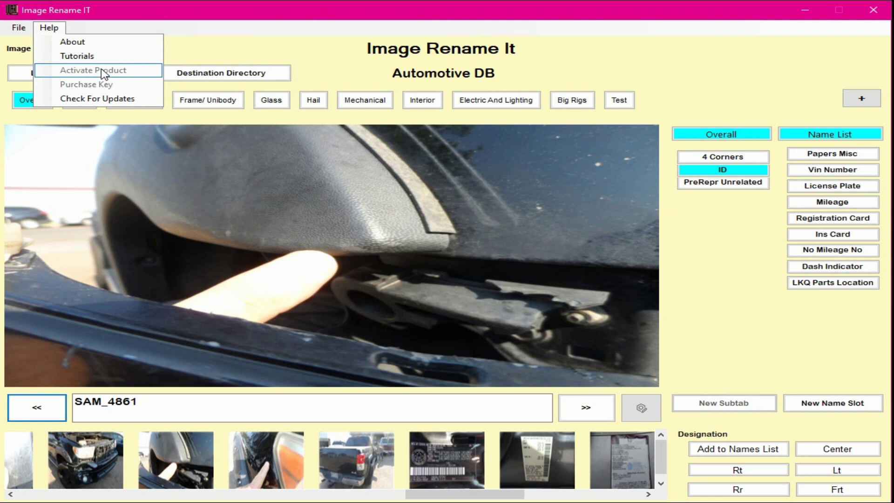
pyautogui.click(203, 13)
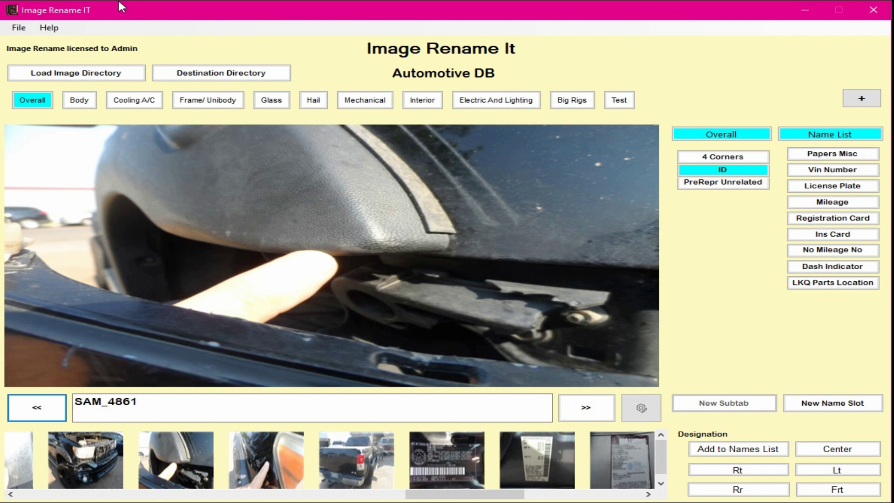
pyautogui.click(19, 28)
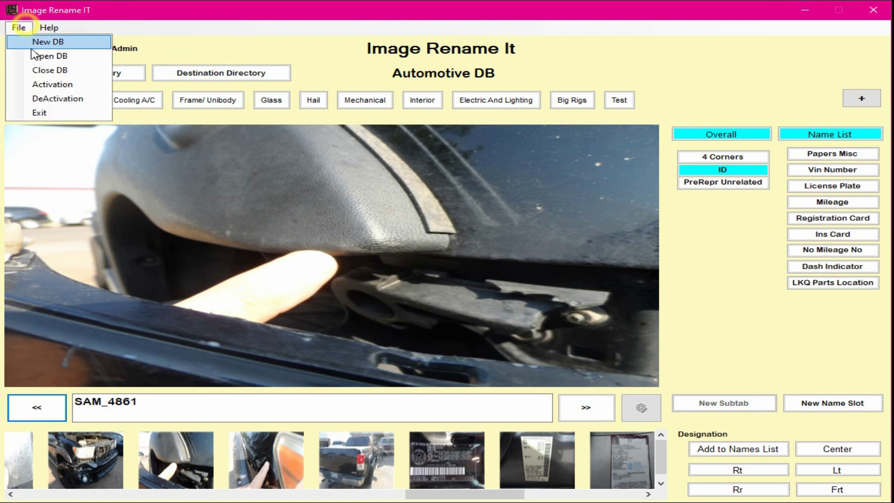
pyautogui.click(46, 98)
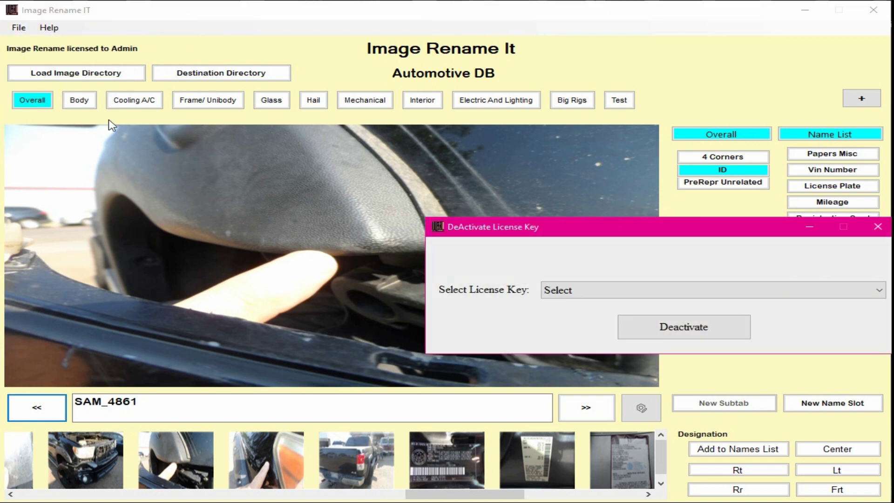
pyautogui.moveTo(543, 227); pyautogui.dragTo(321, 226)
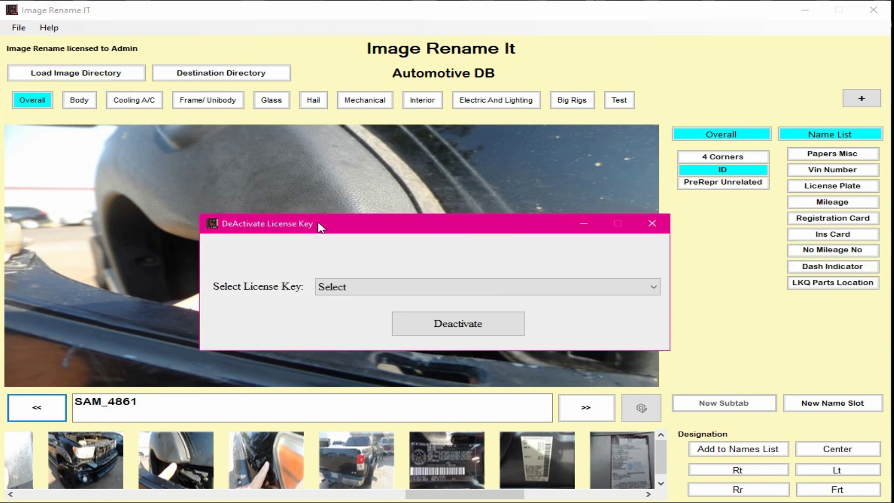
pyautogui.click(652, 223)
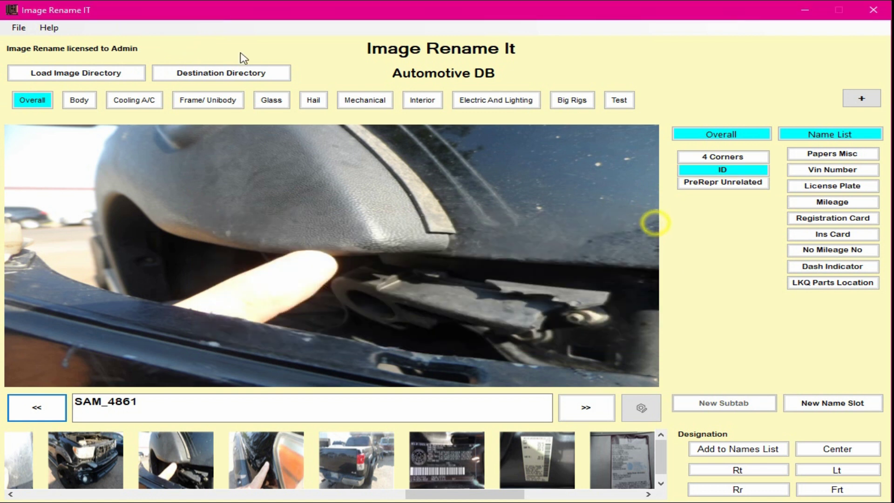
# View the About Us window with the program's copyright and version information, then close it.
pyautogui.click(49, 28)
pyautogui.click(72, 41)
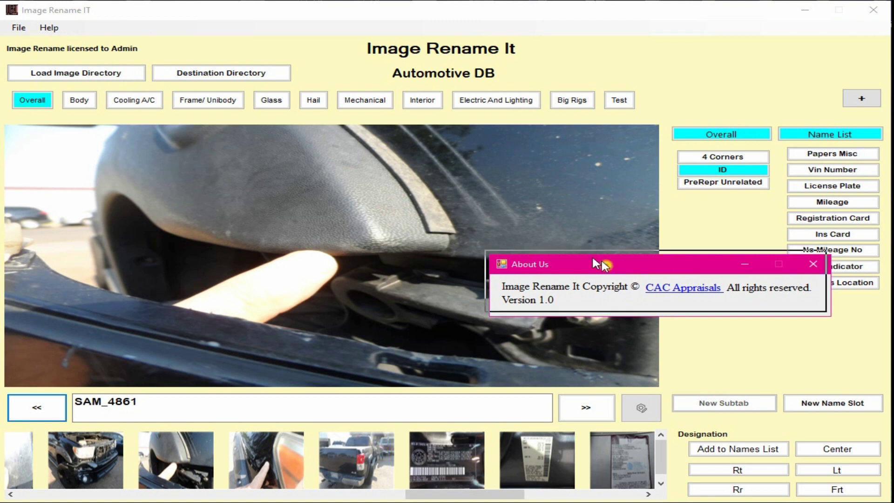
pyautogui.moveTo(603, 264); pyautogui.dragTo(470, 235)
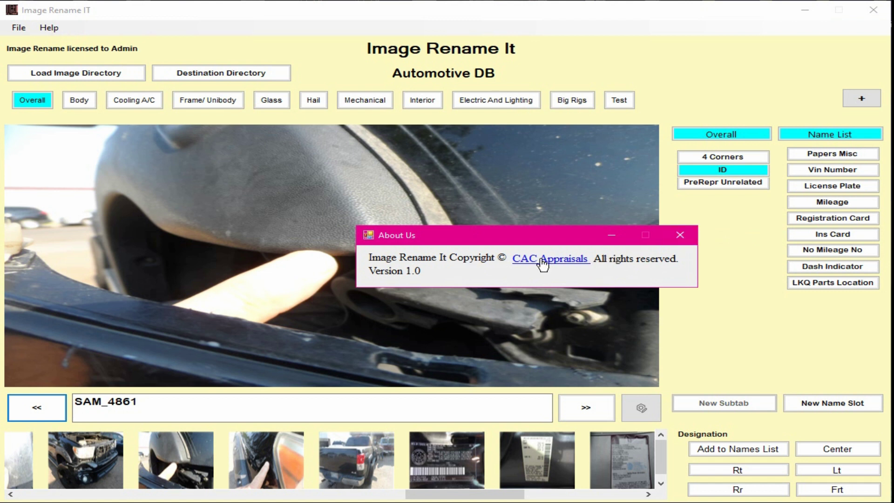
pyautogui.click(681, 238)
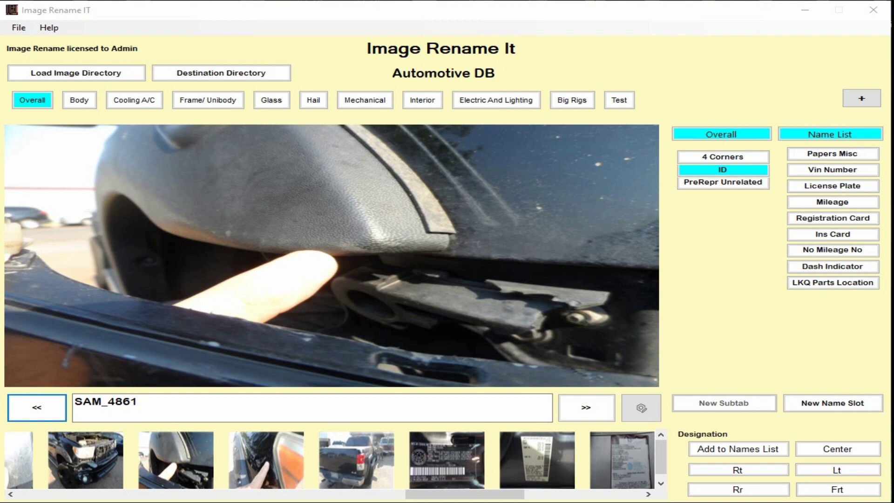
# Add a name slot called armor/fender under the ID subtab and reload that subtab's name list.
pyautogui.click(819, 407)
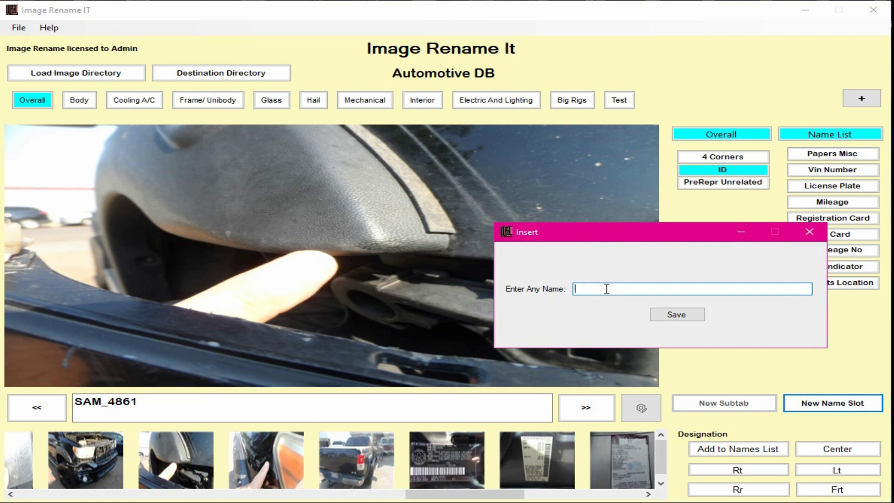
pyautogui.write('armor/fender')
pyautogui.click(673, 313)
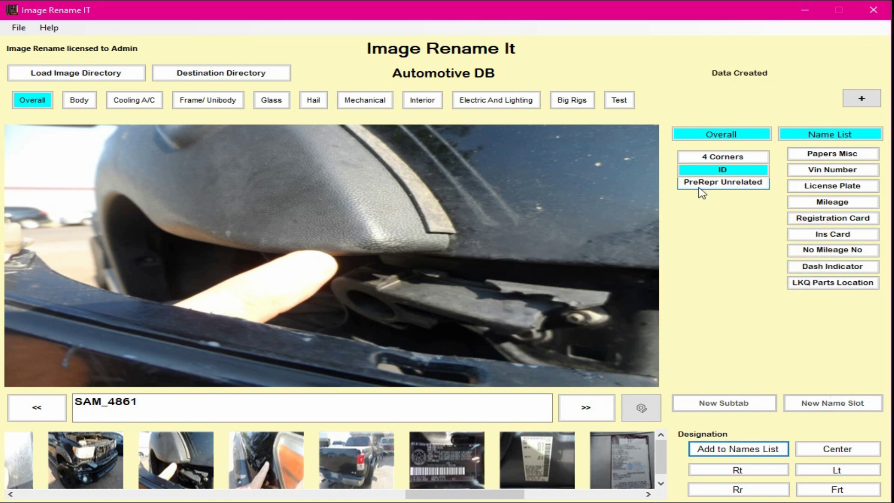
pyautogui.click(712, 172)
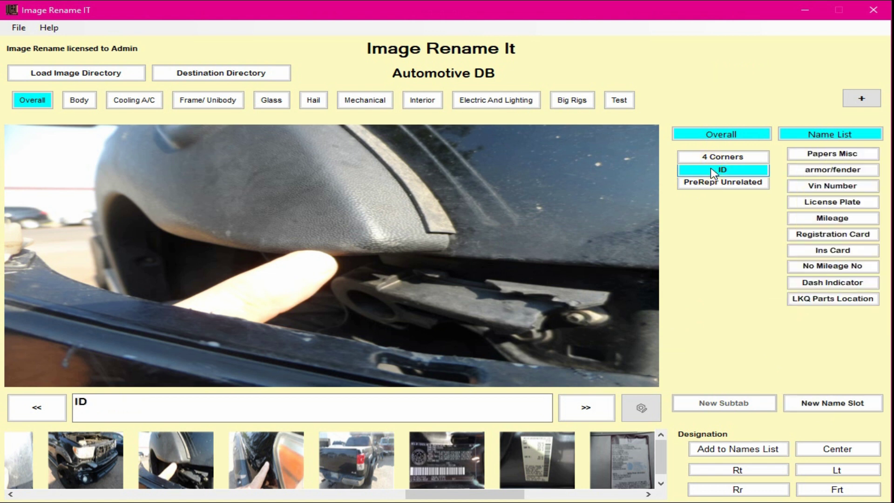
# Try to rename the SAM_4861 photo with the ID subtab and the armor/fender name slot.
pyautogui.click(844, 174)
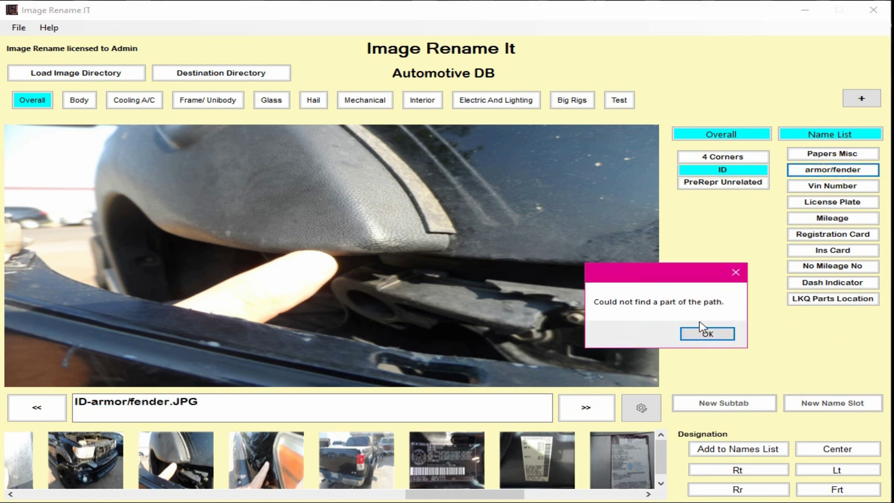
pyautogui.click(707, 333)
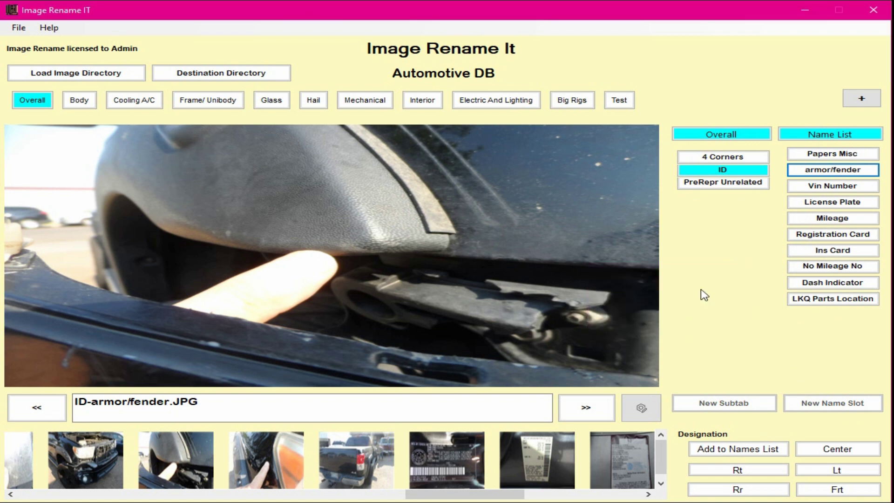
# Rename the armor/fender name slot under ID to armor fender and apply ID with that slot to the current photo.
pyautogui.rightClick(817, 171)
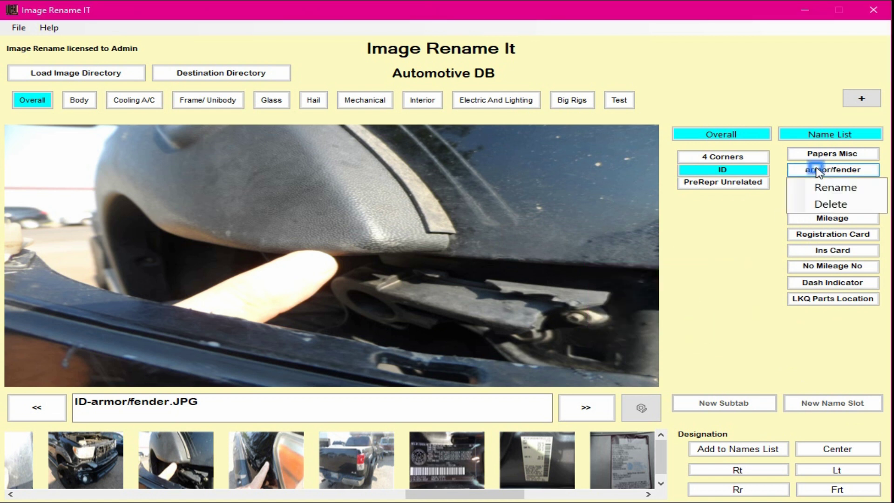
pyautogui.click(820, 188)
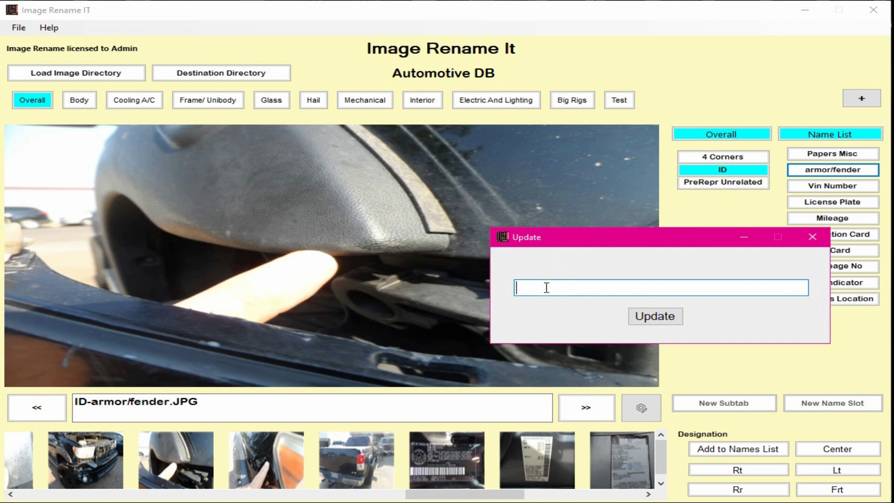
pyautogui.write('armor fender')
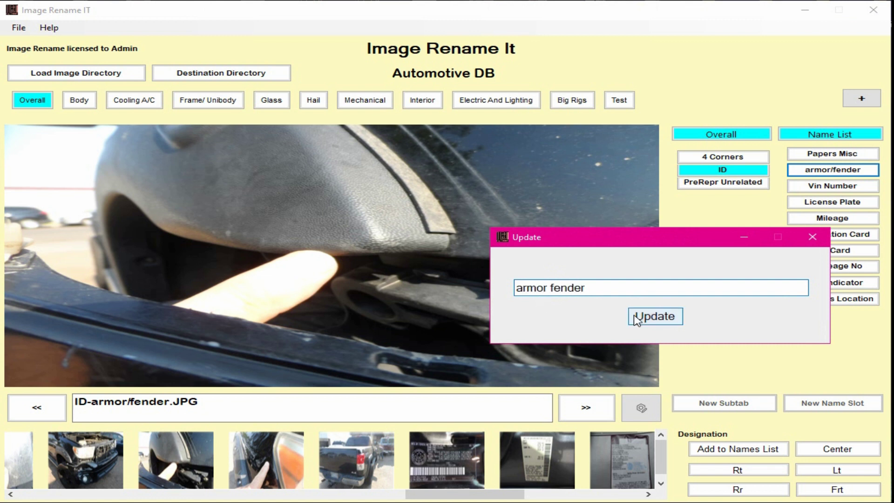
pyautogui.click(637, 320)
pyautogui.click(727, 174)
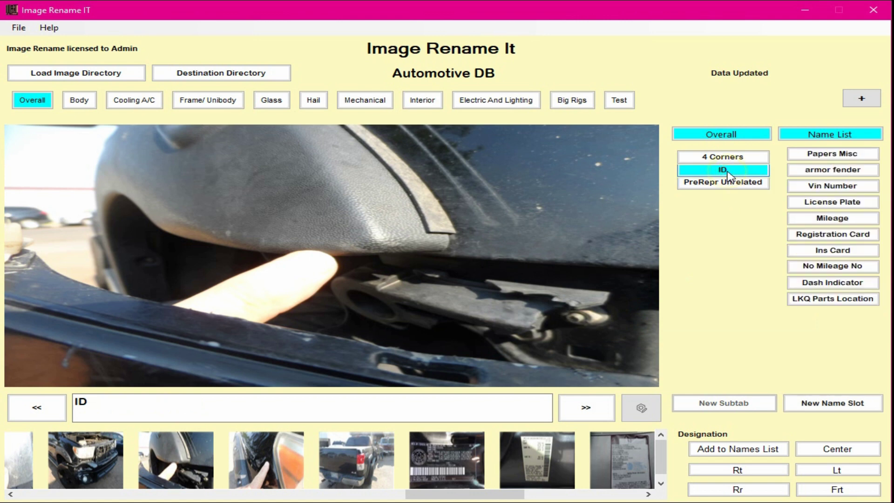
pyautogui.click(831, 170)
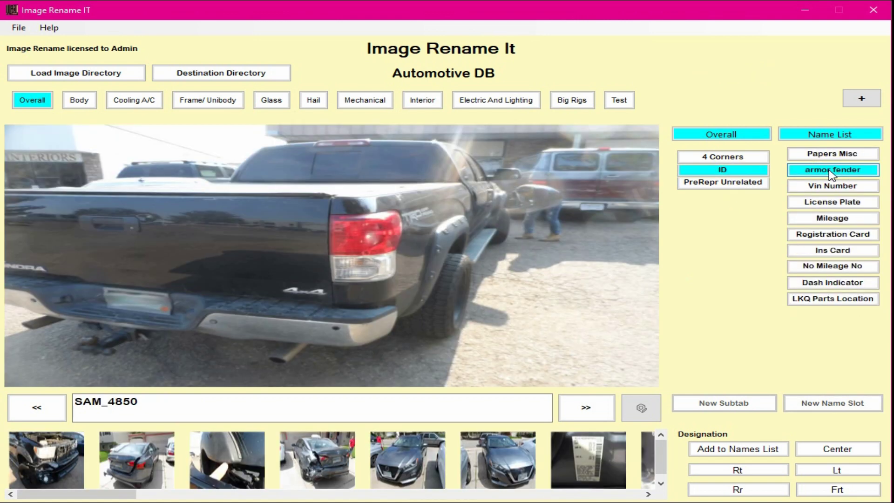
# Delete the armor fender name slot and reload the ID subtab's name list.
pyautogui.rightClick(832, 174)
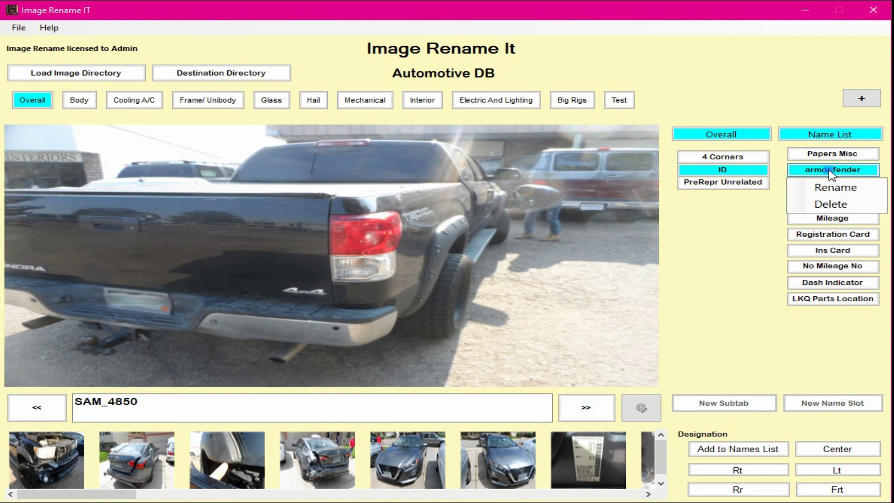
pyautogui.click(836, 204)
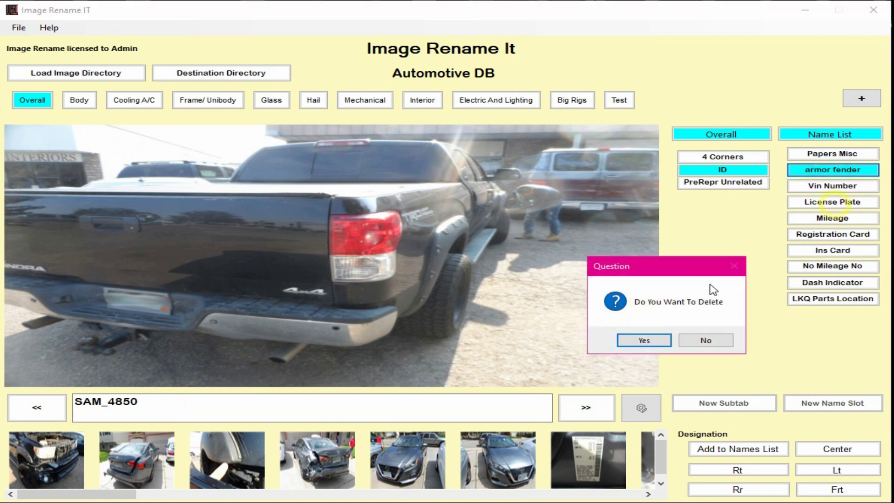
pyautogui.click(645, 341)
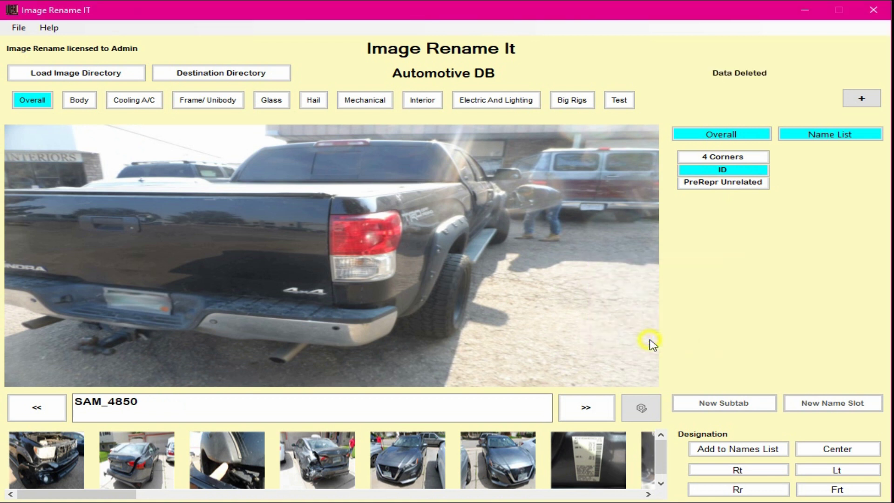
pyautogui.click(720, 173)
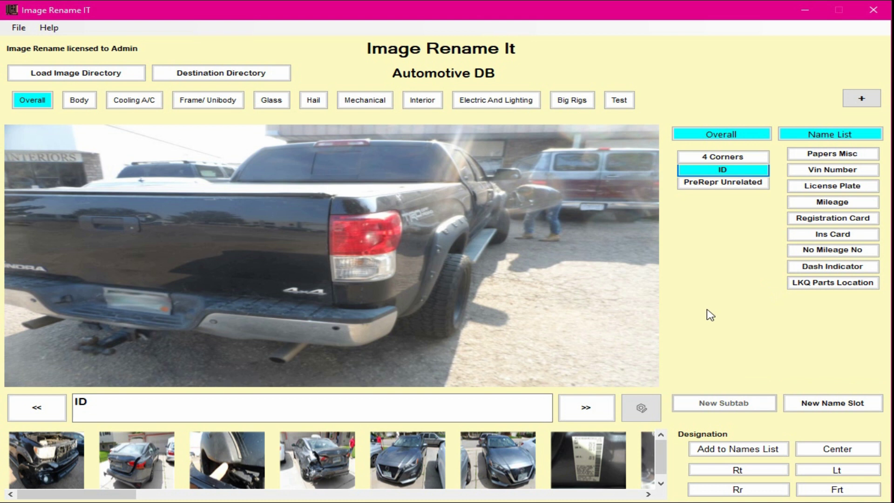
# Look through the Body, Cooling A/C and Frame/ Unibody categories, including the Unibody Dmgs and Conv Frame Dmgs name lists.
pyautogui.click(79, 100)
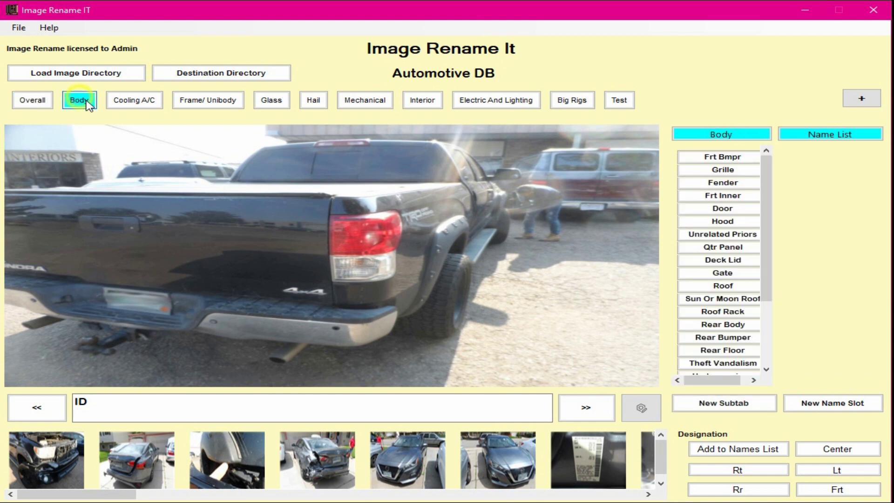
pyautogui.click(136, 103)
pyautogui.click(201, 104)
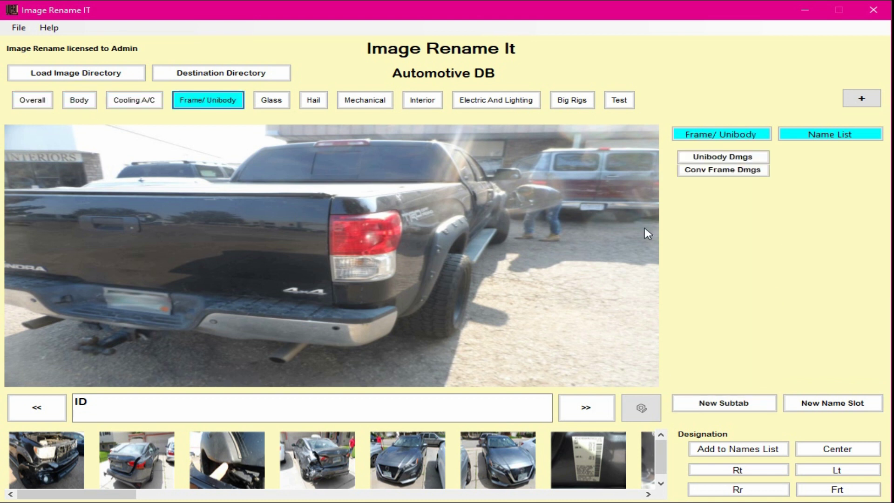
pyautogui.click(714, 158)
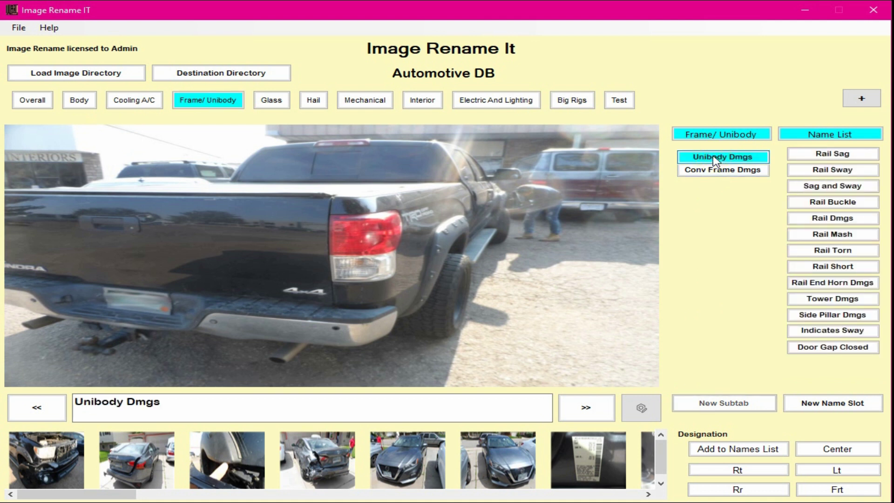
pyautogui.click(710, 171)
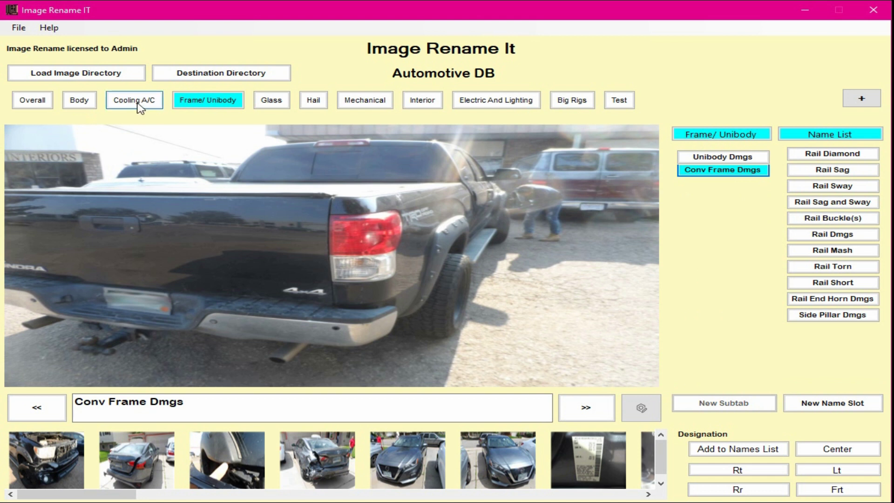
pyautogui.click(78, 101)
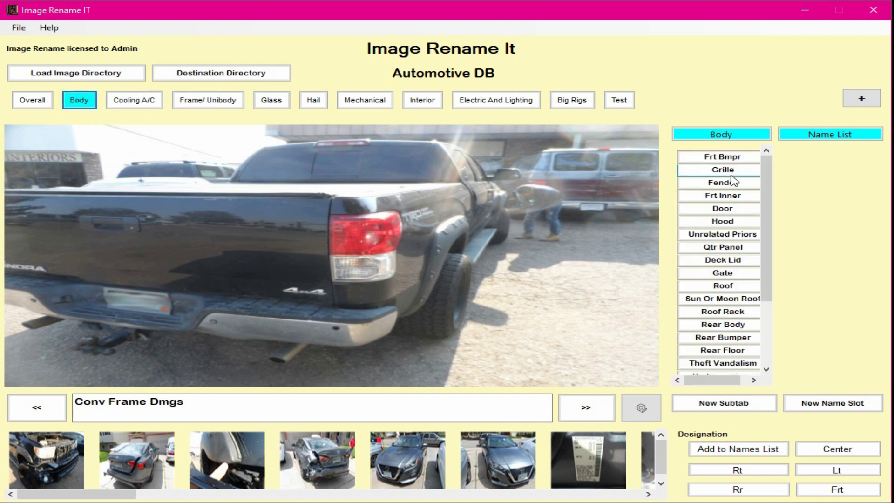
# Examine the name list of the Hail subtab in the Hail category.
pyautogui.click(314, 100)
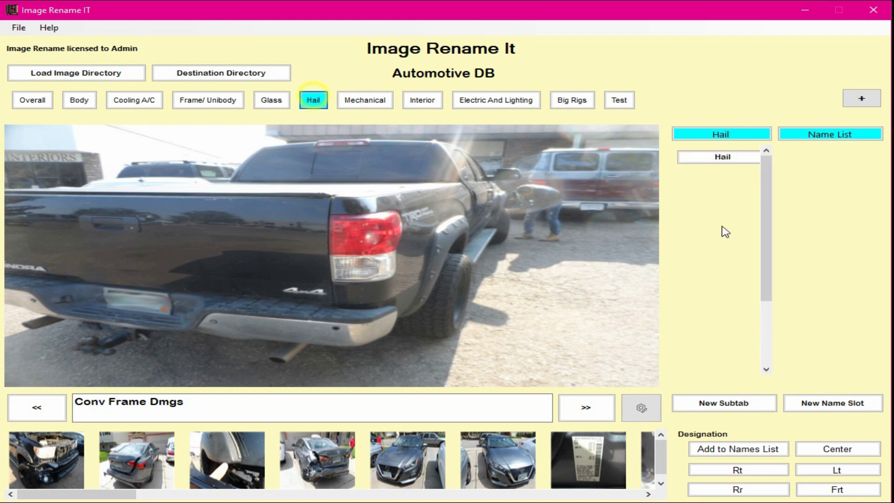
pyautogui.click(715, 158)
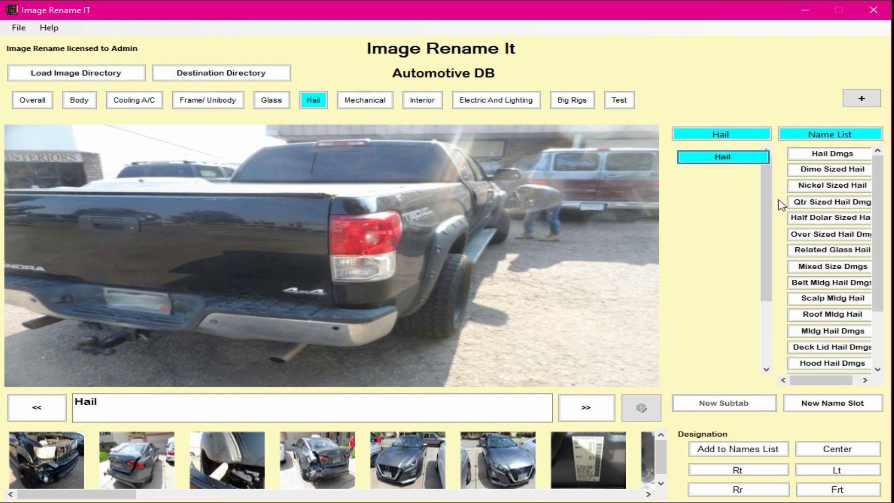
pyautogui.scroll(-3, 827, 217)
pyautogui.scroll(3, 826, 217)
pyautogui.click(716, 174)
# Check the new subtab dialog for the Hail category, close it without adding anything, and reload the Hail name list.
pyautogui.click(723, 403)
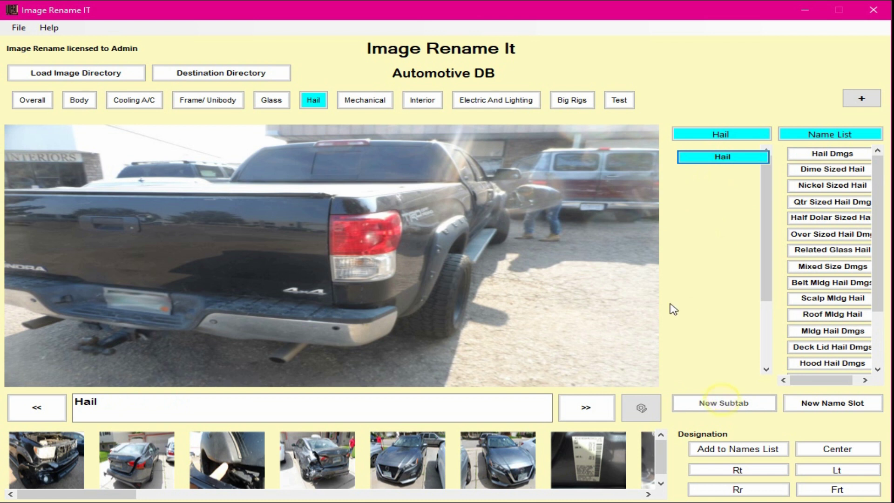
pyautogui.click(313, 100)
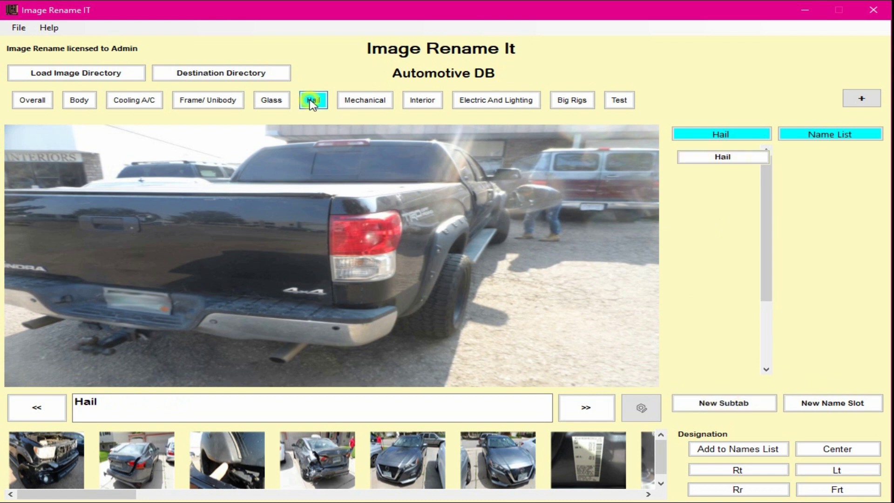
pyautogui.click(739, 404)
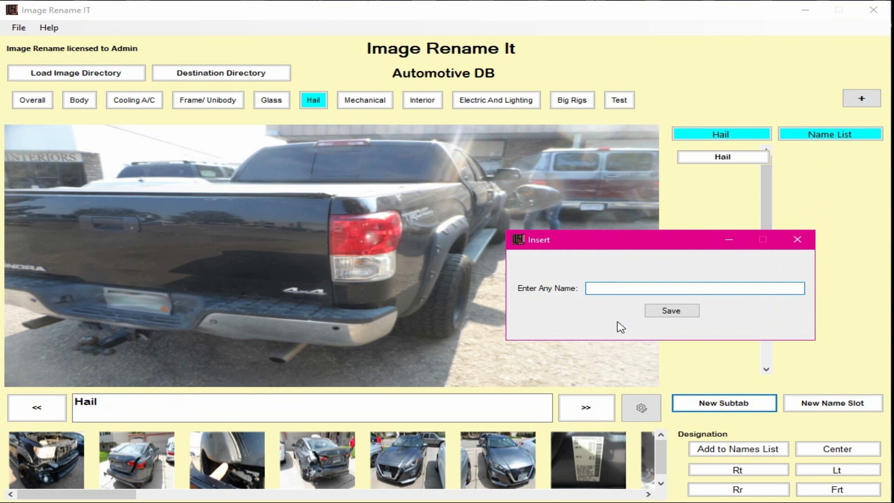
pyautogui.click(797, 240)
pyautogui.click(731, 157)
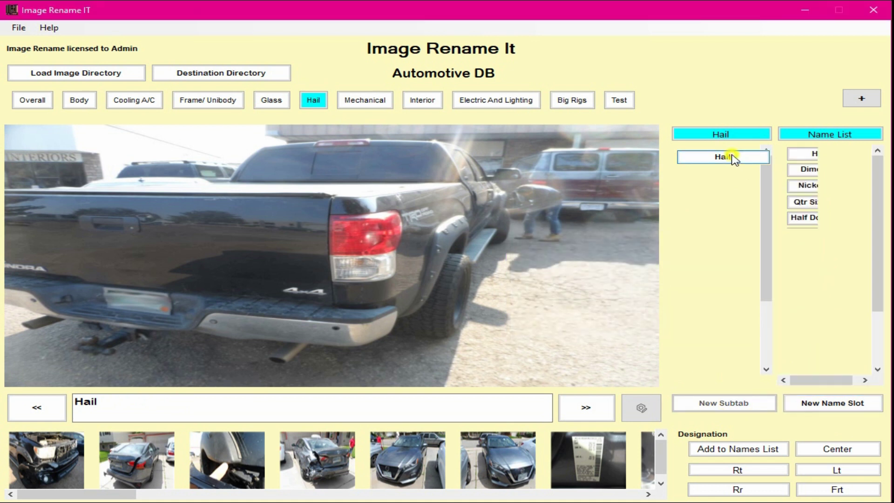
# Delete the Test category from the Automotive DB.
pyautogui.click(619, 101)
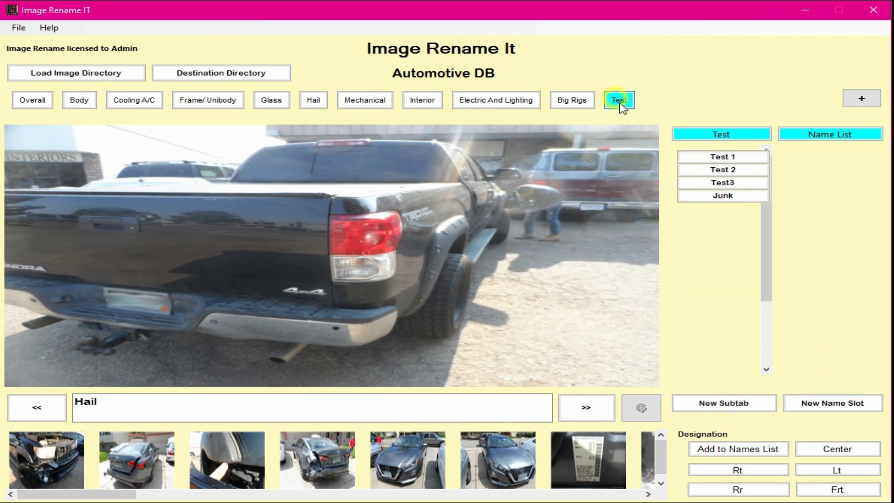
pyautogui.rightClick(620, 107)
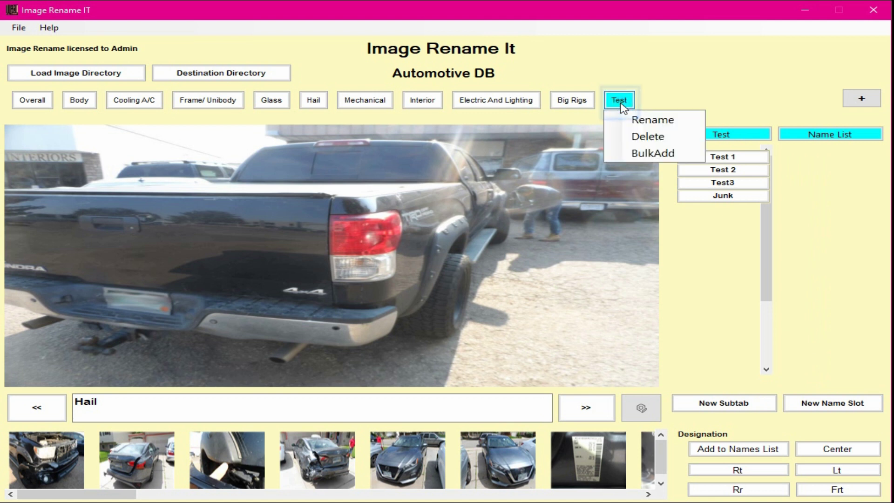
pyautogui.click(664, 138)
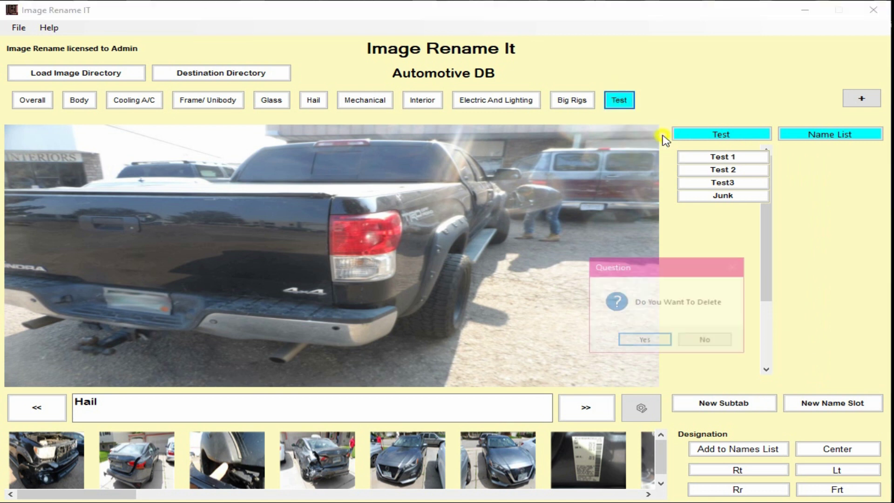
pyautogui.click(659, 345)
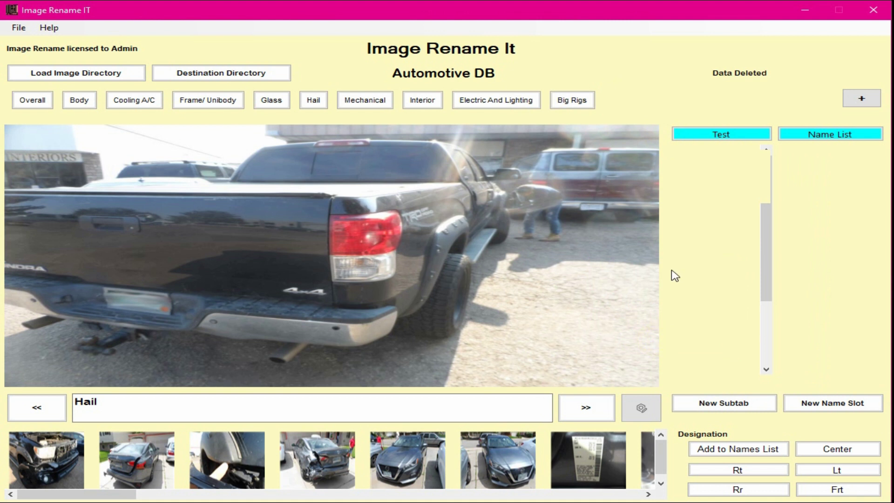
# Review the subtabs of every remaining category from Big Rigs back to Overall.
pyautogui.click(582, 105)
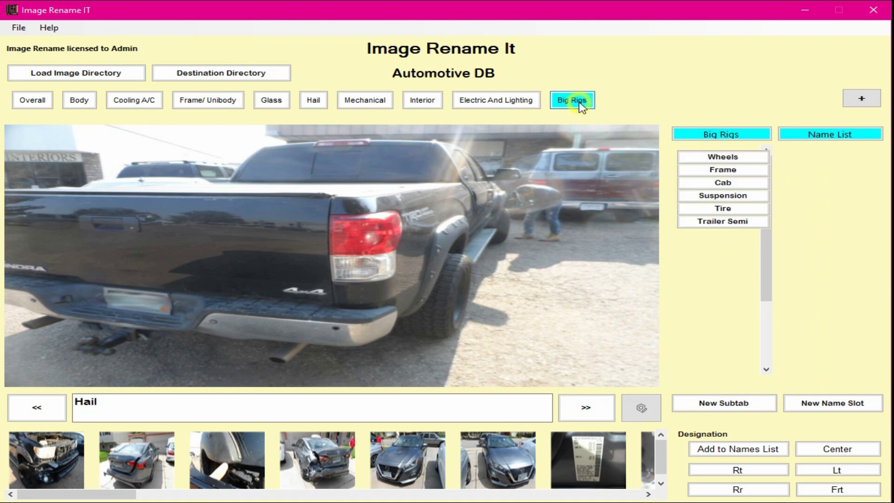
pyautogui.click(493, 104)
pyautogui.click(424, 100)
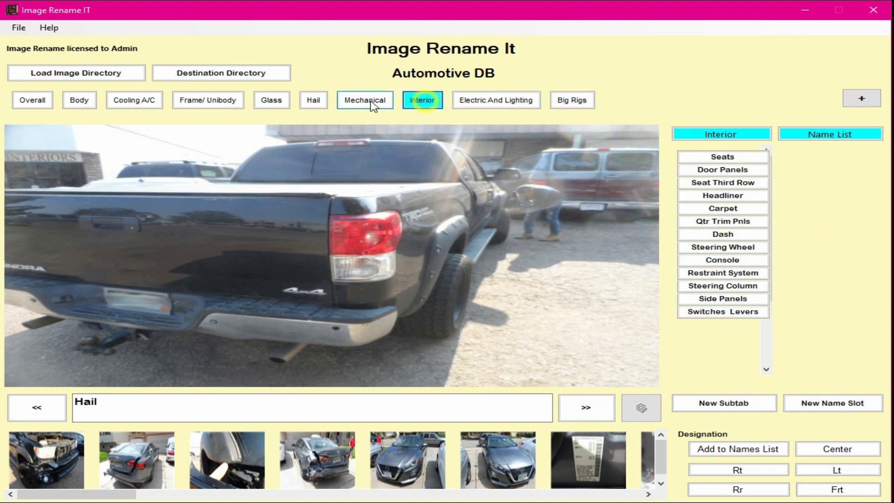
pyautogui.click(368, 101)
pyautogui.click(313, 101)
pyautogui.click(271, 101)
pyautogui.click(208, 100)
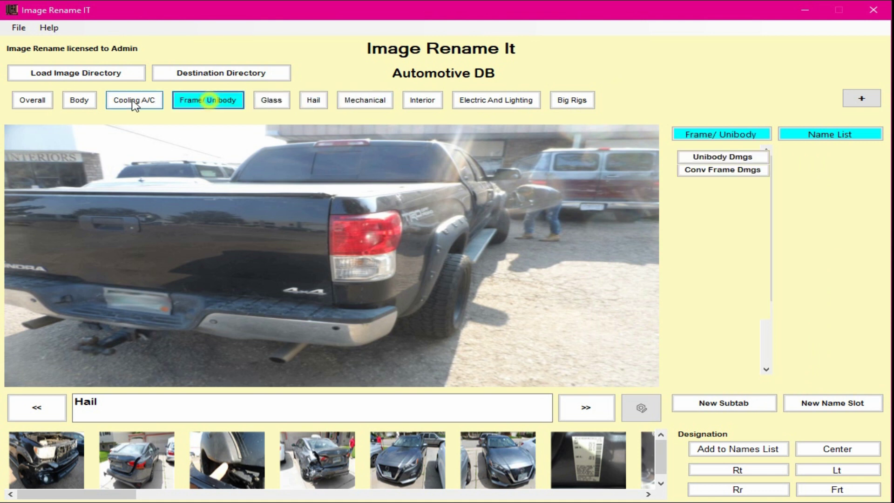
pyautogui.click(134, 101)
pyautogui.click(80, 100)
pyautogui.click(33, 100)
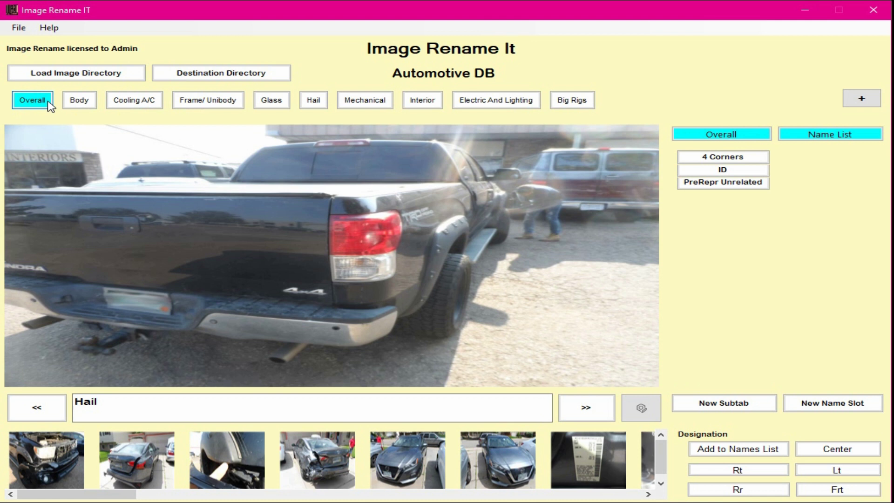
# Examine the name lists of the 4 Corners subtab under Overall and the Frt Bmpr subtab under Body.
pyautogui.click(765, 160)
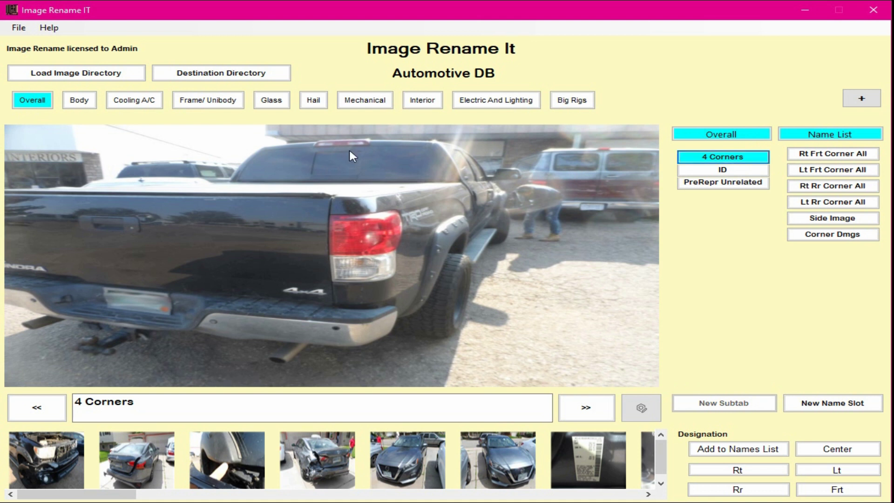
pyautogui.click(86, 102)
pyautogui.click(733, 161)
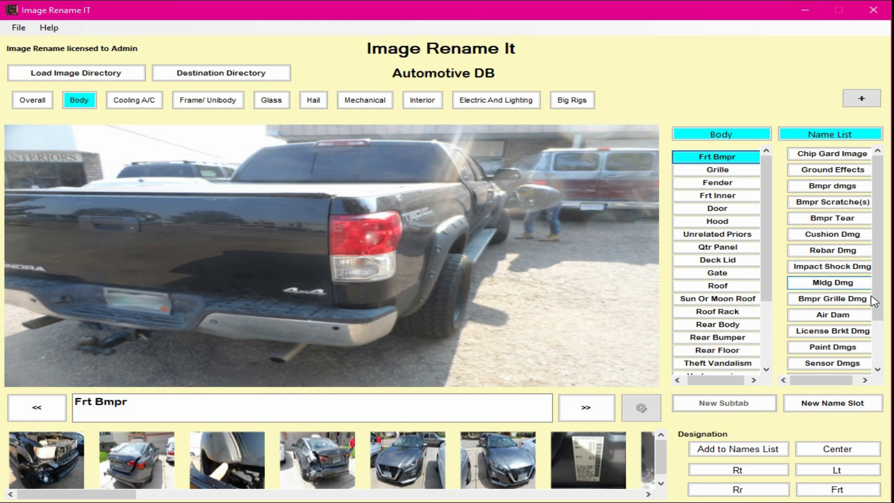
pyautogui.moveTo(878, 308); pyautogui.dragTo(887, 218)
pyautogui.moveTo(878, 293); pyautogui.dragTo(890, 251)
pyautogui.click(825, 285)
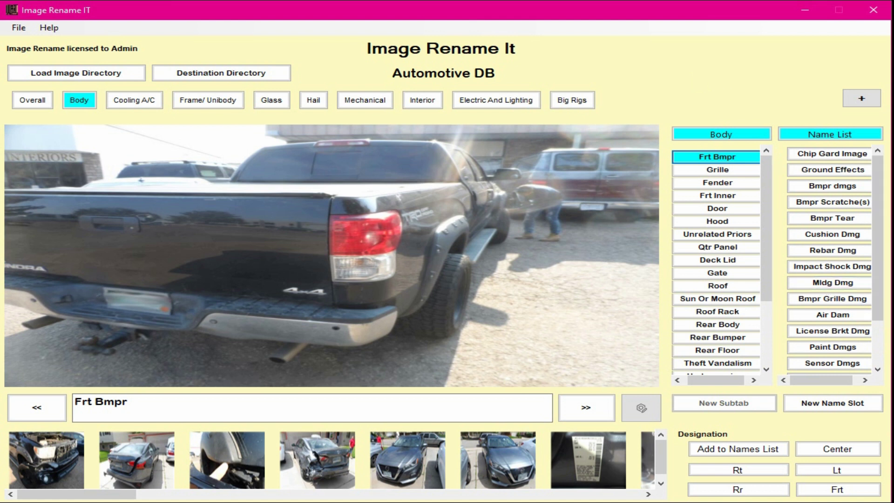